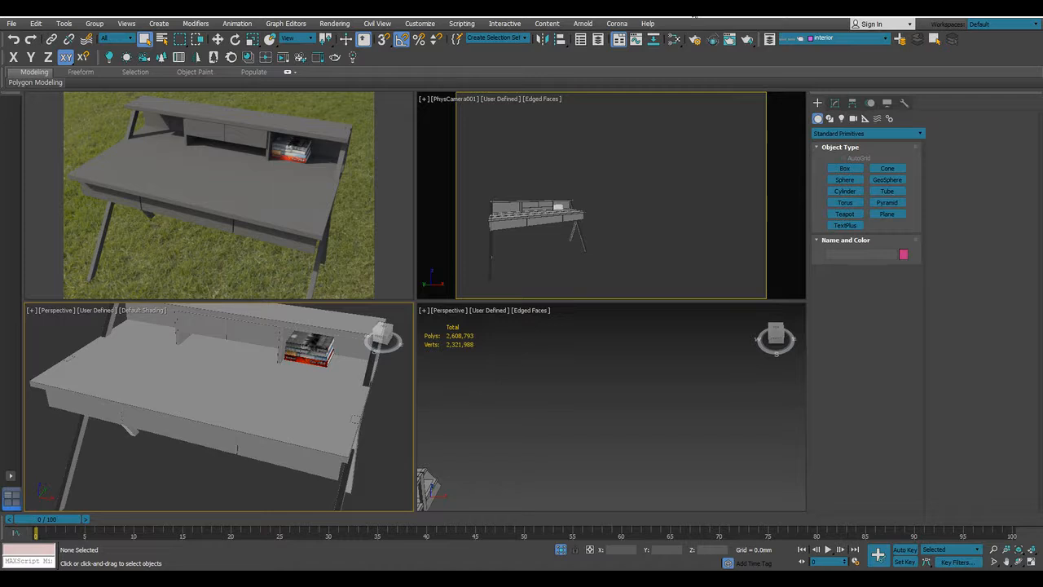
Open the Corona layered material from View3 of the Slate Material Editor and enter desk as its name
mouse_move(399, 150)
key("m")
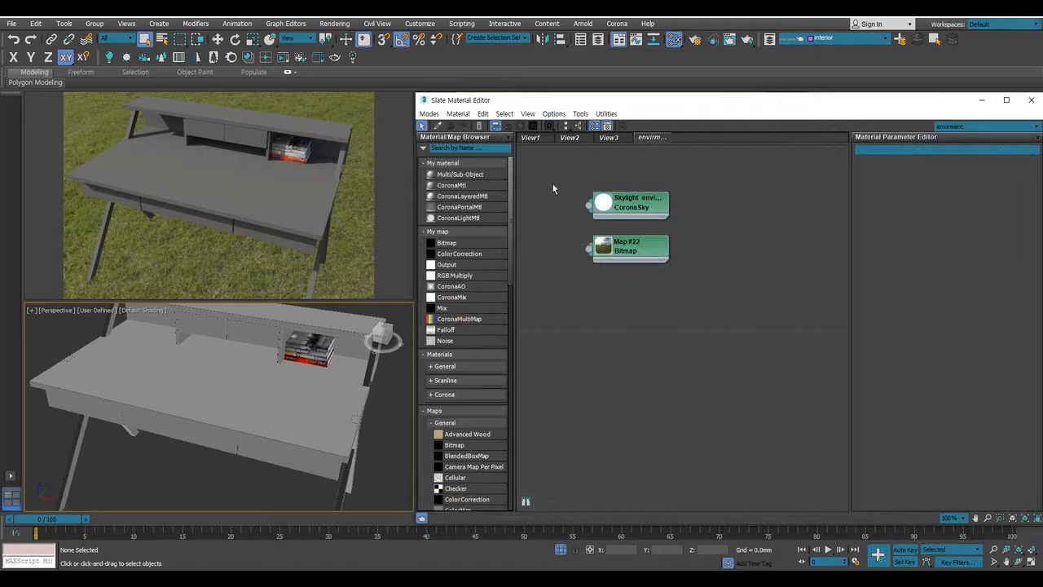
left_click(583, 138)
left_click(614, 140)
middle_click_drag(670, 225, 586, 185)
scroll(668, 223, "down", 2)
middle_click_drag(655, 206, 653, 241)
middle_click_drag(715, 226, 812, 228)
left_click(631, 222)
double_click(631, 223)
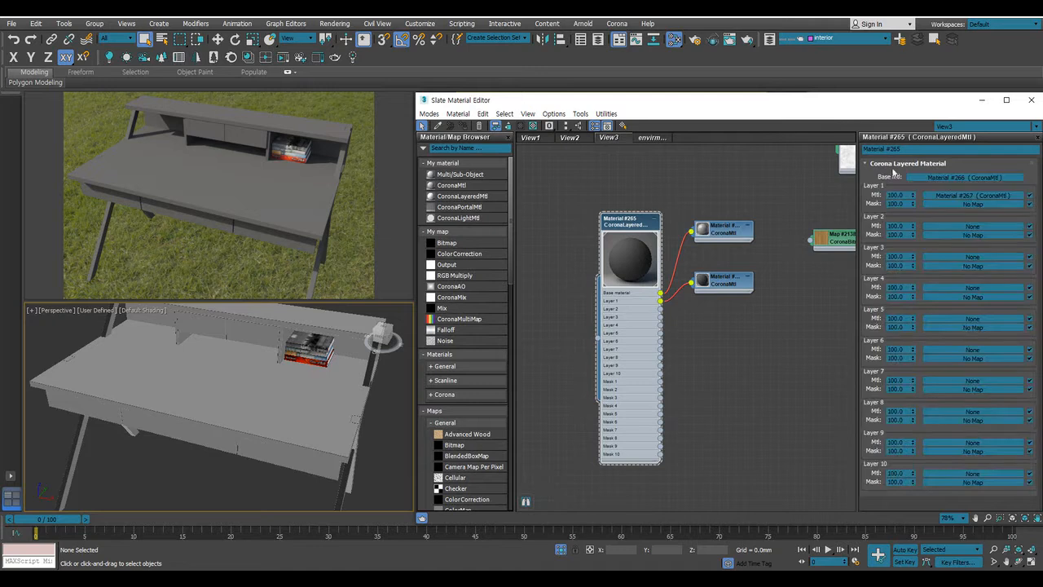
left_click(911, 149)
type("desk")
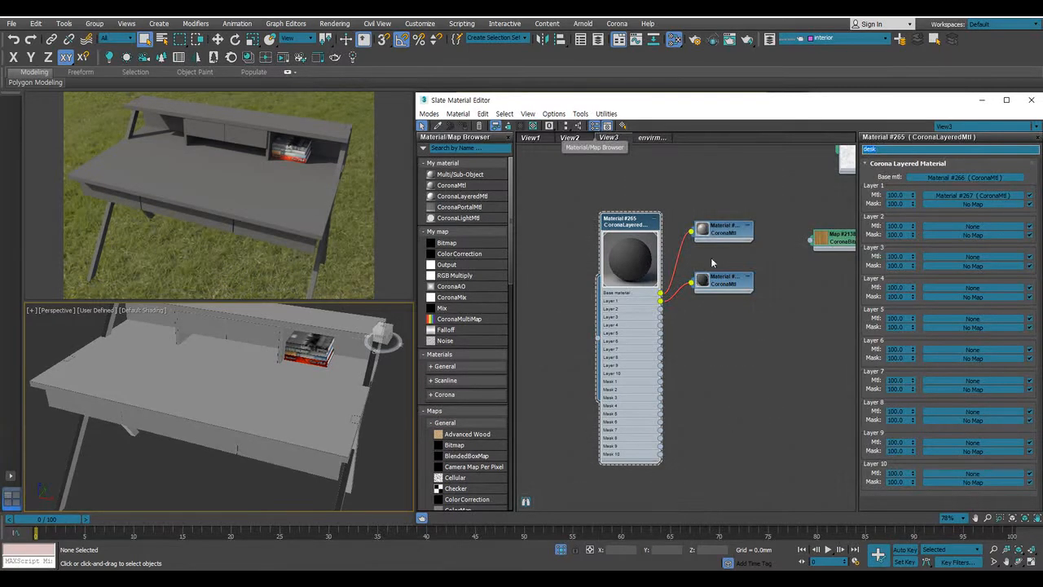
Set the diffuse color of the layered material's base material to a saturated dark red with a red value of 126
scroll(712, 260, "down", 1)
middle_click_drag(740, 246, 693, 272)
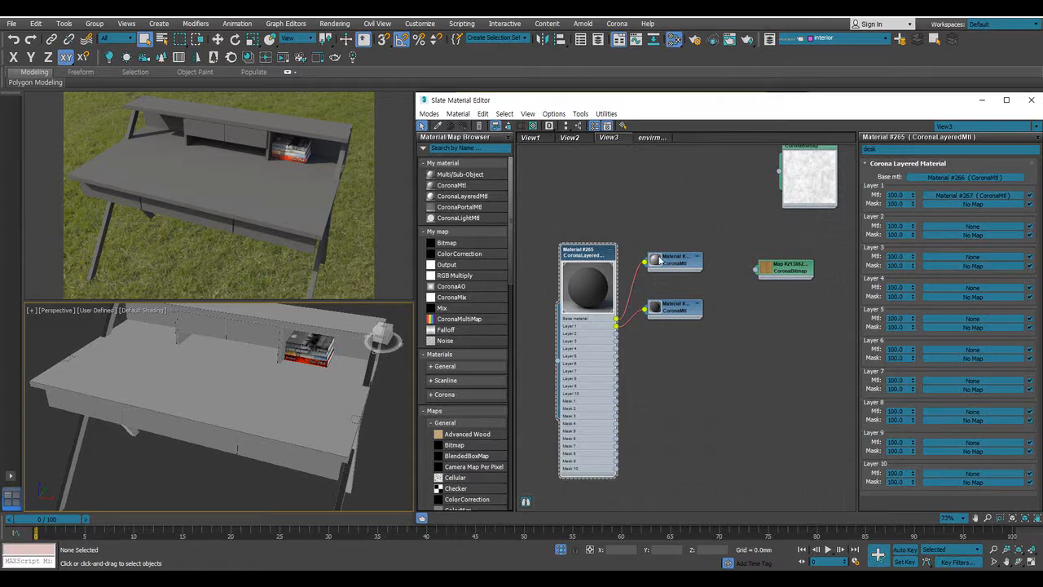
double_click(655, 260)
middle_click_drag(710, 265, 691, 214)
double_click(657, 232)
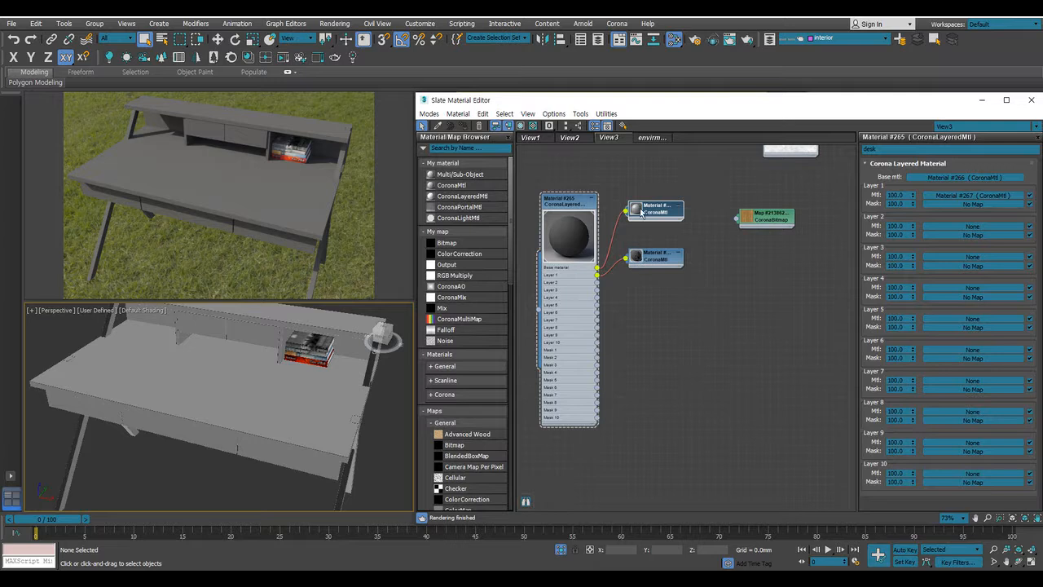
double_click(644, 213)
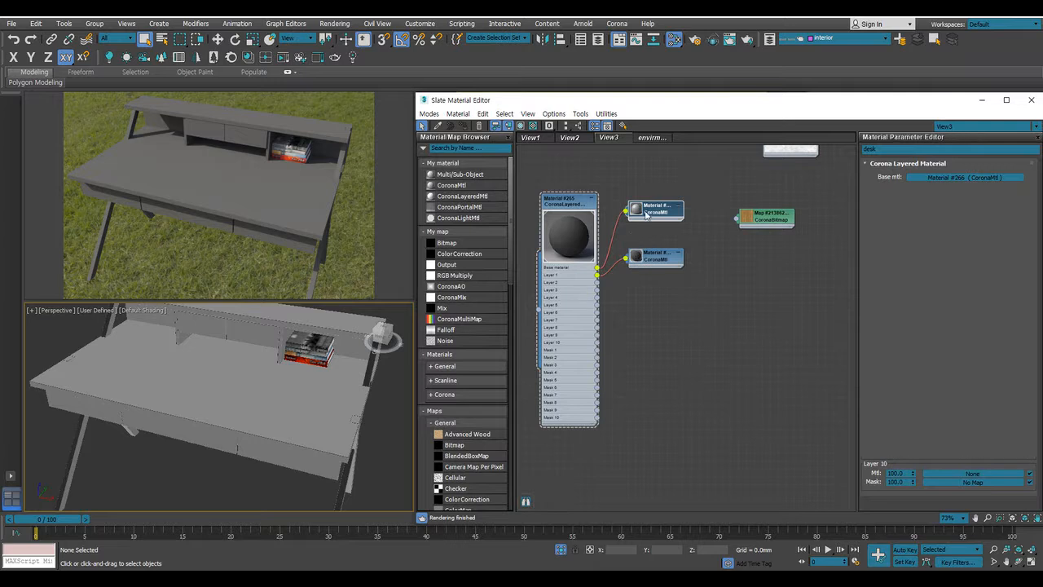
left_click(987, 184)
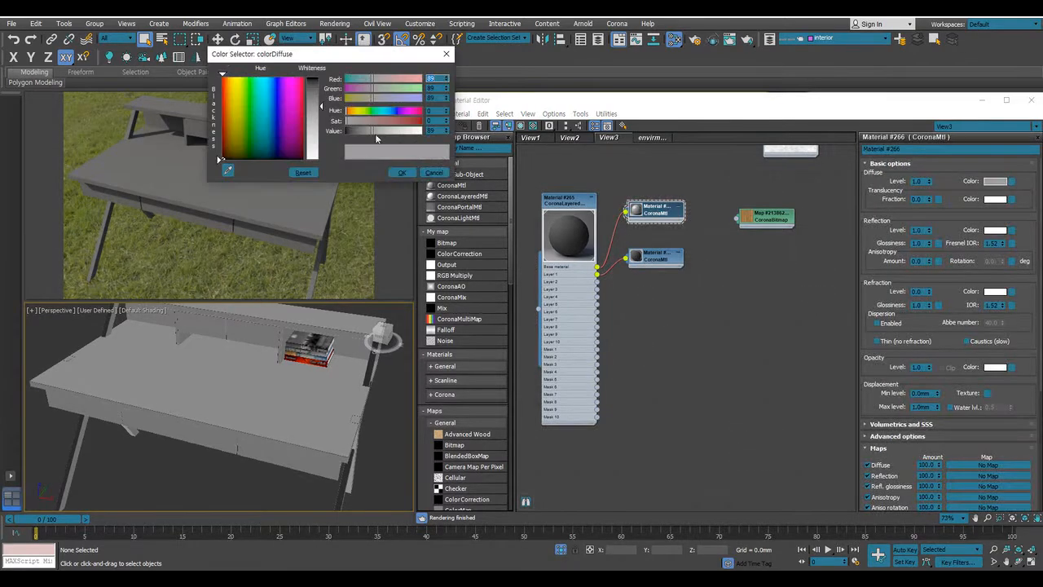
left_click(220, 76)
left_click_drag(321, 106, 321, 78)
left_click_drag(371, 131, 383, 130)
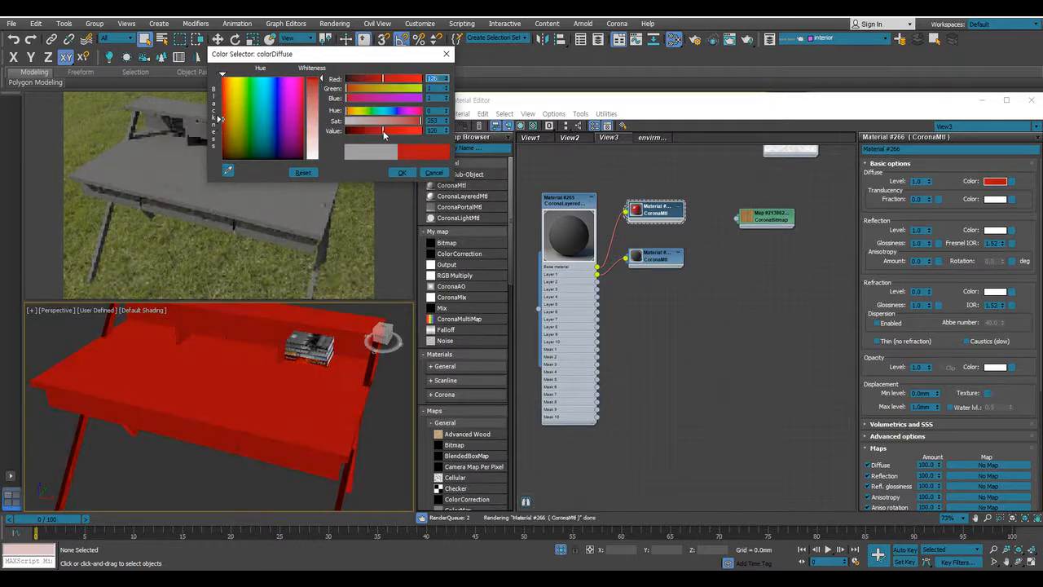
left_click(402, 172)
Set the diffuse color of the Layer 1 material to dark blue with hue 143, saturation 255 and value 89
double_click(656, 257)
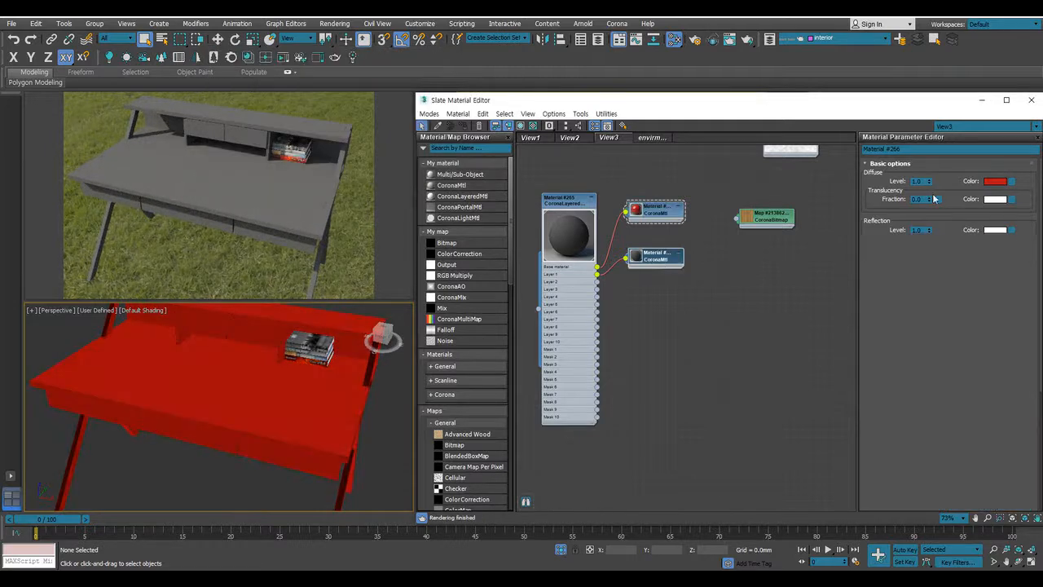
left_click(995, 181)
left_click_drag(262, 125, 269, 79)
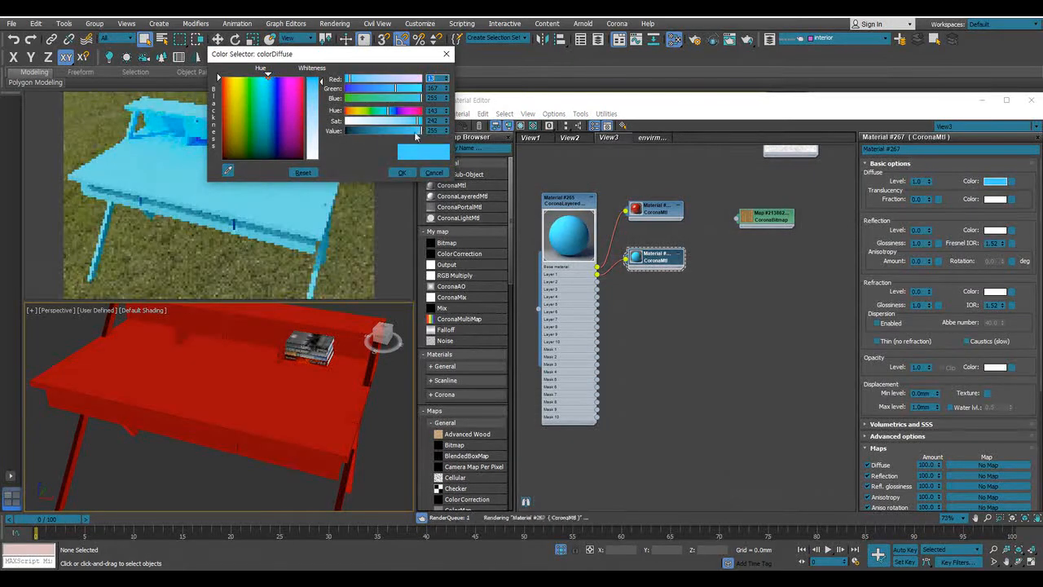
left_click(401, 173)
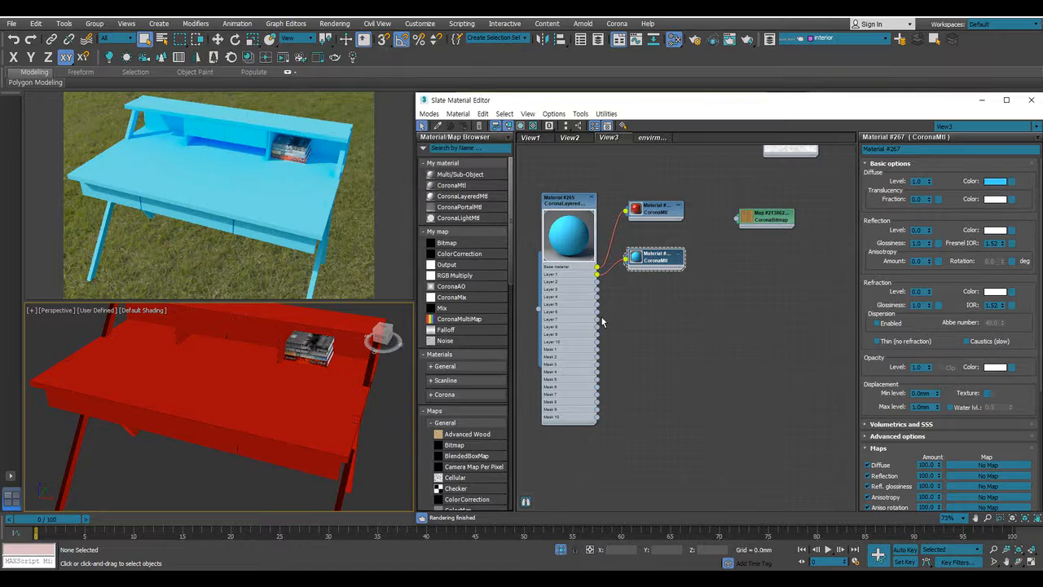
left_click(995, 180)
left_click_drag(381, 130, 410, 132)
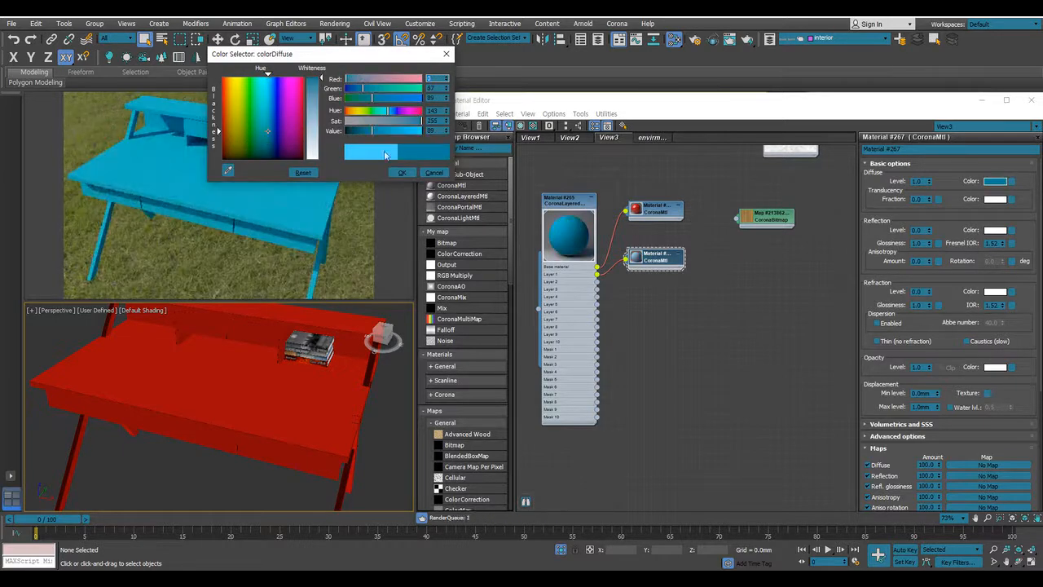
left_click(401, 173)
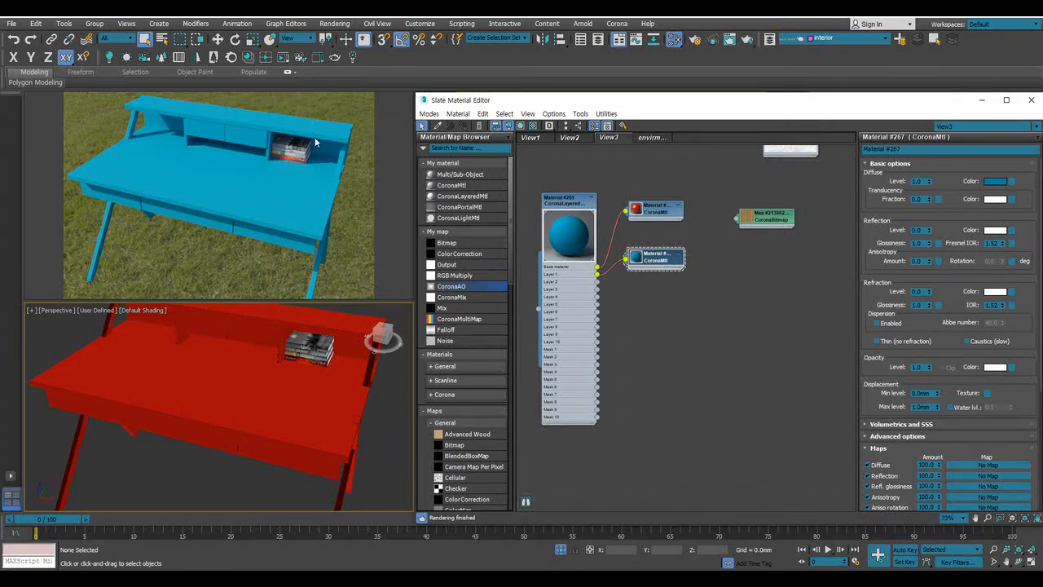
Examine the desk's tabletop edges and leg joints up close, and frame the whole desk again
scroll(322, 358, "up", 5)
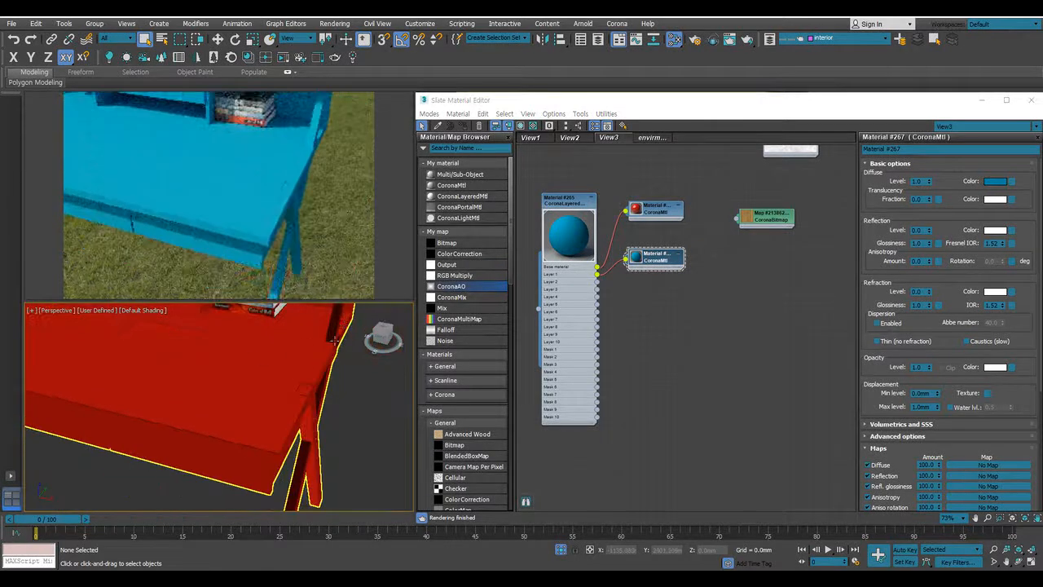
scroll(325, 349, "up", 4)
middle_click_drag(314, 355, 342, 290)
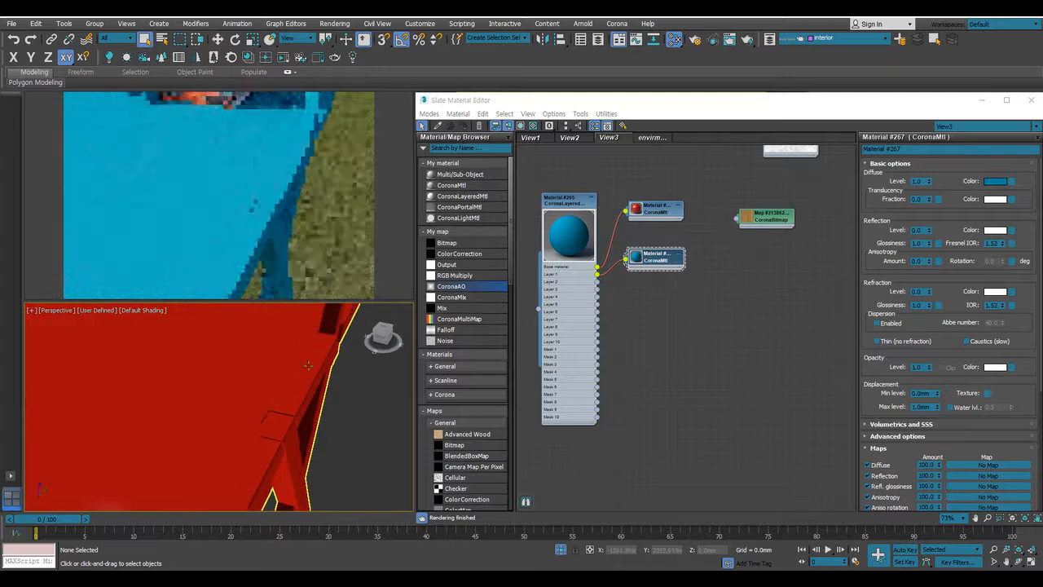
scroll(156, 388, "down", 6)
scroll(155, 388, "up", 5)
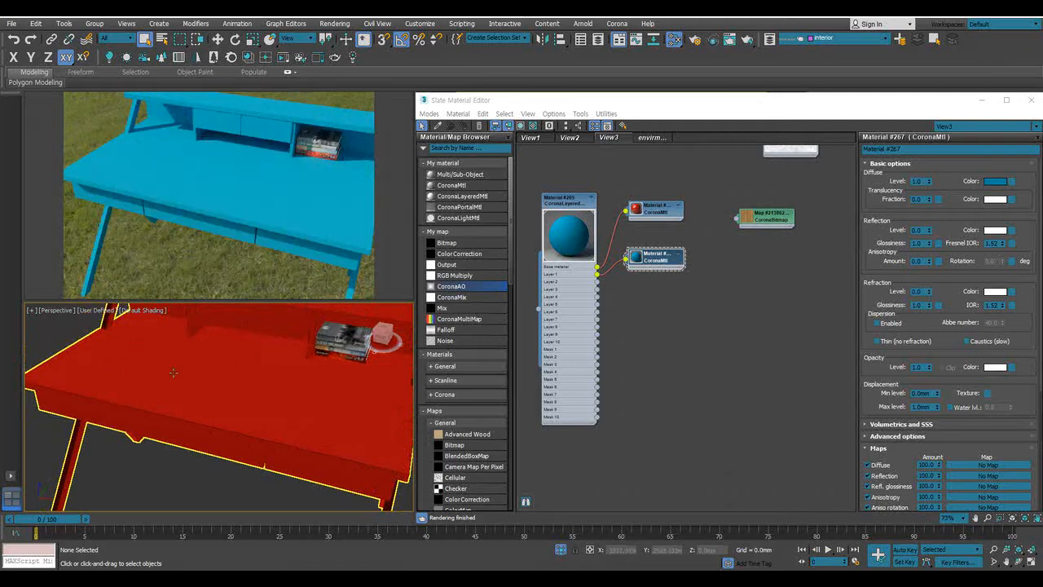
scroll(351, 394, "down", 3)
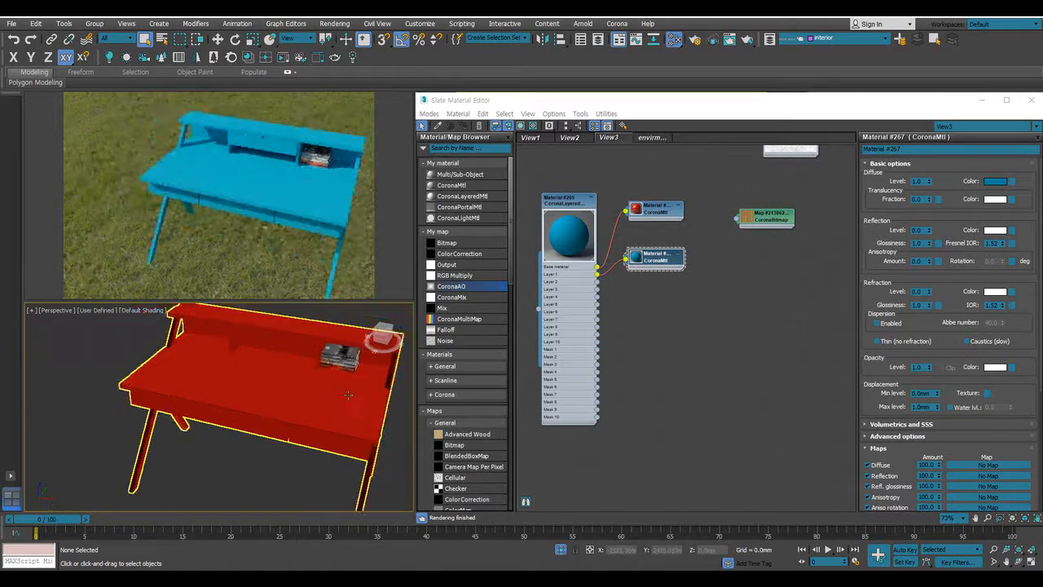
middle_click_drag(351, 394, 317, 395)
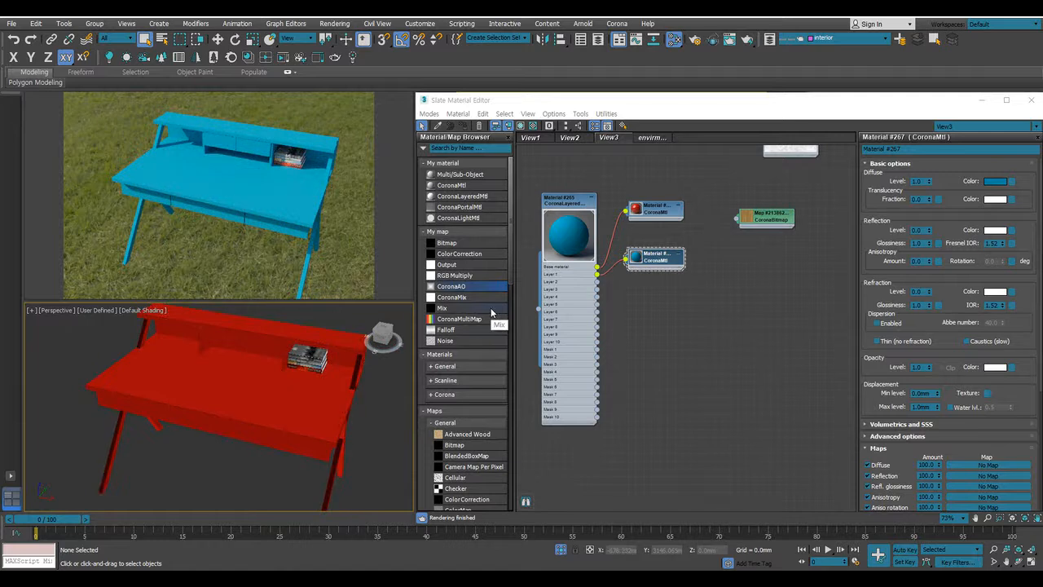
Add a CoronaAO map to the node view and connect it to Mask 1 of the layered material
left_click_drag(450, 285, 622, 343)
scroll(623, 337, "up", 4)
middle_click_drag(632, 345, 747, 344)
left_click_drag(753, 336, 674, 338)
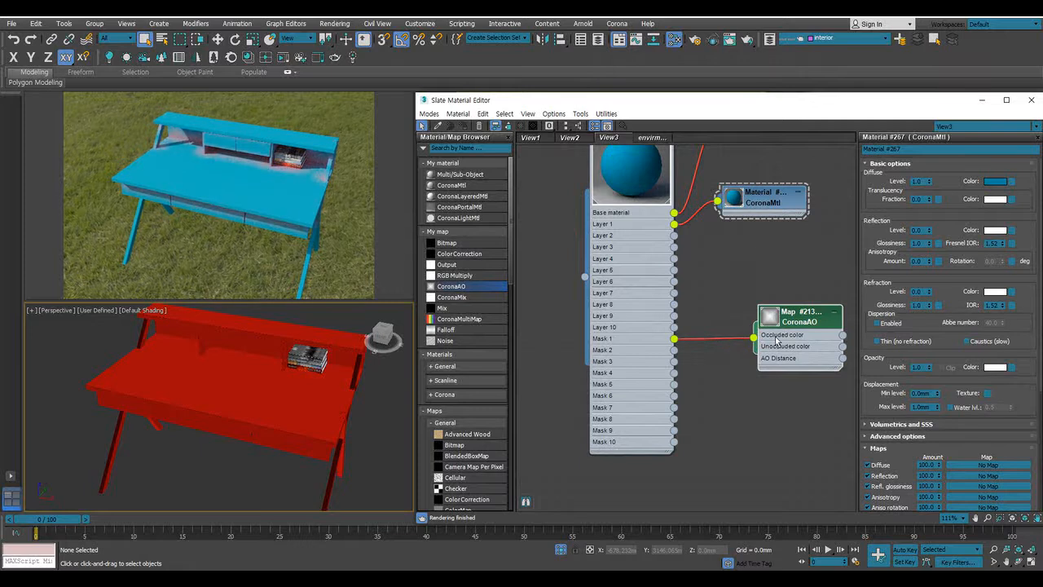
left_click(453, 286)
Set the CoronaAO map's exclude option to Only the same object occludes and check the area around the books
scroll(321, 358, "up", 5)
scroll(327, 361, "up", 3)
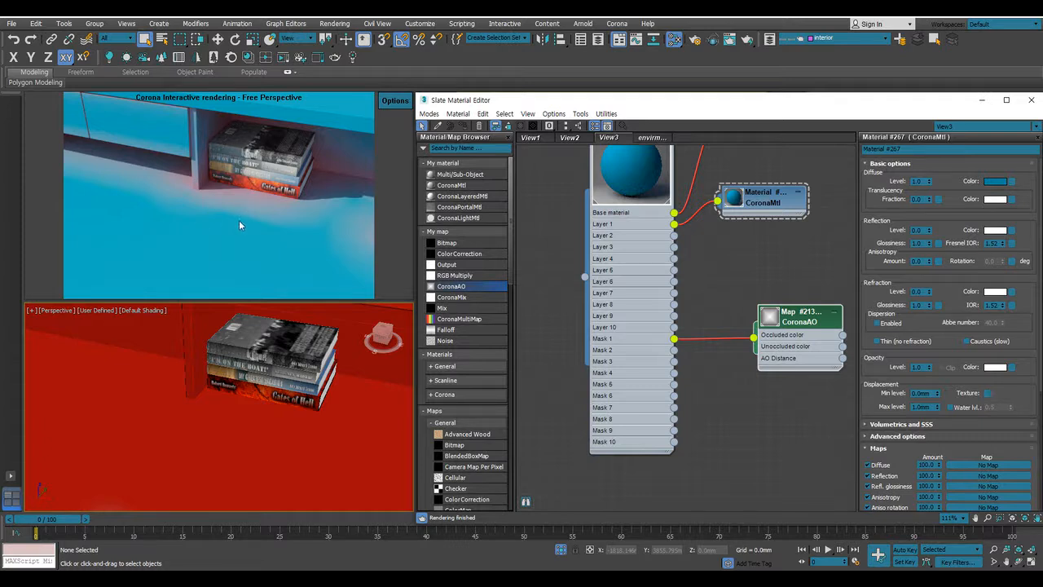
left_click(810, 313)
mouse_move(875, 317)
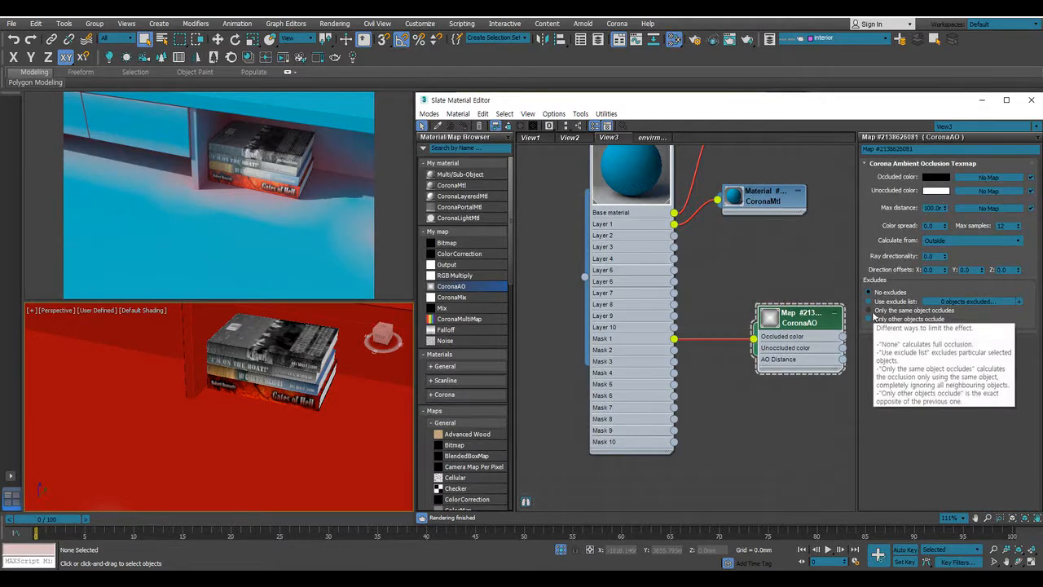
left_click(870, 317)
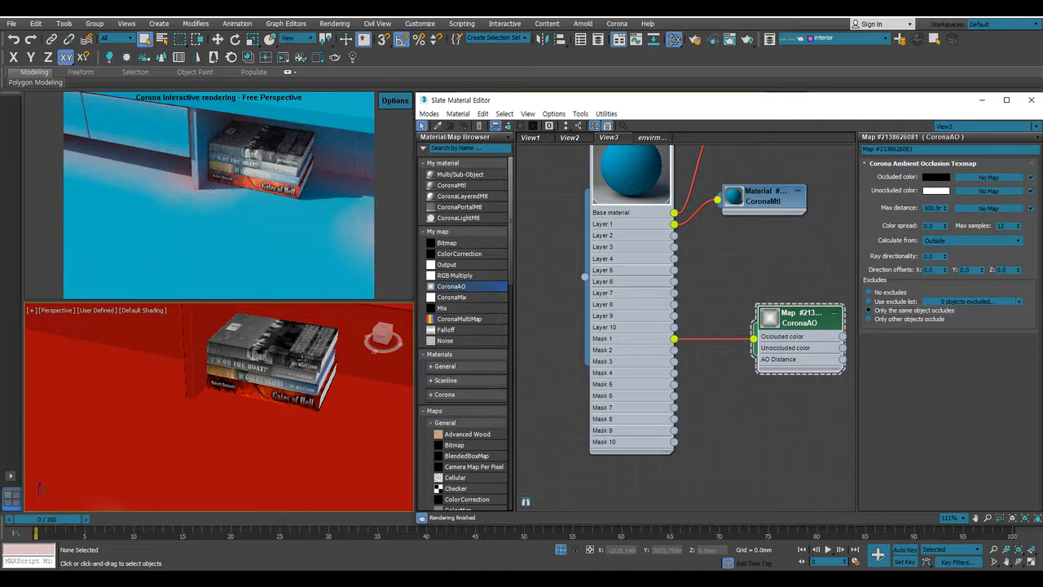
scroll(321, 351, "down", 5)
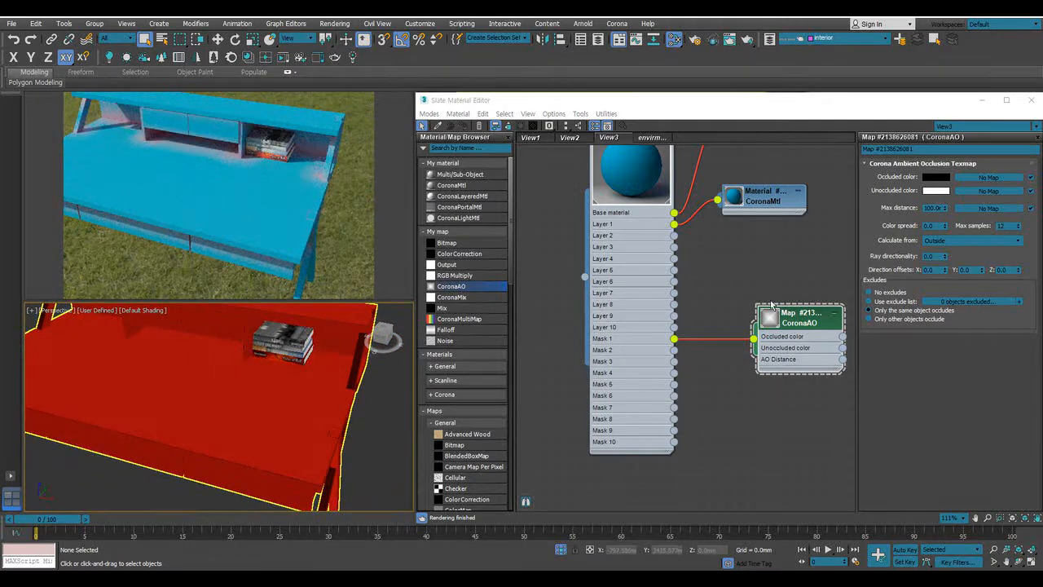
Move the CoronaAO node farther away from the layered material node to make room between them
middle_click_drag(803, 324, 737, 306)
left_click_drag(737, 307, 809, 307)
middle_click_drag(810, 306, 748, 300)
left_click_drag(748, 300, 772, 300)
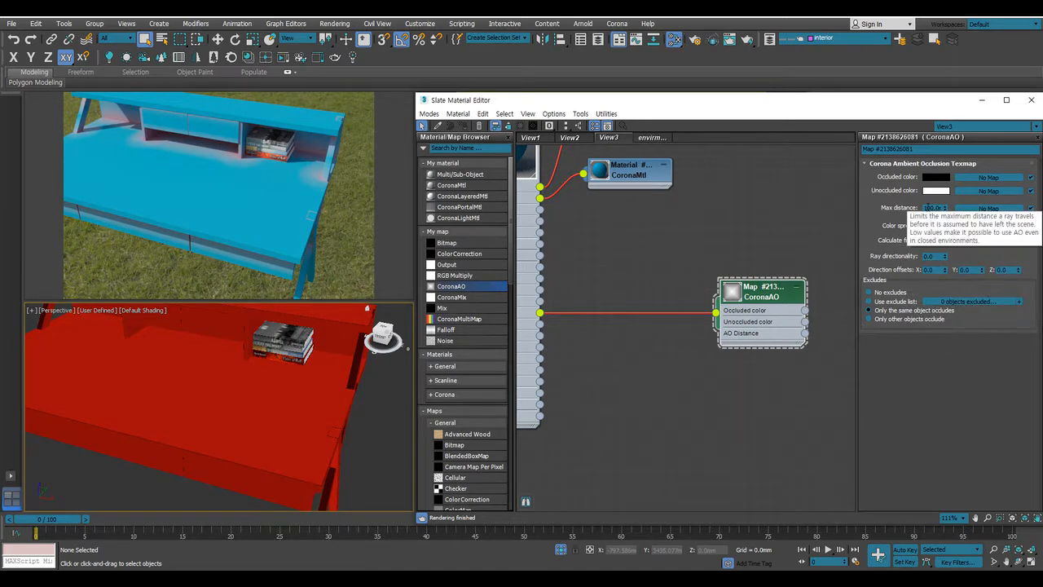
Try a max distance of 300 mm on the CoronaAO map
double_click(931, 207)
type("300")
key("Return")
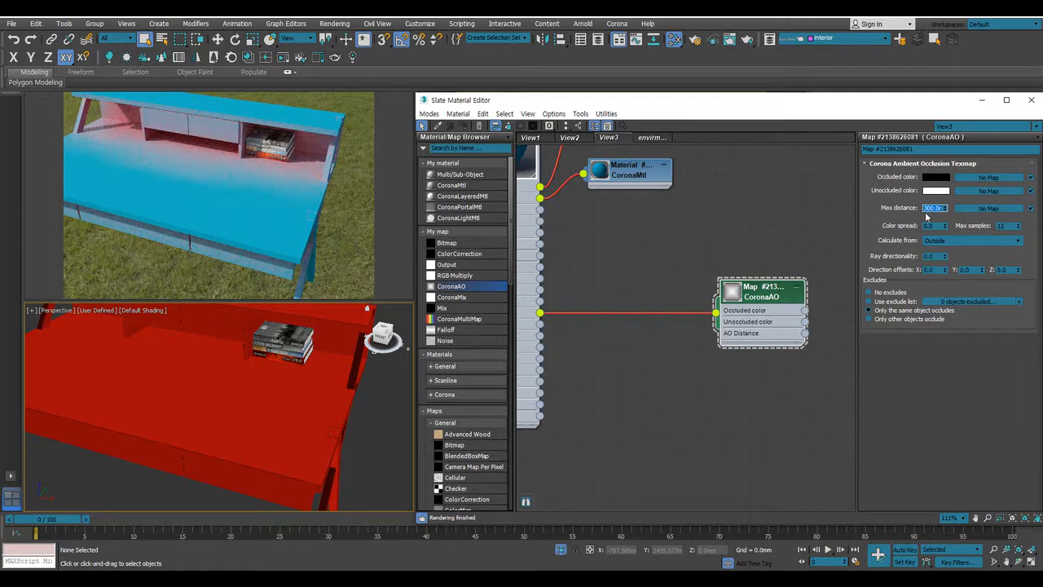
Set the CoronaAO map's max distance to 20 mm and inspect the desk's corner and edges in the render
type("20")
key("Return")
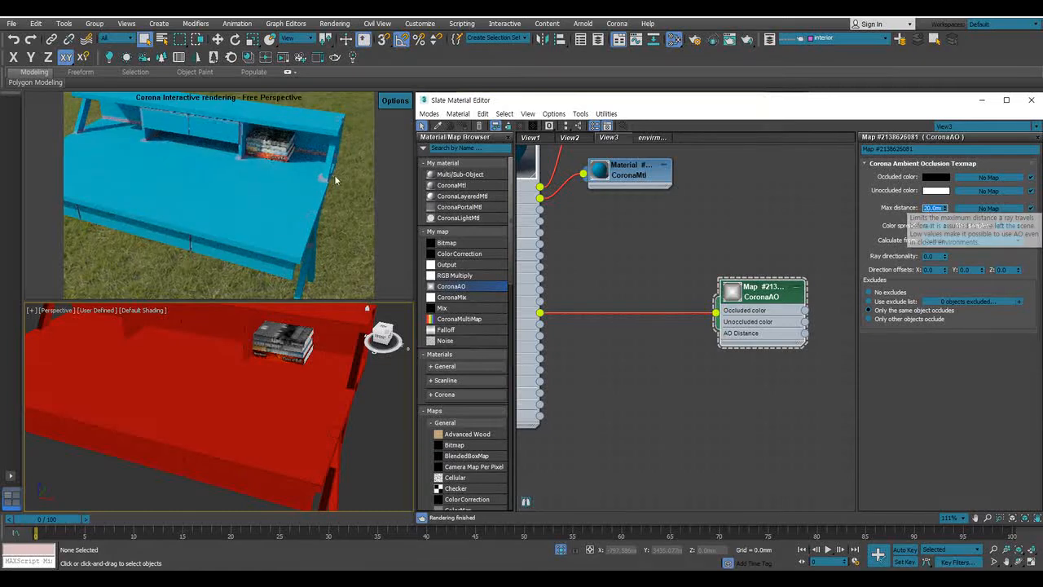
scroll(338, 380, "up", 6)
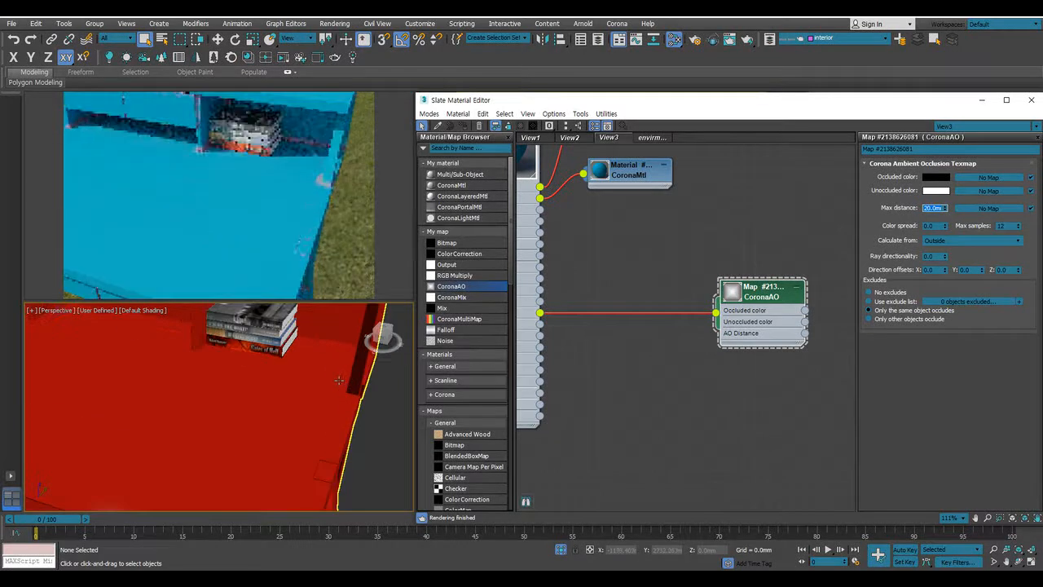
scroll(341, 385, "down", 5)
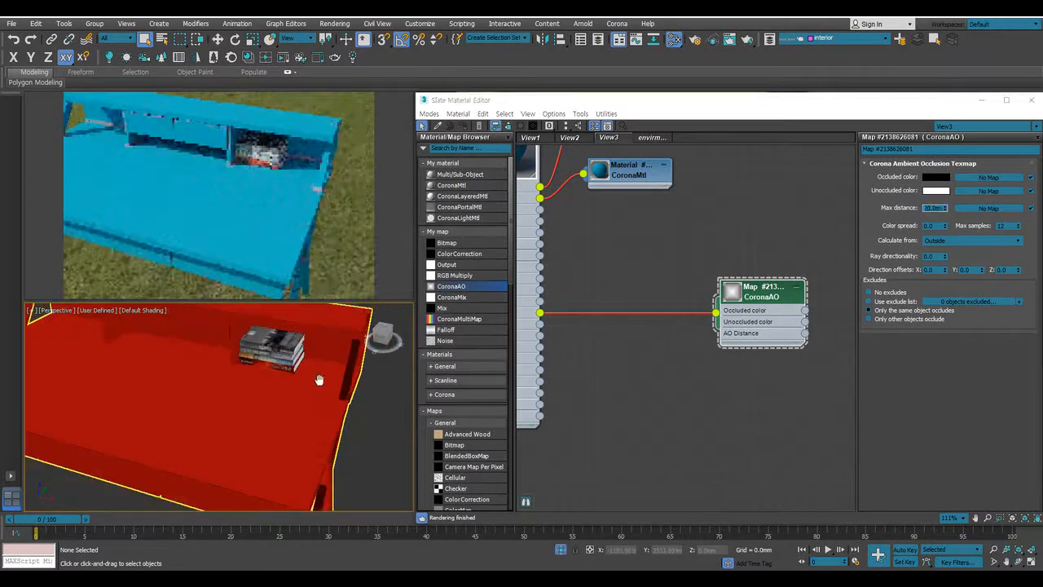
scroll(341, 385, "up", 4)
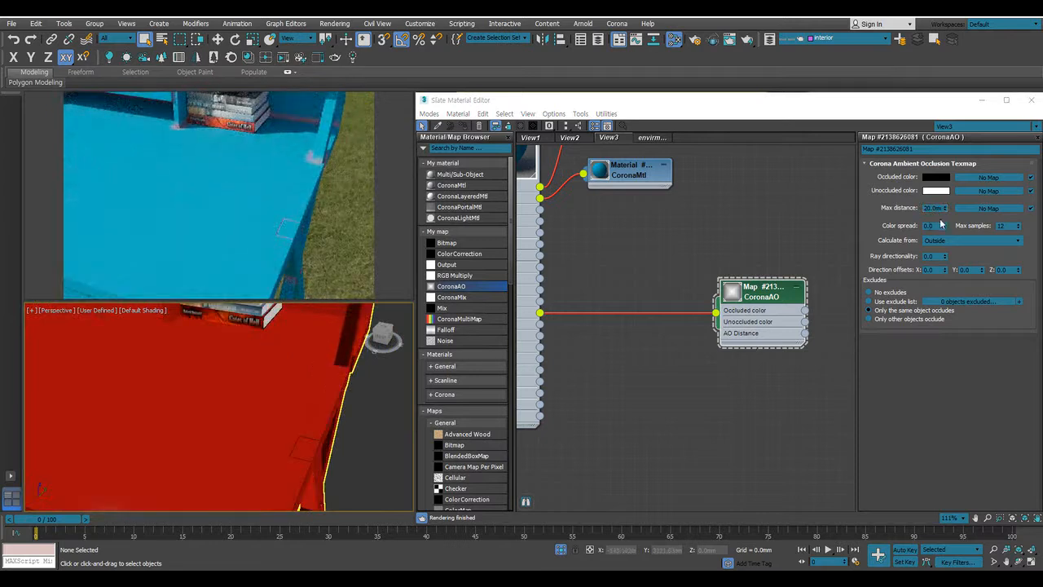
Test the CoronaAO map's color spread at 1, and restore it to 0
left_click_drag(941, 226, 804, 214)
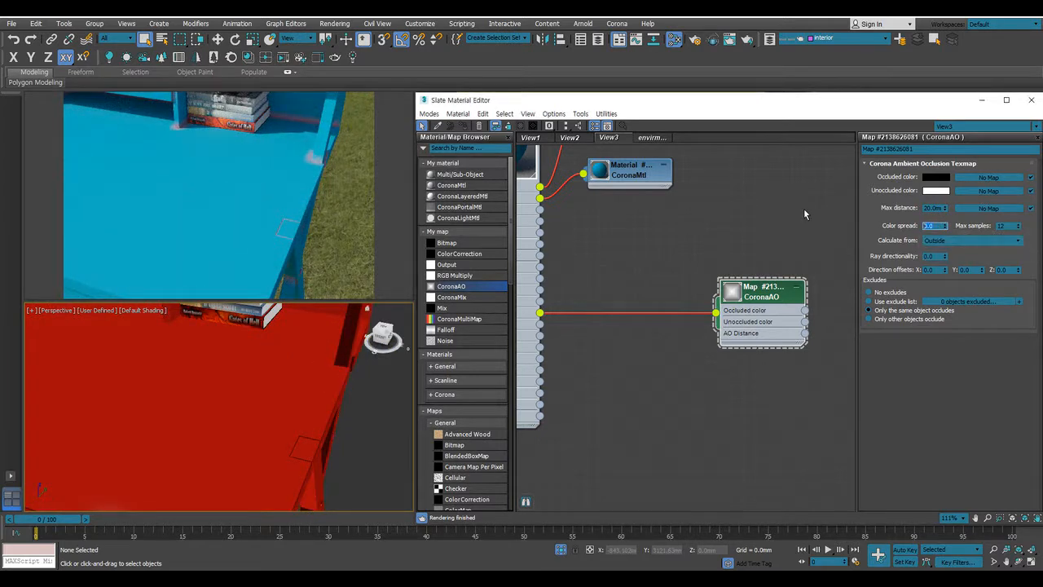
type("1")
key("Return")
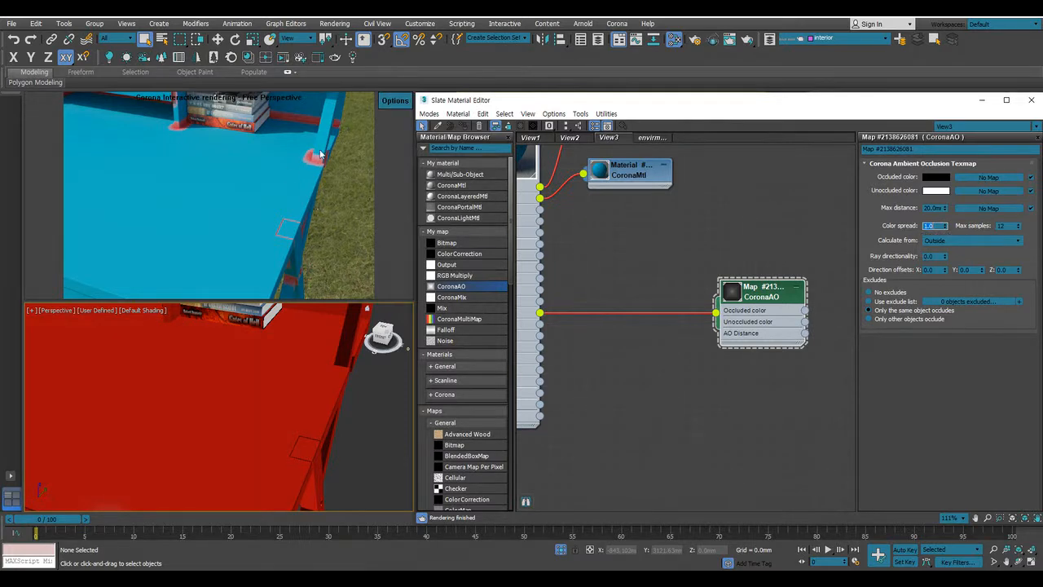
type("0")
key("Return")
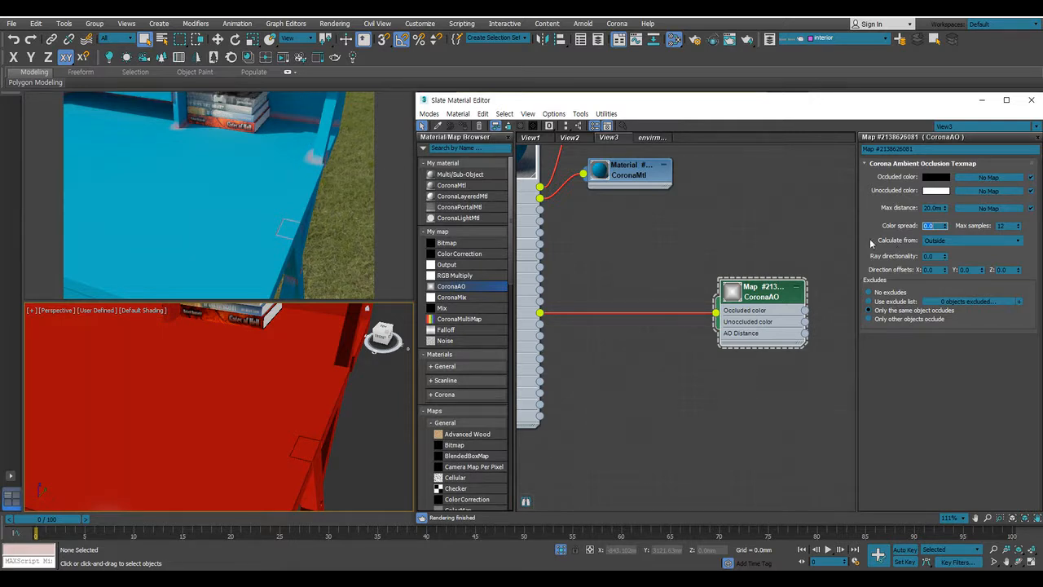
Set the CoronaAO map to calculate from Inside and view the effect along the desk's edges
mouse_move(962, 245)
left_click(945, 242)
left_click(946, 242)
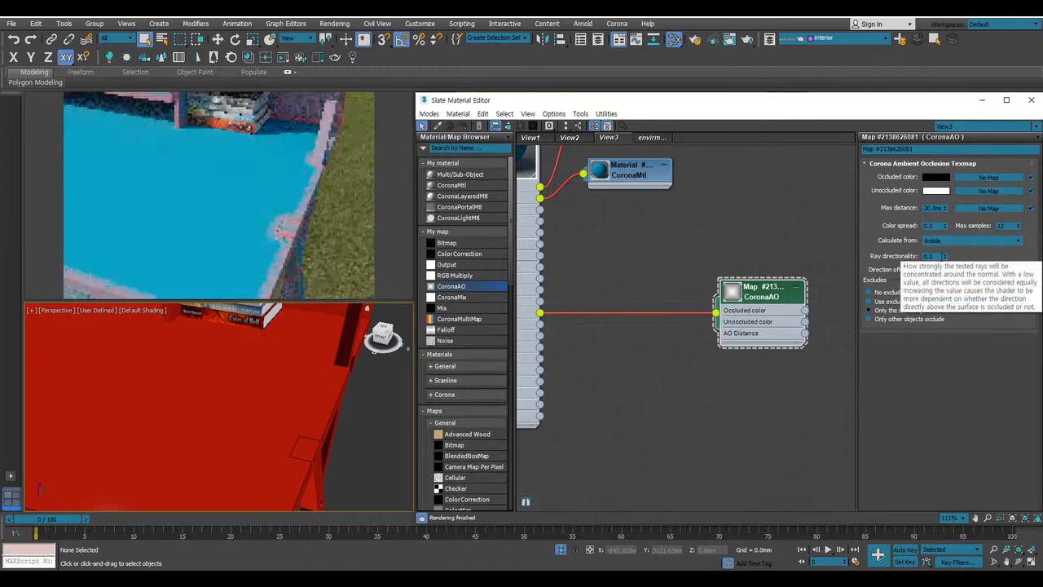
mouse_move(363, 206)
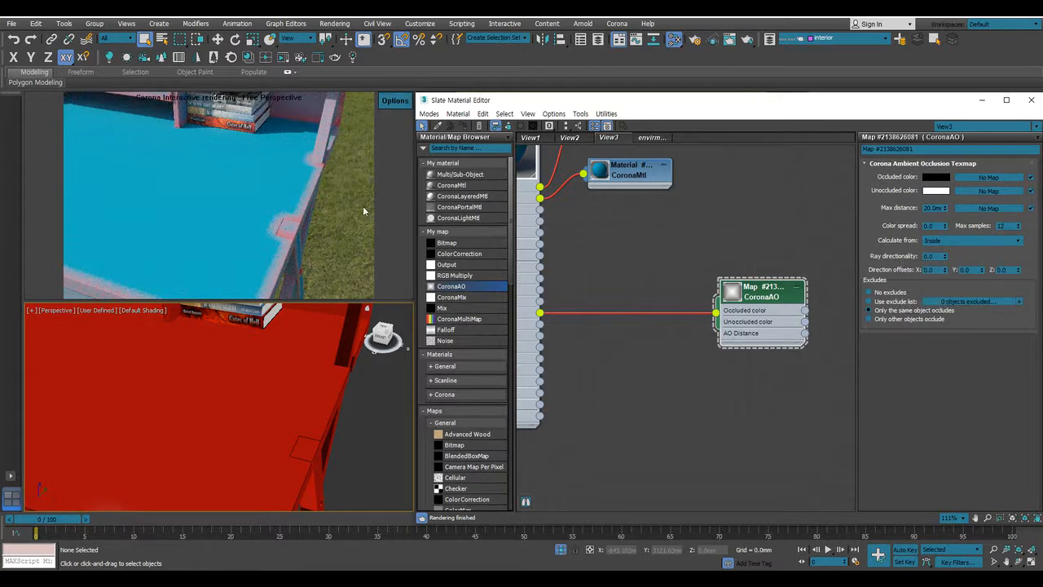
middle_click_drag(263, 205, 275, 230, "alt")
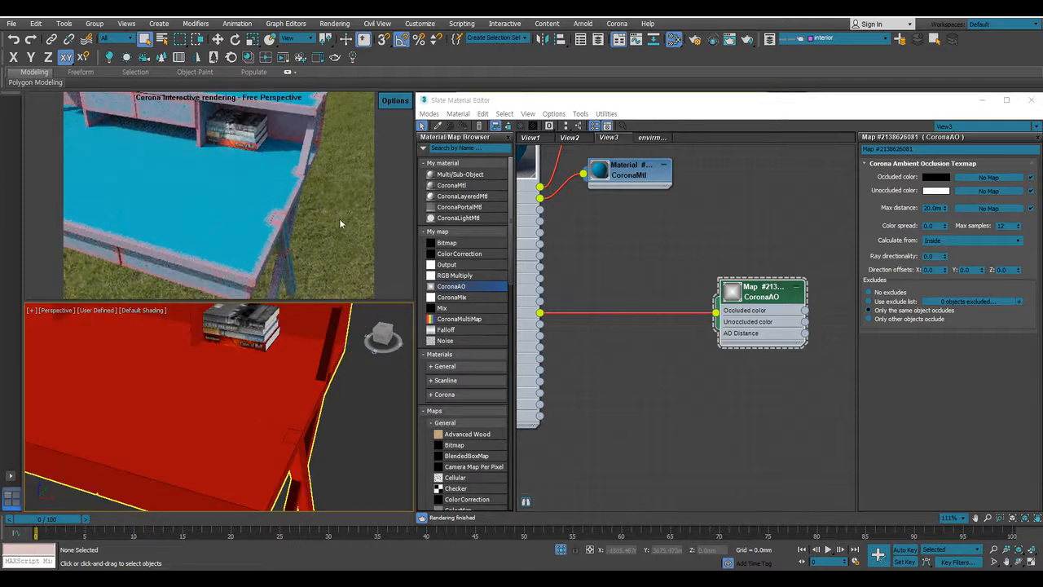
Set the CoronaAO map to calculate from Outside + Inside with a color spread of 0.5
left_click(958, 241)
left_click(941, 264)
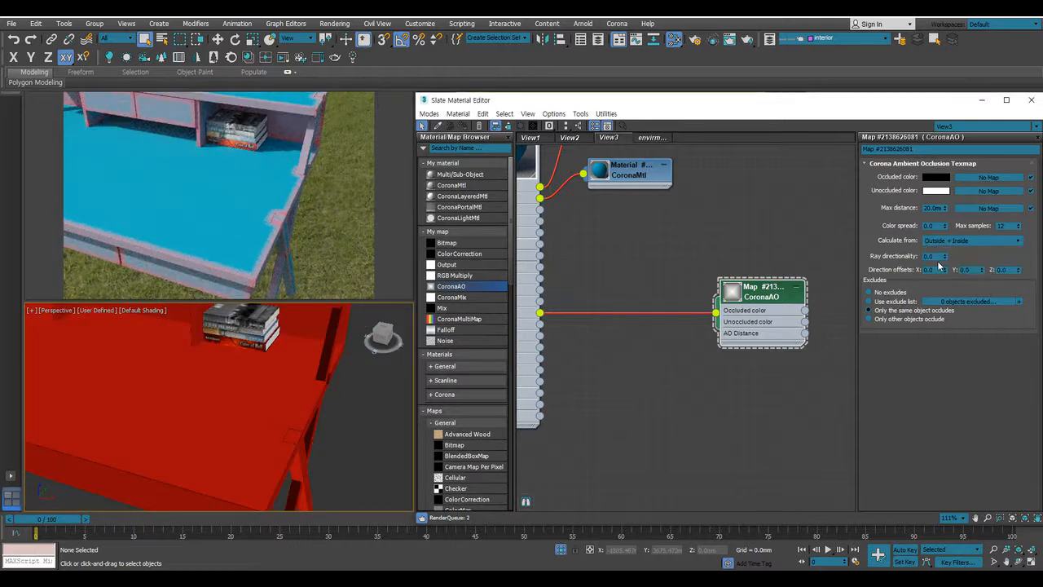
middle_click_drag(258, 430, 274, 415, "alt")
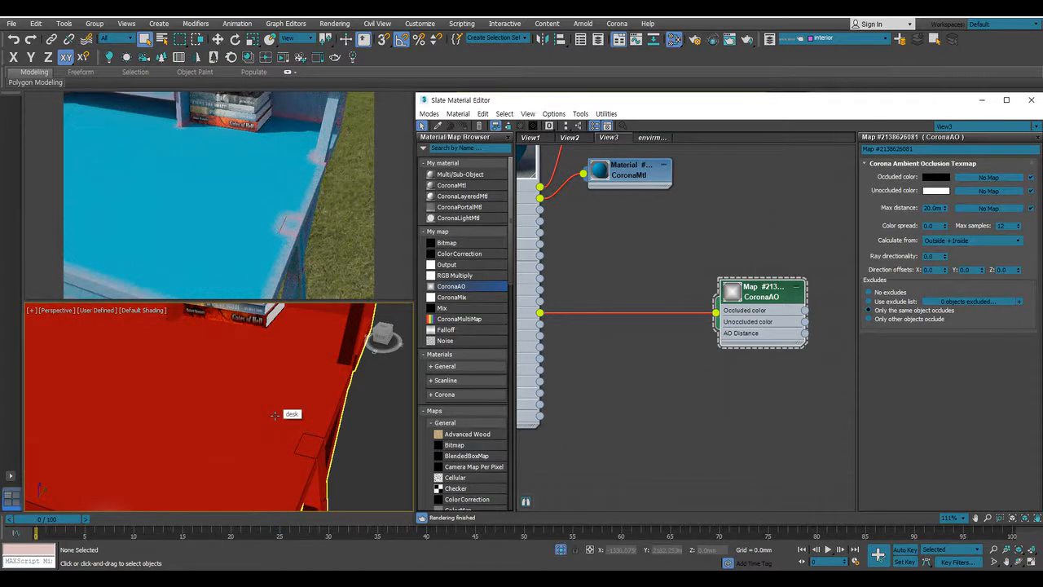
double_click(932, 225)
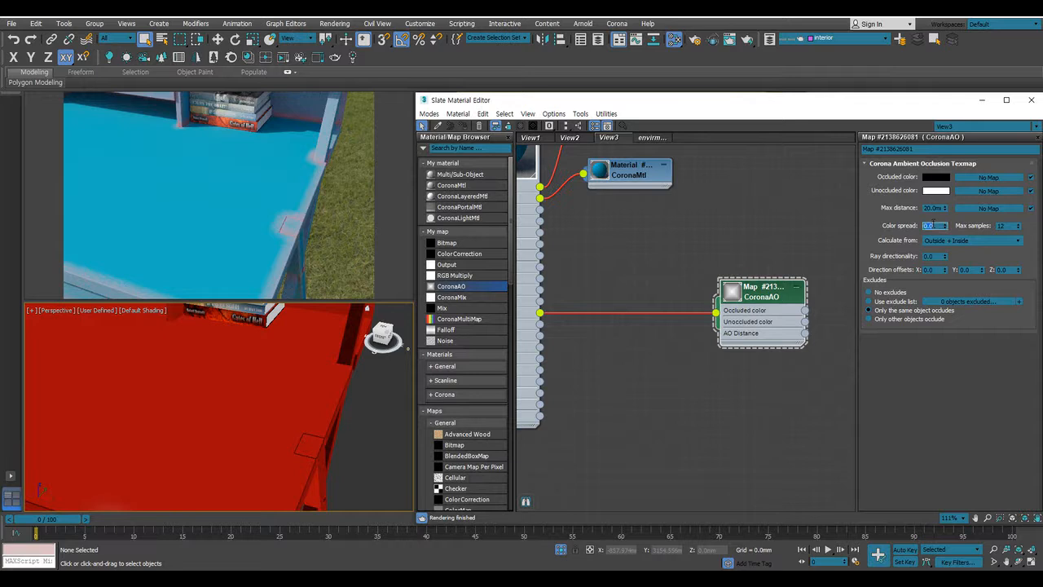
type("0.5")
key("Return")
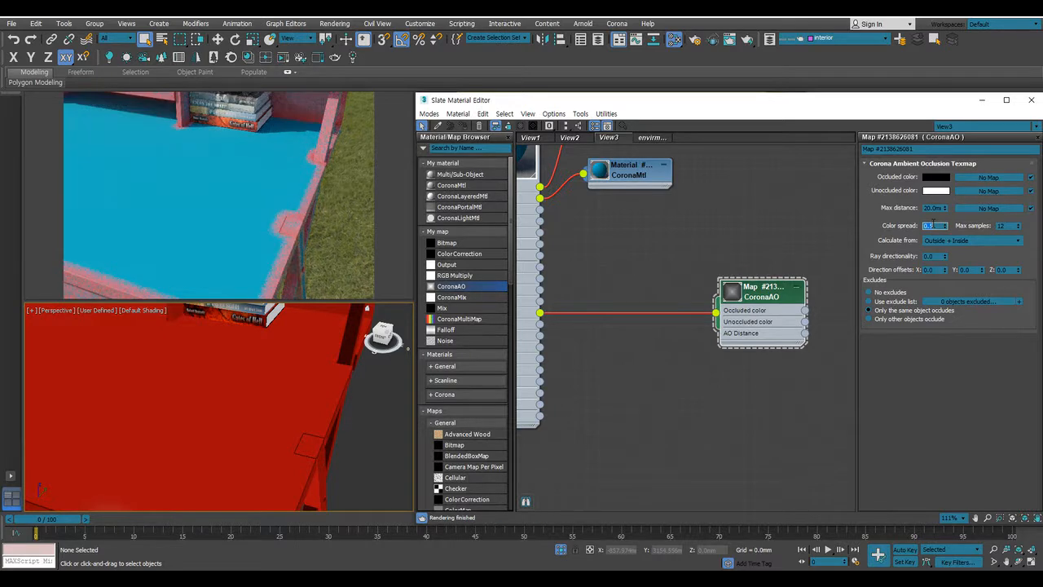
Try the CoronaAO map's Inside calculation, inspect the whole desk in the render, and restore Outside + Inside
left_click(978, 239)
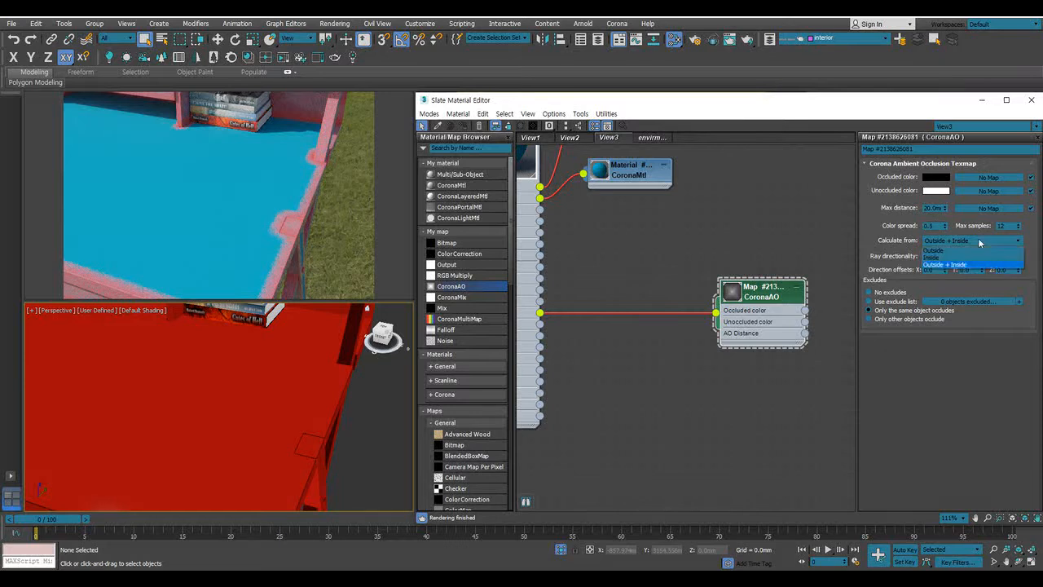
left_click(950, 259)
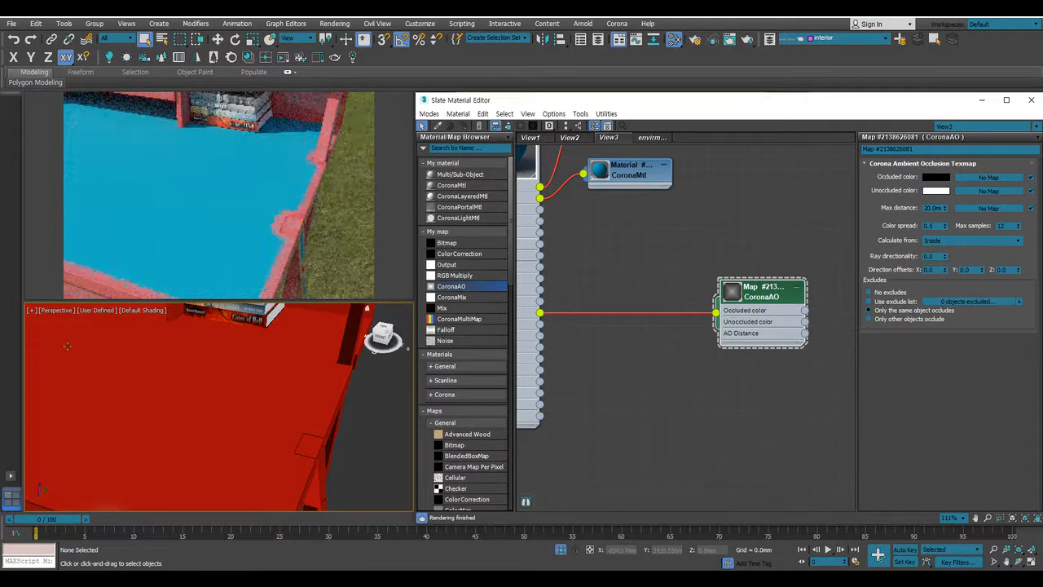
scroll(212, 365, "down", 3)
middle_click_drag(214, 367, 287, 403)
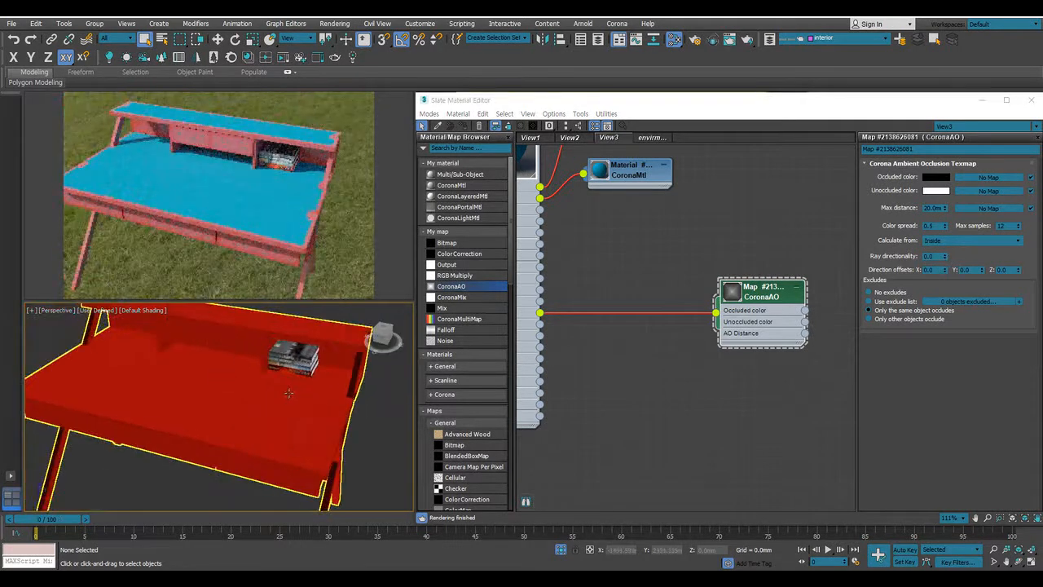
middle_click_drag(346, 456, 221, 348, "alt")
middle_click_drag(233, 413, 311, 356, "alt")
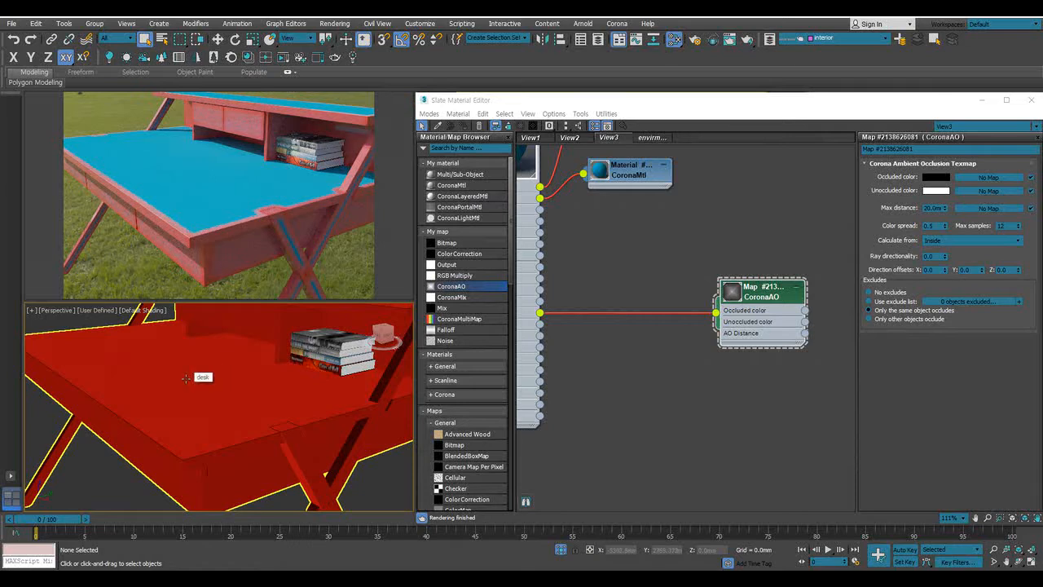
left_click(951, 241)
left_click(945, 265)
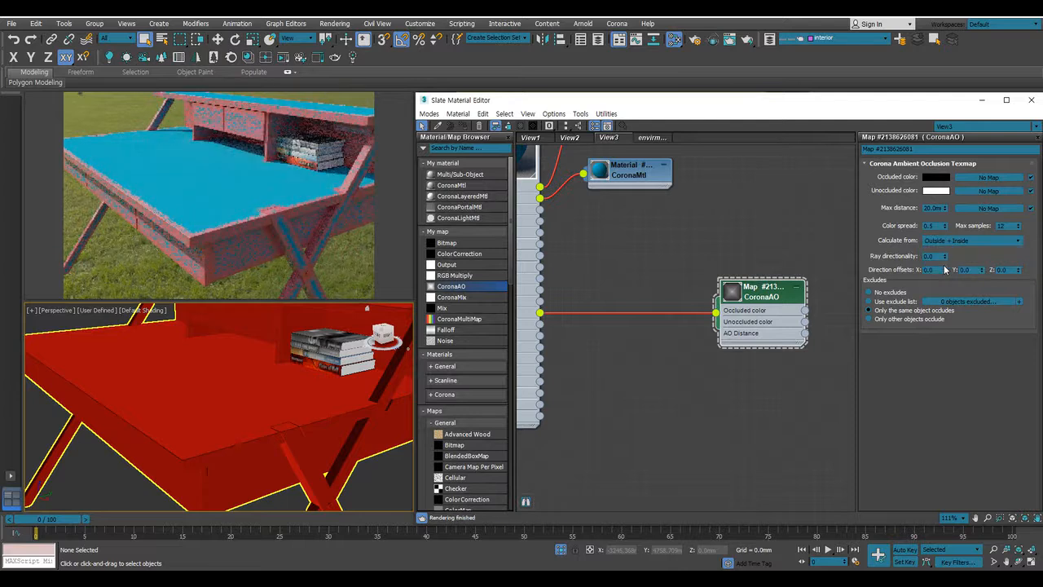
mouse_move(318, 211)
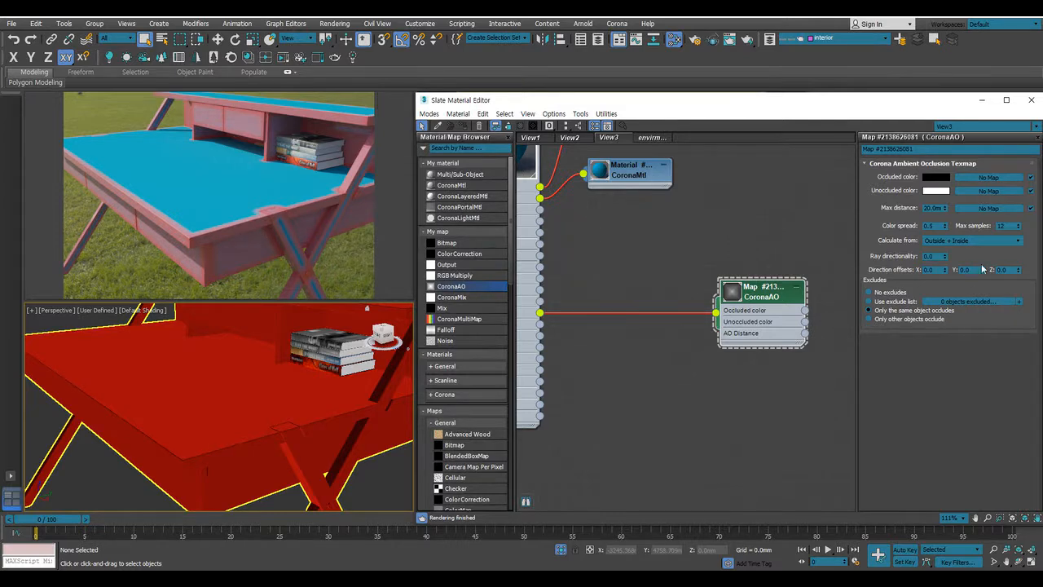
Set the CoronaAO map's max distance to 15 mm
double_click(937, 209)
type("15")
key("Return")
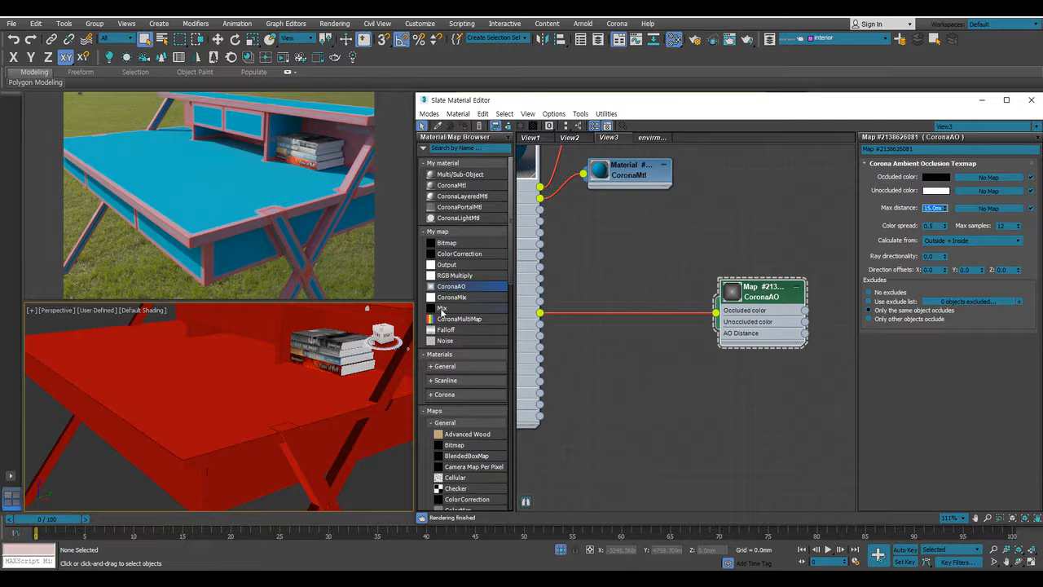
Insert an Output map between the CoronaAO map and the layered material's Mask 1, enable Invert, and tidy the nodes
left_click_drag(438, 266, 620, 314)
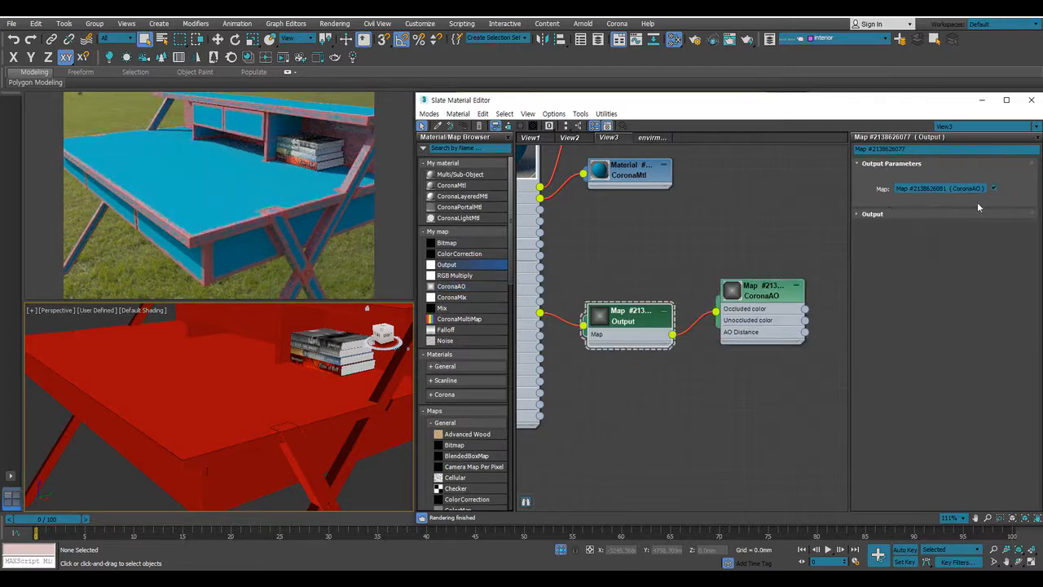
left_click(871, 214)
left_click(866, 230)
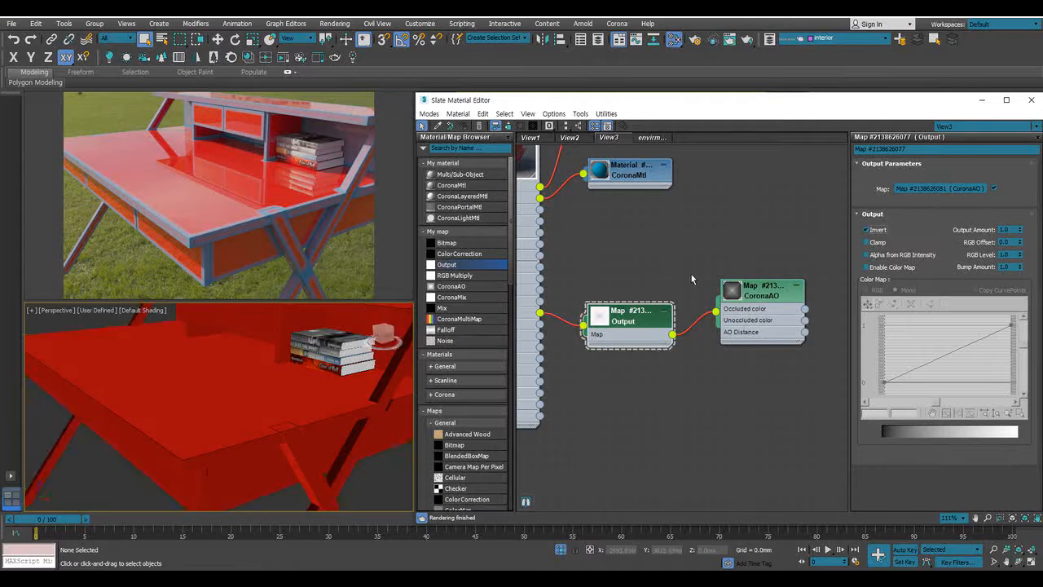
left_click_drag(754, 292, 755, 304)
left_click_drag(651, 321, 687, 308)
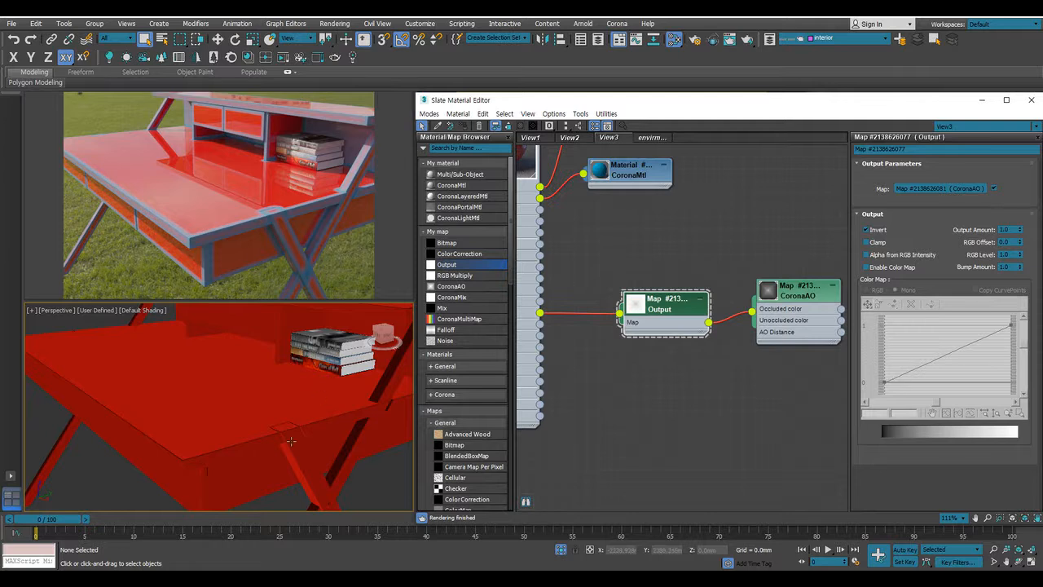
Bring the scratched-metal street texture from the image folder in as a bitmap and connect it to the CoronaAO map's AO Distance
scroll(278, 401, "up", 6)
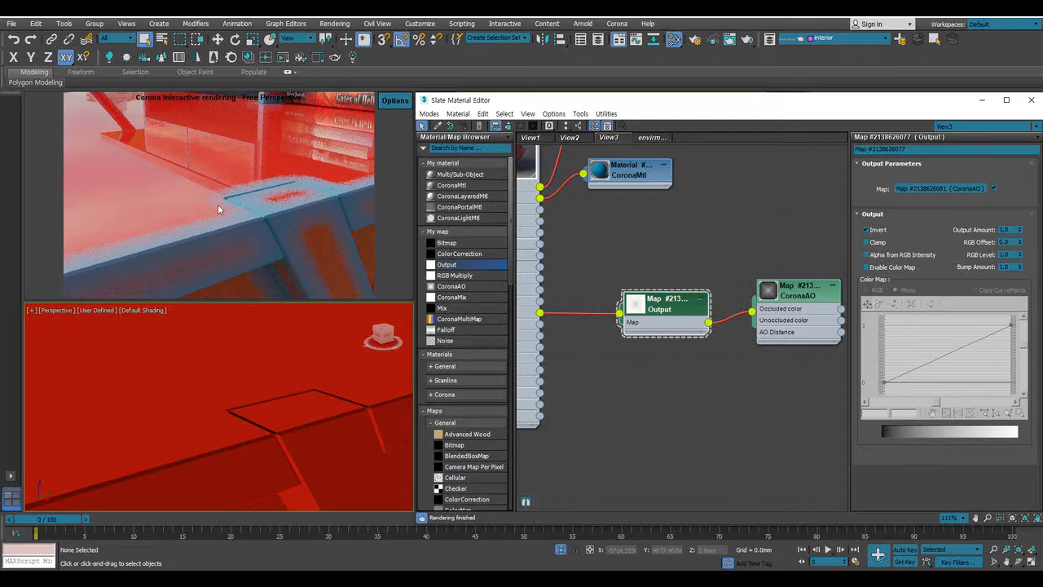
middle_click_drag(781, 341, 648, 342)
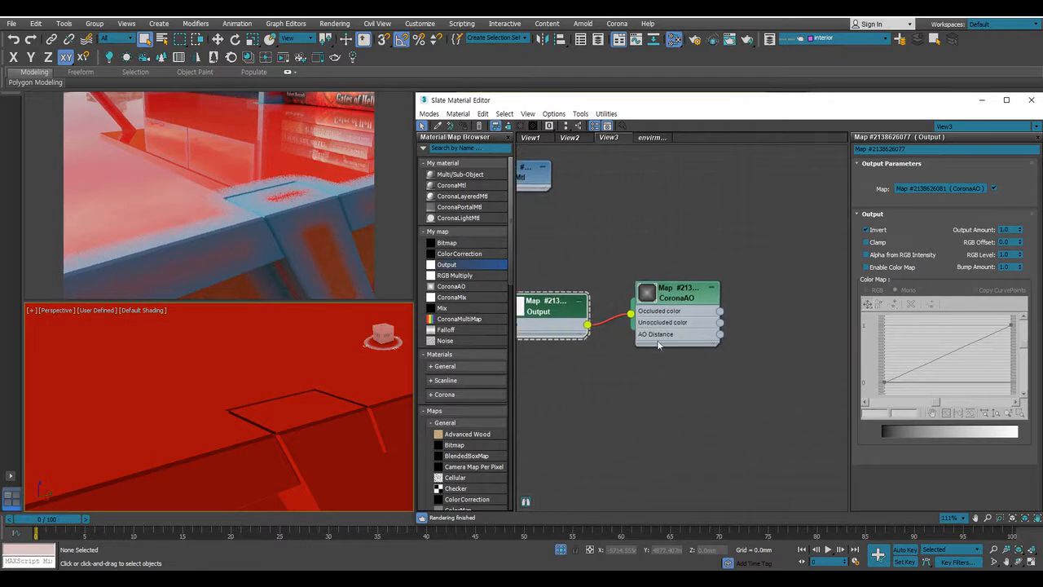
double_click(687, 297)
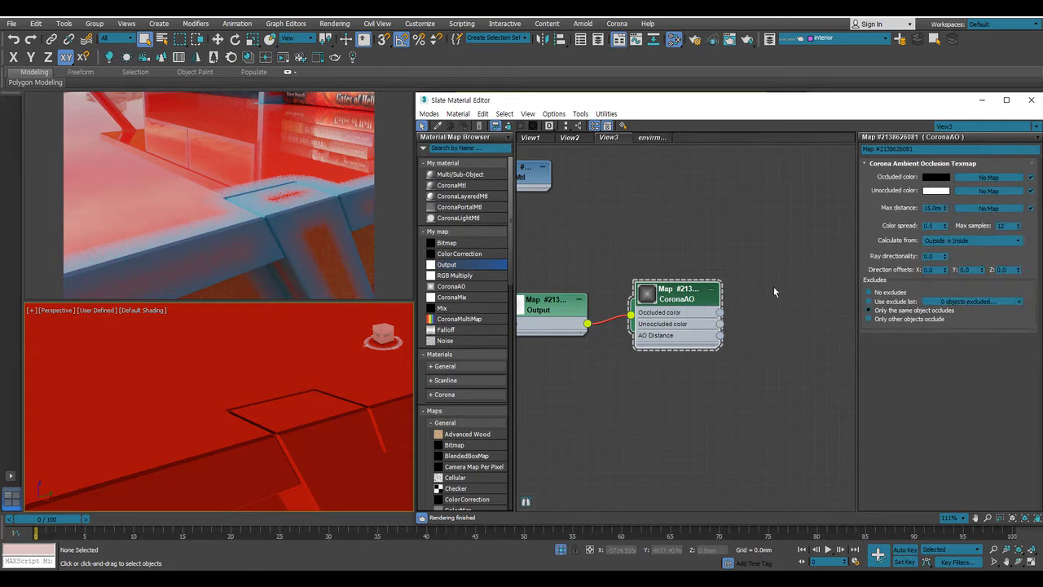
left_click(966, 302)
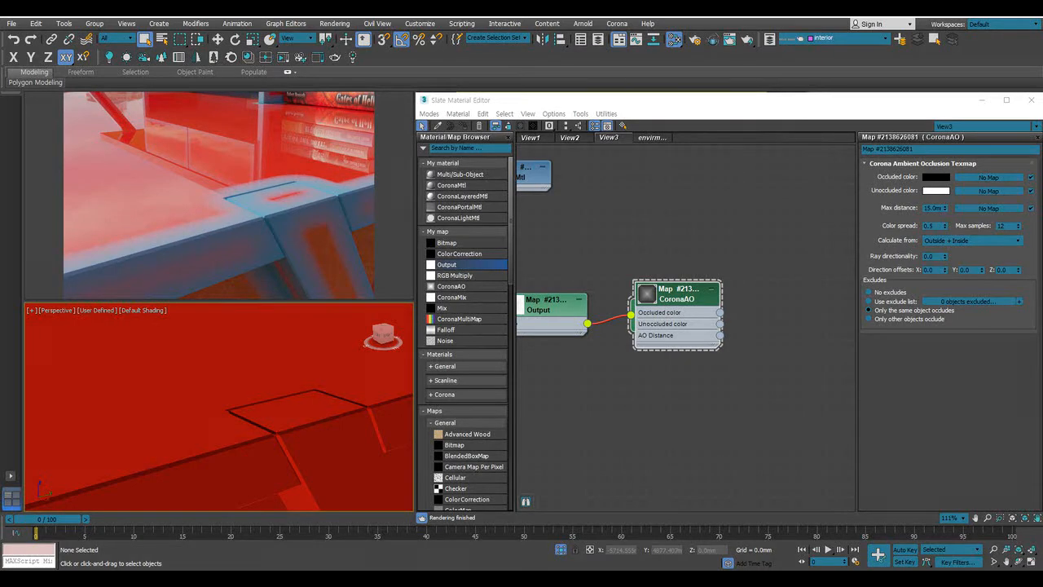
left_click_drag(1042, 82, 626, 83)
scroll(675, 231, "down", 1)
scroll(741, 392, "up", 1)
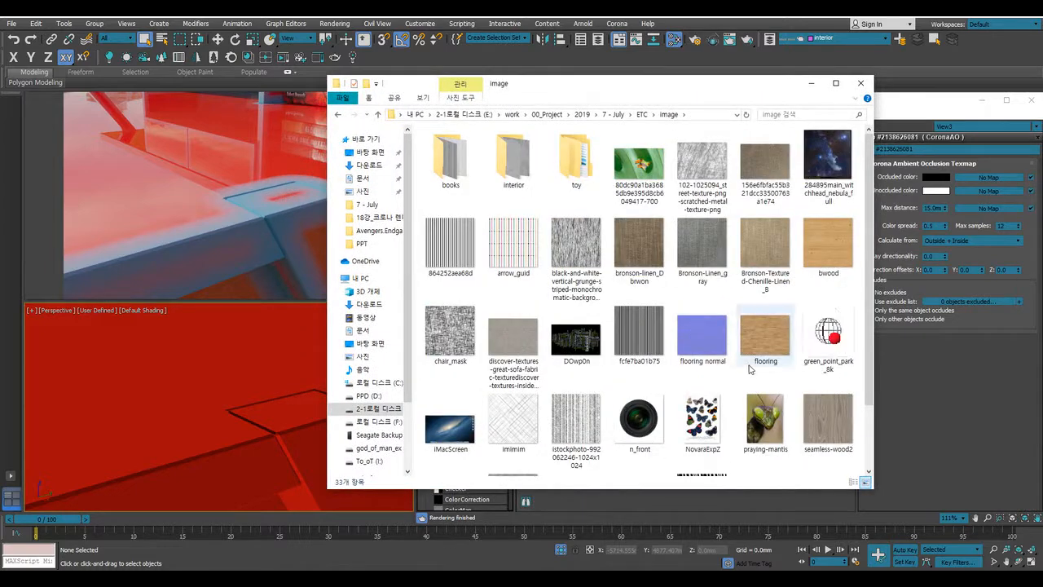
left_click(688, 186)
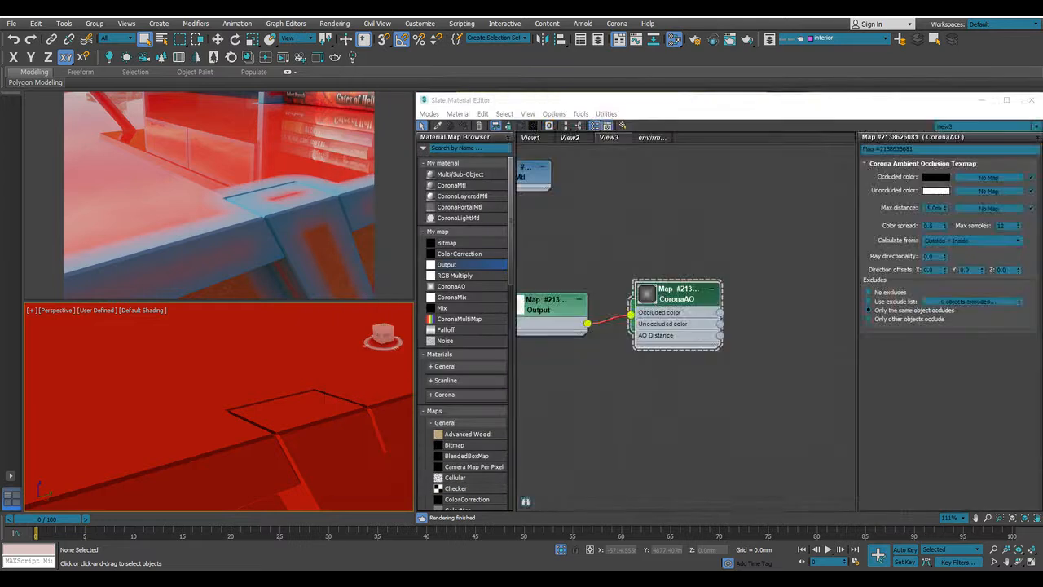
left_click_drag(561, 428, 876, 356)
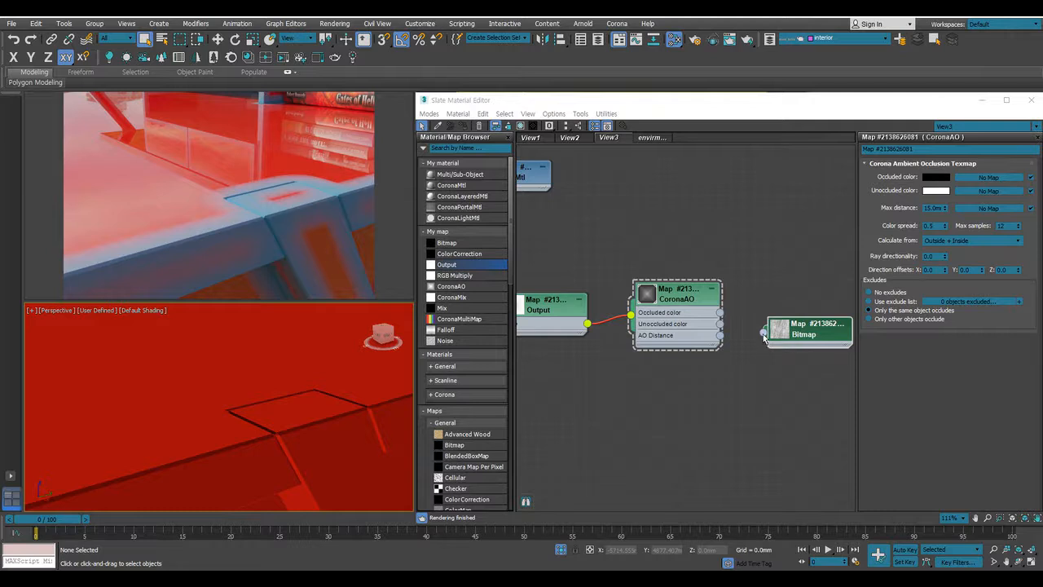
left_click_drag(764, 333, 720, 335)
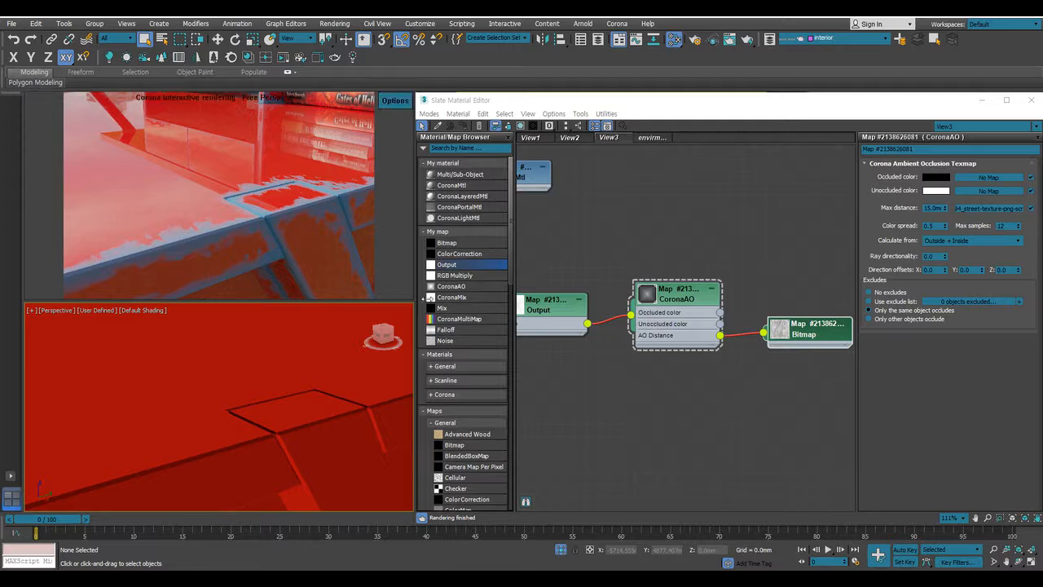
Set the scratched-metal bitmap's blur to 0.2 and its U and V tiling to 3
left_click(821, 336)
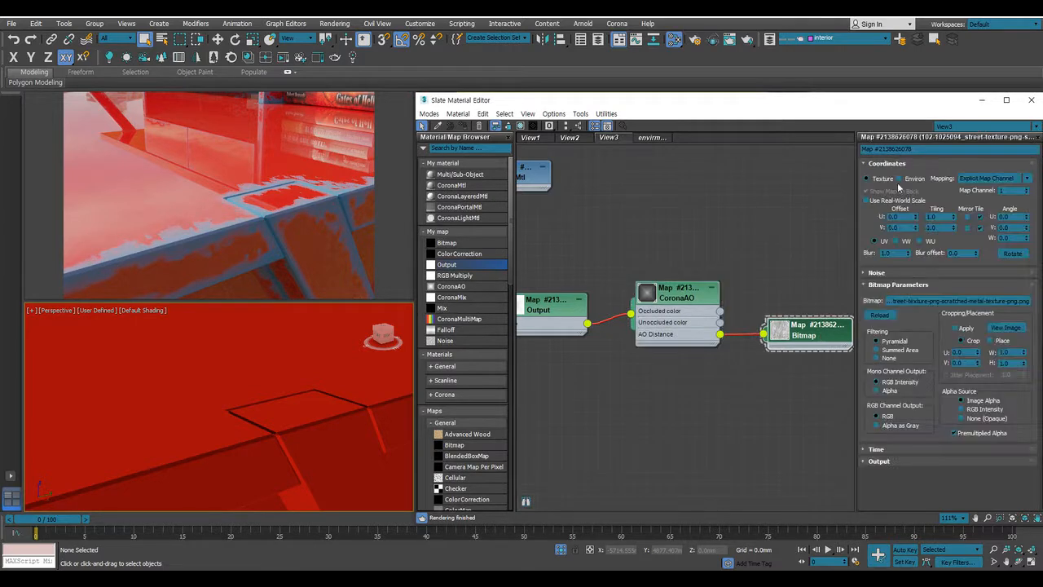
double_click(888, 253)
type("0.2")
key("Return")
double_click(936, 216)
type("3.0")
key("Tab")
type("3.0")
key("Return")
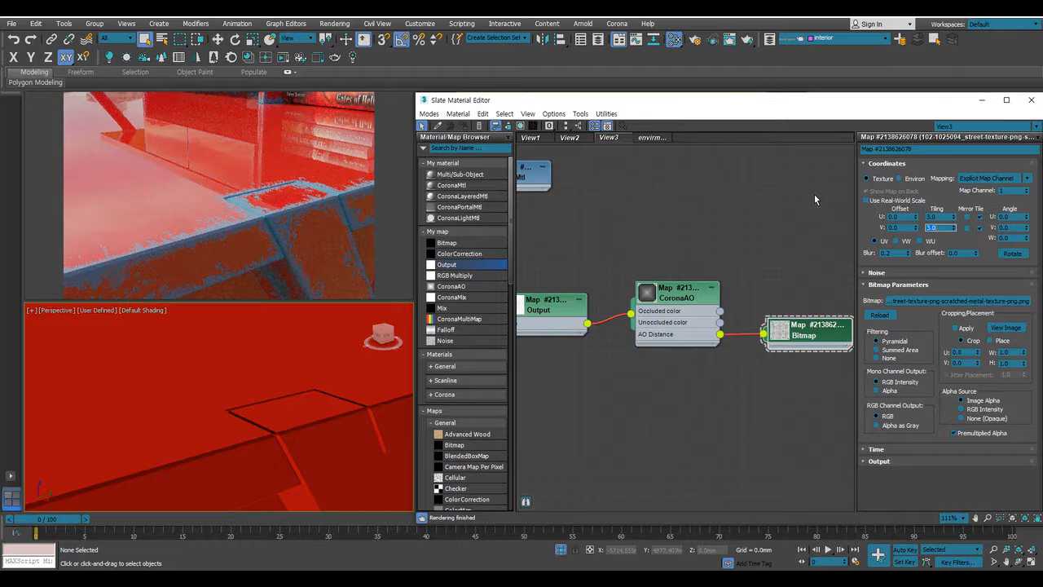
mouse_move(304, 214)
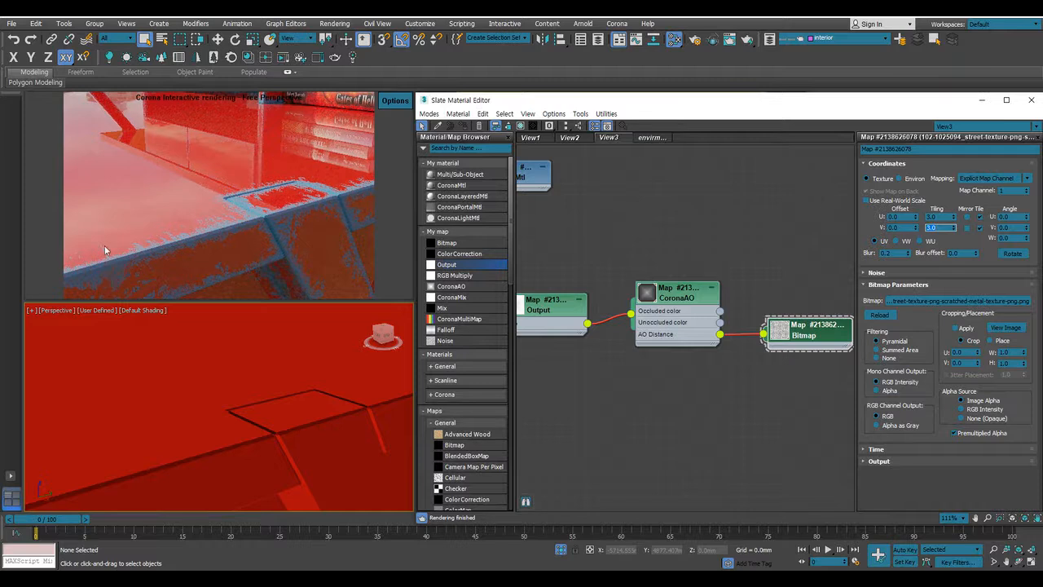
Set the scratched-metal bitmap's U and V tiling to 5 and inspect the desk's worn edges in the render
double_click(936, 217)
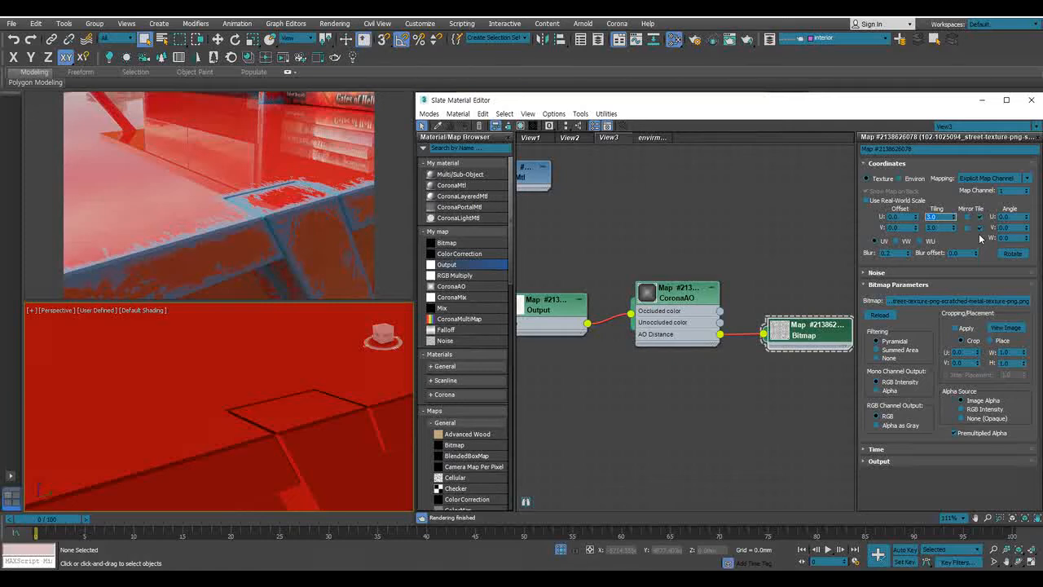
type("5")
key("Tab")
type("5")
key("Return")
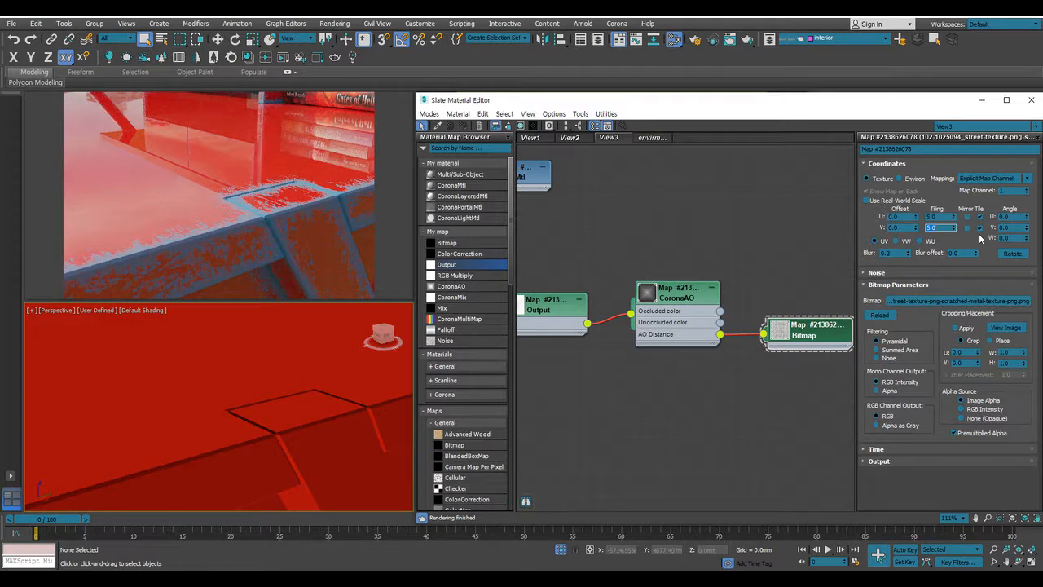
scroll(241, 415, "down", 6)
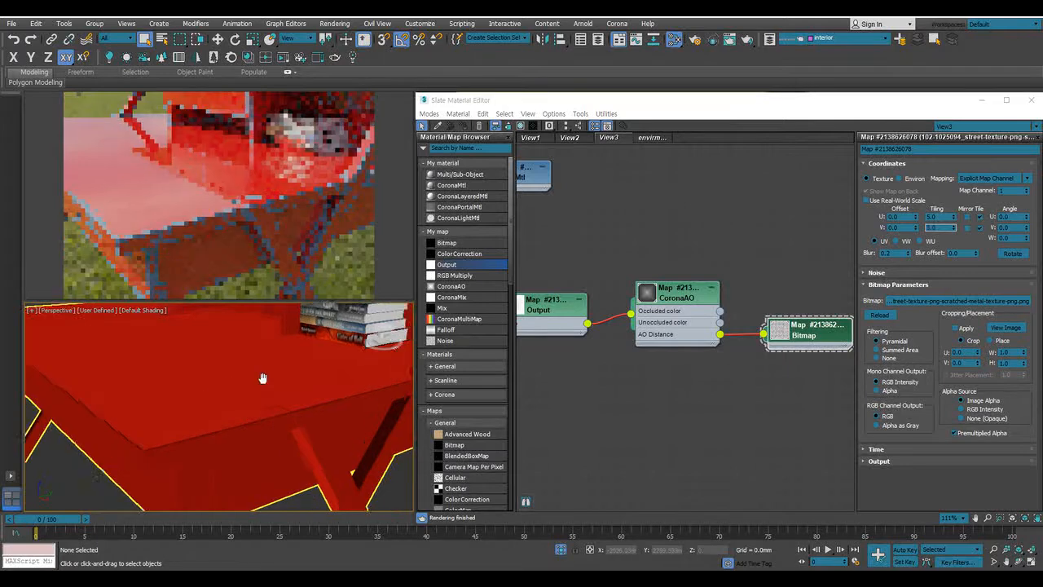
scroll(239, 369, "up", 8)
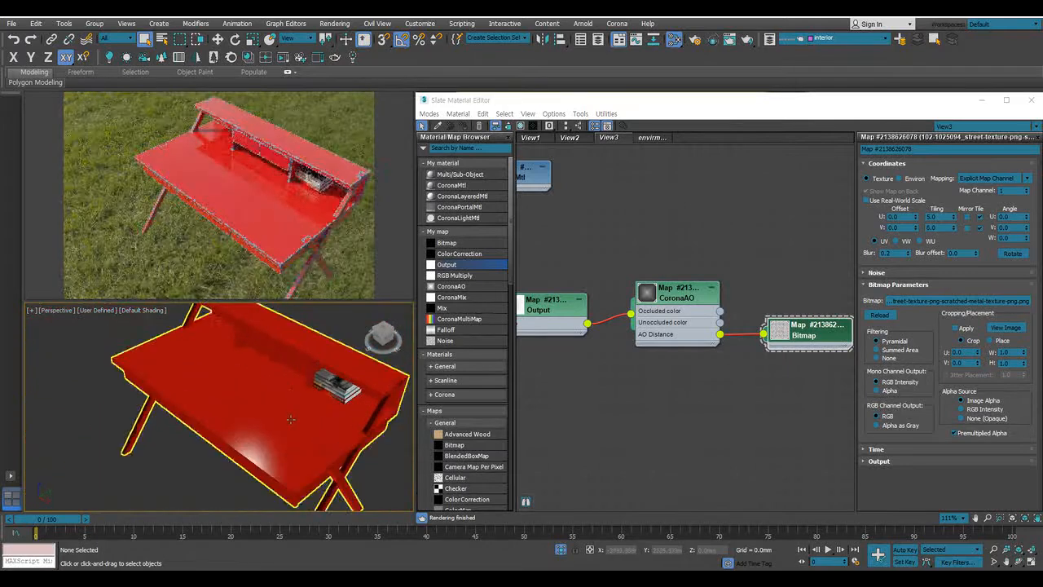
scroll(334, 418, "up", 5)
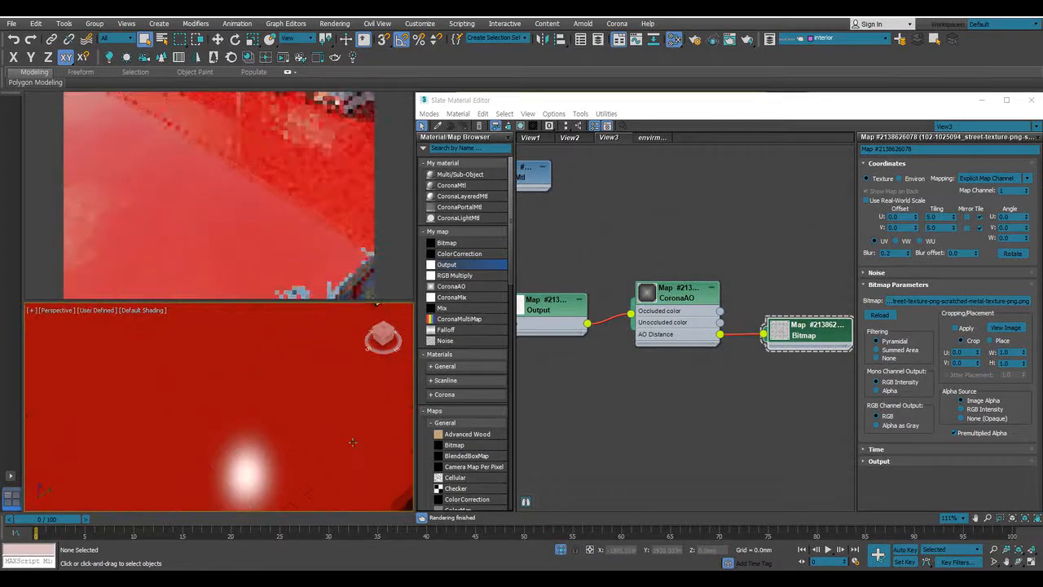
middle_click_drag(269, 438, 330, 394)
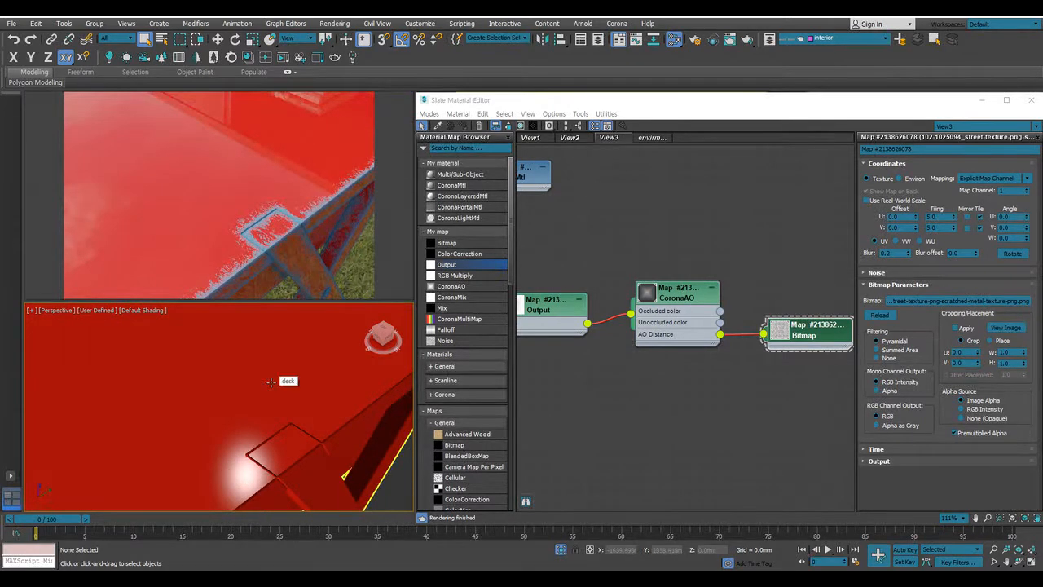
scroll(241, 376, "down", 6)
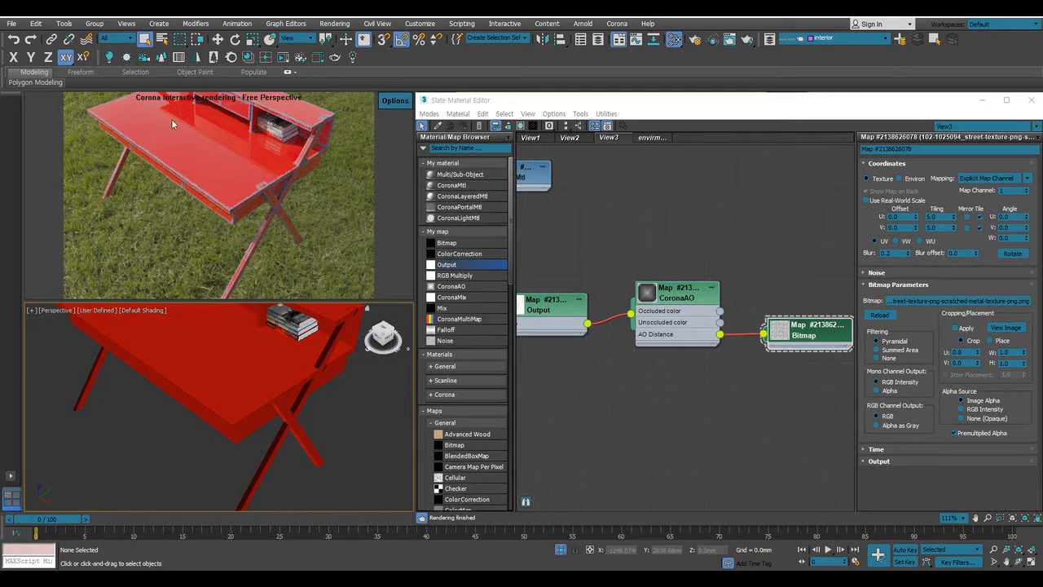
Duplicate the blue CoronaMtl, connect the copy to the layered material's Layer 2, and open its parameters
middle_click_drag(588, 233, 754, 247)
middle_click_drag(695, 329, 673, 318)
scroll(618, 299, "down", 3)
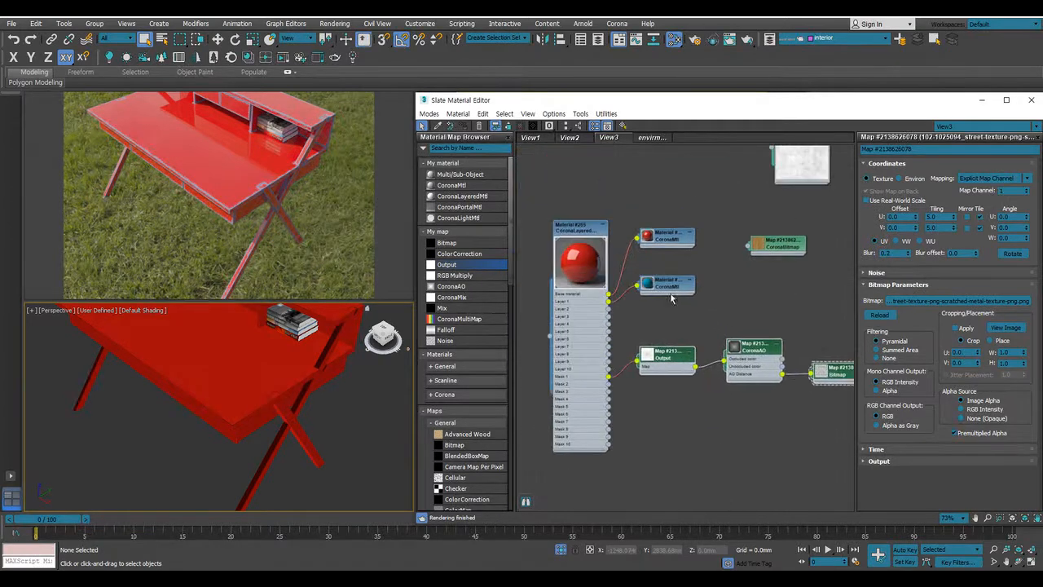
mouse_move(671, 289)
left_mouse_down()
mouse_move(672, 265)
mouse_move(675, 290)
left_mouse_up()
scroll(639, 295, "up", 4)
middle_click_drag(635, 297, 719, 284)
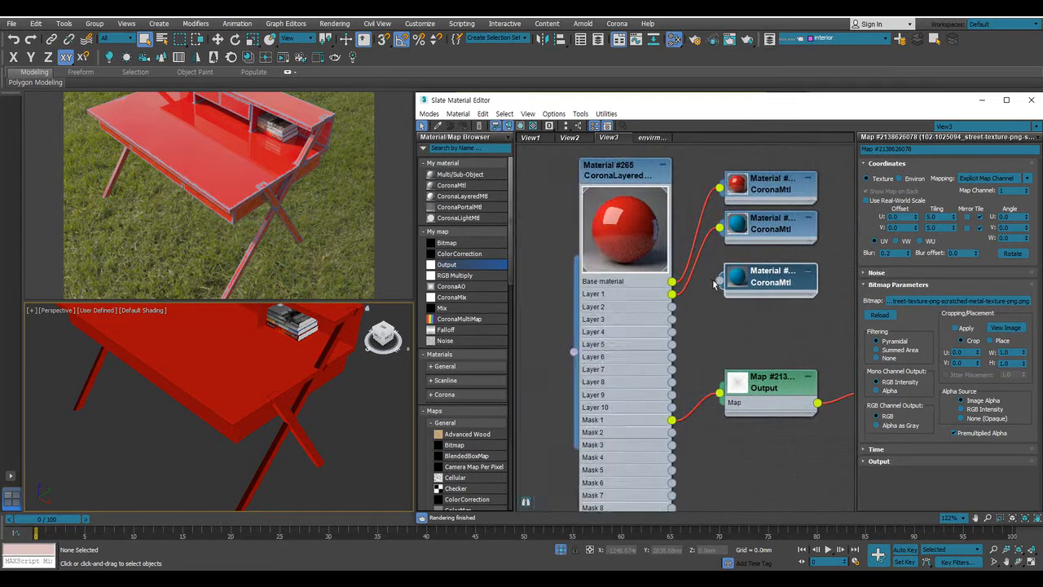
left_click_drag(720, 282, 671, 307)
double_click(770, 277)
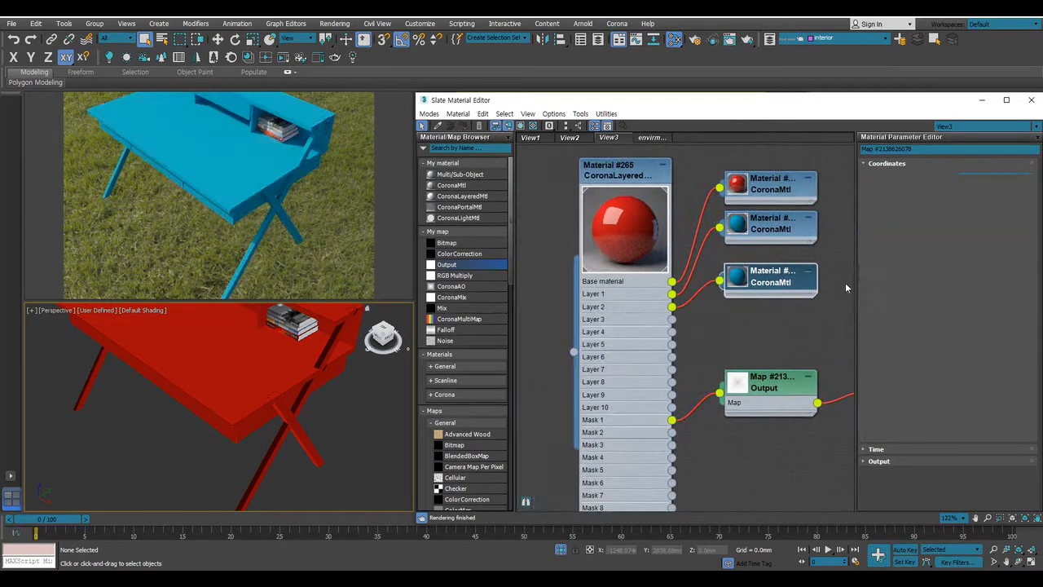
Change the diffuse color of the Layer 2 CoronaMtl to green
left_click(995, 182)
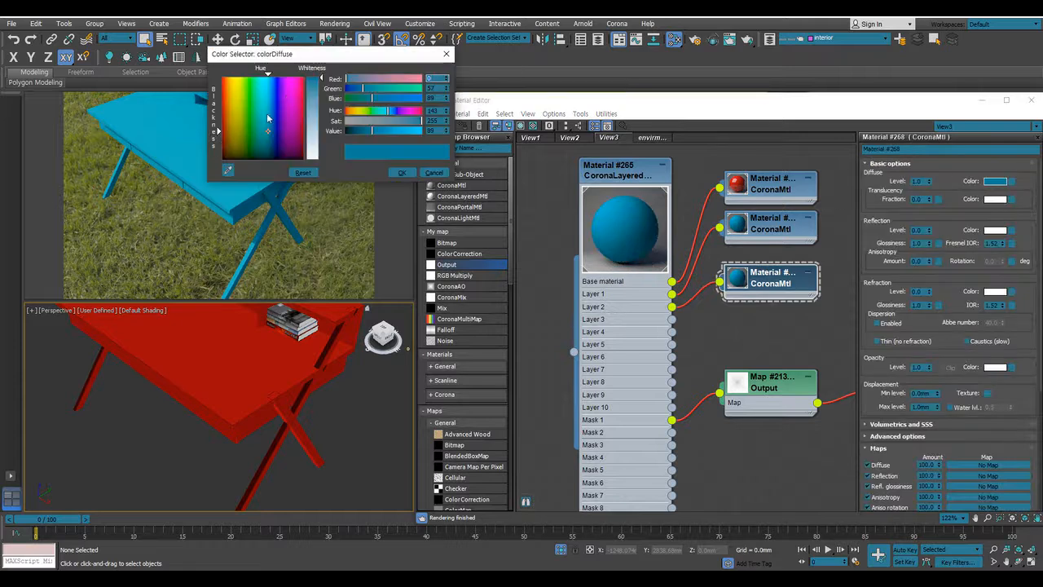
left_click_drag(267, 72, 251, 72)
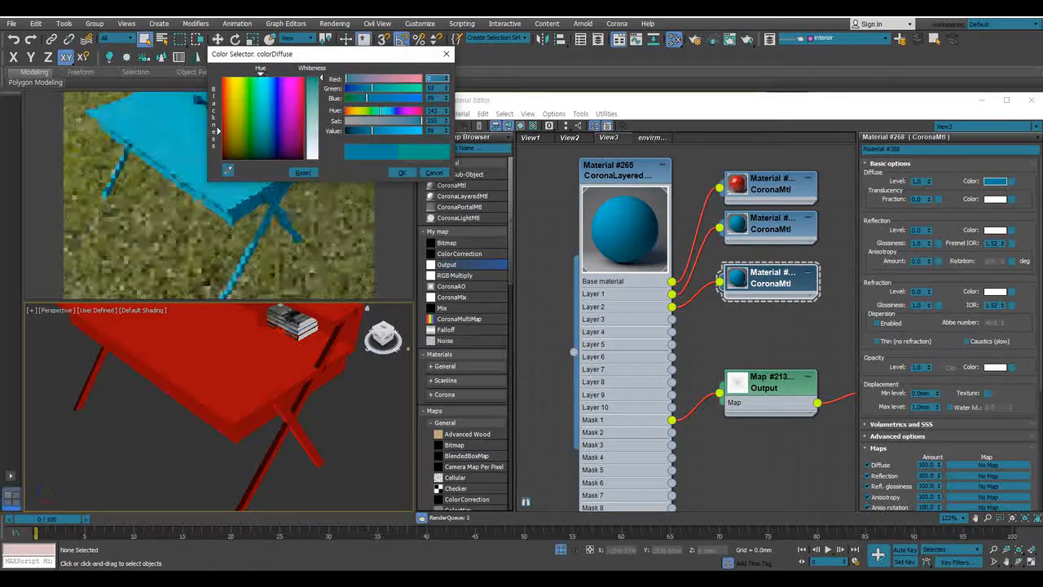
left_click(406, 172)
middle_click_drag(803, 329, 663, 239)
scroll(662, 246, "down", 2)
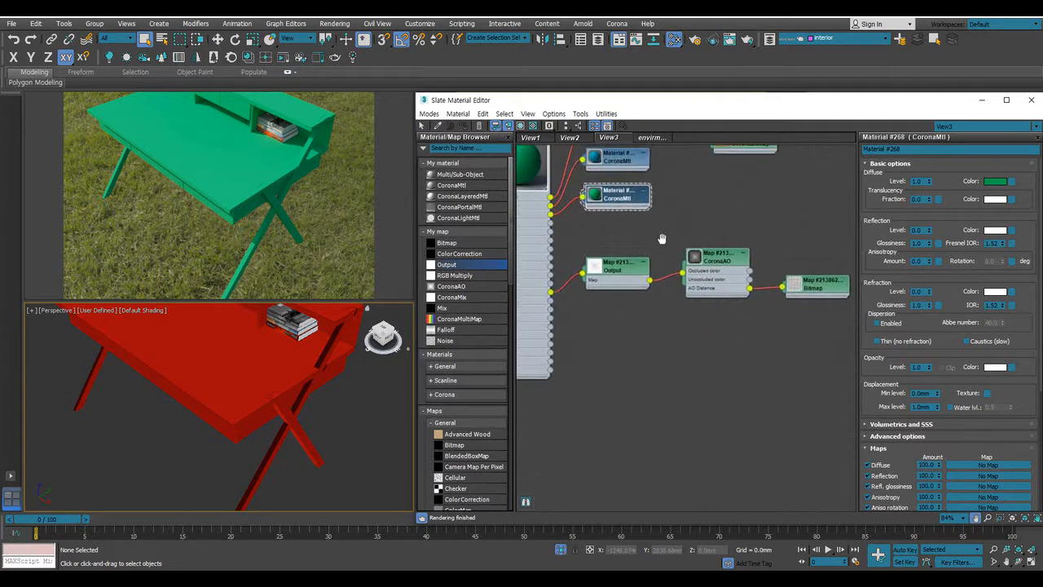
middle_click_drag(821, 309, 753, 279)
left_click_drag(777, 290, 547, 210)
middle_click_drag(574, 213, 676, 190)
left_click_drag(654, 219, 661, 273, "shift")
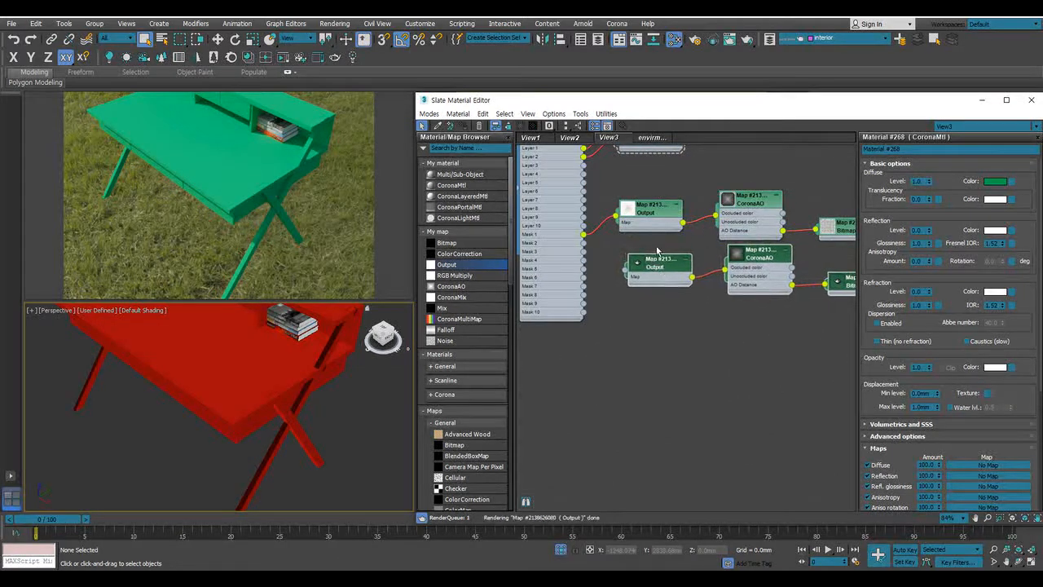
middle_click_drag(609, 268, 630, 313)
scroll(631, 314, "up", 1)
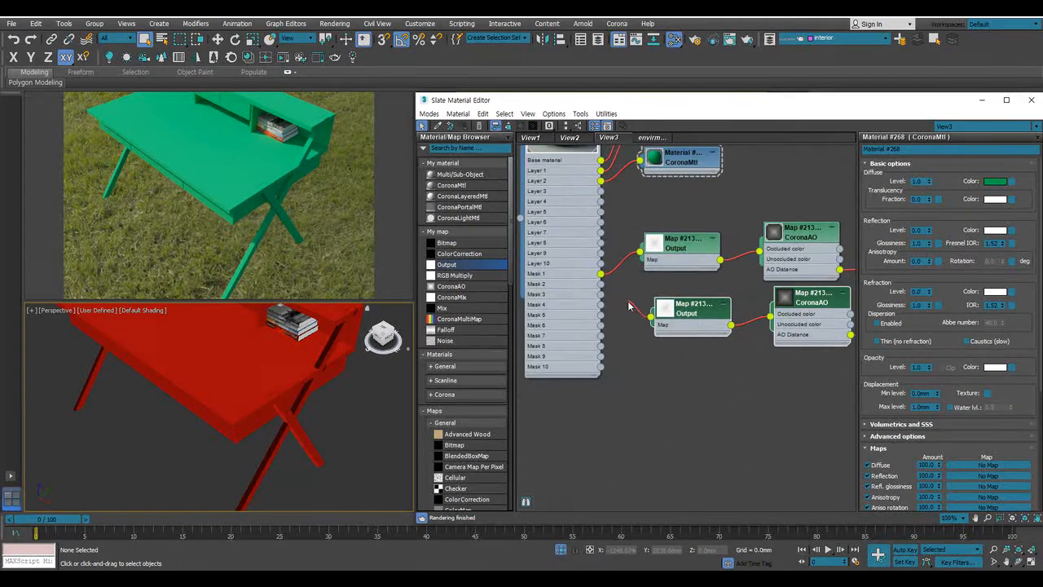
middle_click_drag(752, 296, 627, 279)
scroll(687, 278, "down", 1)
left_click_drag(686, 281, 677, 281)
middle_click_drag(651, 272, 722, 281)
middle_click_drag(823, 342, 761, 321)
left_click_drag(810, 338, 580, 276)
key("Delete")
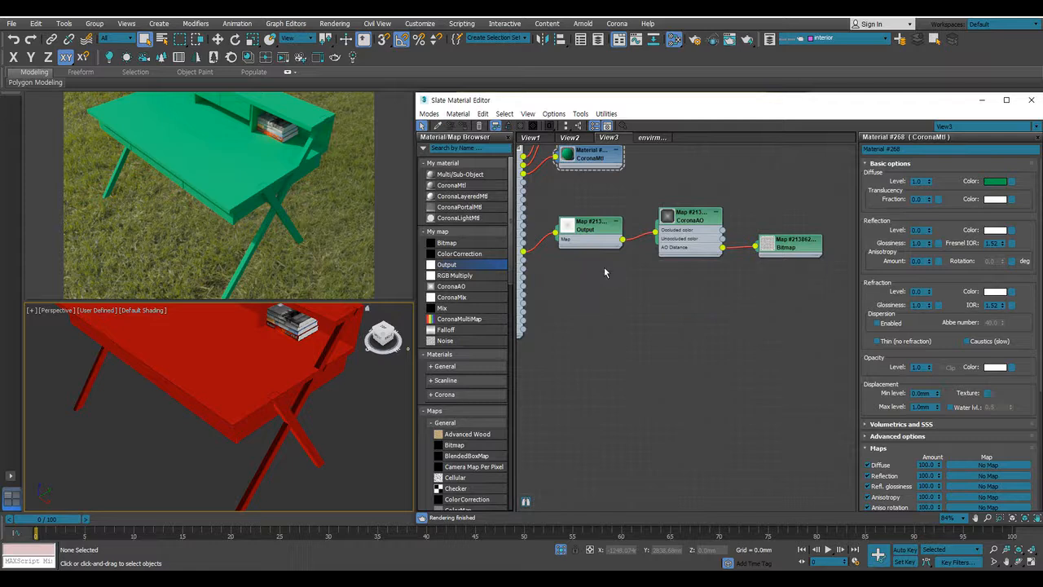
Duplicate the Output, CoronaAO and scratch Bitmap chain and connect the copied Output to the layered material's Mask 2
left_click_drag(577, 194, 837, 283)
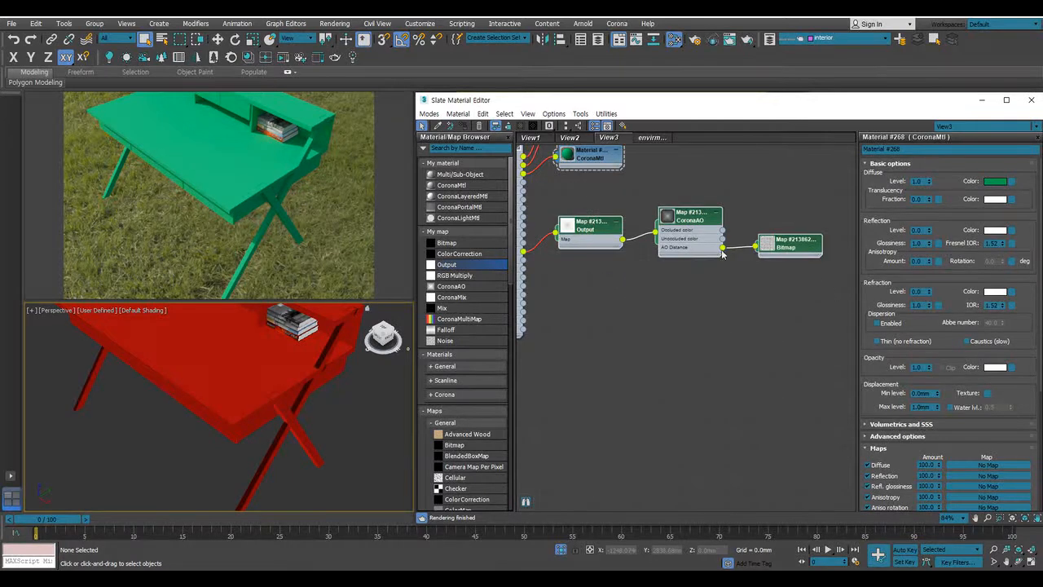
left_click_drag(597, 229, 607, 287, "shift")
middle_click_drag(529, 271, 662, 292)
scroll(661, 291, "up", 2)
left_click_drag(705, 311, 655, 280)
middle_click_drag(851, 315, 721, 288)
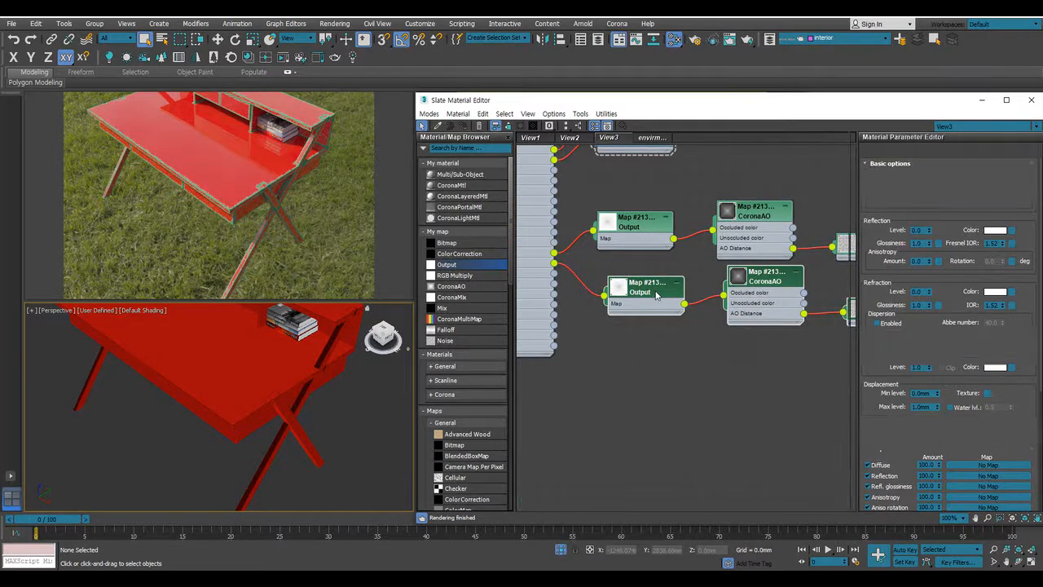
Toggle Invert off and on in the Mask 2 Output map to compare its effect on the render
double_click(657, 295)
left_click(860, 213)
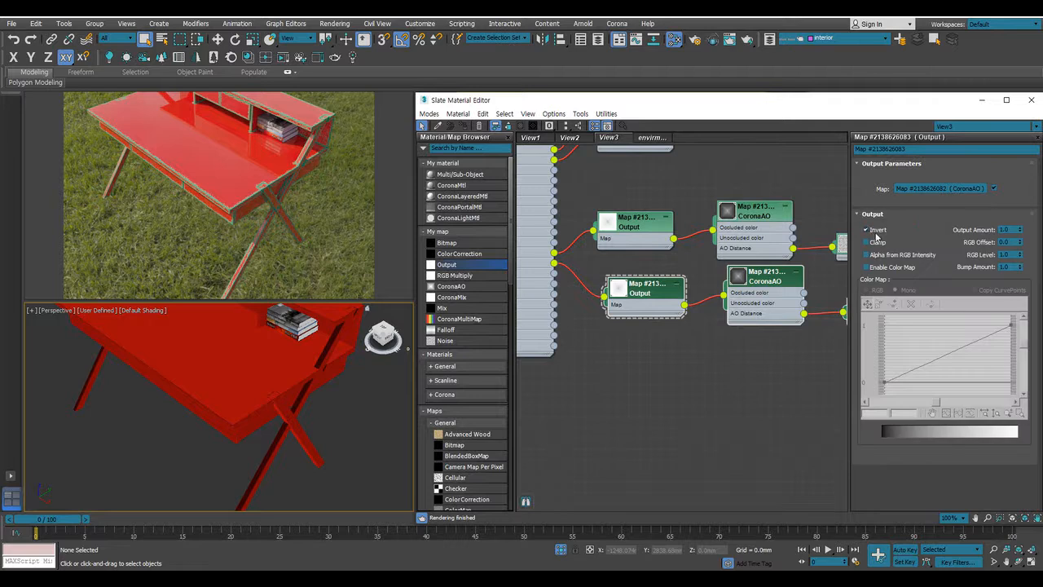
left_click(867, 231)
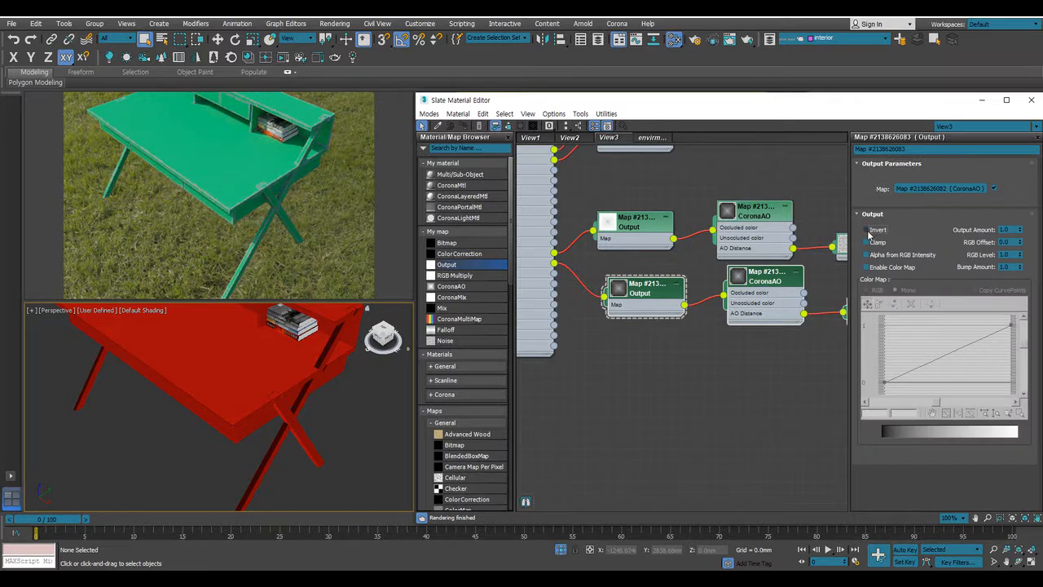
left_click(867, 231)
left_click(868, 232)
left_click(867, 231)
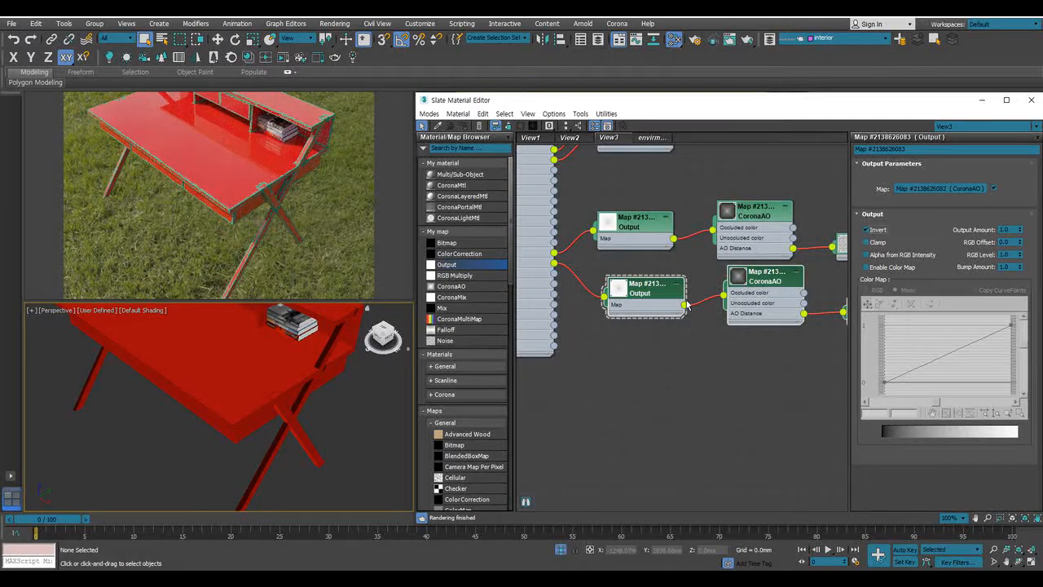
Set the color spread of the Mask 2 CoronaAO map to 0
middle_click_drag(839, 306, 751, 298)
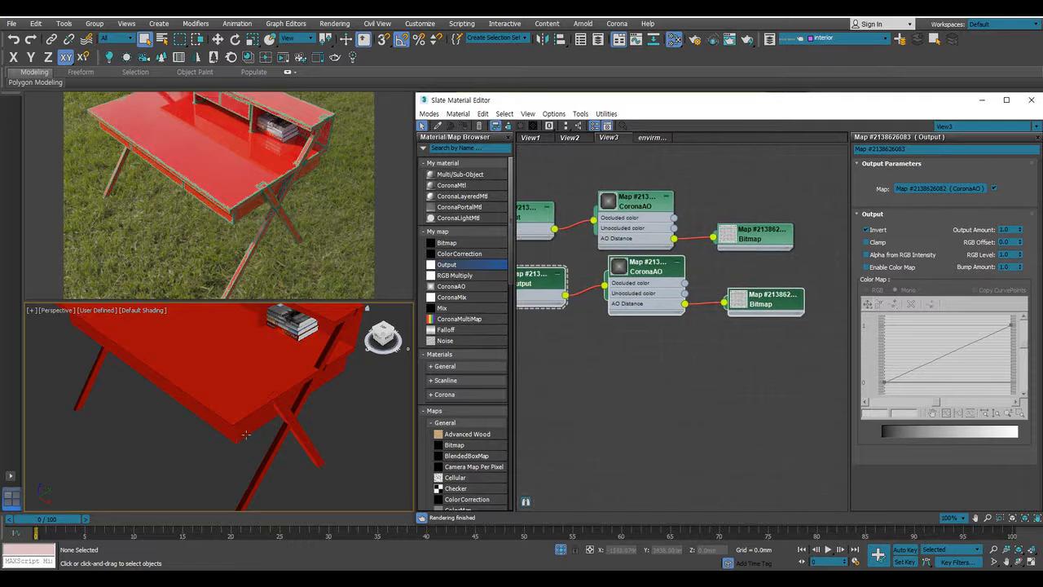
scroll(242, 428, "up", 4)
left_click_drag(668, 301, 702, 289)
middle_click_drag(699, 325, 696, 368)
left_click_drag(680, 317, 634, 329)
double_click(648, 311)
left_click(929, 225)
type("0")
key("Return")
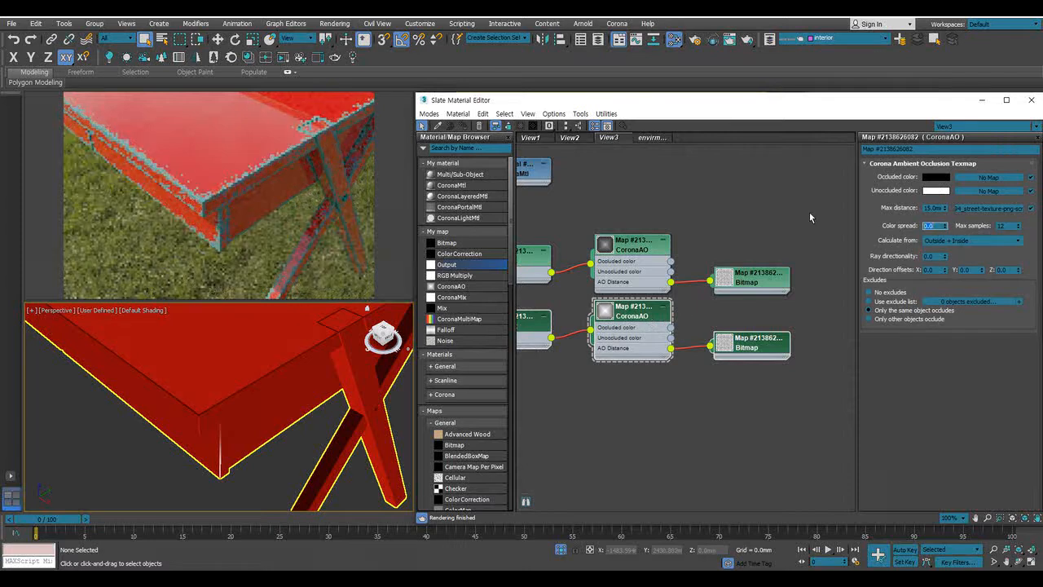
Set the Mask 2 CoronaAO map's max distance to 50 mm and inspect the desk surface in the render
left_click(933, 208)
key("Return")
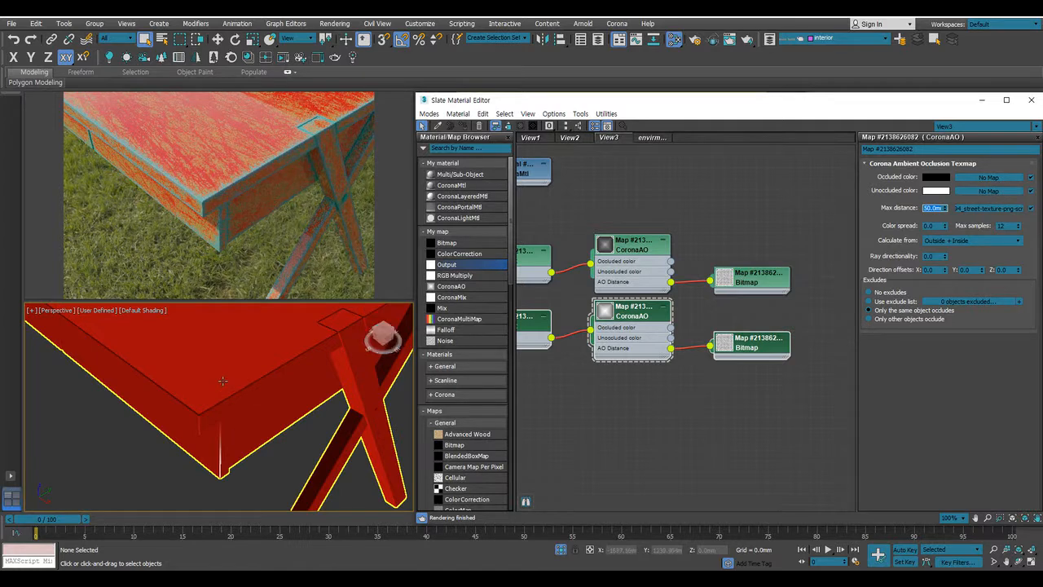
scroll(232, 363, "down", 3)
middle_click_drag(231, 362, 233, 451)
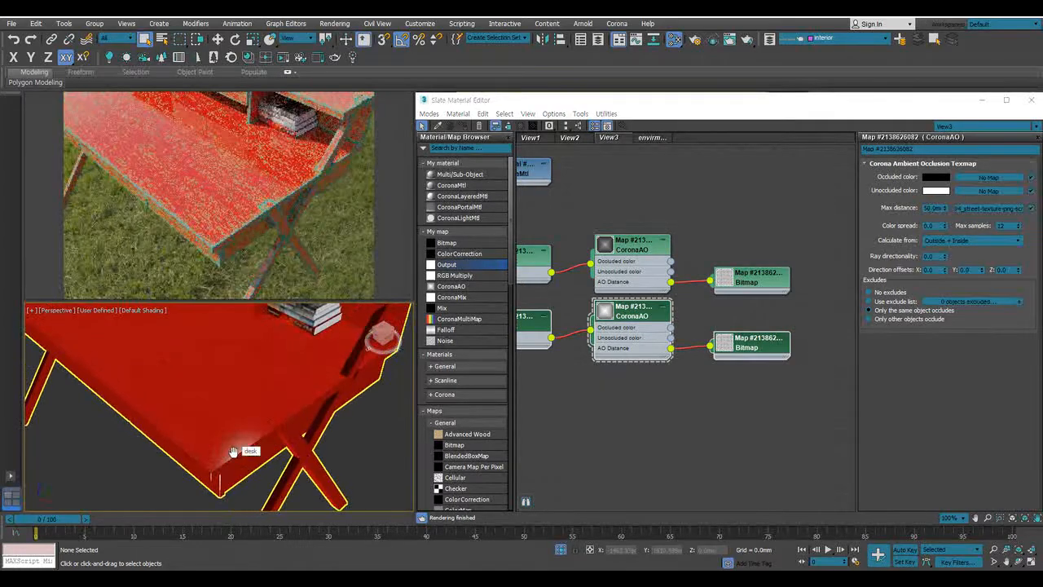
middle_click_drag(247, 404, 231, 444)
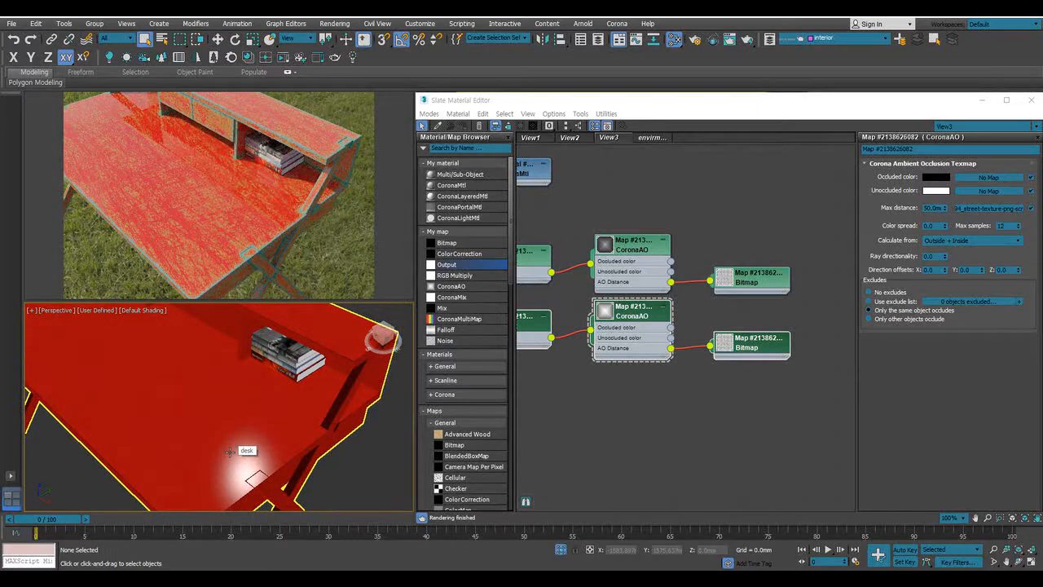
Set the Layer 2 material amount of the desk's CoronaLayeredMtl to 50
middle_click_drag(611, 280, 643, 445)
left_click(581, 218)
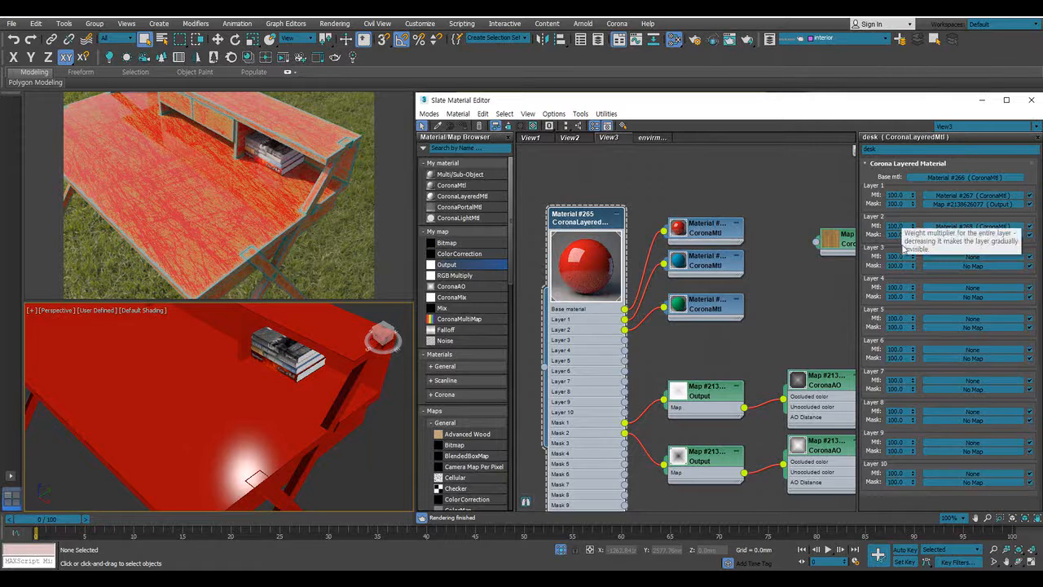
double_click(899, 227)
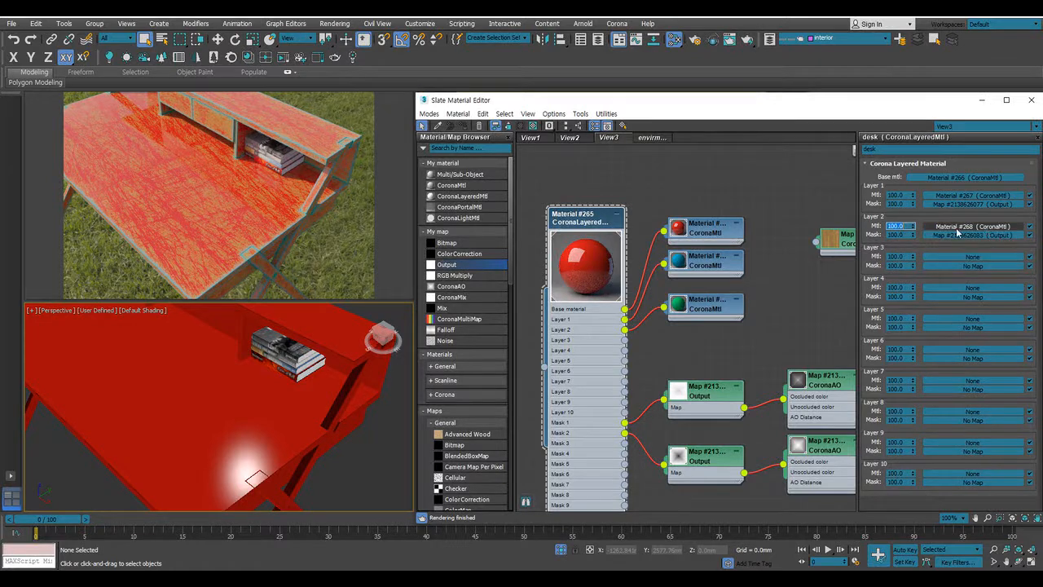
type("50")
key("Return")
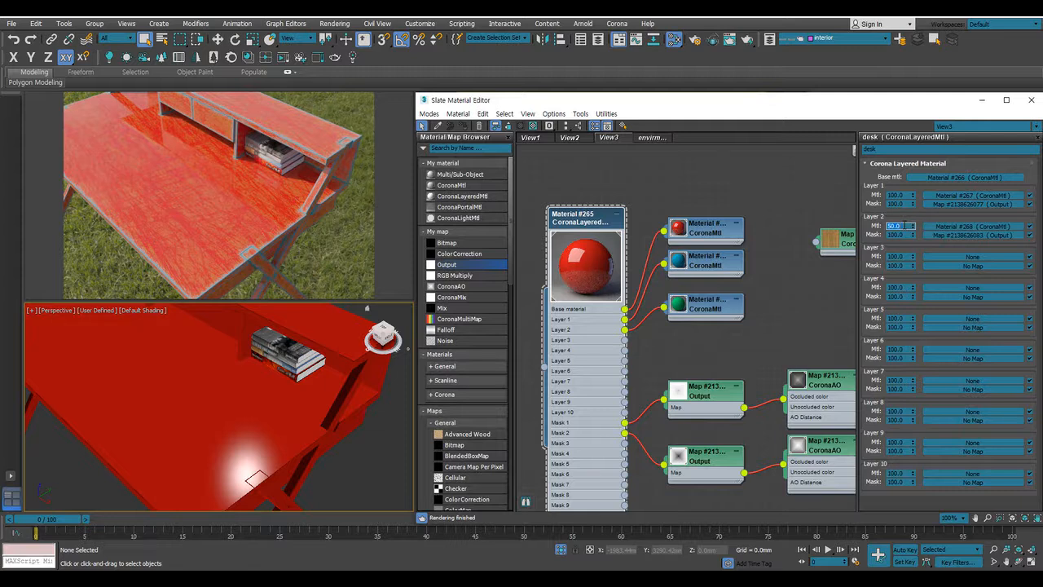
Connect the wood CoronaBitmap to the diffuse color of the red base CoronaMtl
middle_click_drag(766, 207, 695, 212)
left_click_drag(782, 252, 785, 234)
middle_click_drag(800, 234, 821, 266)
left_click_drag(821, 266, 810, 265)
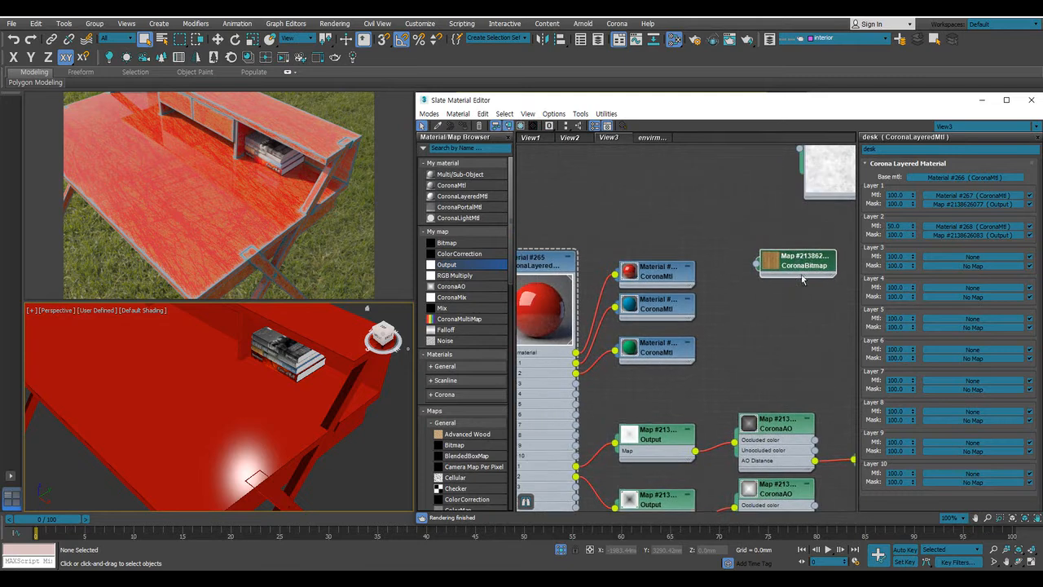
double_click(775, 265)
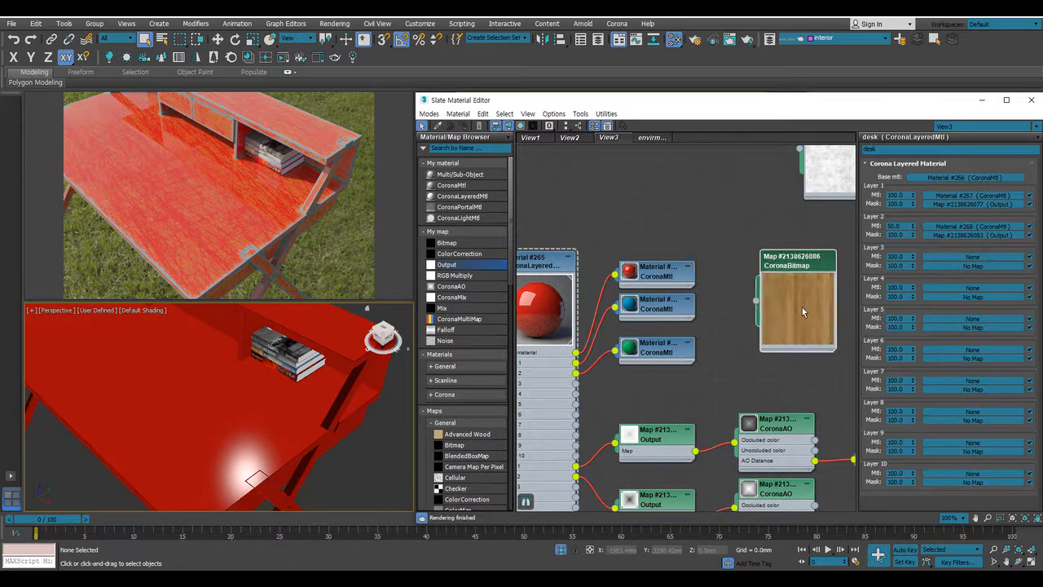
scroll(820, 308, "up", 4)
double_click(797, 284)
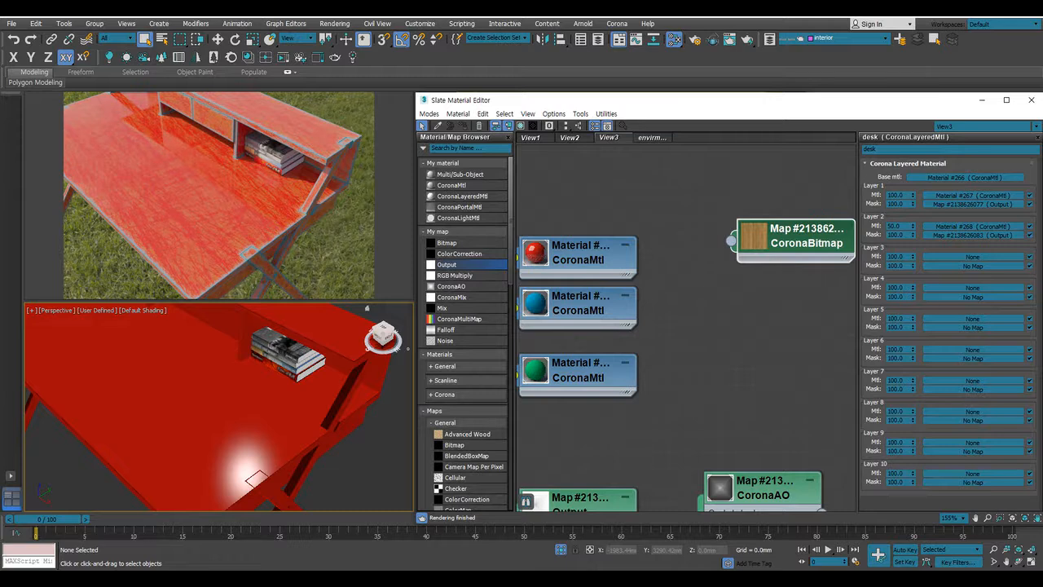
middle_click_drag(724, 232, 789, 224)
left_click_drag(796, 232, 652, 244)
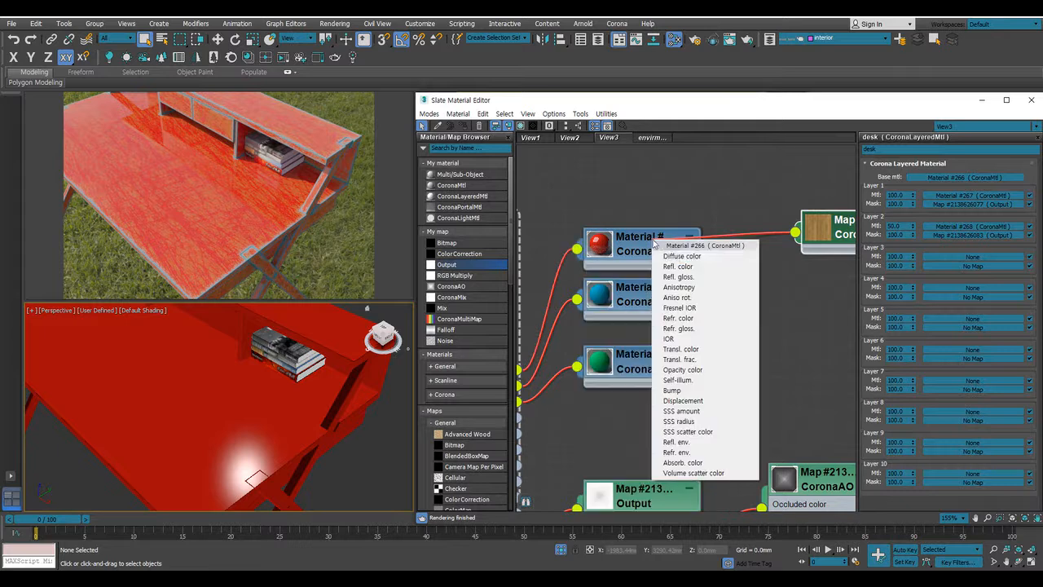
left_click(677, 255)
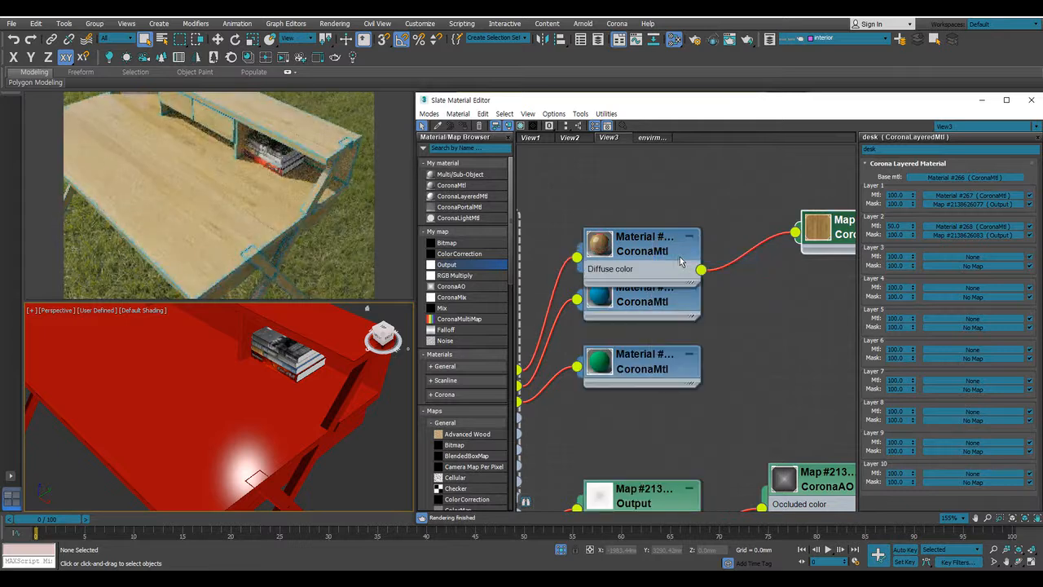
Connect the same wood CoronaBitmap to the diffuse color of the Layer 1 and Layer 2 CoronaMtl materials
scroll(747, 253, "down", 2)
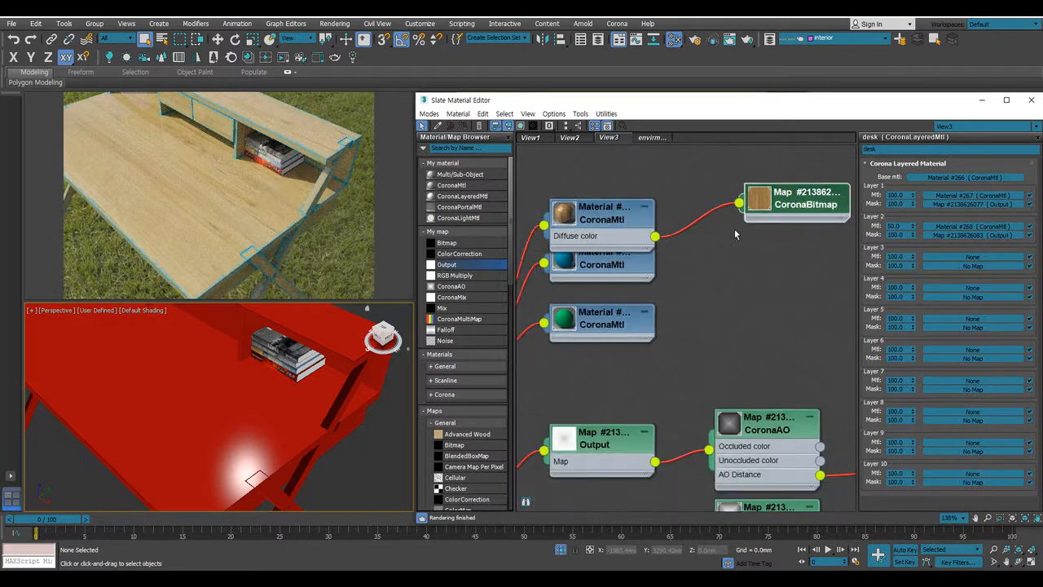
middle_click_drag(735, 235, 727, 287)
scroll(726, 287, "down", 3)
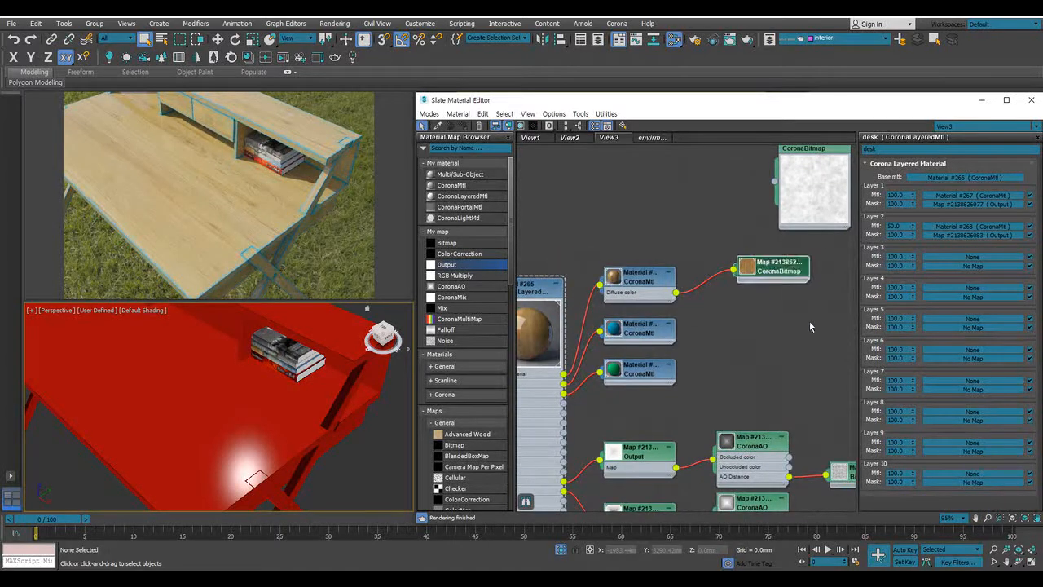
left_click_drag(781, 275, 821, 290)
middle_click_drag(818, 290, 813, 244)
left_click_drag(816, 253, 812, 224)
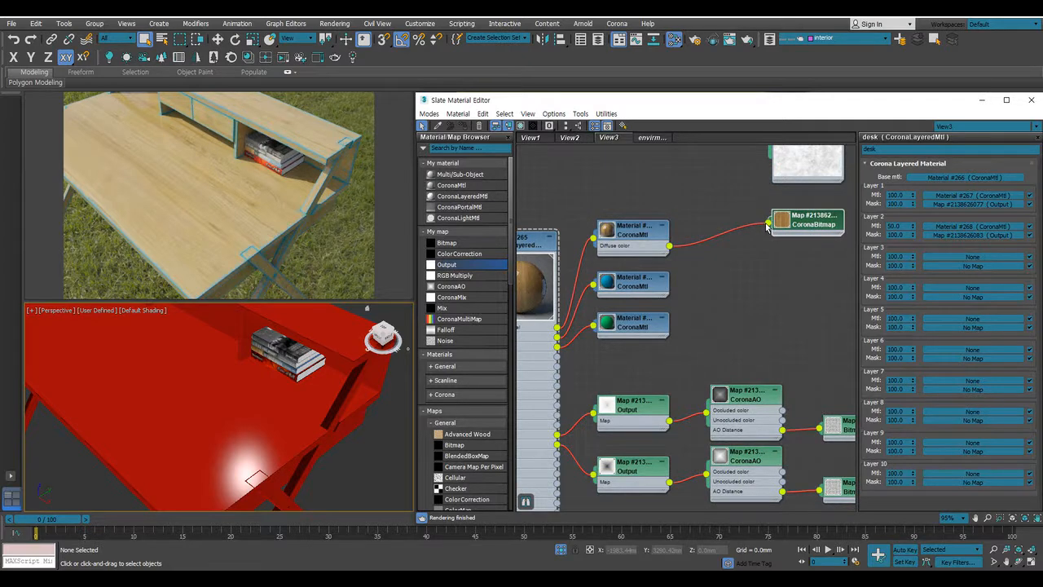
left_click_drag(767, 221, 655, 285)
left_click(655, 297)
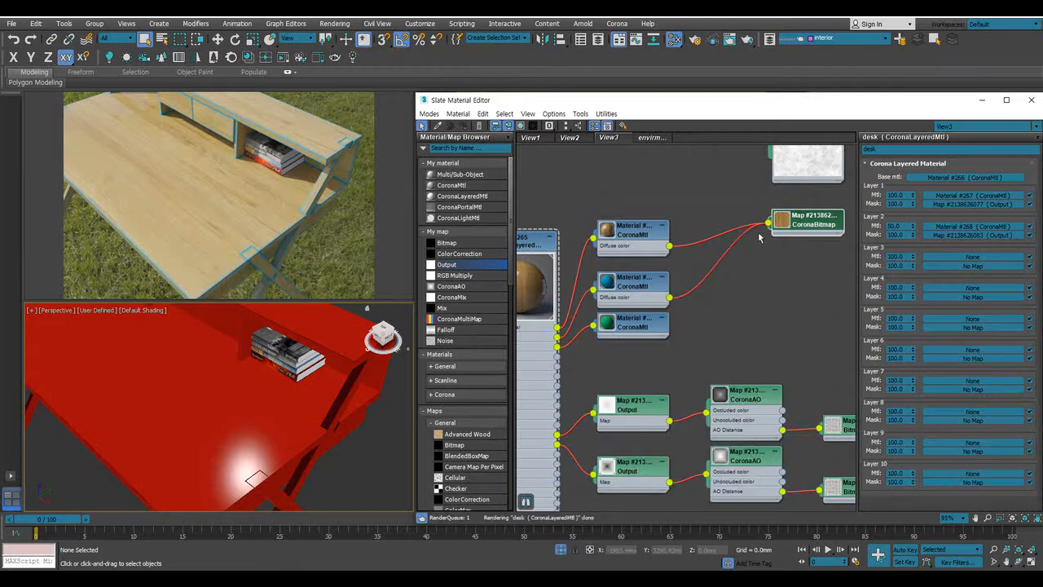
left_click_drag(767, 222, 646, 328)
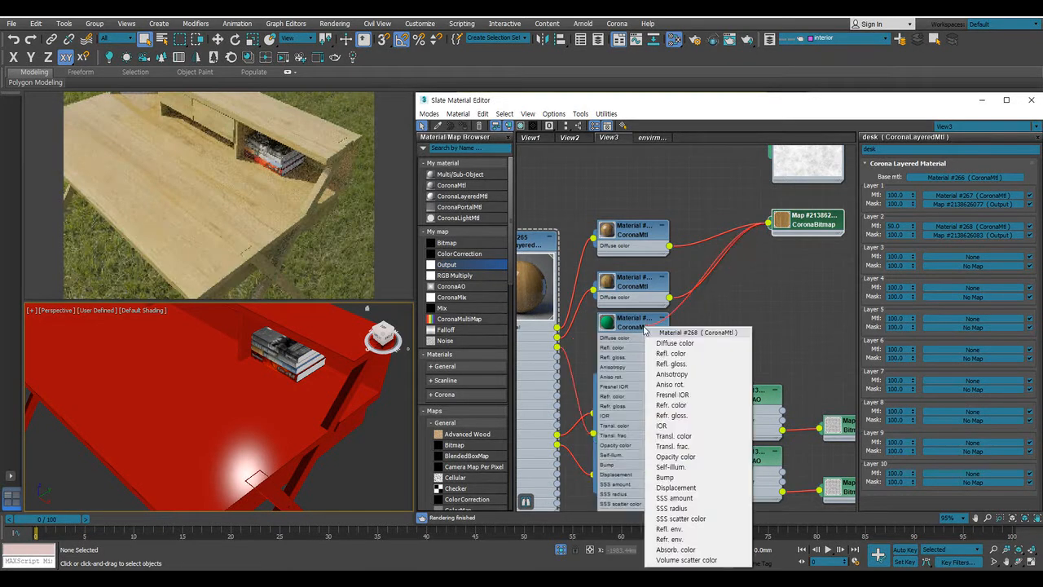
left_click(672, 346)
Insert an Output map between the wood bitmap and the base material's diffuse color, spacing the nodes apart
left_click_drag(811, 229, 838, 217)
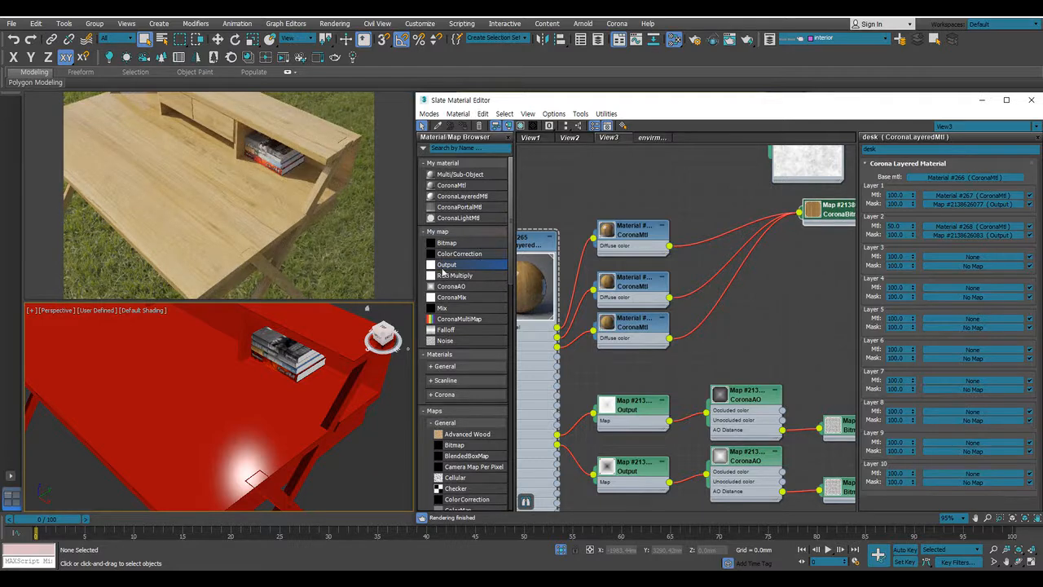
left_click_drag(444, 266, 706, 212)
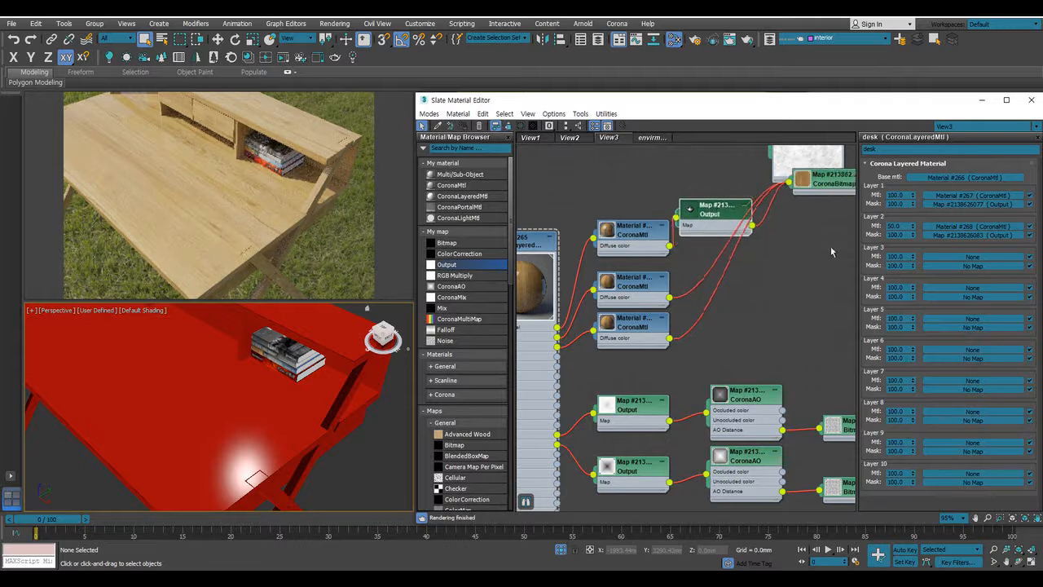
middle_click_drag(818, 247, 668, 262)
scroll(668, 264, "down", 2)
scroll(668, 263, "down", 2)
left_click_drag(659, 200, 753, 182)
scroll(702, 210, "down", 5)
scroll(725, 241, "up", 3)
scroll(744, 243, "up", 8)
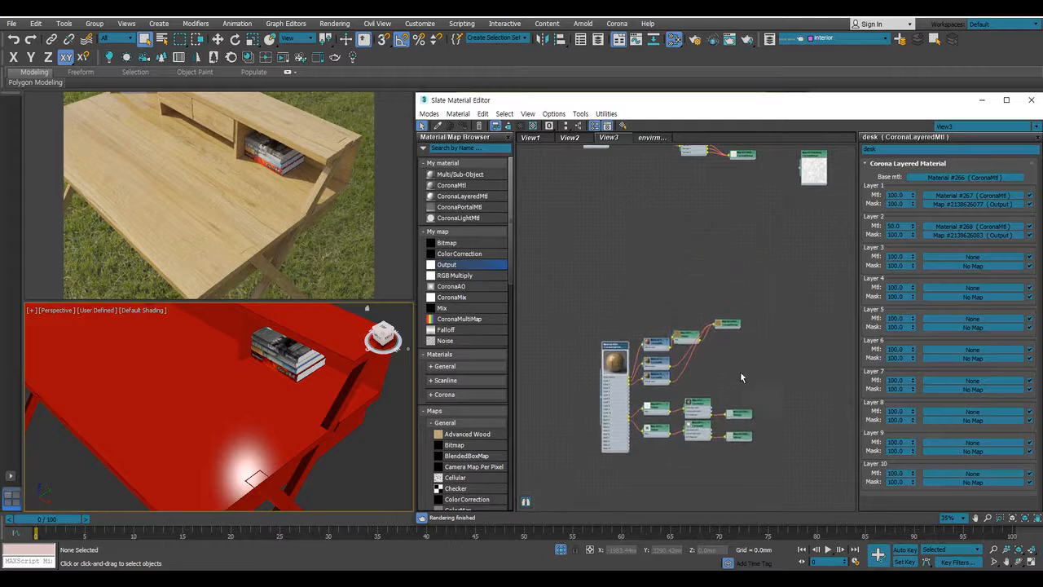
middle_click_drag(577, 194, 657, 215)
scroll(656, 215, "up", 1)
left_click_drag(726, 186, 790, 225)
left_click_drag(638, 215, 701, 215)
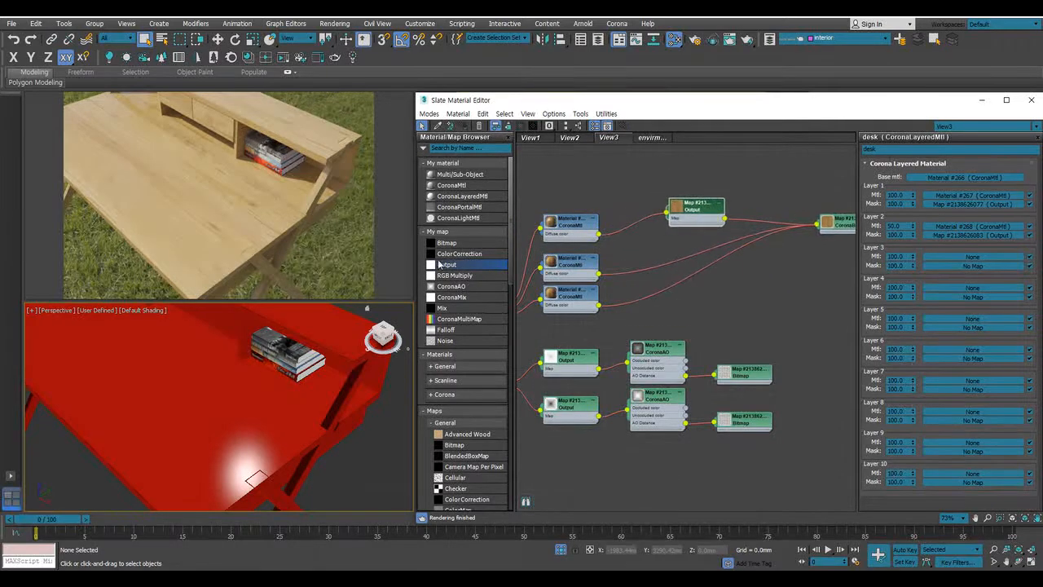
Insert separate Output maps between the wood bitmap and the Layer 1 and Layer 2 diffuse colors, and align the nodes
left_click_drag(506, 268, 656, 260)
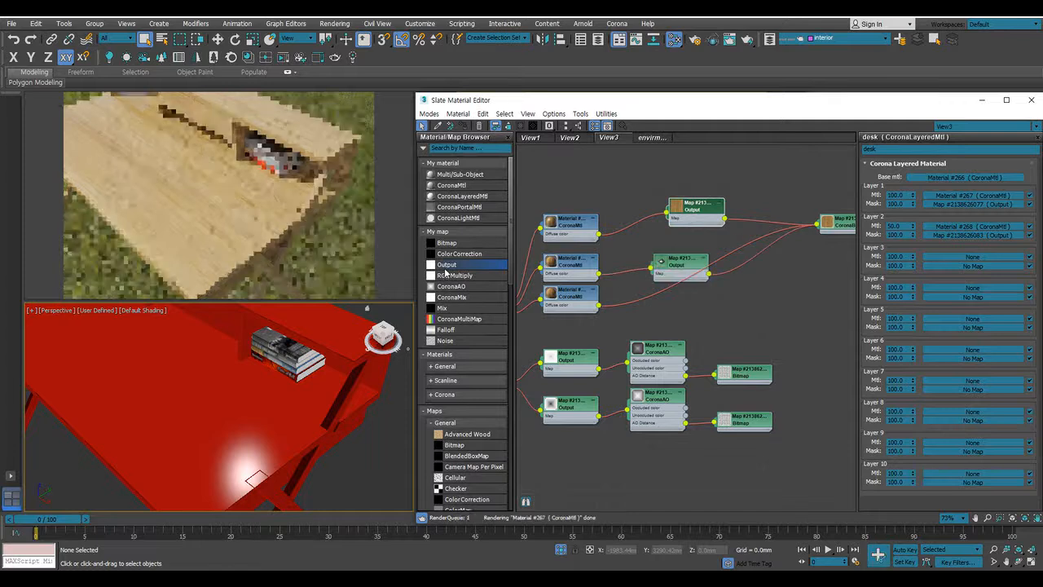
mouse_move(651, 310)
left_mouse_down()
mouse_move(654, 291)
mouse_move(640, 294)
left_mouse_up()
middle_click_drag(756, 312, 697, 349)
left_click_drag(779, 242, 811, 258)
left_click_drag(633, 232, 625, 209)
left_click_drag(616, 289, 624, 260)
left_click_drag(588, 316, 620, 300)
left_click_drag(803, 206, 748, 236)
middle_click_drag(614, 247, 691, 232)
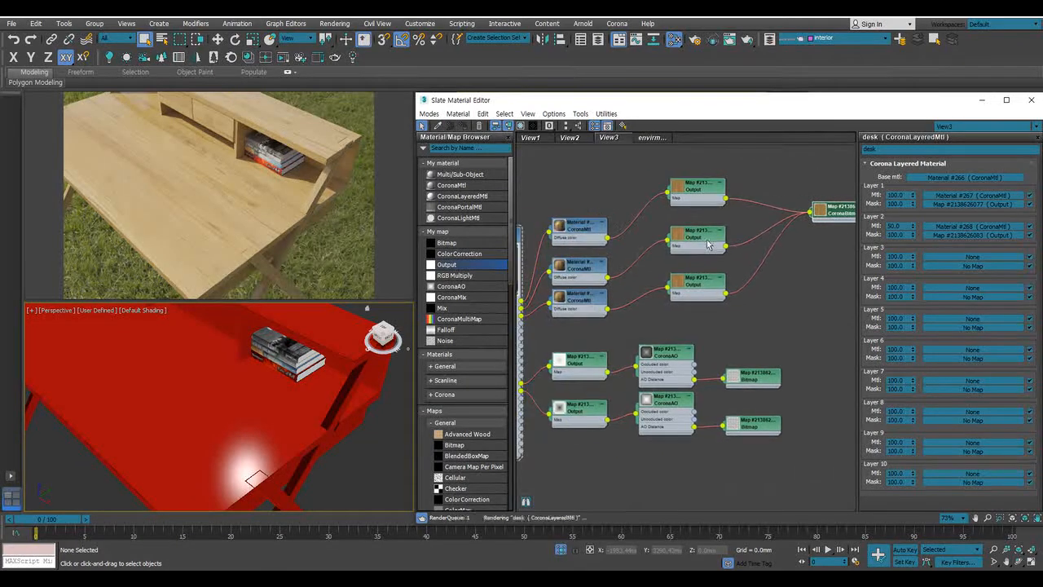
Set the RGB level of the base material's Output map to 0.6
double_click(709, 192)
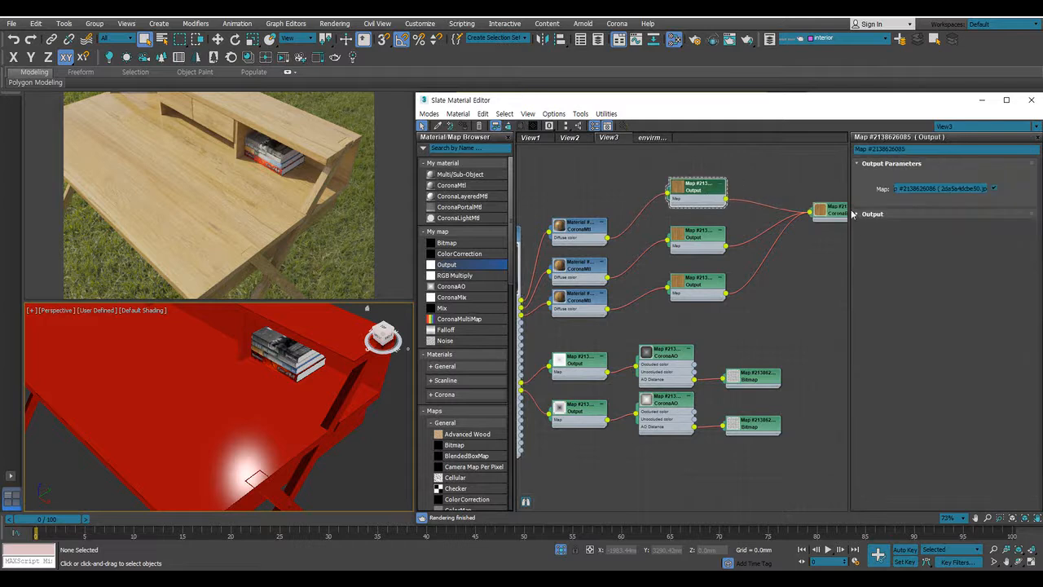
left_click(869, 214)
left_click(1020, 260)
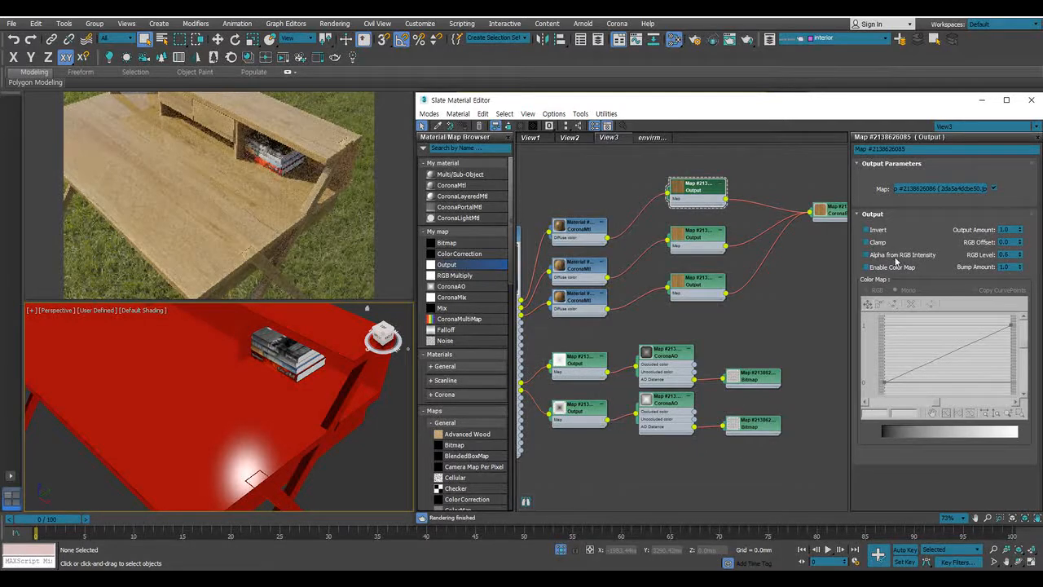
Set the RGB level of the Layer 1 material's diffuse Output map to 0.5
double_click(710, 247)
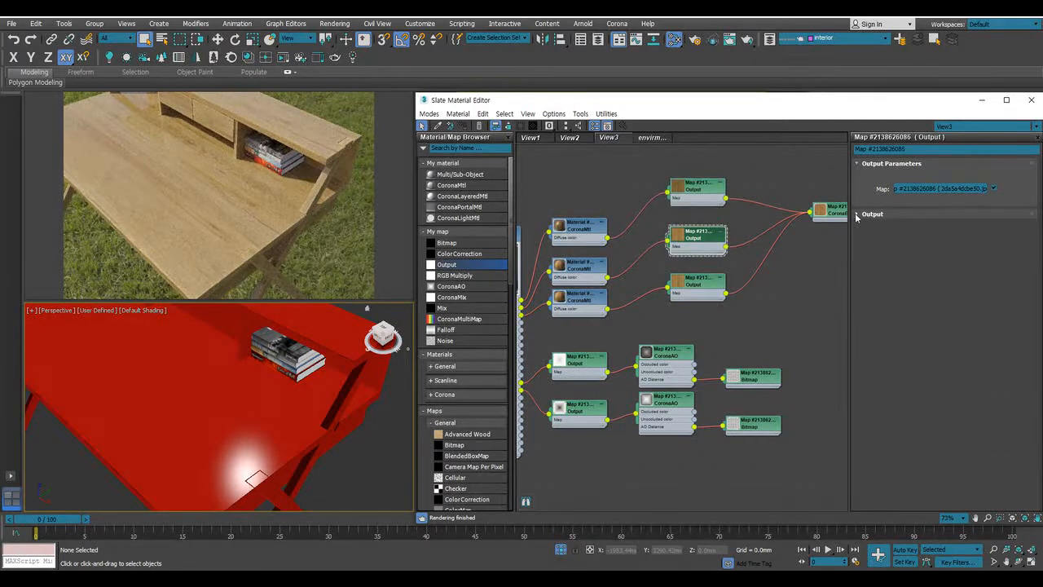
left_click(857, 216)
left_click_drag(1020, 256, 1019, 259)
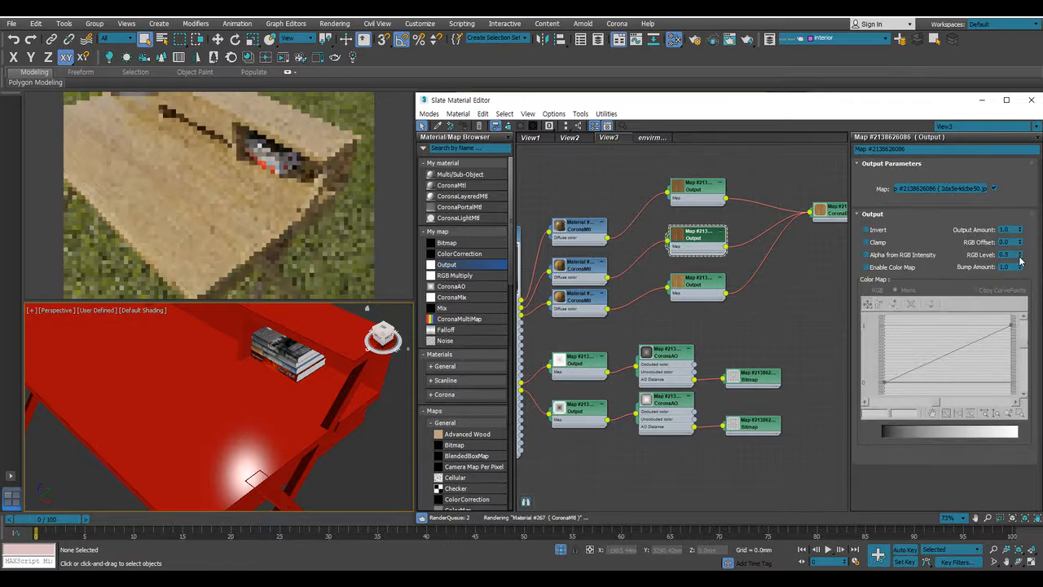
Lower the RGB level of the Layer 2 material's diffuse Output map to 0.5 and then to 0.1
double_click(703, 289)
left_click(857, 215)
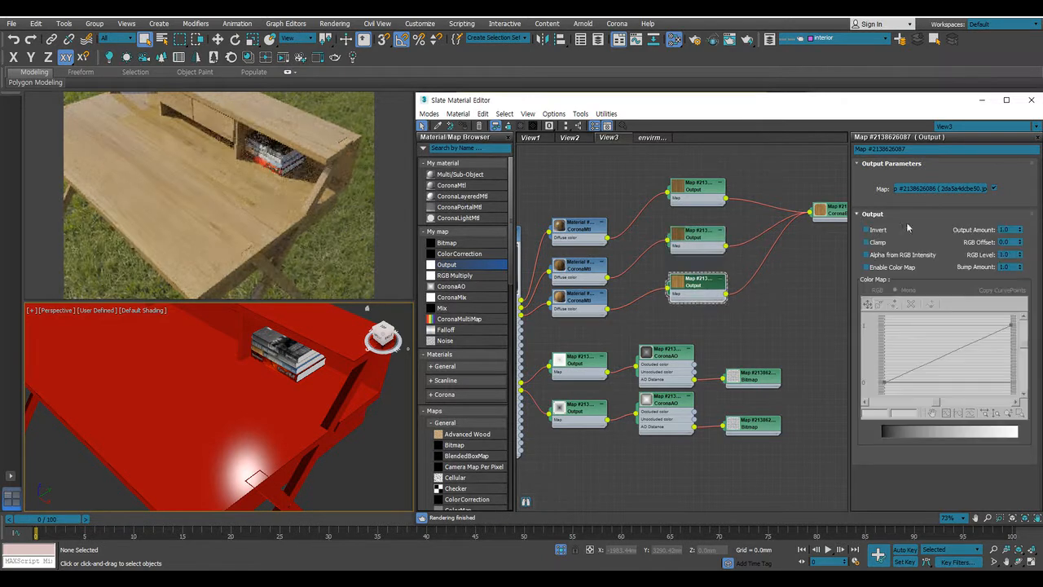
left_click_drag(1019, 256, 1022, 259)
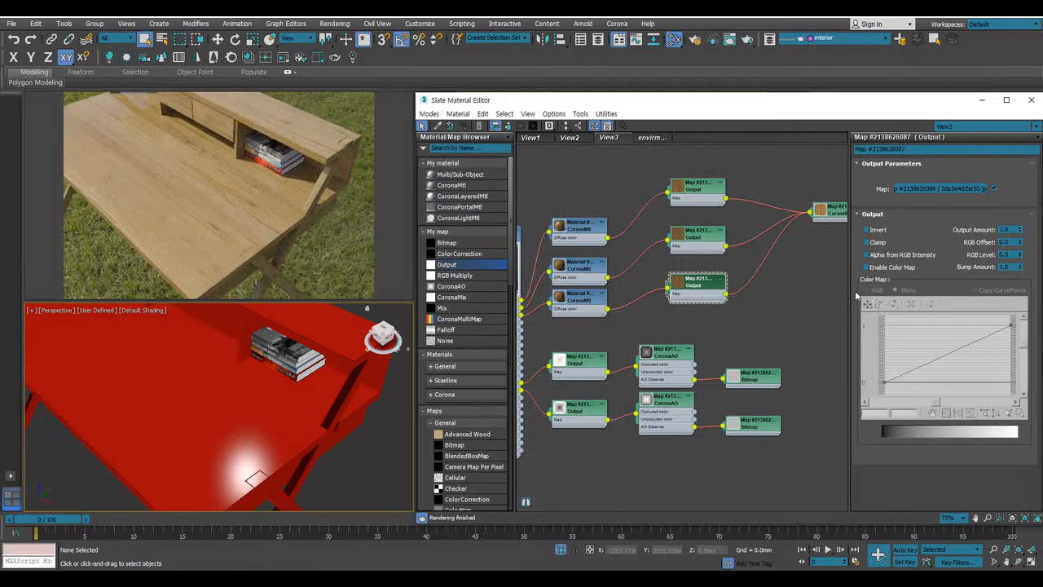
scroll(250, 414, "up", 5)
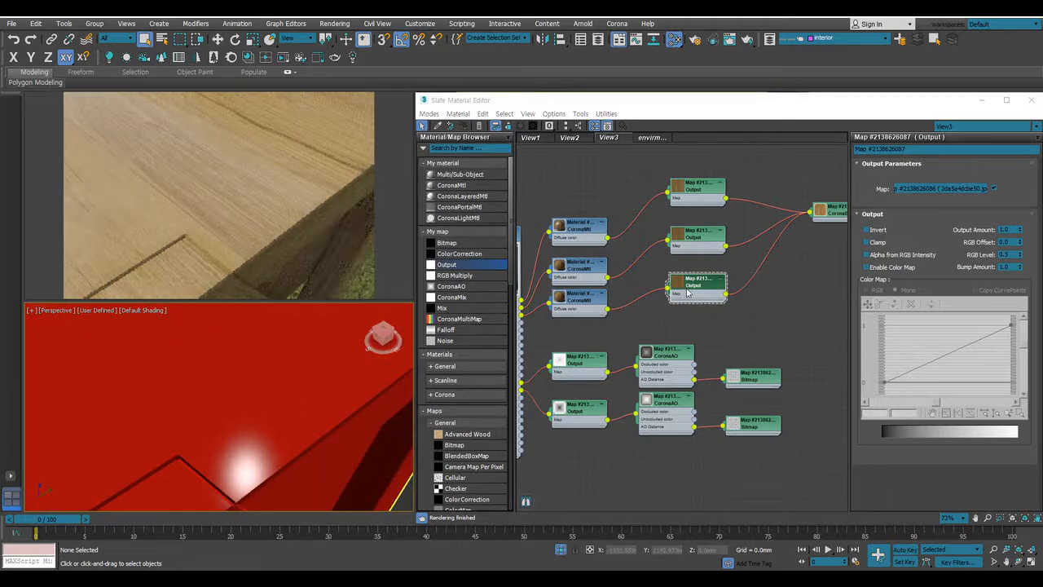
left_click(1020, 259)
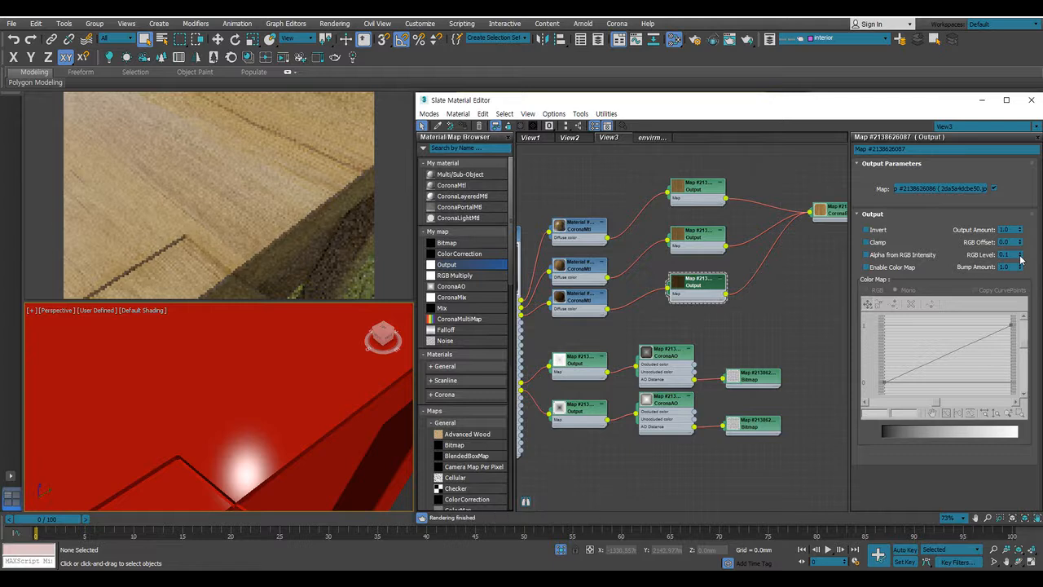
Try an RGB level of 0.1 on the Layer 1 material's diffuse Output map
scroll(228, 371, "down", 3)
middle_click_drag(227, 370, 283, 413)
scroll(283, 413, "down", 2)
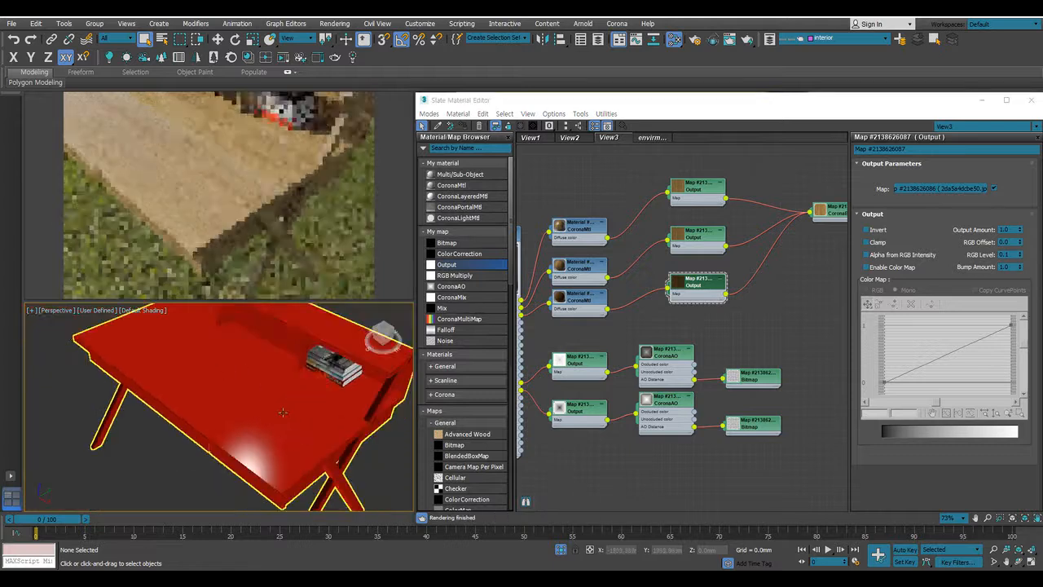
left_click(706, 249)
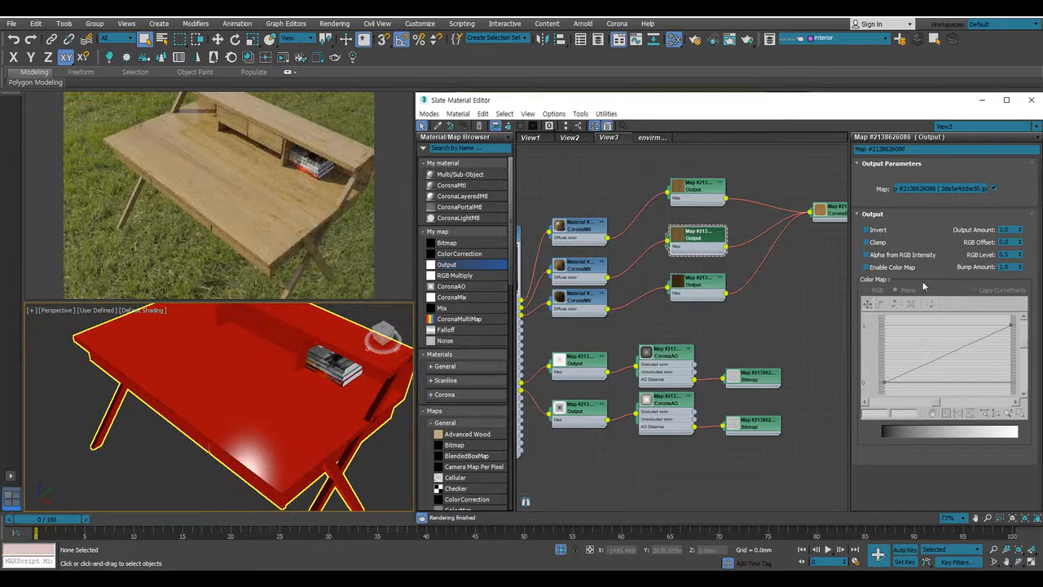
left_click(1020, 257)
left_click(1020, 257)
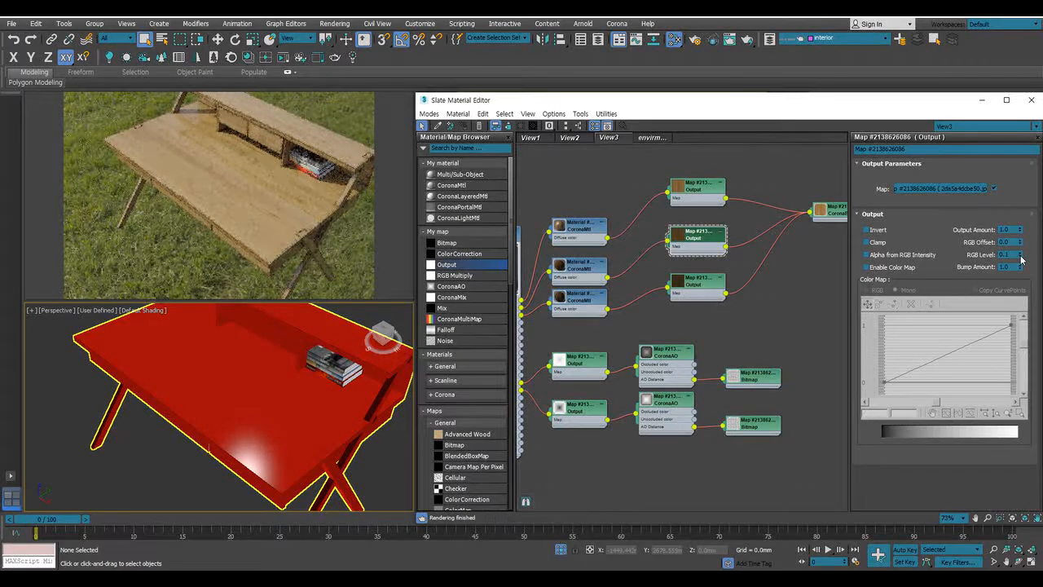
Inspect the desk edges in the render and set the RGB level of Layer 1's diffuse Output map to 1
middle_click_drag(558, 325, 687, 295)
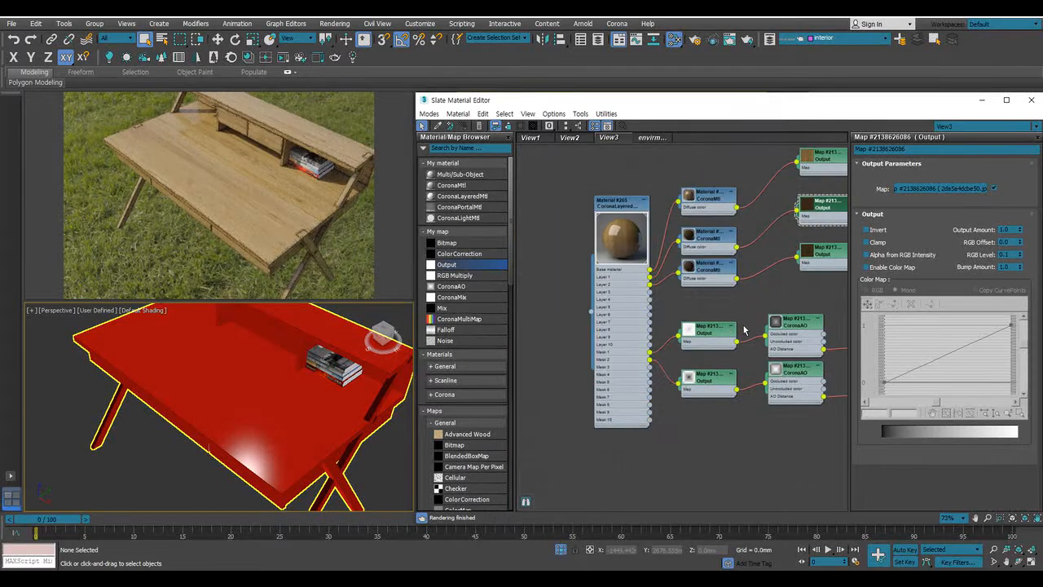
scroll(355, 421, "up", 5)
middle_click_drag(356, 421, 269, 466)
scroll(302, 373, "down", 5)
scroll(288, 346, "up", 5)
scroll(244, 435, "up", 5)
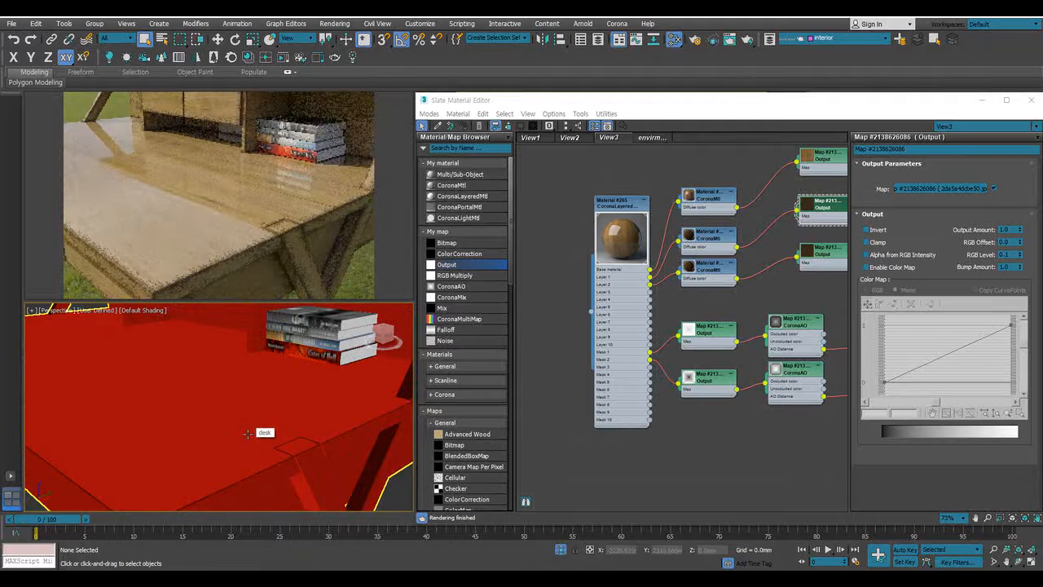
middle_click_drag(830, 253, 662, 269)
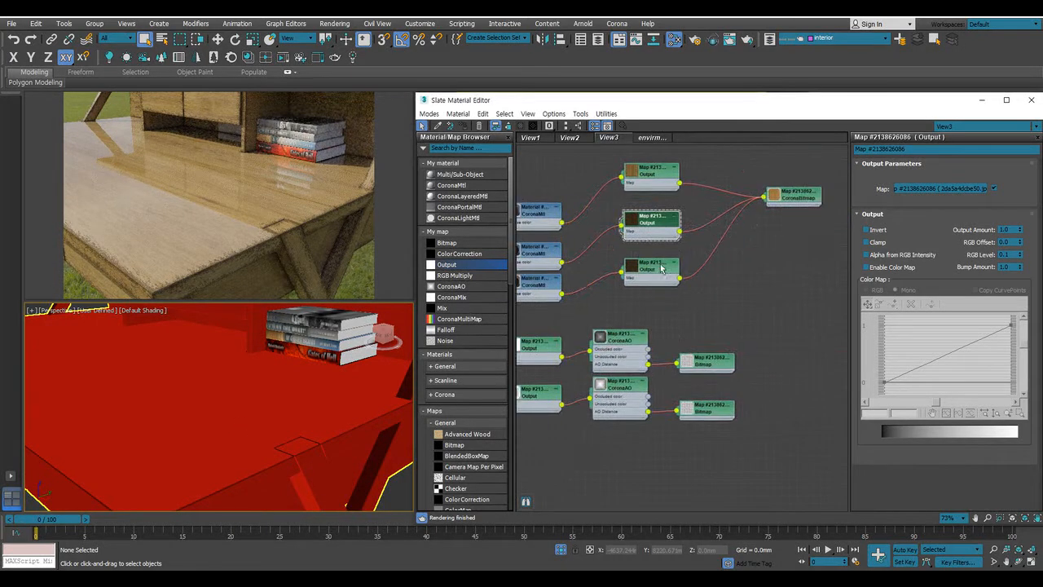
left_click_drag(1012, 253, 926, 253)
type("1")
key("Return")
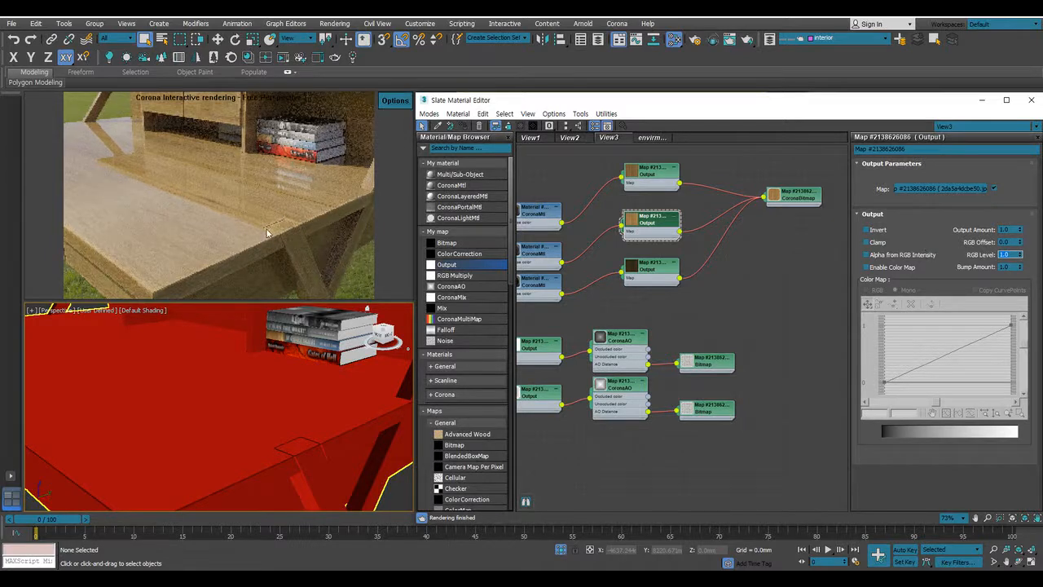
Set the Layer 2 material amount of the layered desk material to 100
left_click(659, 269)
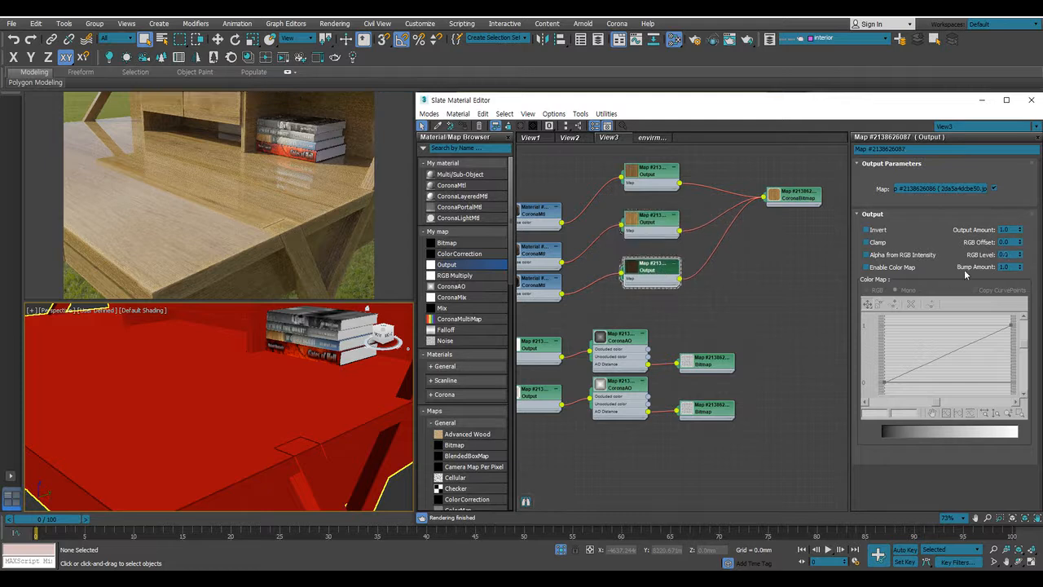
middle_click_drag(658, 341, 794, 302)
double_click(589, 181)
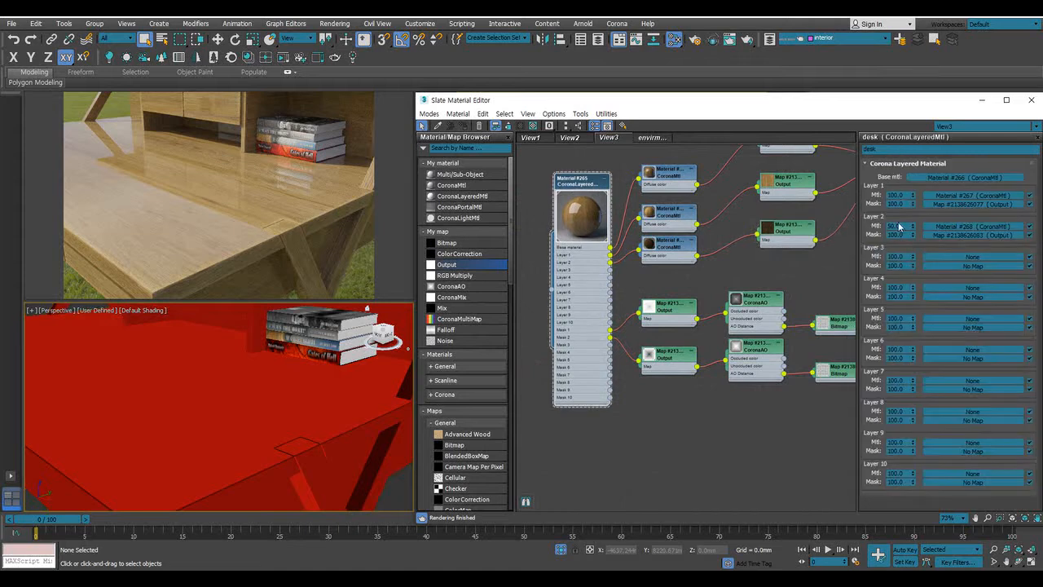
key("Return")
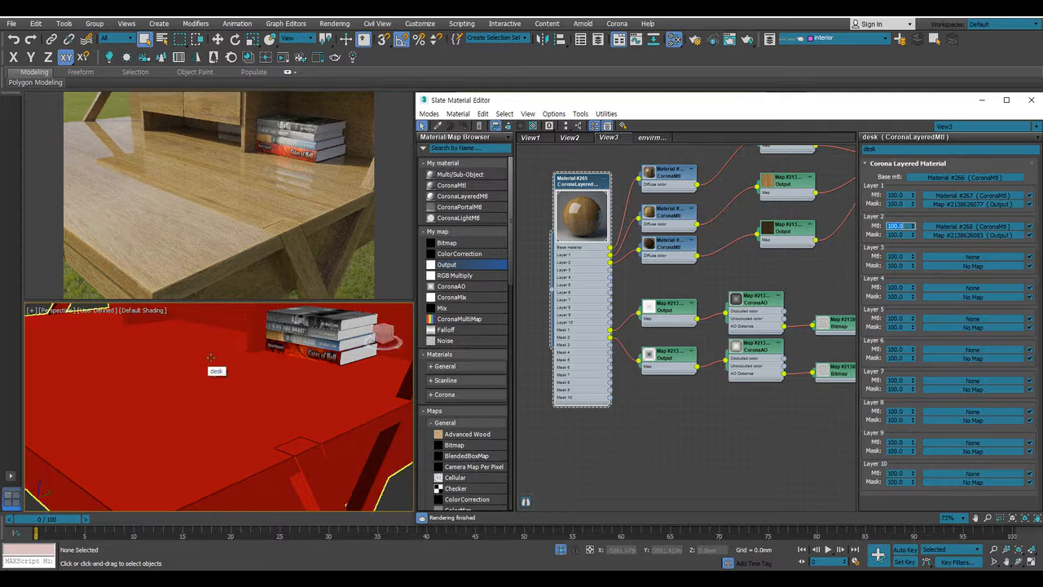
Disconnect the wood Output map from the base CoronaMtl's diffuse color
mouse_move(743, 272)
middle_mouse_down()
mouse_move(714, 297)
mouse_move(741, 283)
middle_mouse_up()
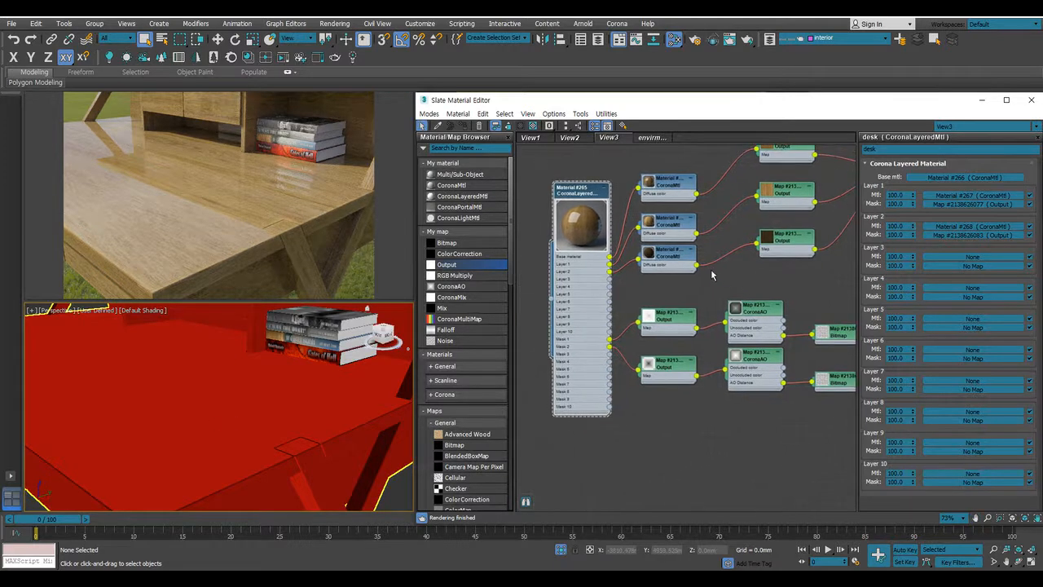
double_click(672, 257)
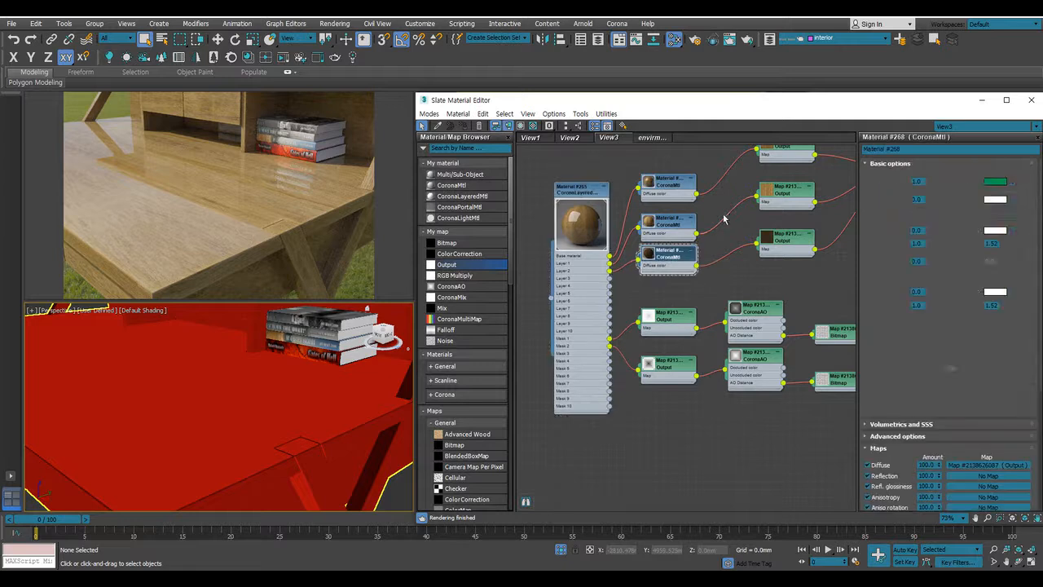
middle_click_drag(648, 233, 635, 250)
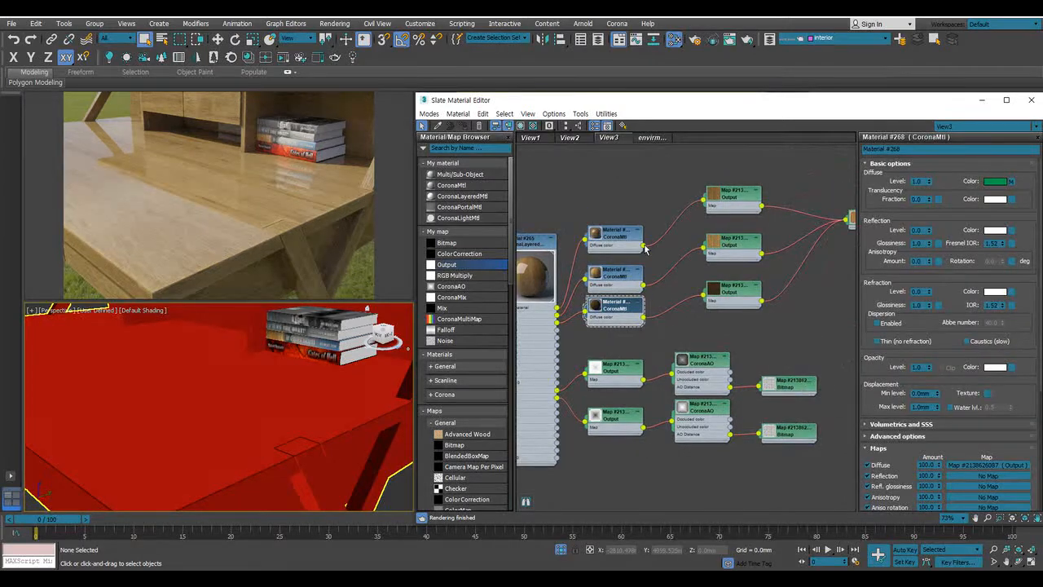
left_click_drag(644, 249, 672, 208)
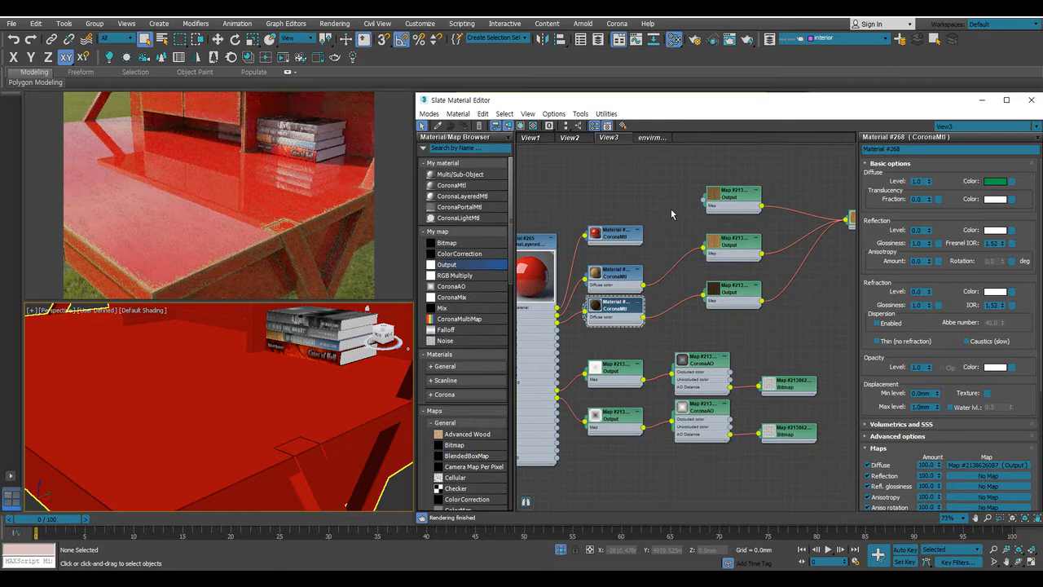
middle_click_drag(665, 400, 708, 314)
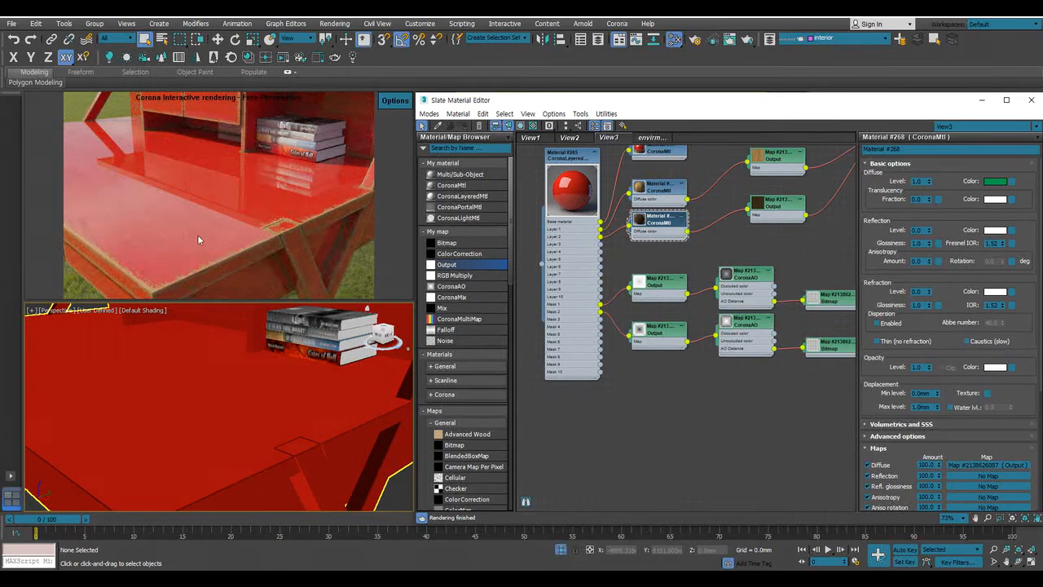
Make room beside the Layer 2 mask nodes and insert a Mix map ahead of the mask's Output map, wired through Mix Amount
middle_click_drag(675, 338, 598, 346)
left_click(673, 356)
left_click_drag(598, 346, 695, 343)
middle_click_drag(608, 322, 623, 322)
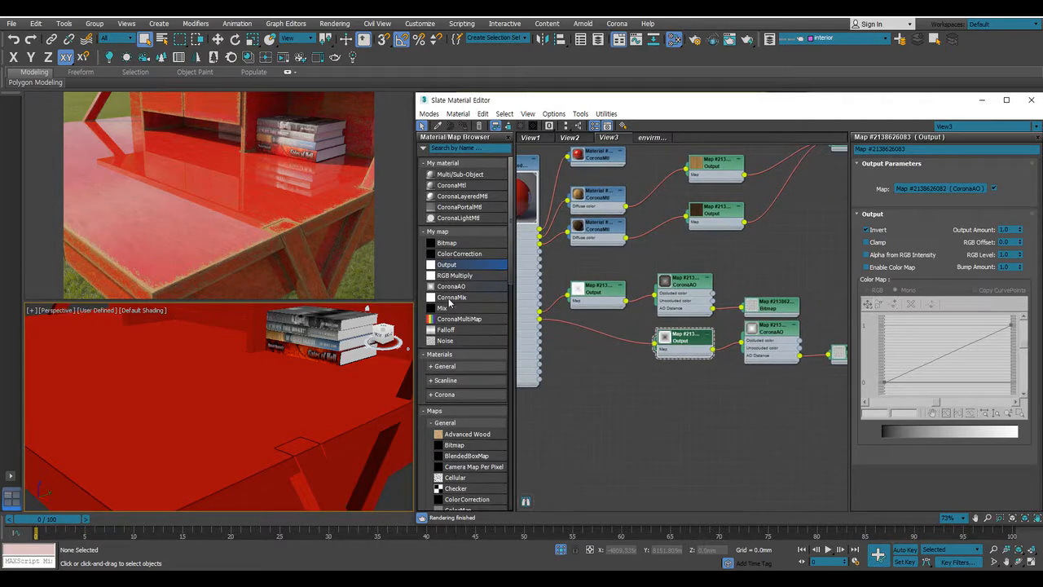
left_click(440, 308)
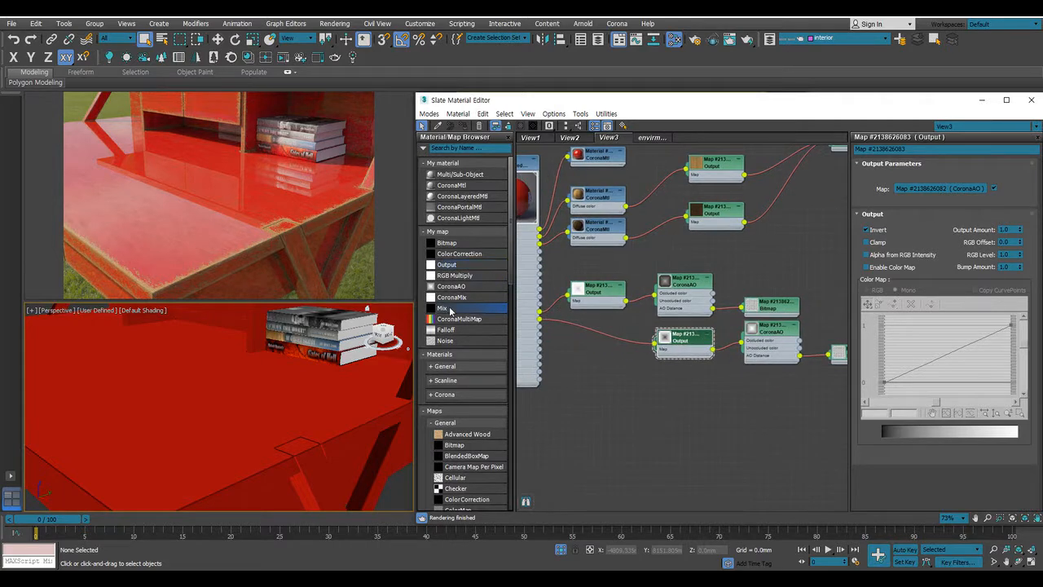
left_click(588, 327)
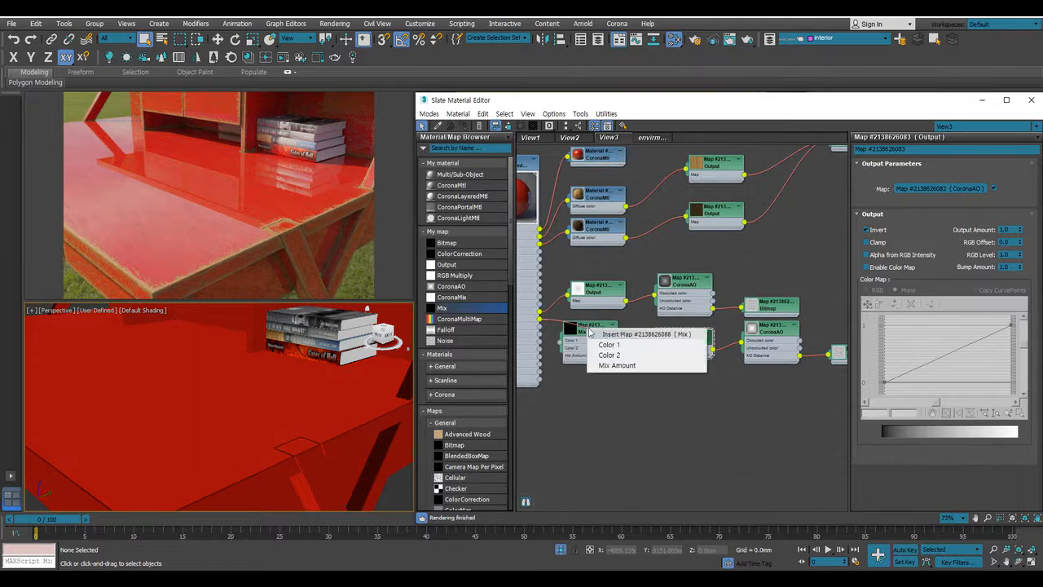
left_click(612, 364)
Enable the mixing curve of the Layer 2 mask's Mix map and set its upper transition zone to 0.3
double_click(609, 334)
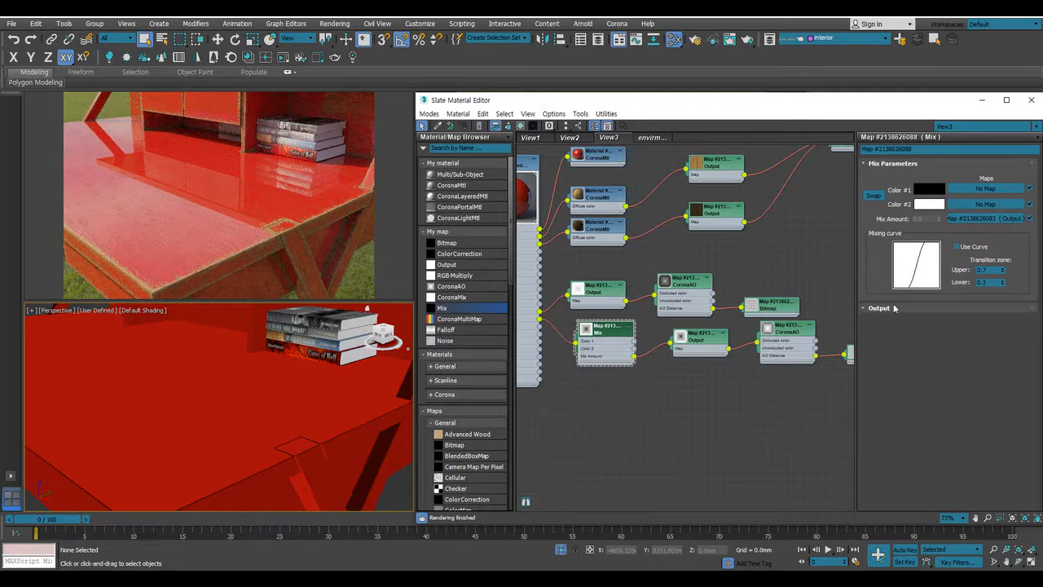
left_click(957, 246)
middle_click_drag(789, 210, 789, 273)
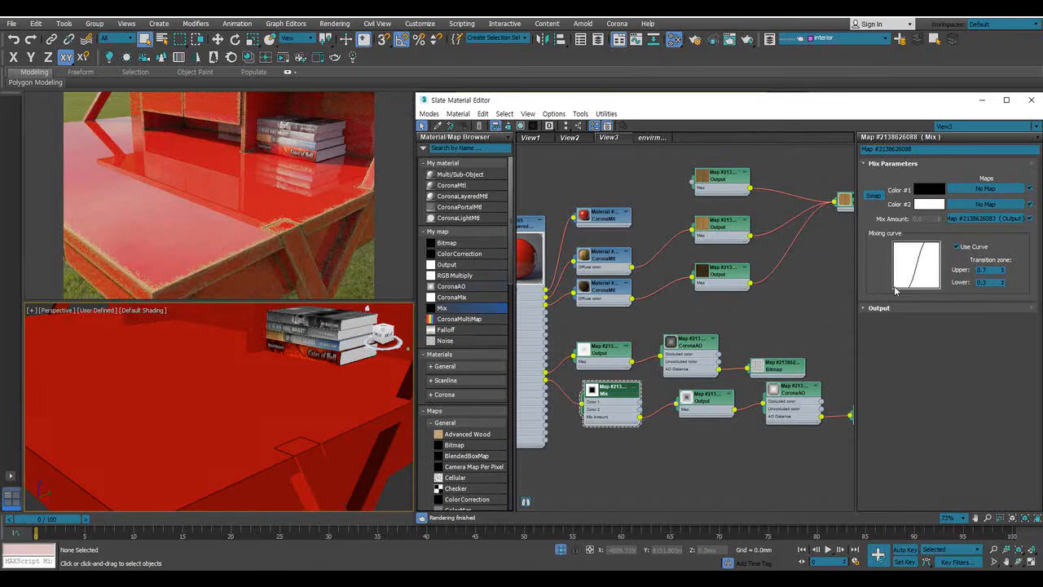
left_click(1002, 273)
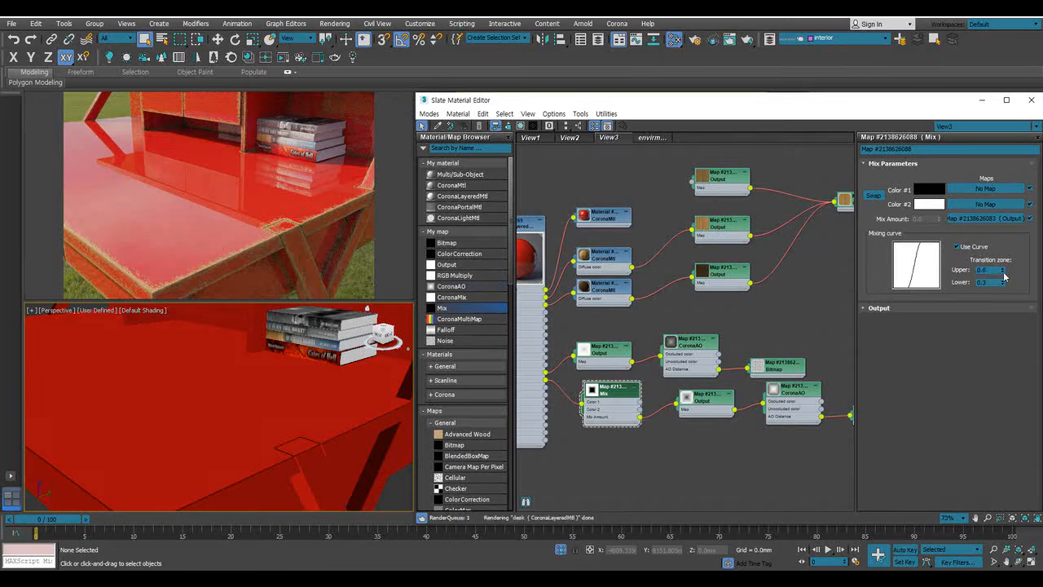
left_click(1003, 273)
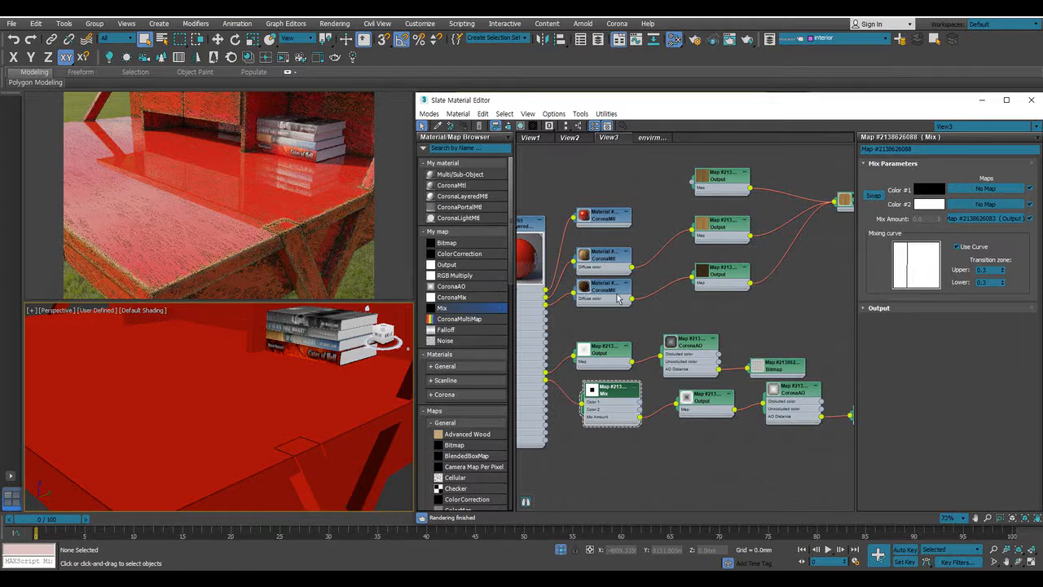
Try 0.1 for the Mix curve's lower transition zone, set it to 0.2, and enlarge the Mix node's preview
left_click(1003, 284)
left_click(1003, 284)
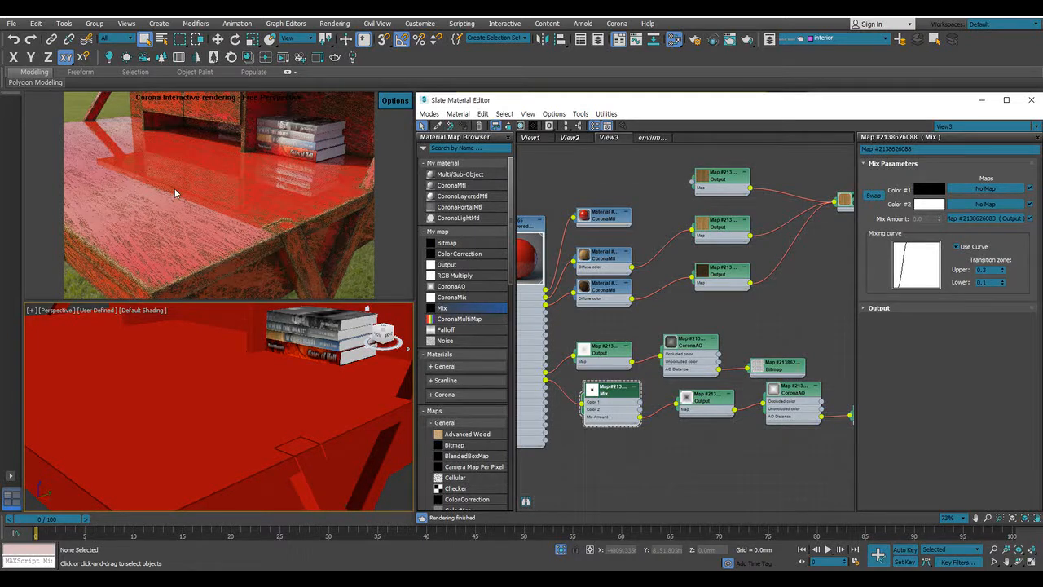
scroll(291, 352, "down", 3)
middle_click_drag(290, 352, 276, 365, "alt")
scroll(276, 365, "up", 3)
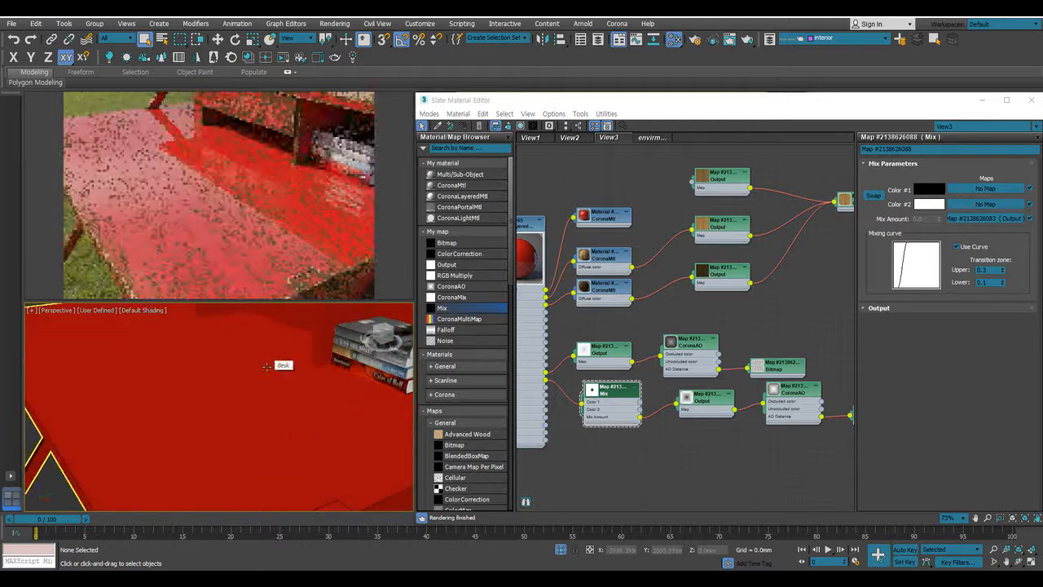
middle_click_drag(286, 401, 262, 366)
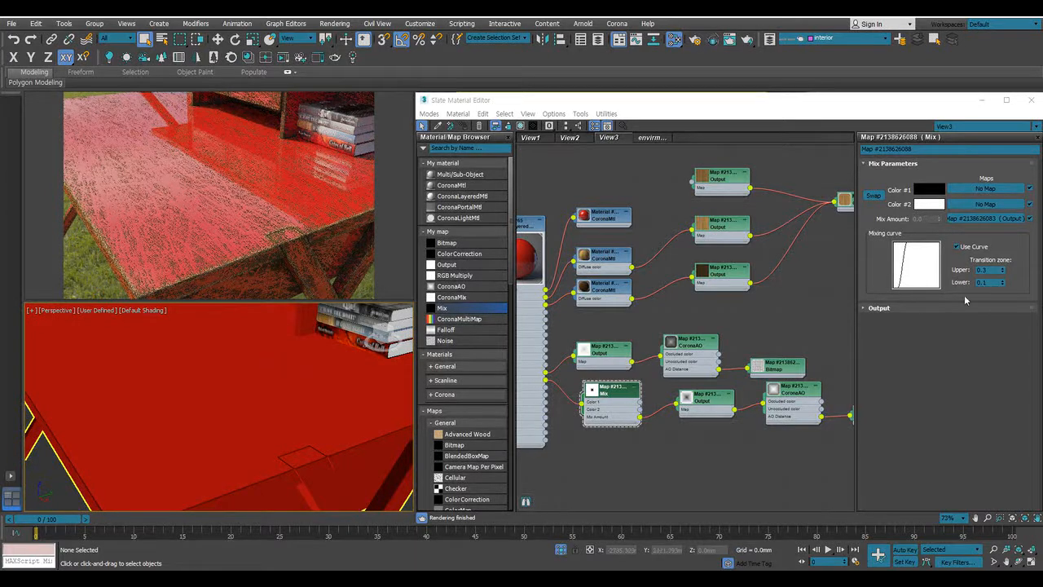
left_click(1002, 280)
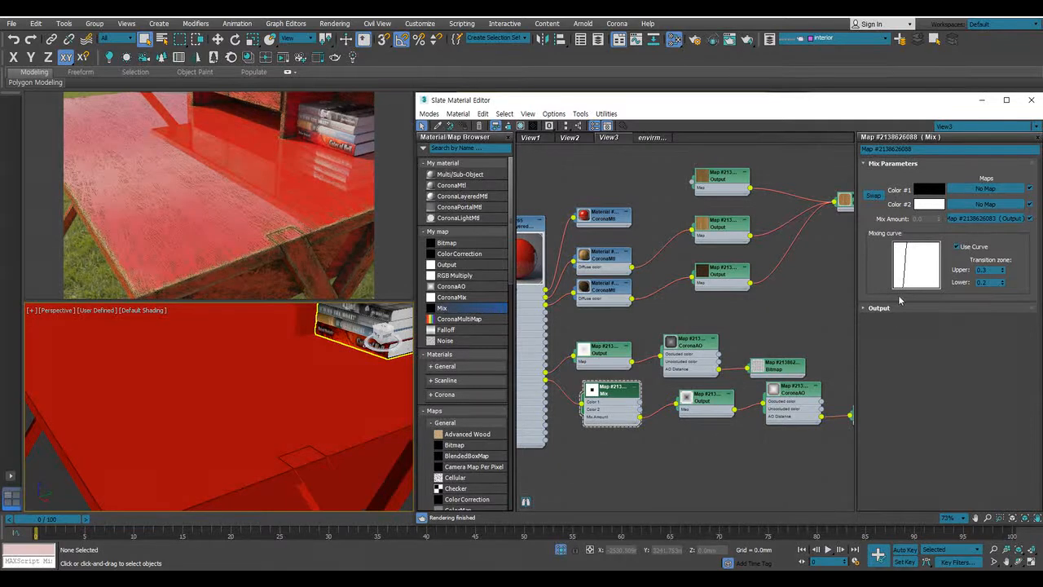
double_click(592, 393)
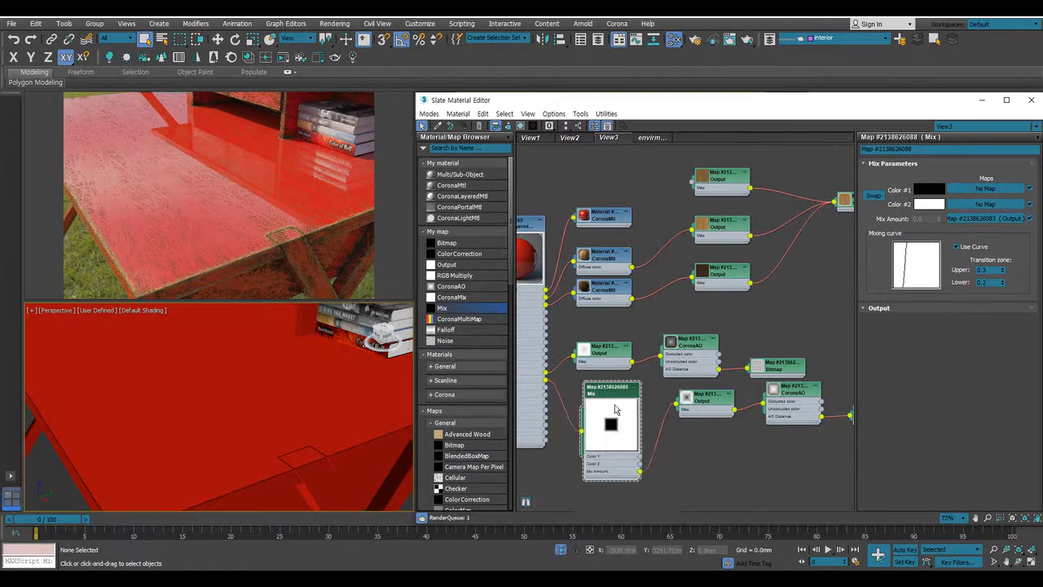
Try the Layer 2 Mix curve with an upper transition zone of 1.0 and lower values of 0.0 and 0.7
scroll(620, 391, "up", 5)
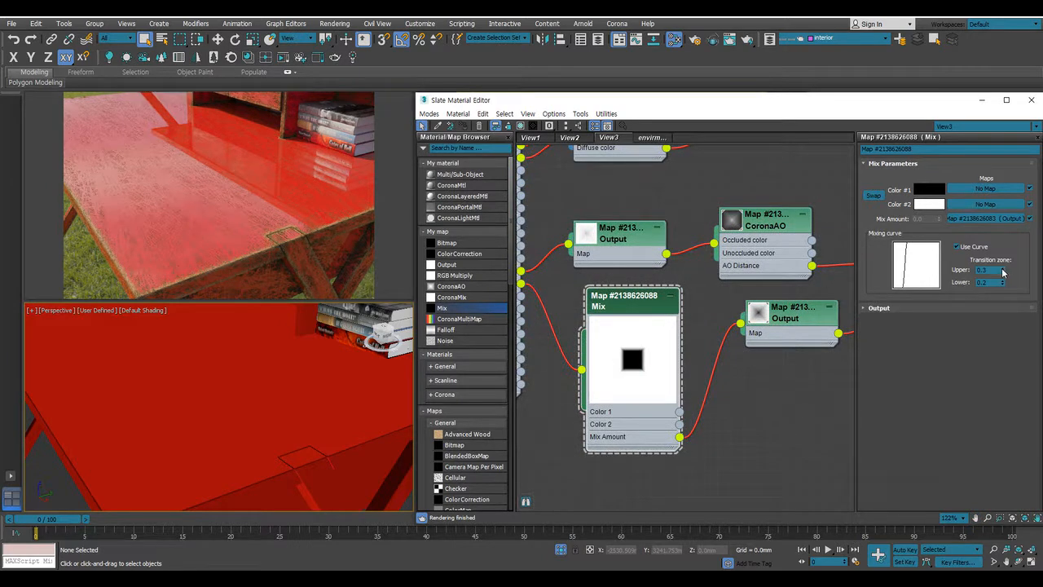
left_click_drag(1003, 263, 991, 258)
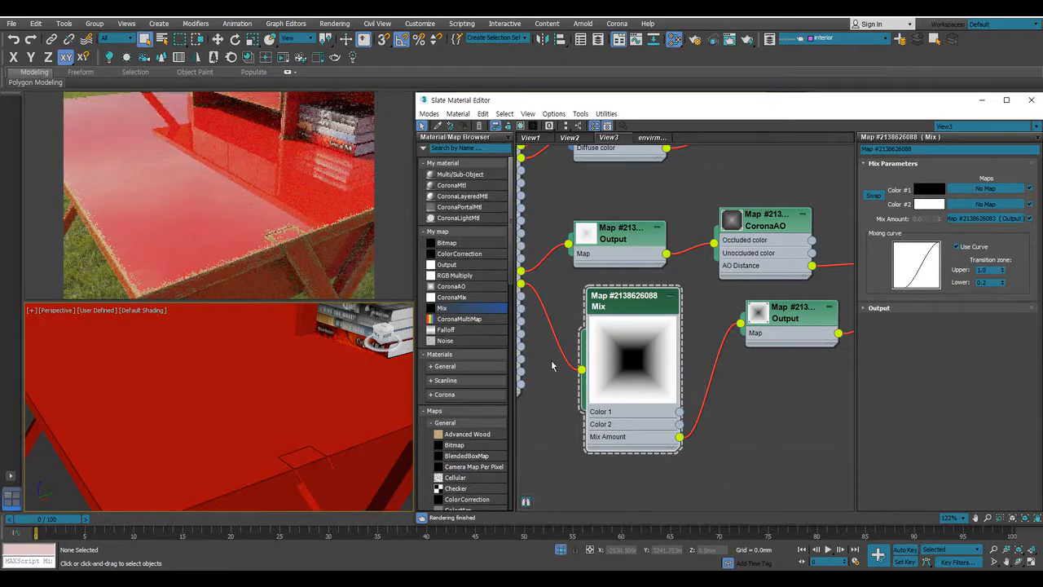
left_click_drag(1002, 286, 1007, 303)
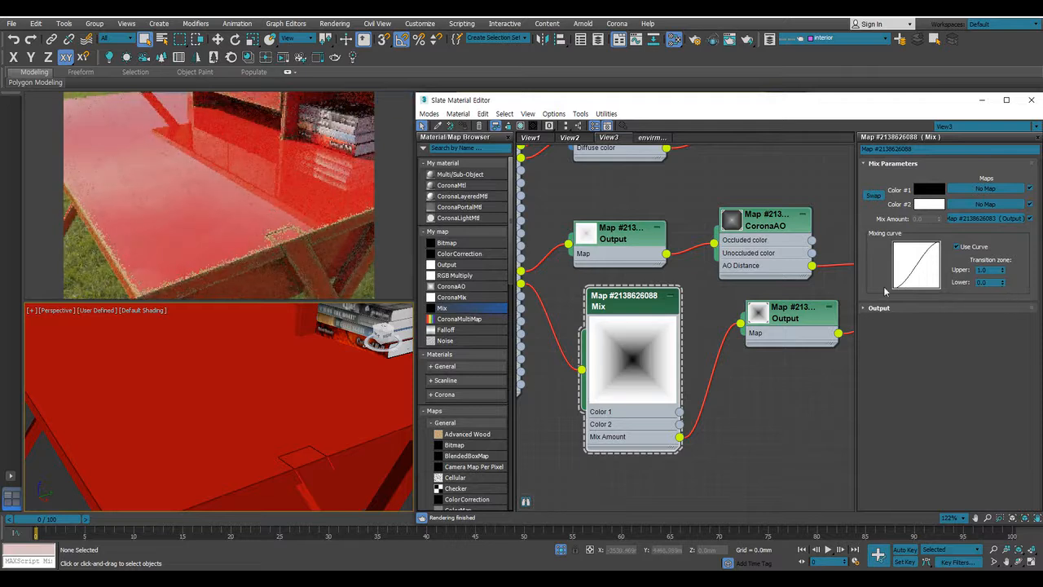
left_click_drag(1002, 283, 1005, 276)
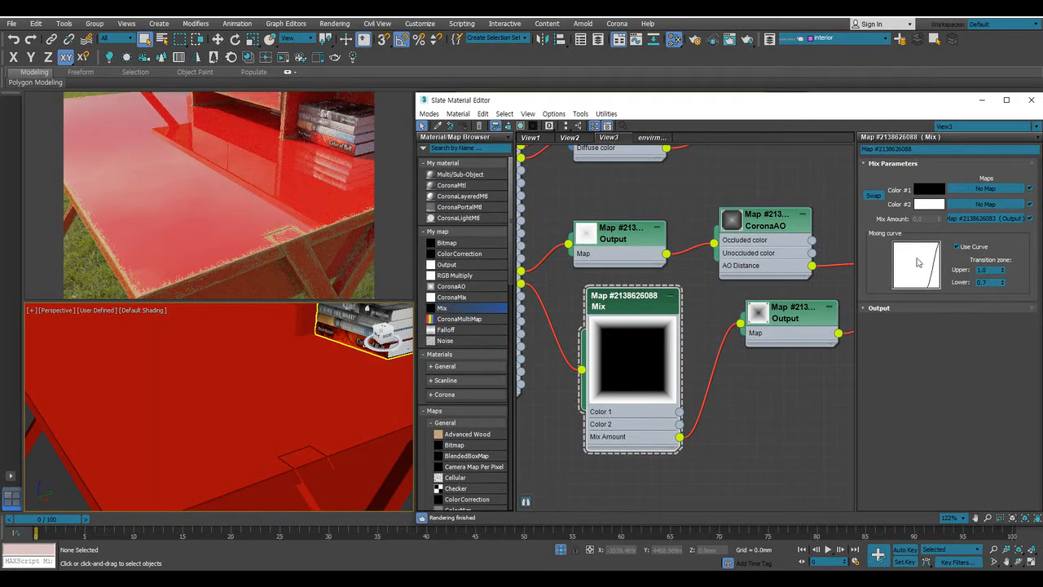
left_click_drag(1002, 283, 1005, 277)
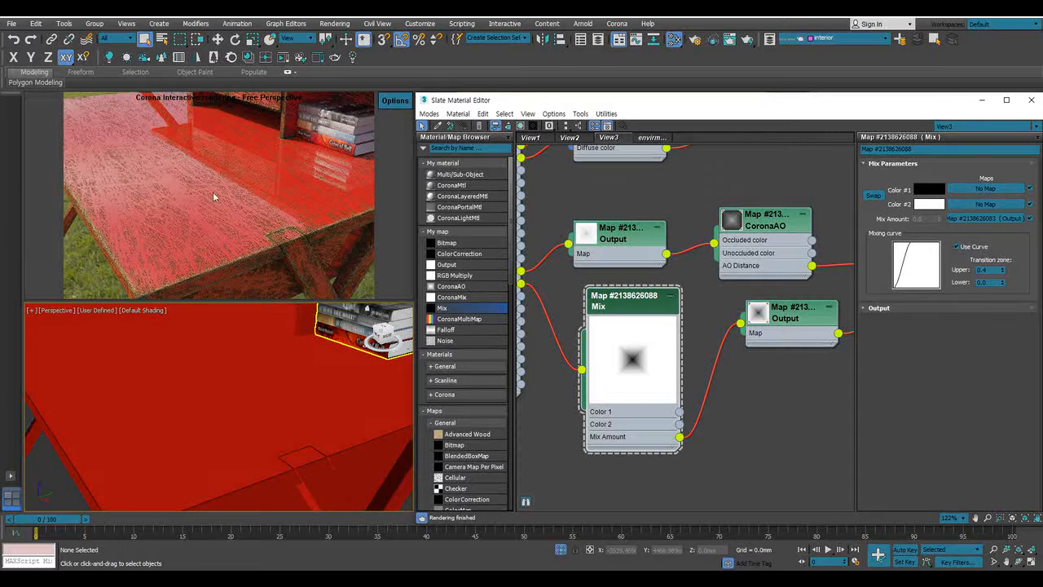
Try upper transition zones of 0.7 and 0.8 on the Mix curve, with lower values of 0.2, 0.3 and 0.4
left_click(1002, 268)
left_click(1002, 267)
left_click(1002, 268)
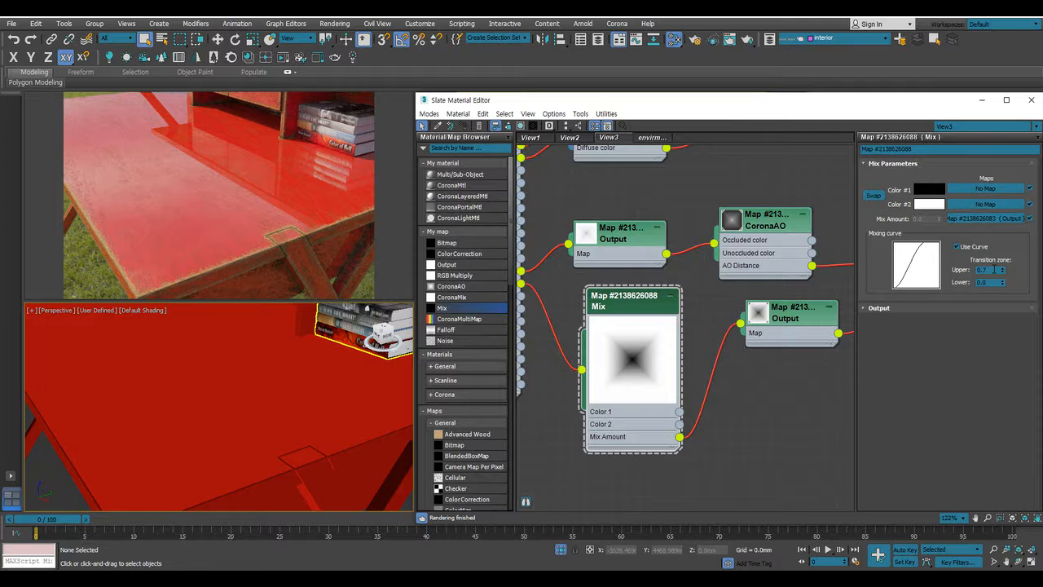
left_click(1004, 272)
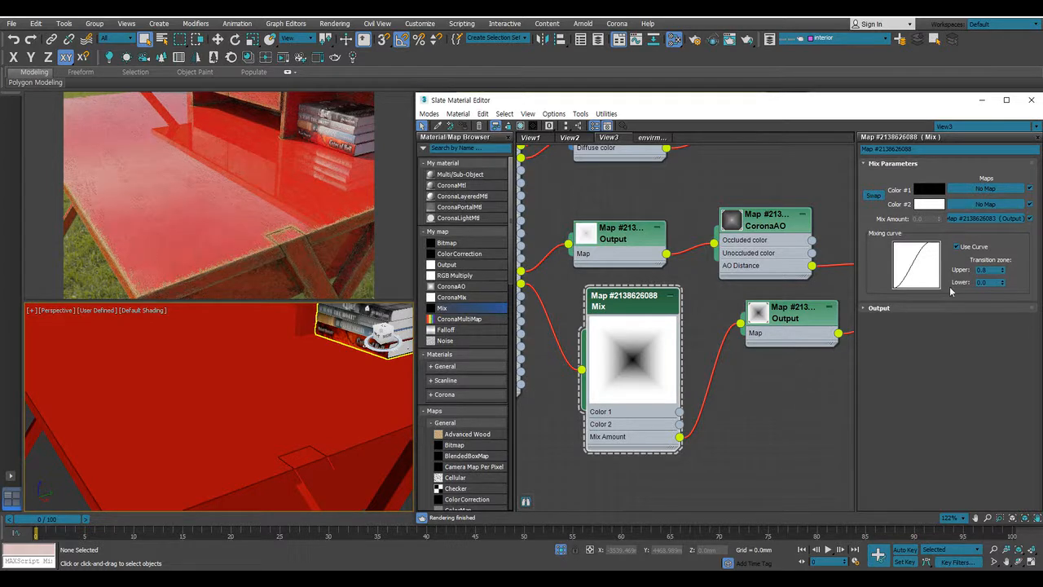
left_click(1001, 280)
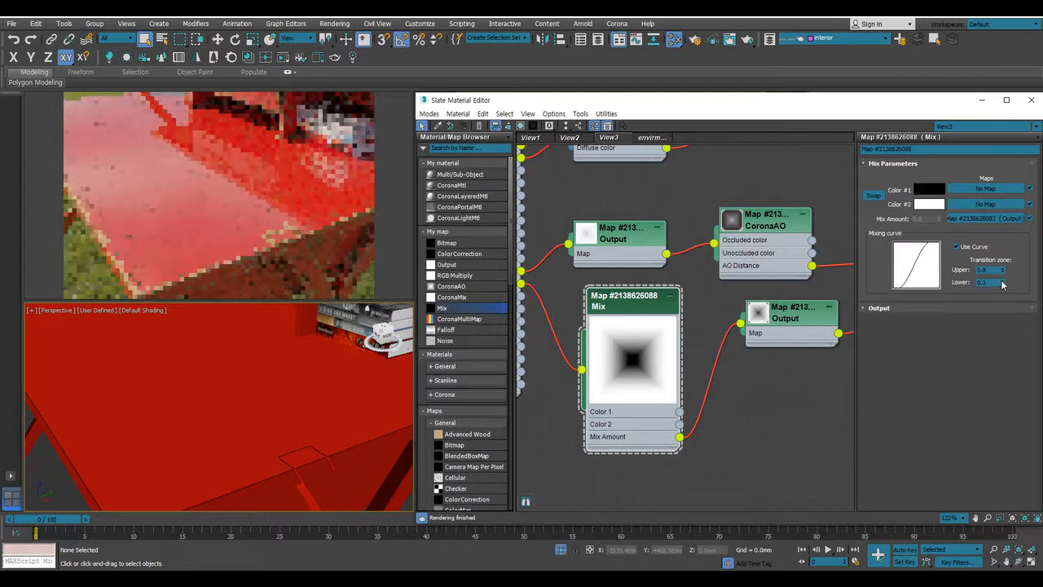
left_click(1003, 285)
left_click(1002, 280)
left_click(1002, 280)
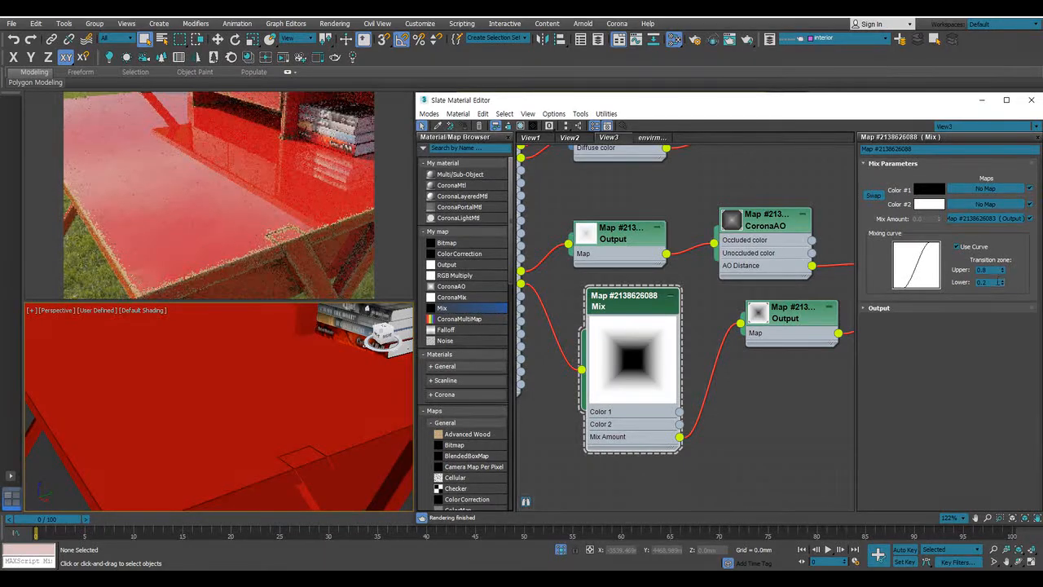
left_click(1002, 280)
left_click(1002, 280)
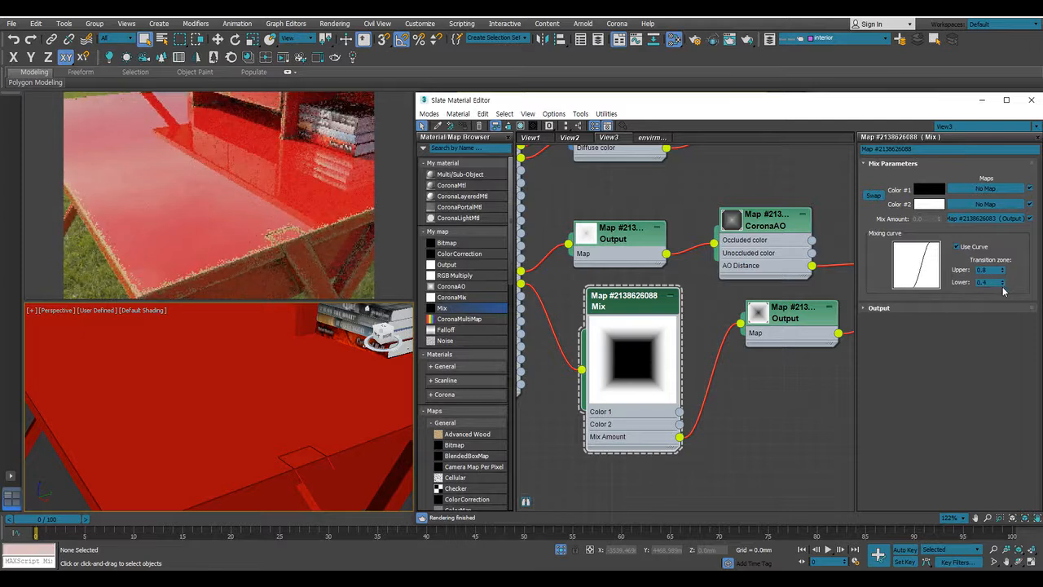
Set the Mix curve's lower transition zone to 0.0 and its upper transition zone to 0.6
left_click(1003, 284)
left_click(1003, 285)
left_click(1002, 284)
left_click(1003, 285)
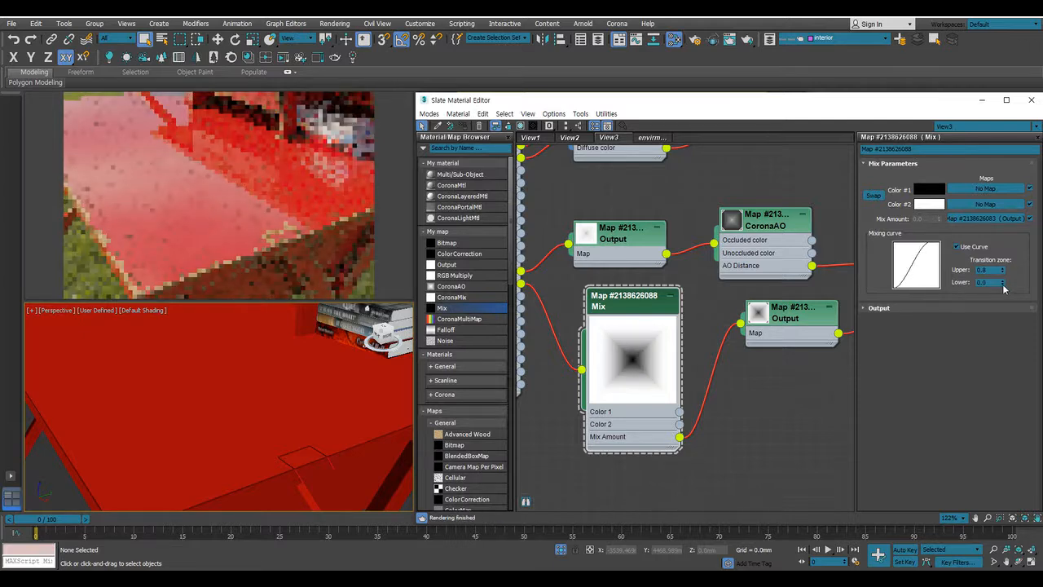
left_click(1002, 273)
left_click(1003, 273)
left_click(1002, 274)
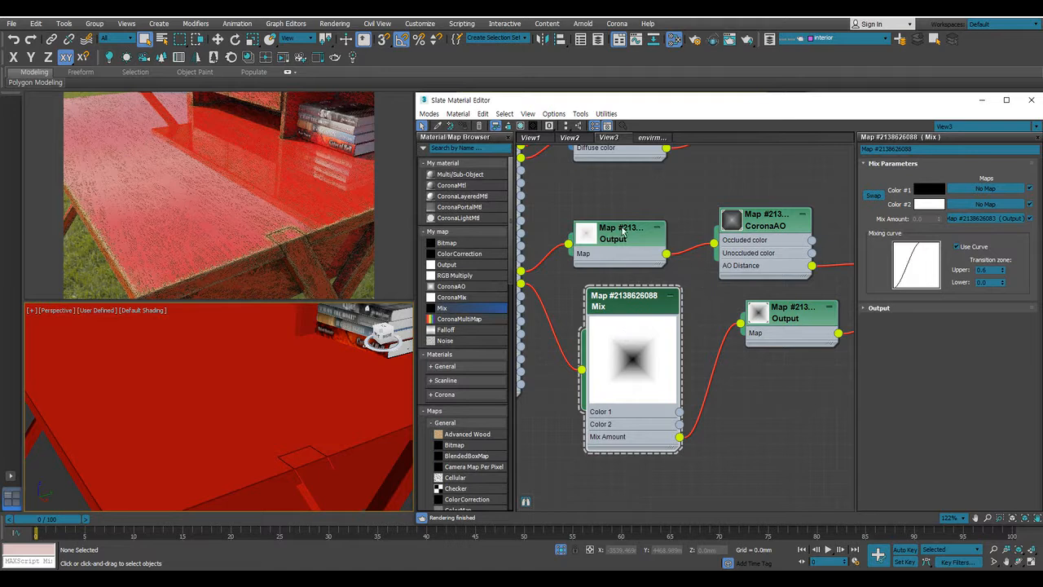
Connect the unattached wood Output map to the diffuse color of the base layer's CoronaMtl
mouse_move(318, 220)
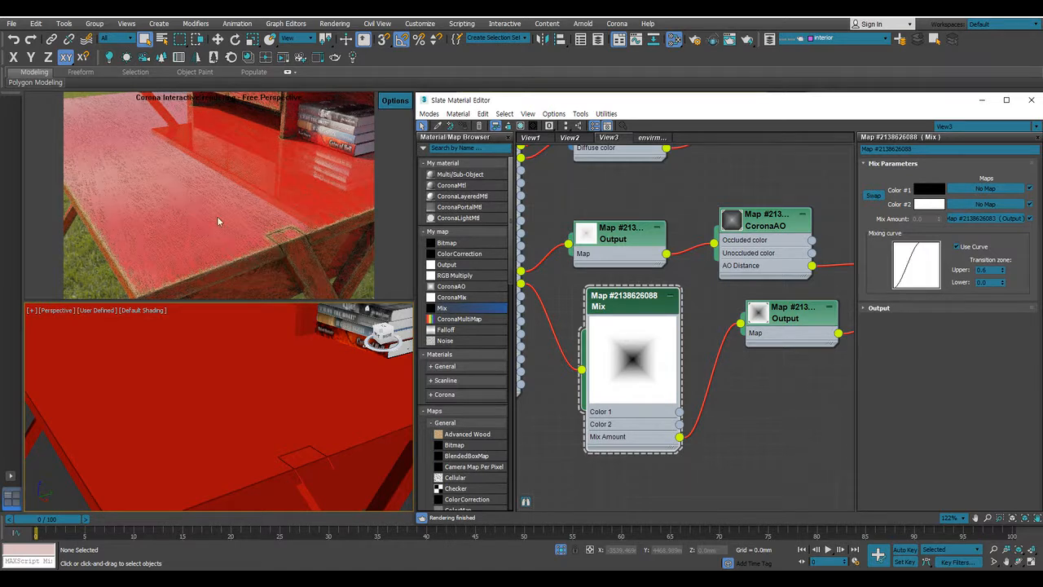
middle_click_drag(704, 295, 704, 476)
scroll(745, 250, "down", 1)
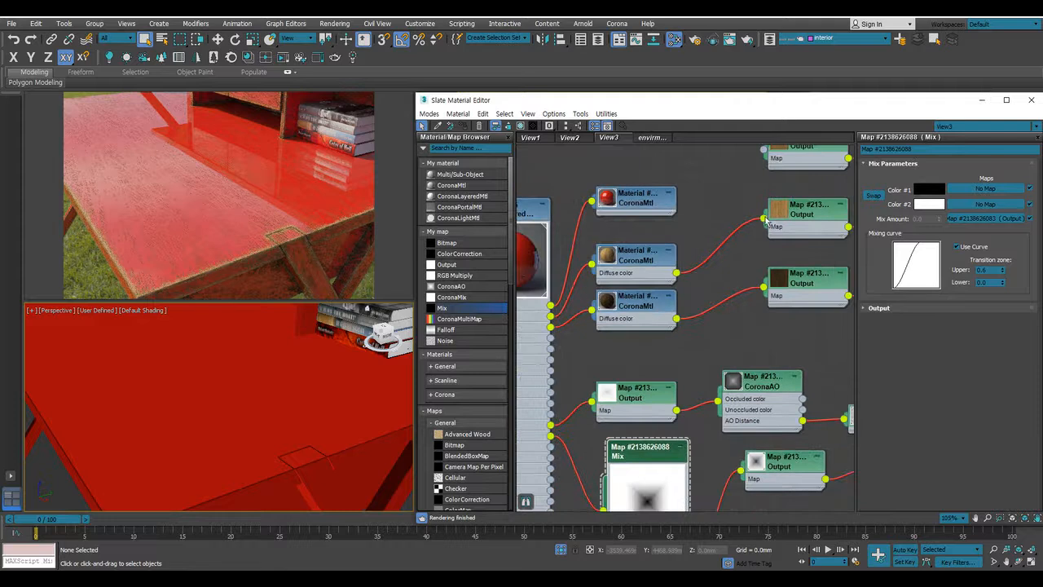
middle_click_drag(760, 237, 748, 336)
left_click_drag(752, 248, 666, 320)
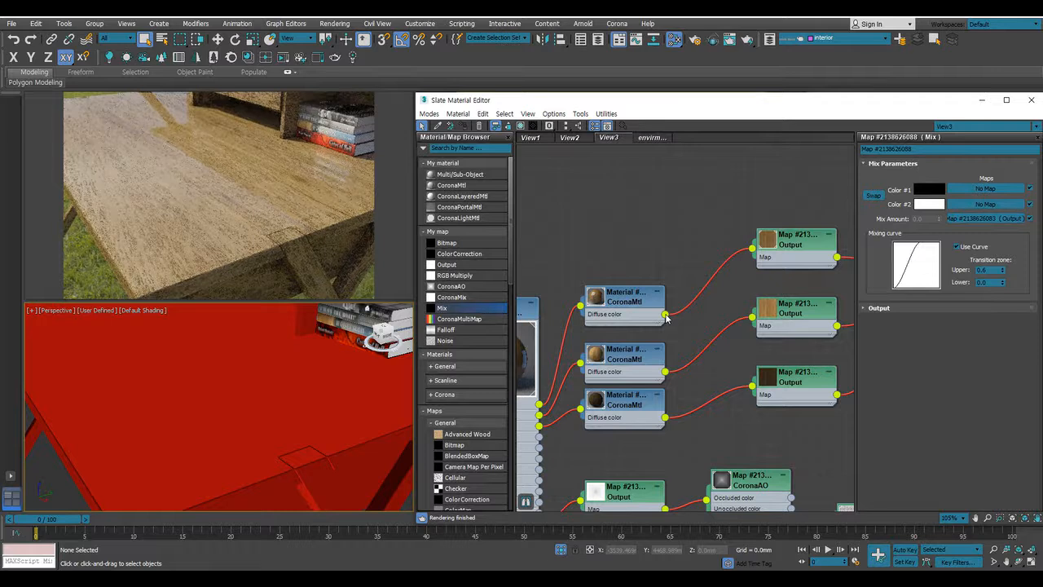
Try RGB Levels of 0.3 and 0.4 on the base layer's wood Output map, then set it to 0.7
middle_click_drag(803, 277, 724, 278)
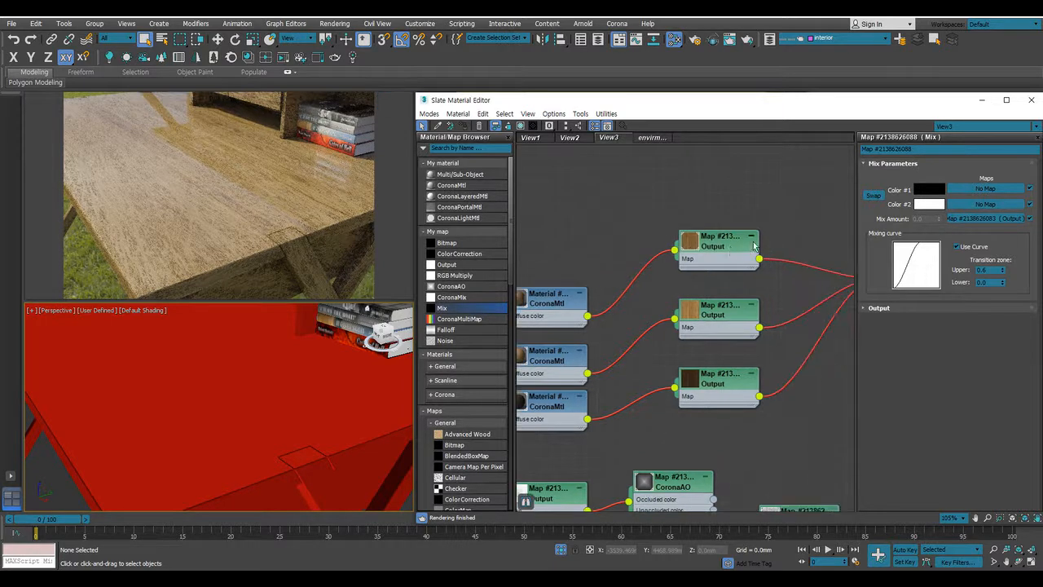
double_click(730, 250)
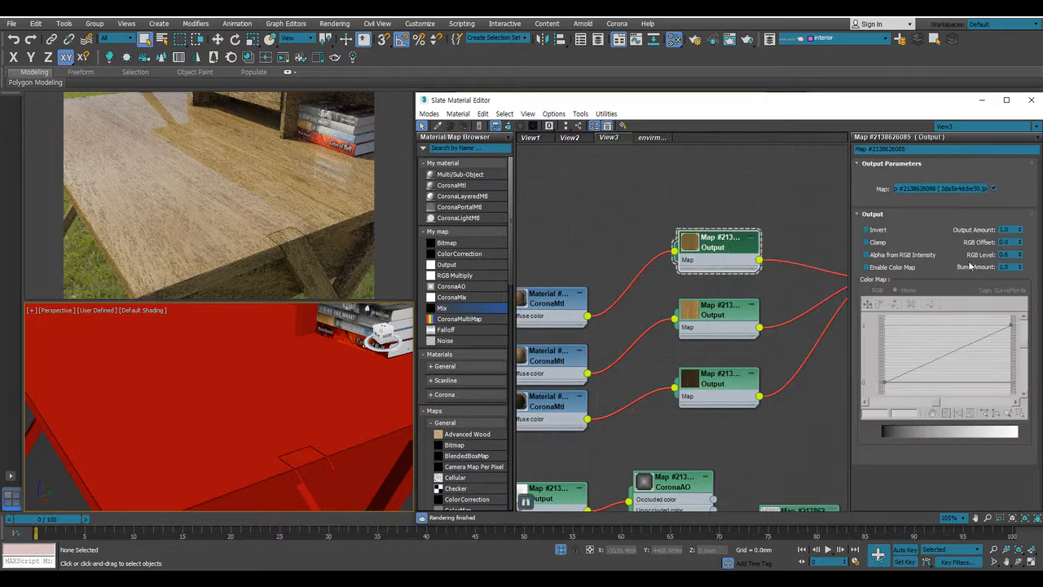
left_click_drag(1015, 254, 868, 255)
type("0.3")
key("Return")
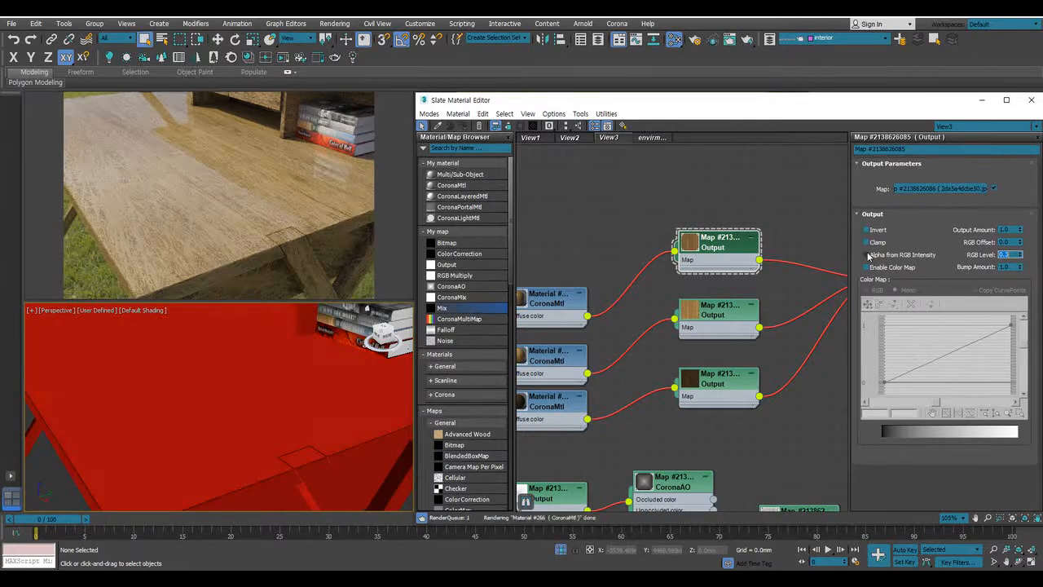
type("0.4")
key("Return")
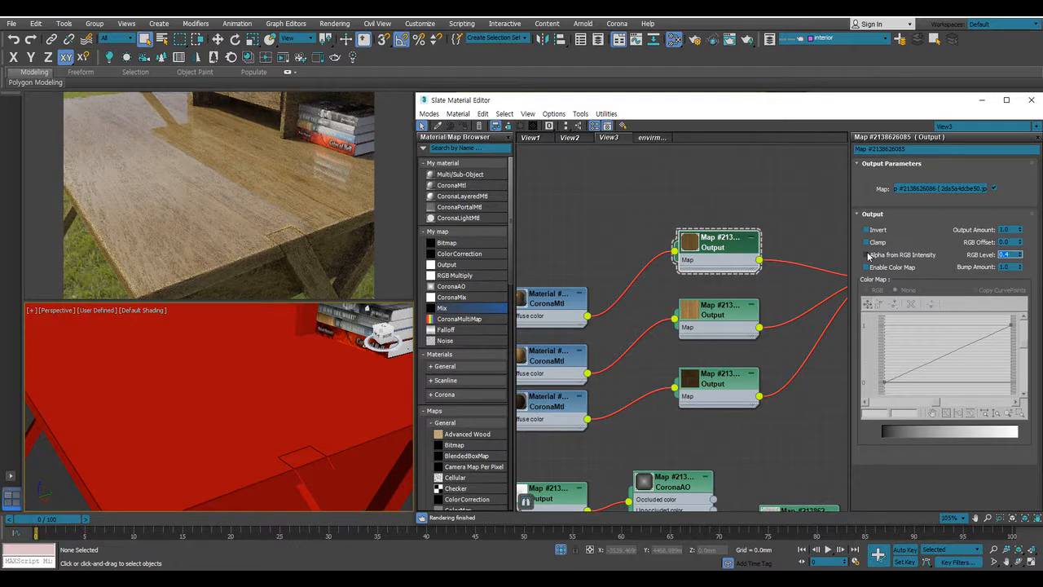
key("Return")
Make room beside the base layer's wood Output map and insert a ColorCorrection map between it and the CoronaMtl
middle_click_drag(720, 224, 617, 203)
scroll(618, 220, "down", 1)
left_click_drag(618, 220, 705, 230)
left_click_drag(453, 254, 569, 272)
middle_click_drag(707, 209, 813, 213)
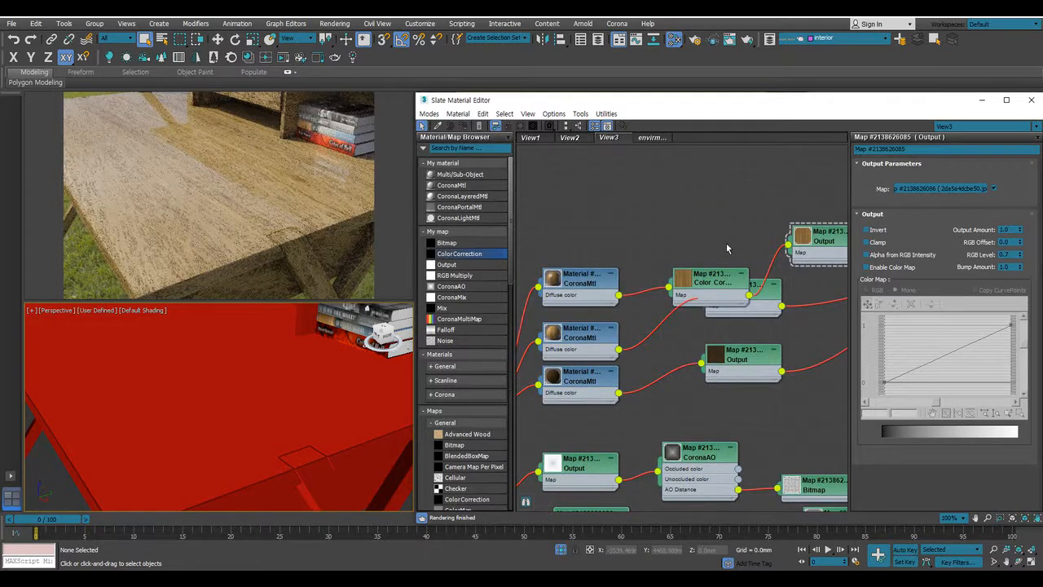
left_click_drag(705, 282, 736, 239)
middle_click_drag(826, 219, 701, 233)
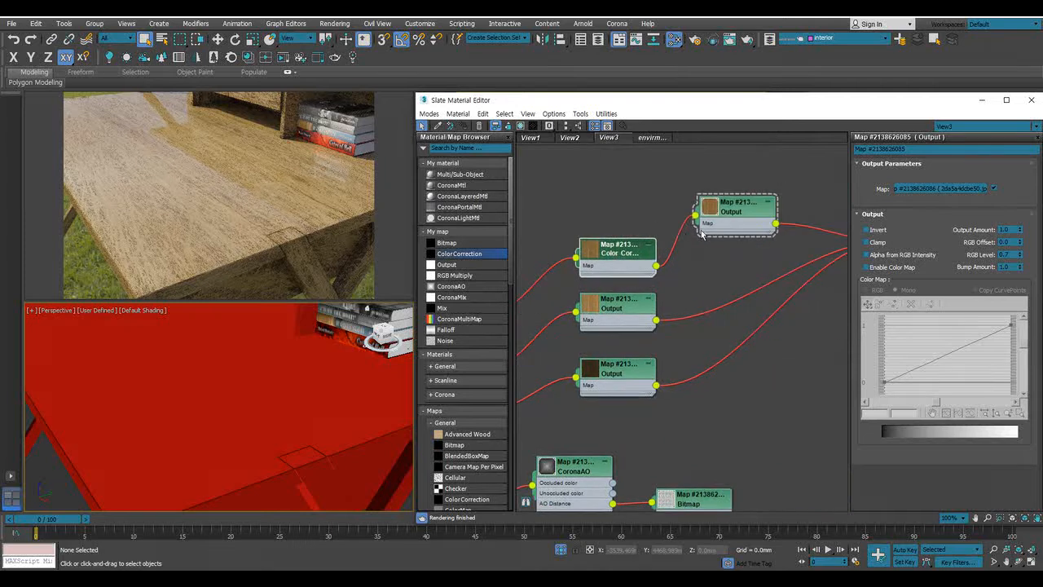
Open the ColorCorrection map's parameters, test darker brightness values of -12.292 and -6.312, and set brightness to -2.326
double_click(633, 259)
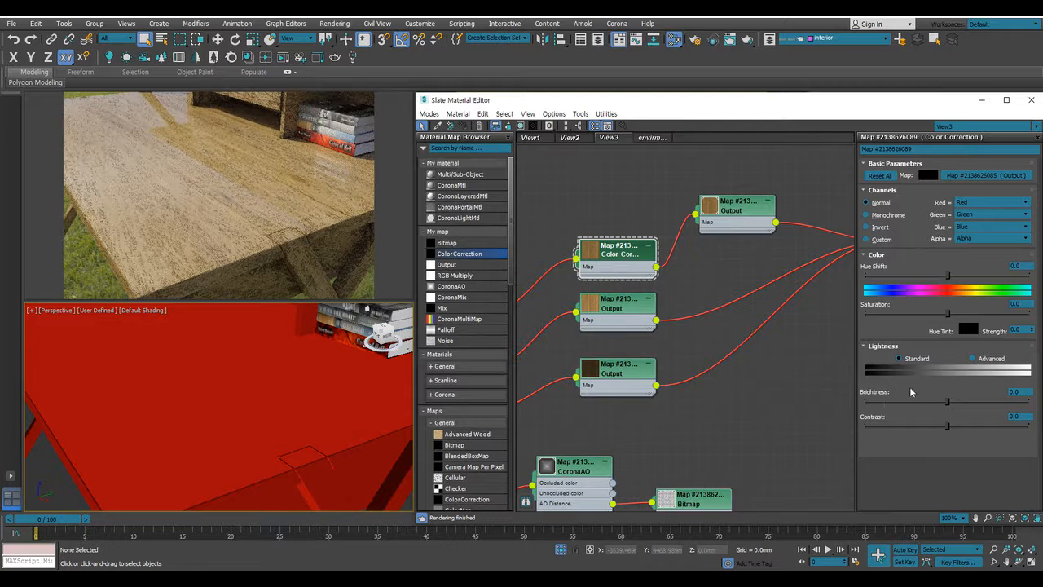
left_click(937, 401)
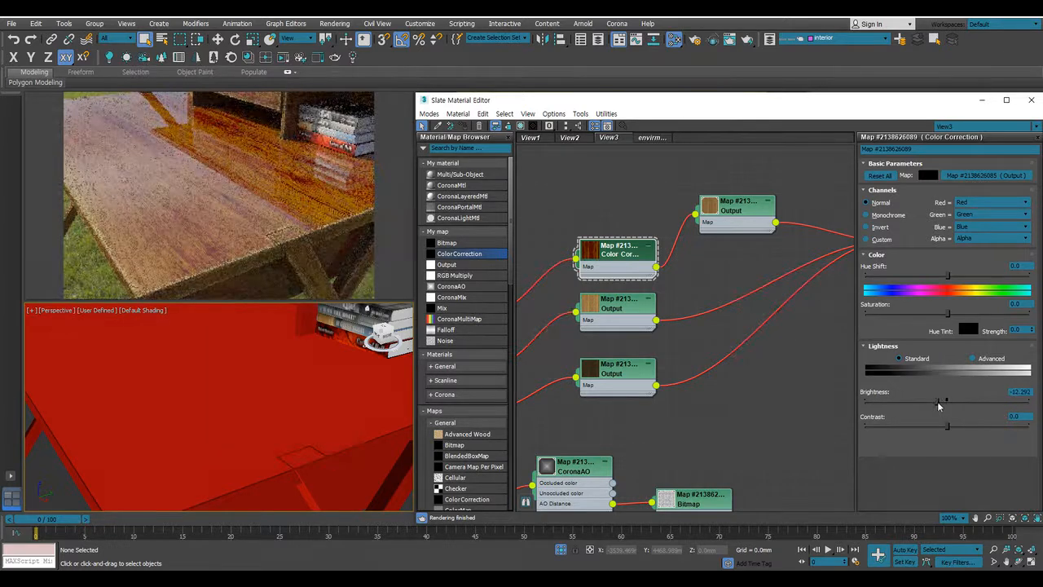
left_click(941, 401)
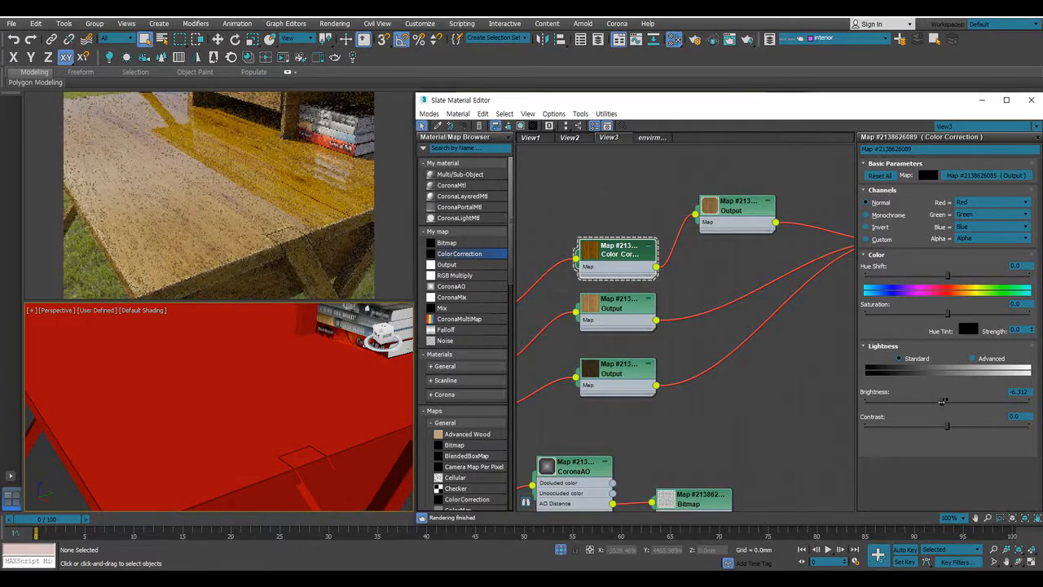
left_click(941, 402)
left_click_drag(942, 401, 948, 405)
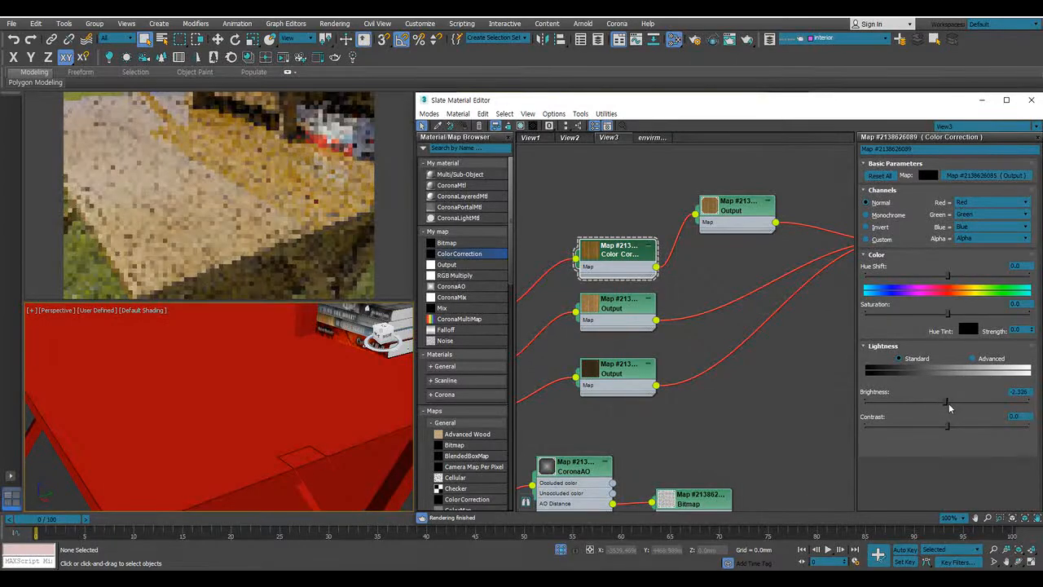
Set the ColorCorrection map's contrast to 6.312, saturation to -27.575 and brightness to -4.983
left_click_drag(948, 432, 953, 425)
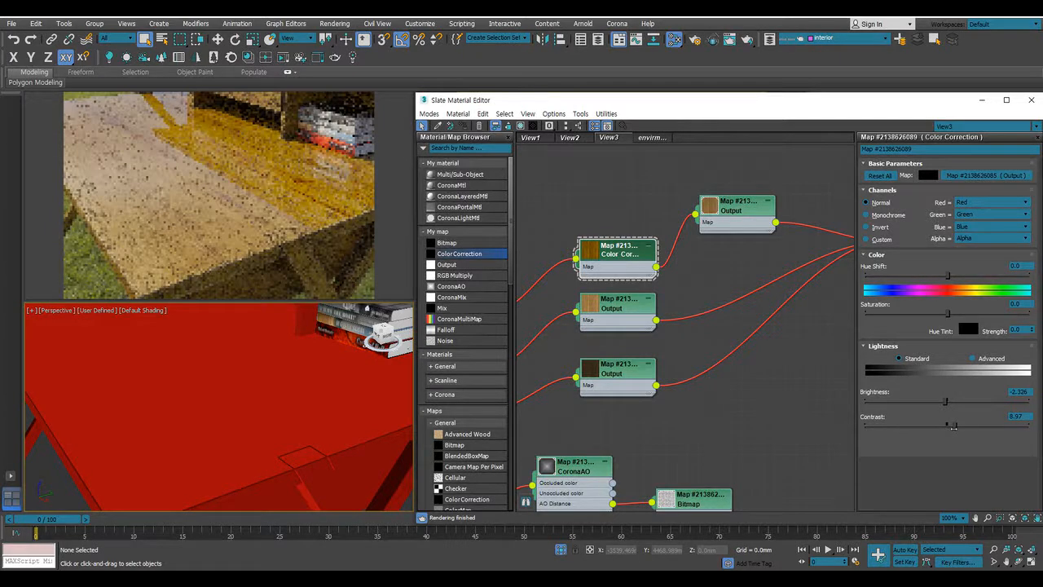
left_click_drag(953, 424, 950, 425)
left_click(912, 314)
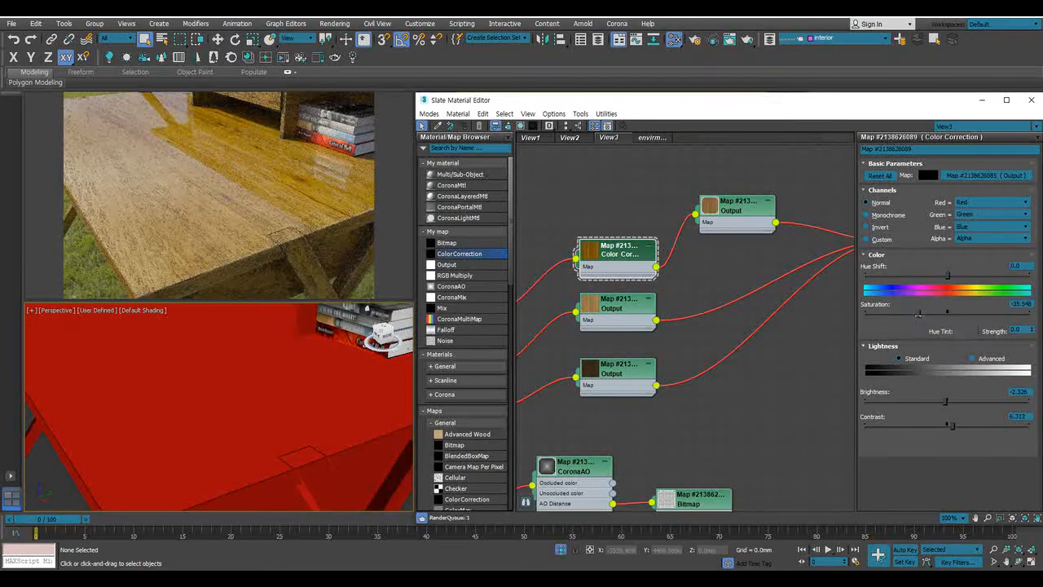
left_click_drag(919, 314, 925, 314)
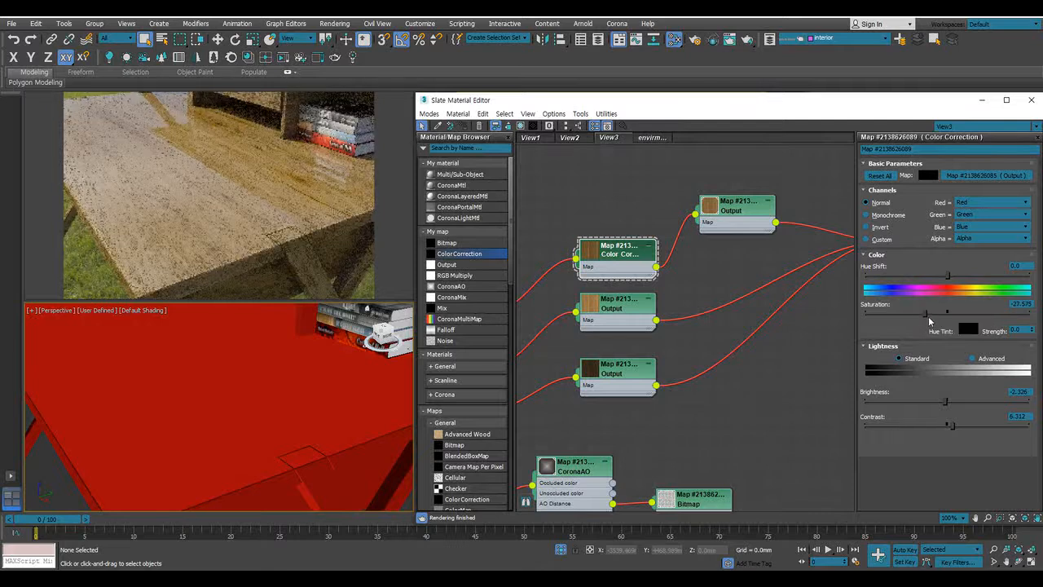
left_click_drag(948, 405, 943, 401)
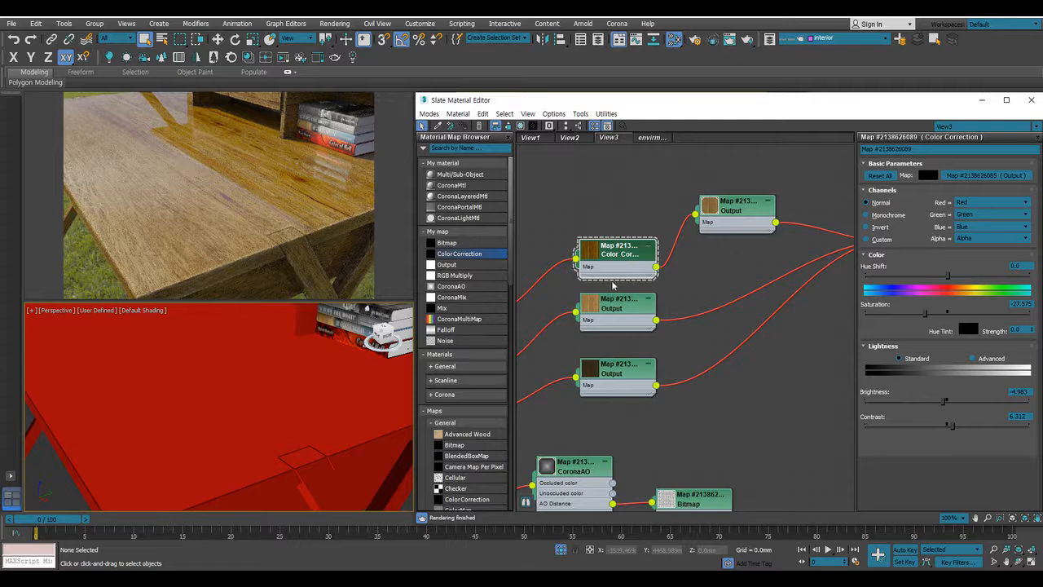
Clone the base layer's wood Output map twice and wire each copy between another layer's Output map and the CoronaBitmap
scroll(608, 290, "down", 3)
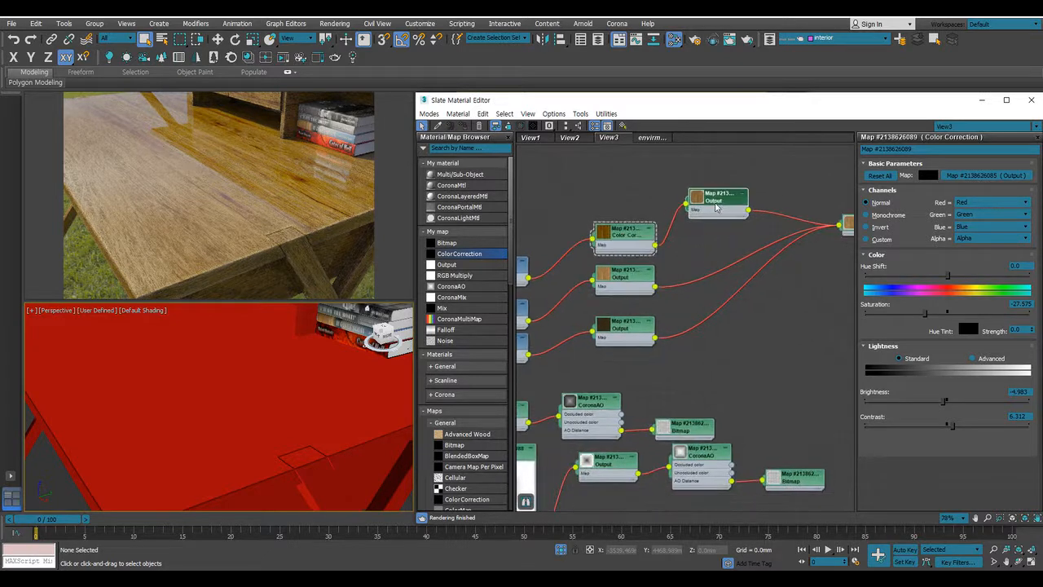
scroll(715, 206, "down", 3)
left_click_drag(687, 196, 691, 229, "shift")
middle_click_drag(697, 230, 689, 206)
left_click_drag(689, 210, 690, 250, "shift")
middle_click_drag(701, 238, 716, 216)
left_click_drag(662, 185, 660, 228)
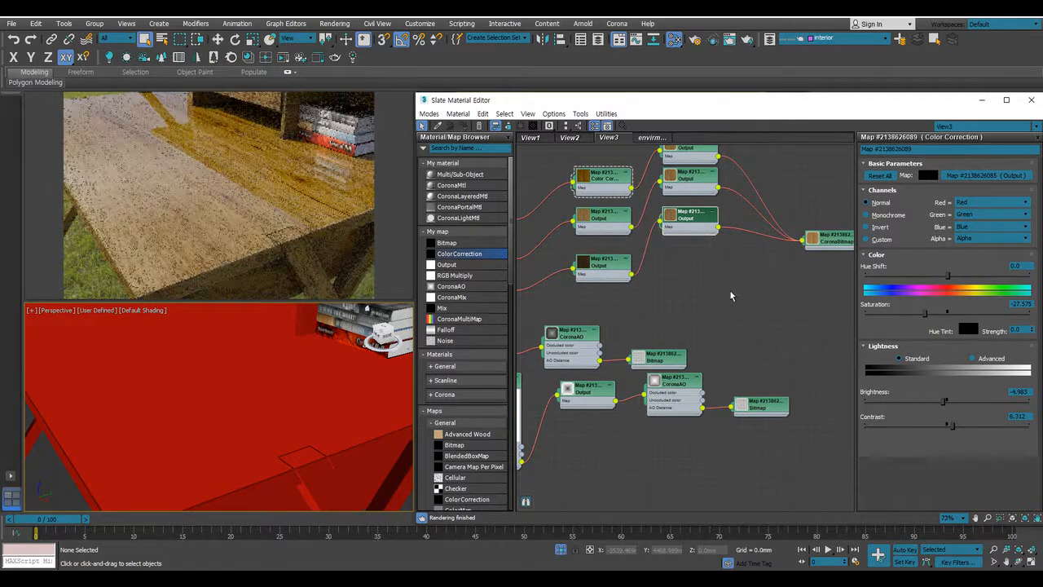
Line up the three wood Output maps in rows with their layers' maps and move the CoronaBitmap node beside them
middle_click_drag(730, 290, 730, 308)
left_click_drag(694, 247, 703, 295)
left_click_drag(685, 207, 694, 247)
left_click_drag(684, 172, 691, 203)
middle_click_drag(825, 314, 735, 295)
left_click(763, 357)
left_click_drag(762, 349, 722, 194)
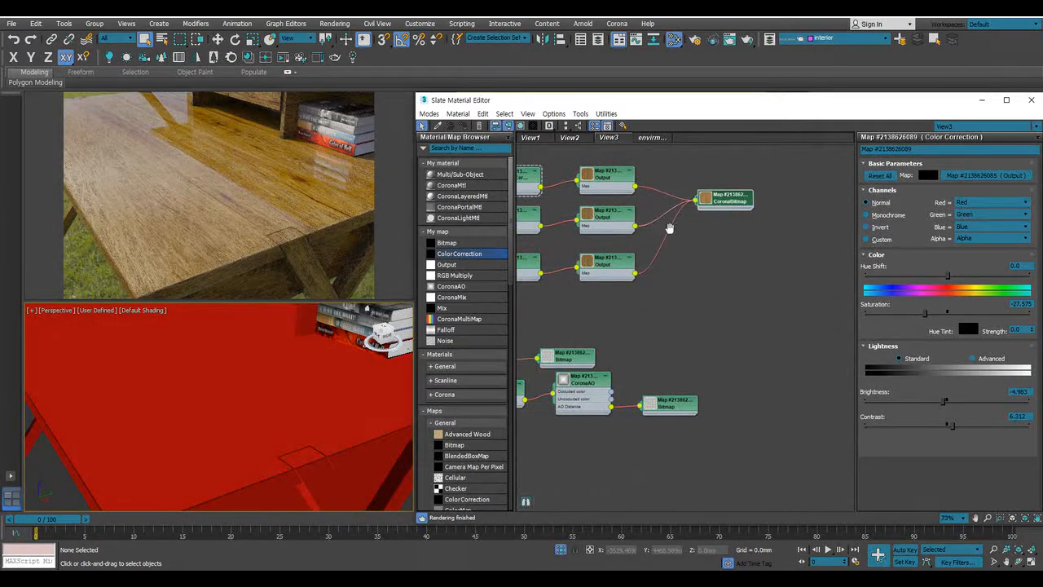
middle_click_drag(655, 225, 736, 272)
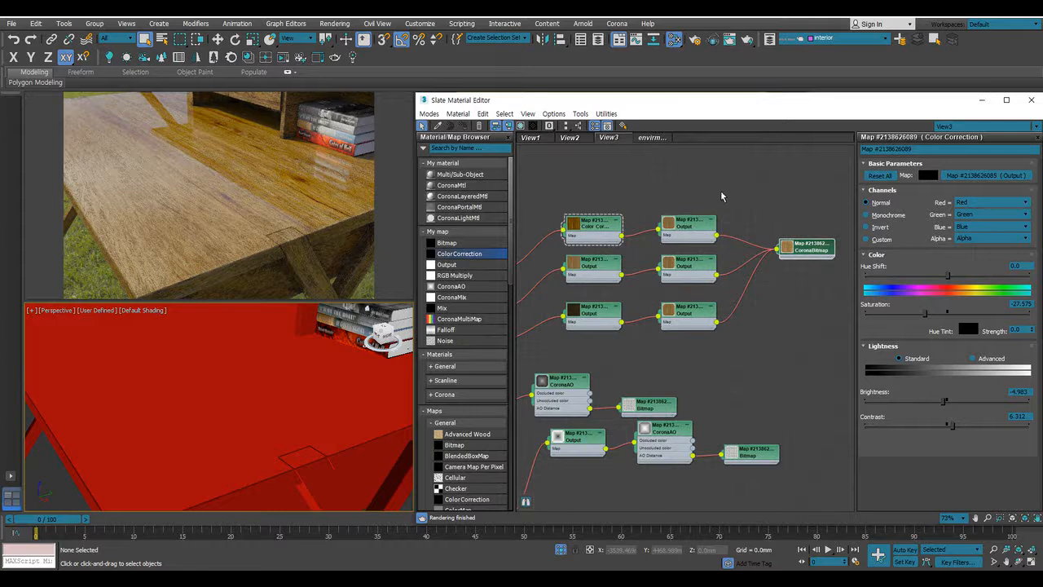
mouse_move(690, 227)
left_mouse_down()
mouse_move(692, 202)
mouse_move(686, 217)
left_mouse_up()
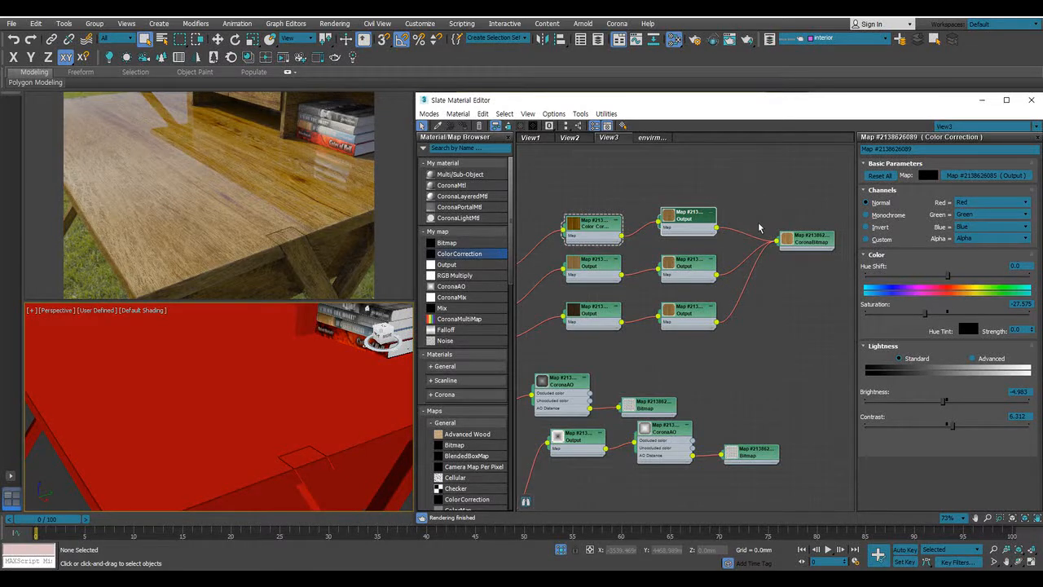
mouse_move(687, 232)
left_mouse_down()
mouse_move(713, 231)
mouse_move(699, 194)
mouse_move(696, 216)
left_mouse_up()
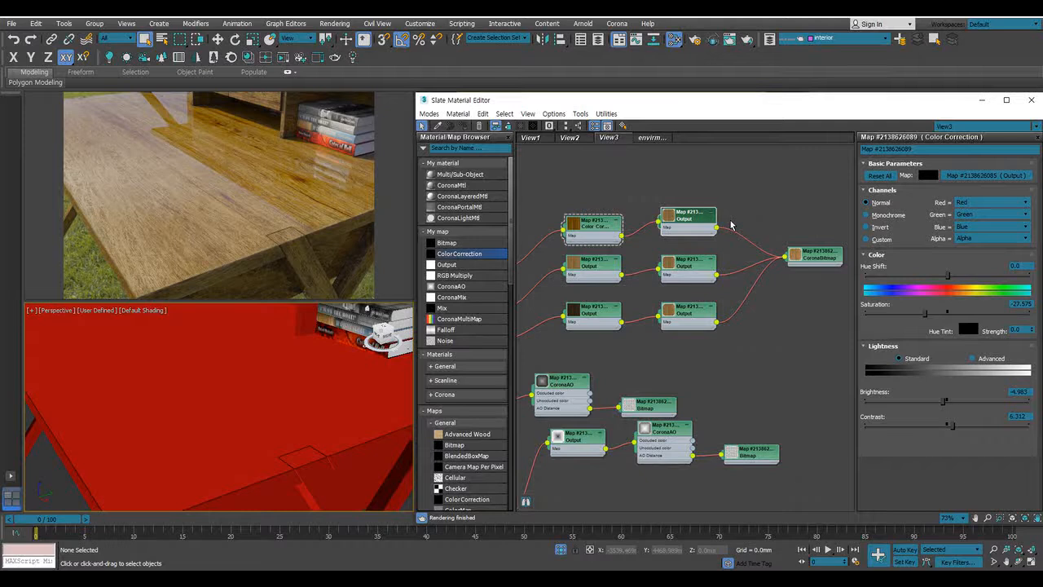
Set the RGB Level of the lowest wood layer's adjusting Output map to 1.0
middle_click_drag(645, 287, 718, 271)
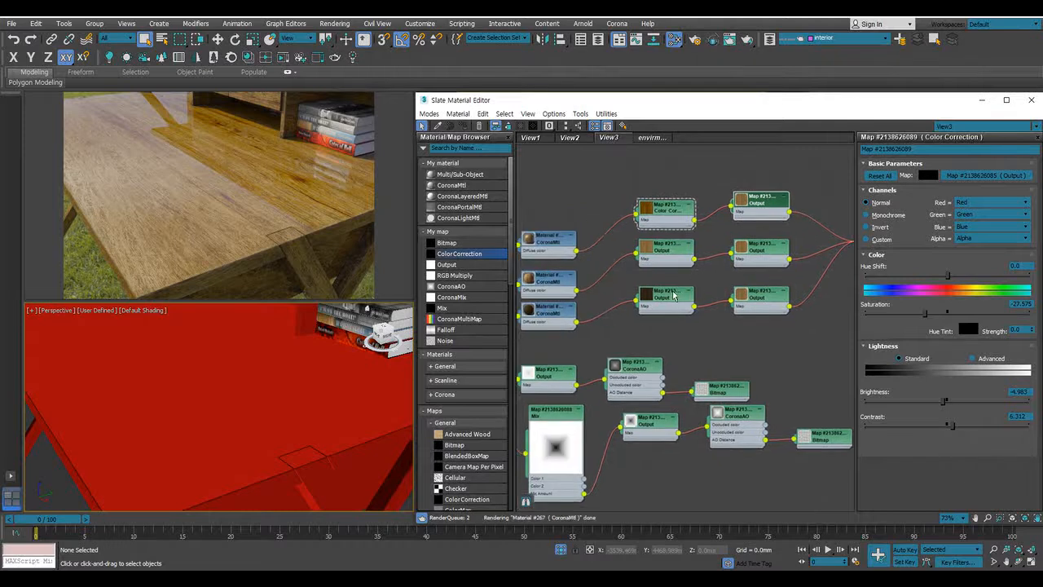
middle_click_drag(258, 373, 303, 403, "alt")
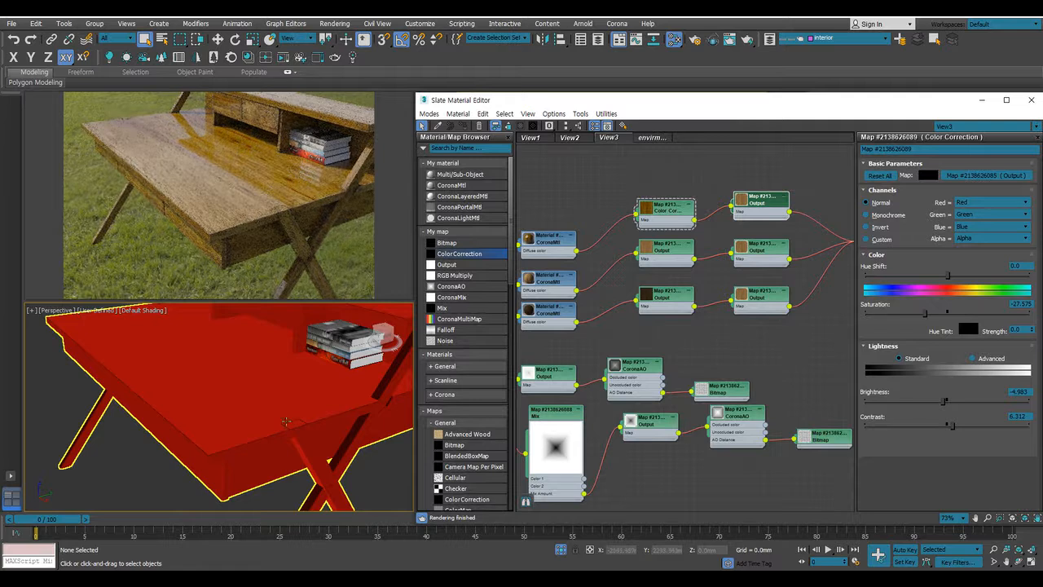
middle_click_drag(353, 424, 224, 383, "alt")
scroll(276, 357, "up", 3)
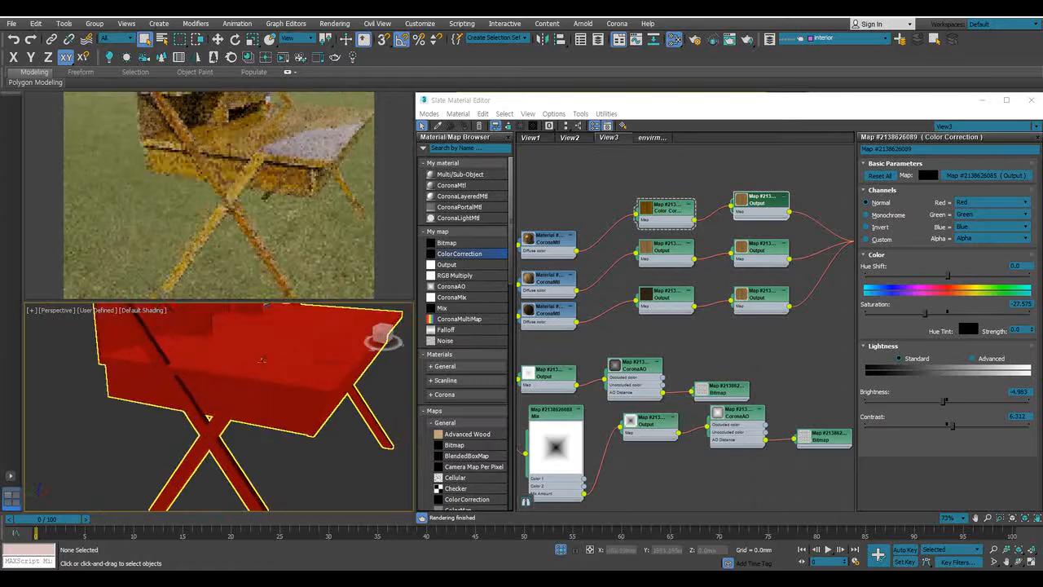
scroll(276, 358, "up", 2)
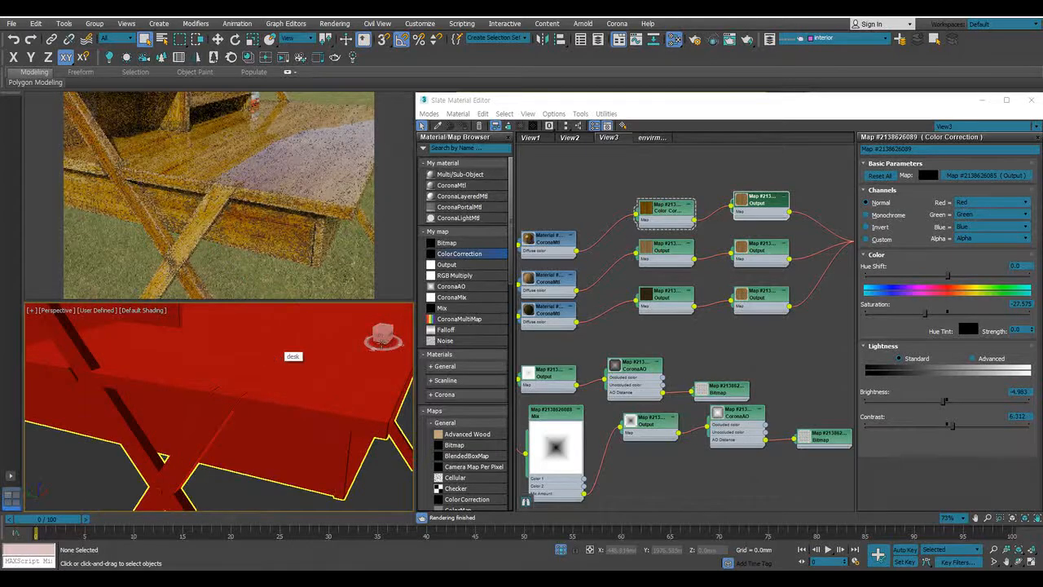
left_click(670, 306)
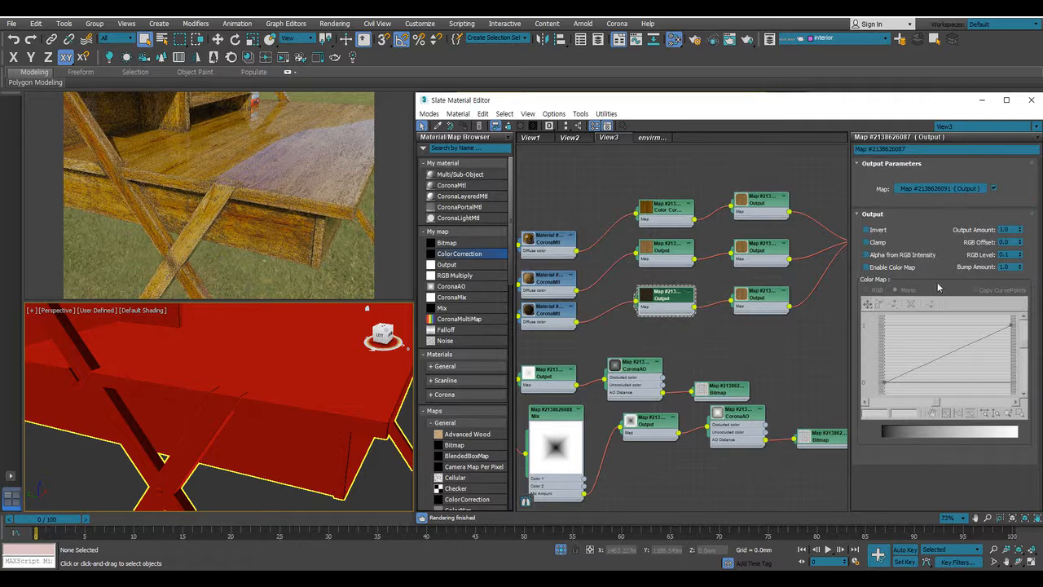
left_click_drag(1014, 256, 900, 246)
type("1")
key("Return")
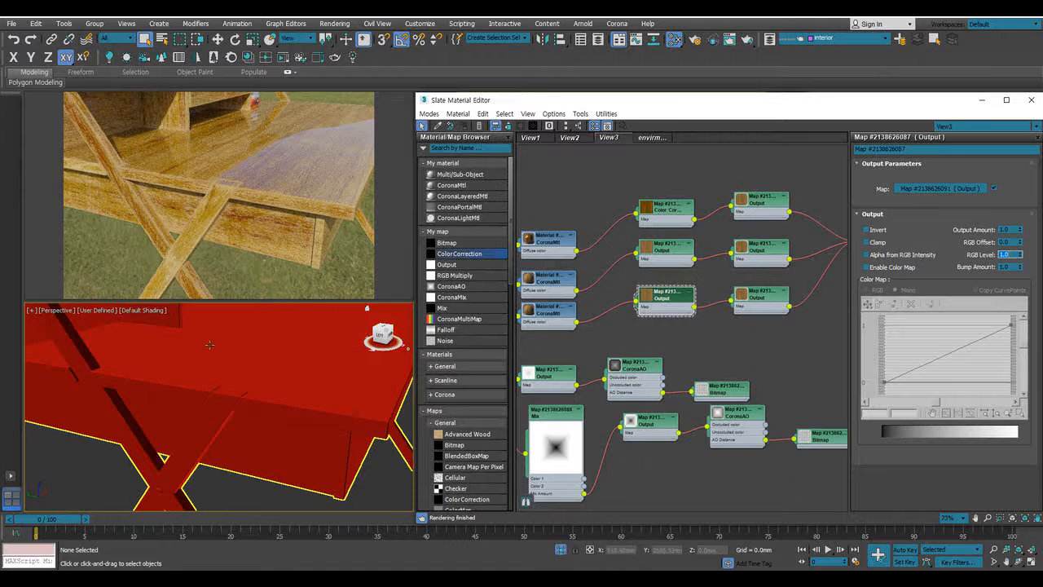
Examine the desktop's wood grain and edges in the interactive render from above and close up
scroll(203, 345, "up", 1)
scroll(226, 342, "down", 1)
middle_click_drag(286, 340, 315, 415, "alt")
scroll(257, 365, "down", 3)
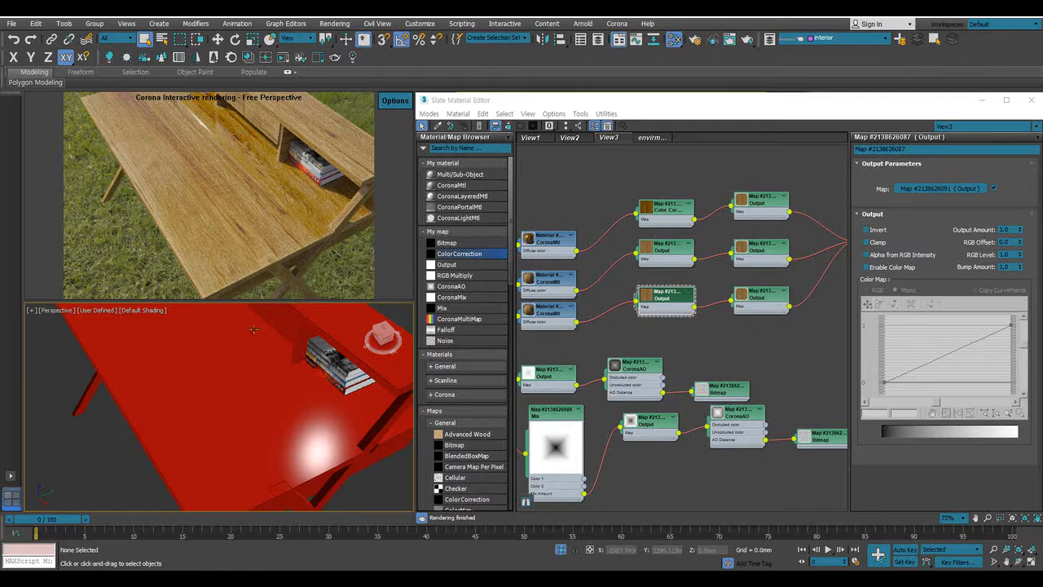
middle_click_drag(287, 447, 277, 417)
scroll(277, 417, "up", 3)
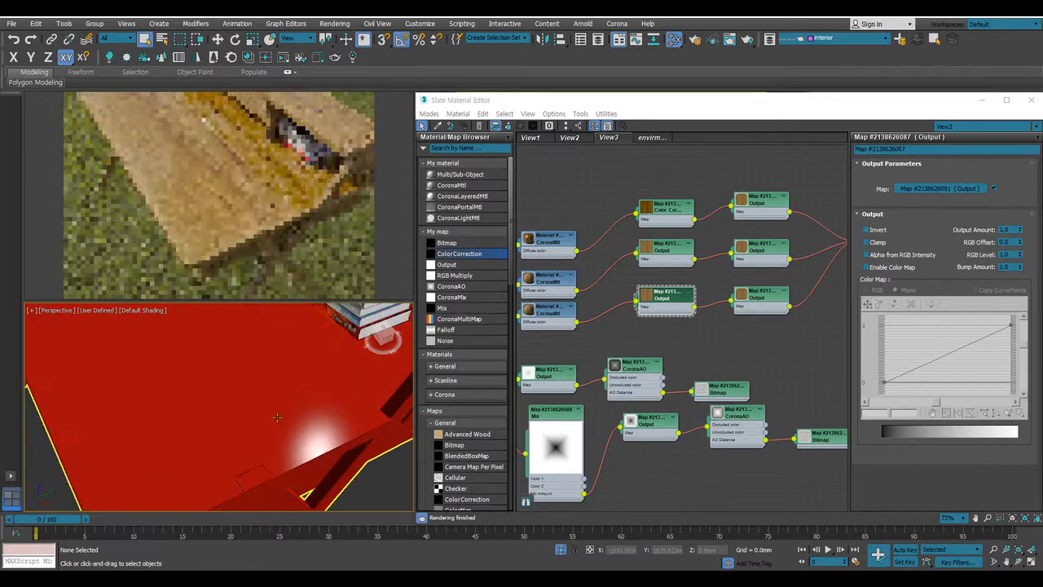
scroll(277, 417, "up", 2)
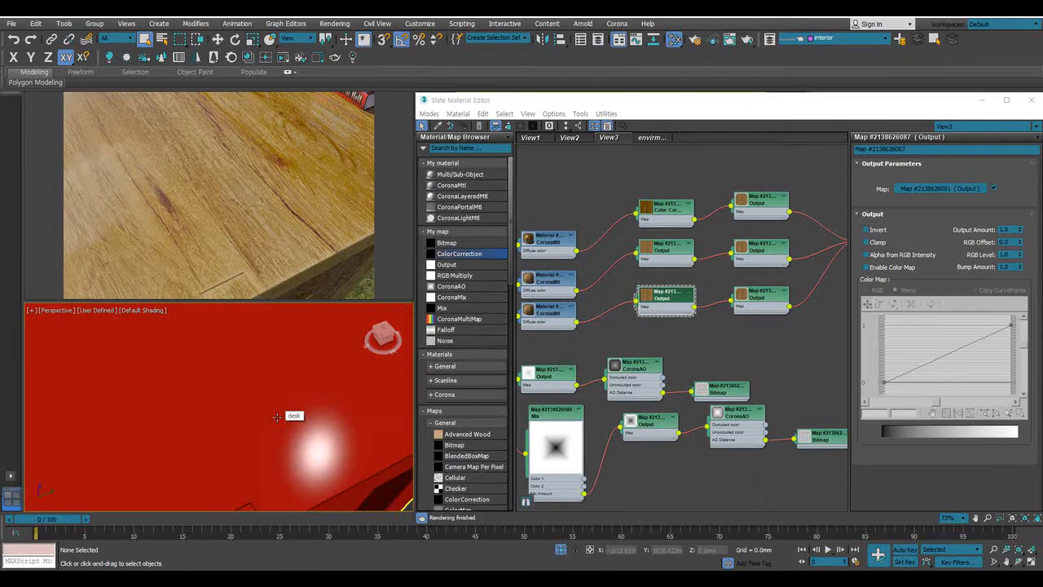
scroll(277, 417, "down", 2)
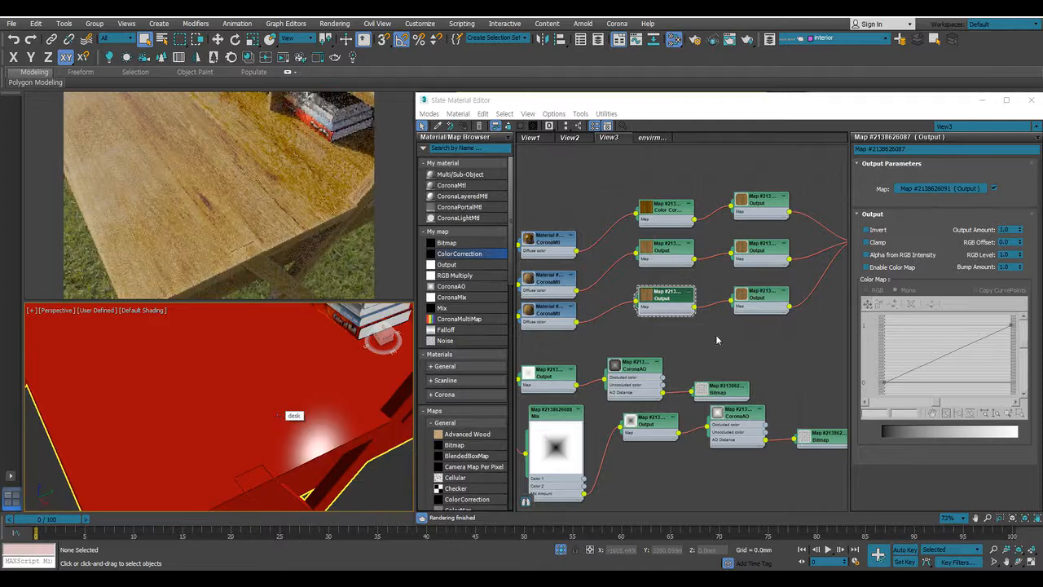
Lower the RGB Level of the middle wood layer's adjusting Output map to 0.3
left_click(670, 253)
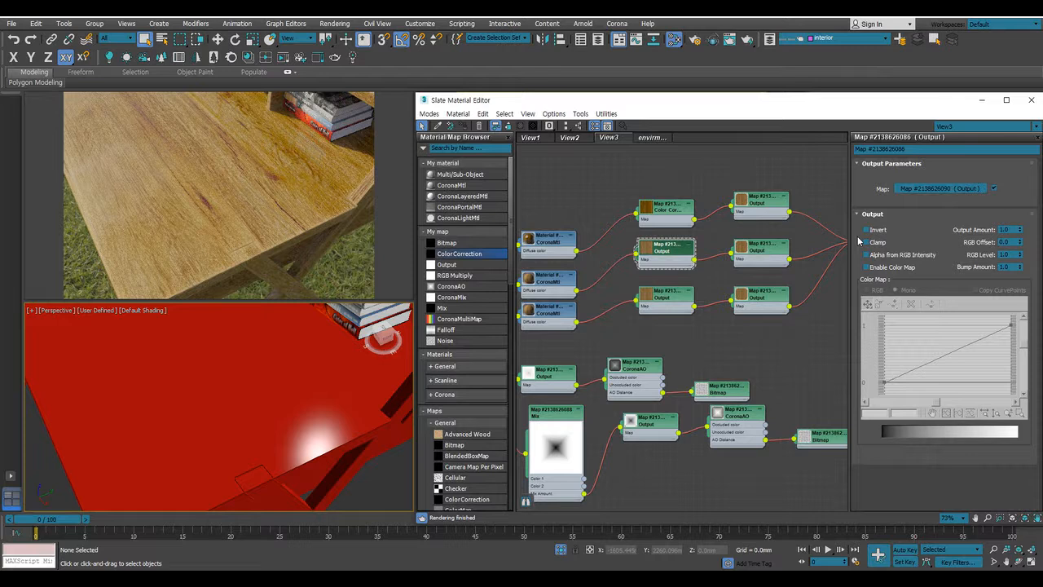
left_click(1020, 257)
left_click(1020, 256)
left_click(1020, 257)
left_click(1020, 256)
left_click(1020, 256)
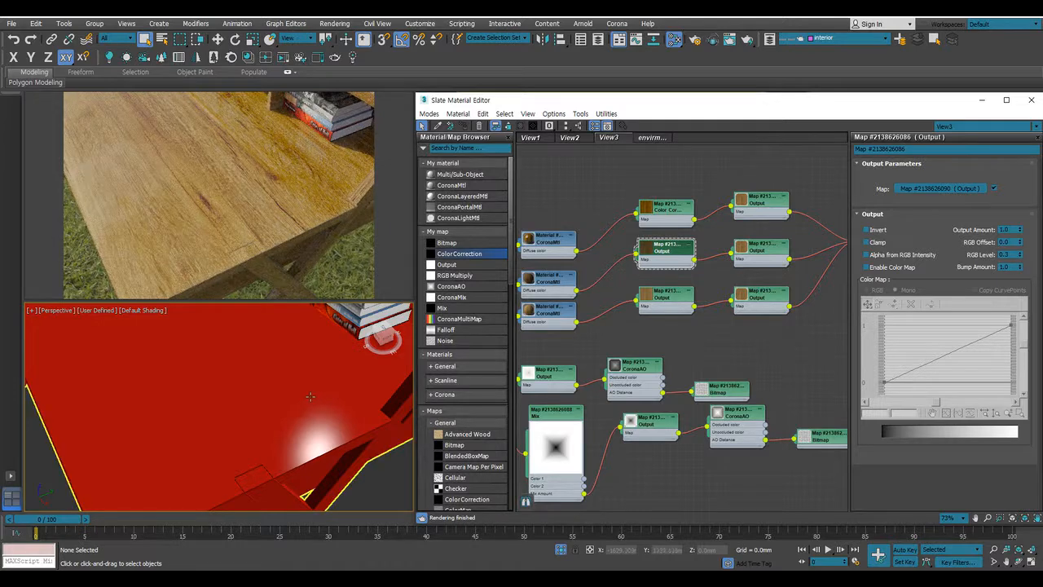
Disconnect the middle Output map from its CoronaMtl's Diffuse color and inspect the mask along the desk edges
middle_click_drag(241, 439, 268, 387, "alt")
scroll(346, 326, "up", 4)
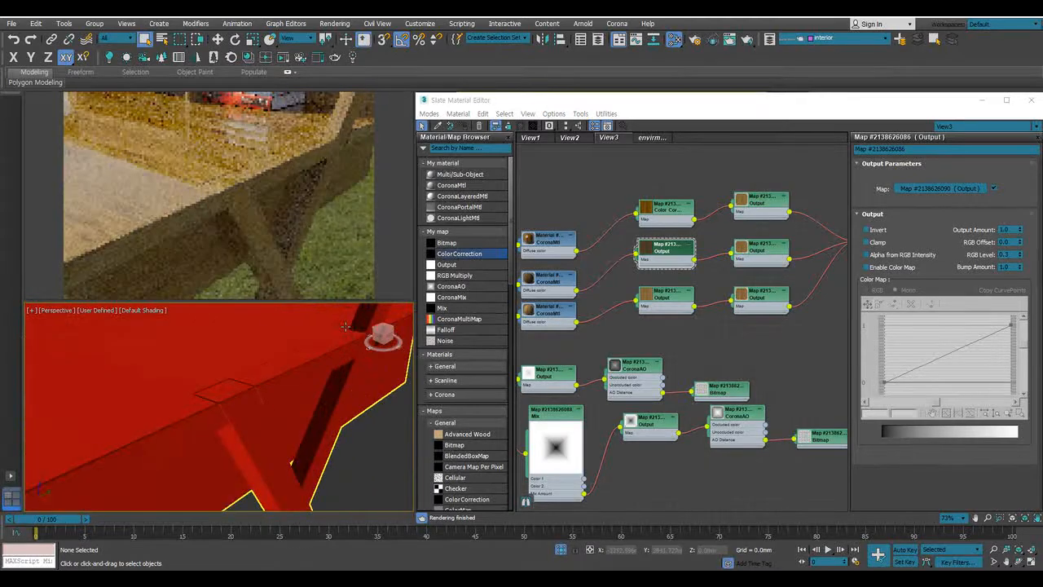
middle_click_drag(346, 326, 327, 375)
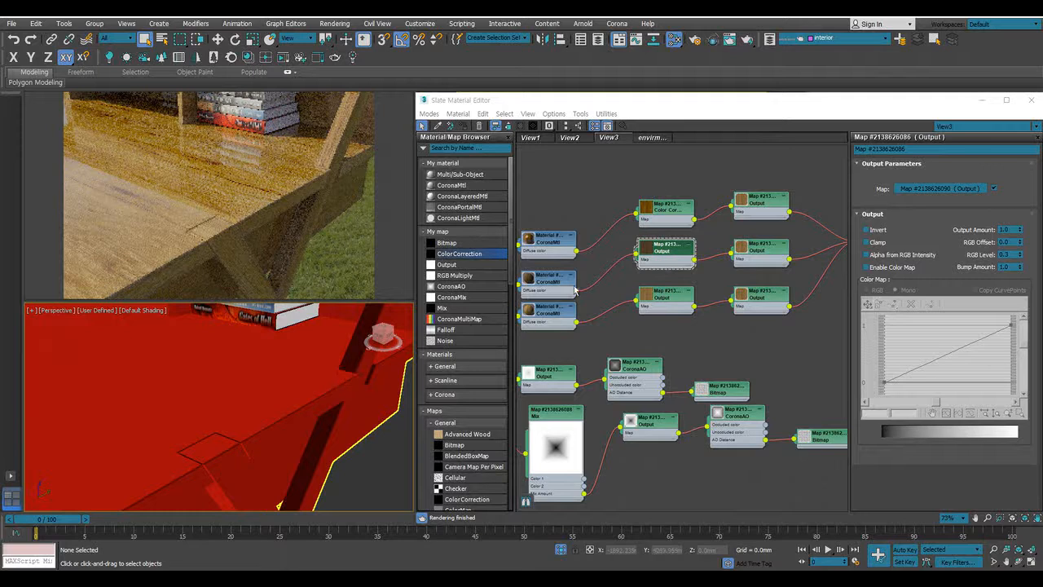
left_click_drag(577, 291, 603, 270)
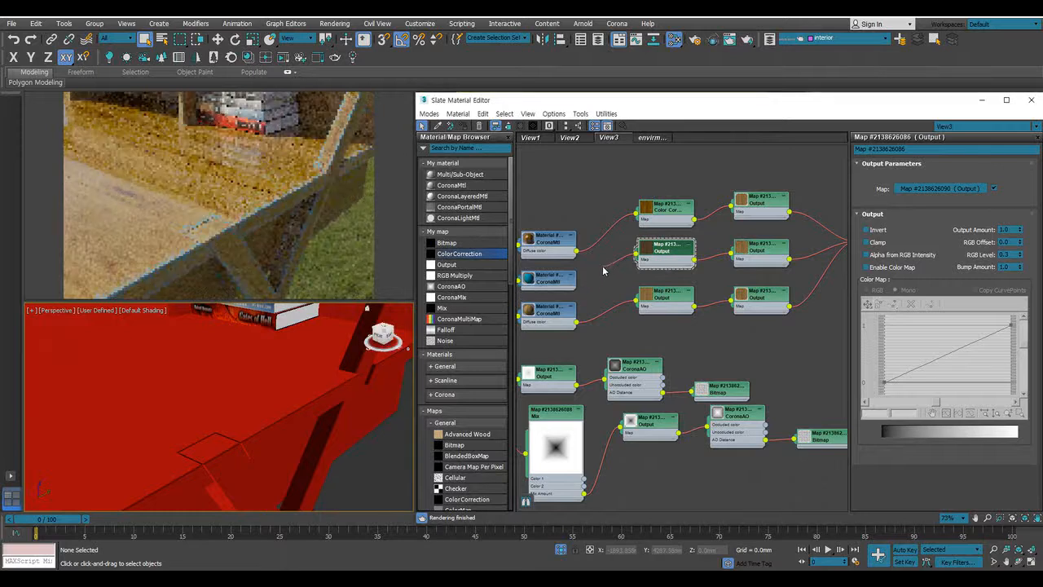
middle_click_drag(551, 279, 623, 274)
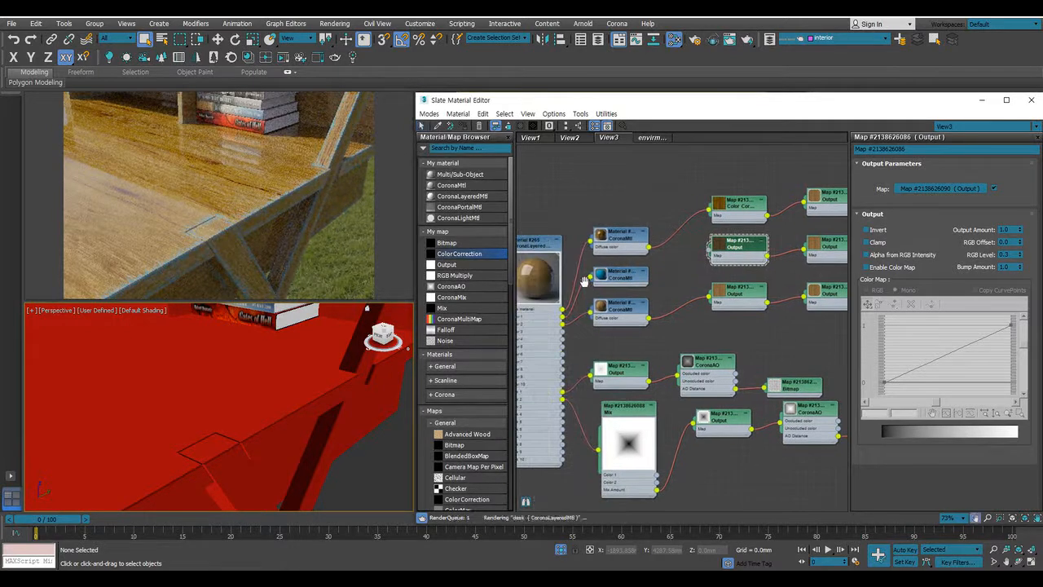
scroll(162, 419, "down", 3)
scroll(203, 407, "up", 2)
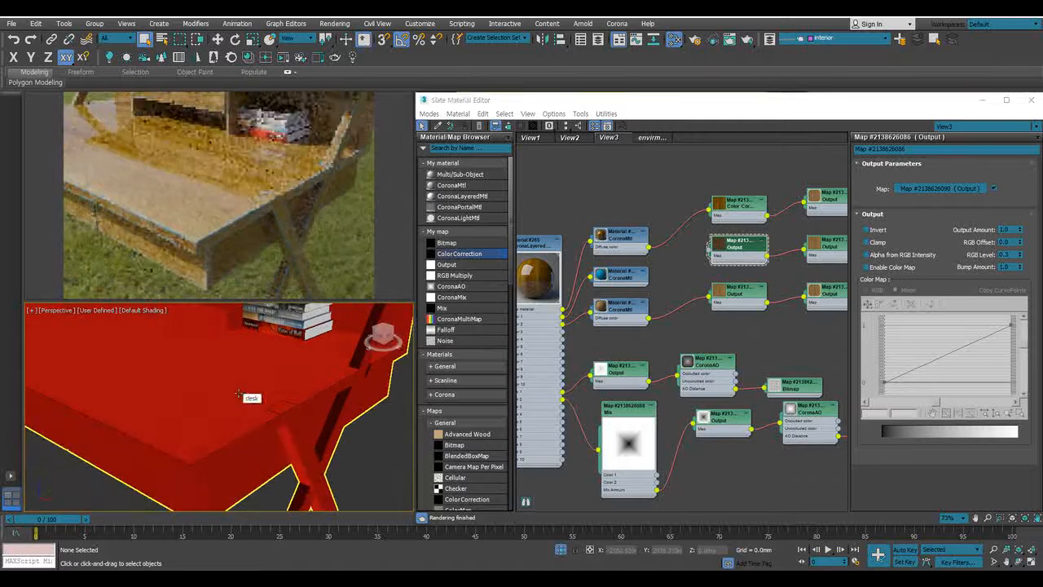
scroll(244, 394, "up", 3)
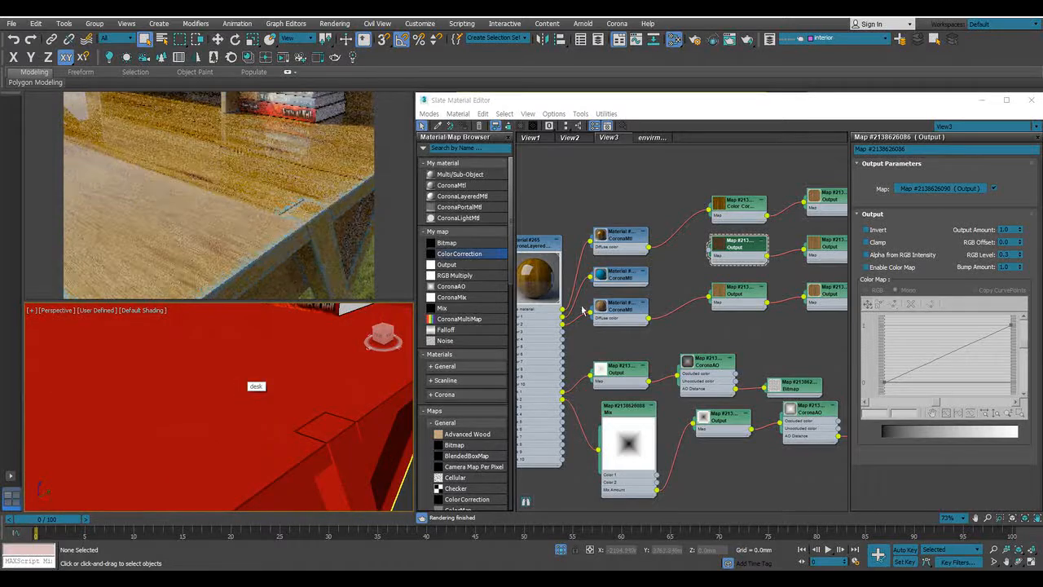
Collapse the Mix map's large preview and rearrange the nearby mask nodes more compactly
middle_click_drag(624, 438, 645, 366)
double_click(644, 364)
left_click_drag(654, 338, 646, 335)
middle_click_drag(672, 336, 580, 349)
left_click_drag(729, 330, 752, 314)
left_click_drag(648, 303, 664, 302)
Test a Max distance of 20 mm on the upper CoronaAO map, and set it to 50 mm
double_click(664, 302)
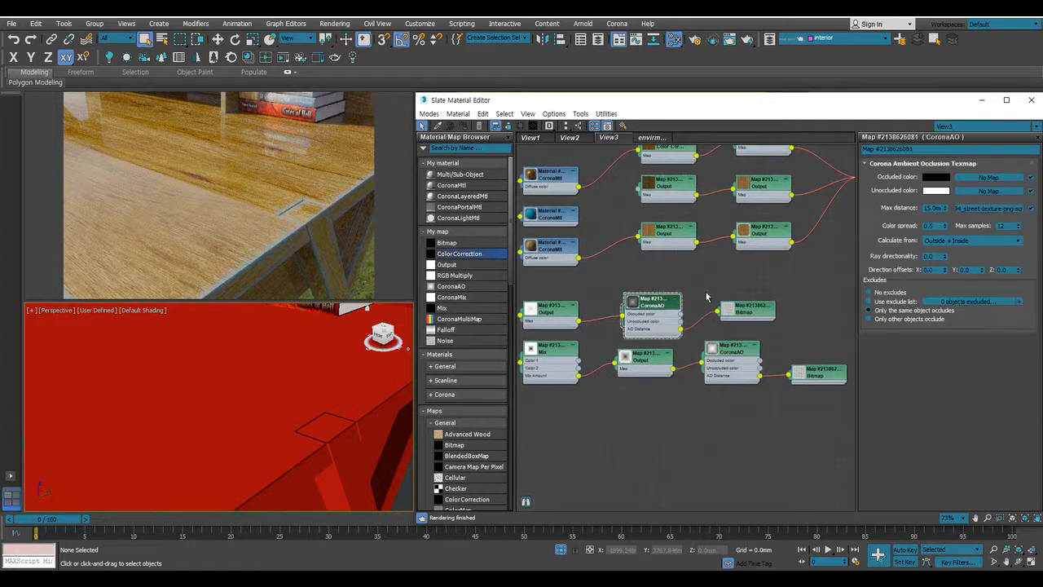
double_click(930, 208)
type("20")
key("Return")
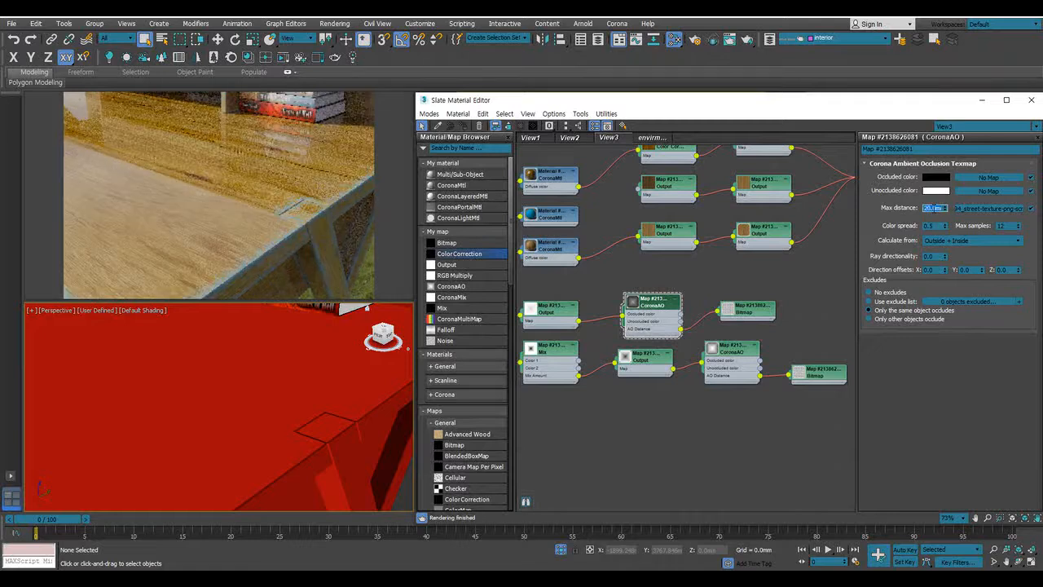
type("50")
key("Return")
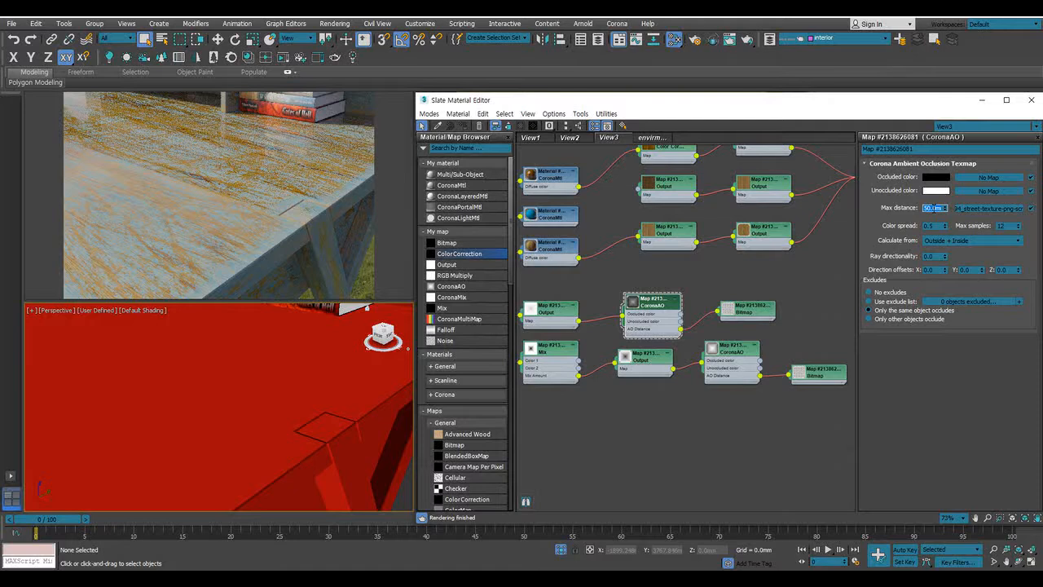
Set the U and V tiling of the lower CoronaAO's scratch bitmap to 6.0
double_click(818, 375)
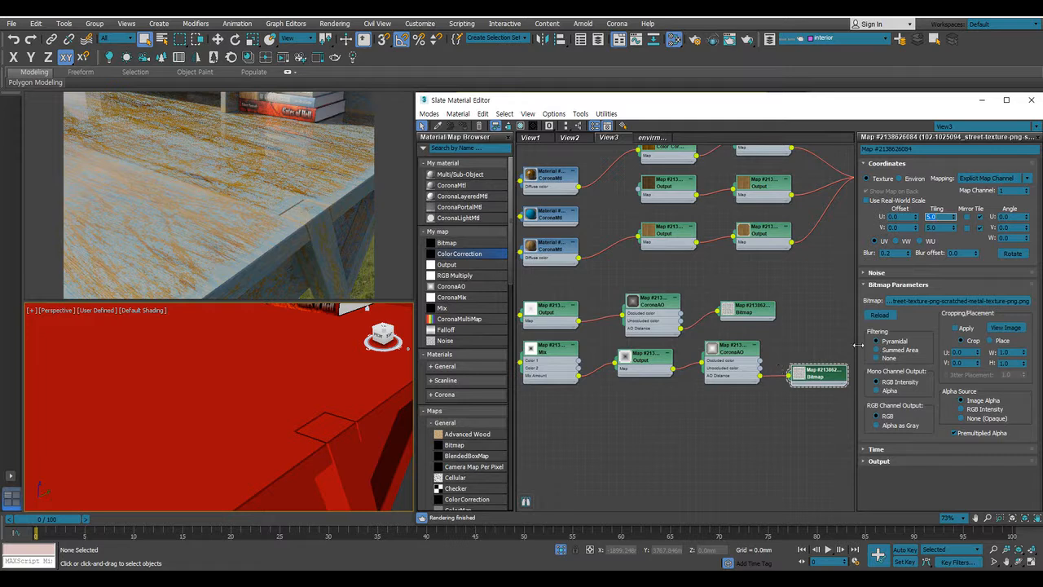
type("6")
key("Tab")
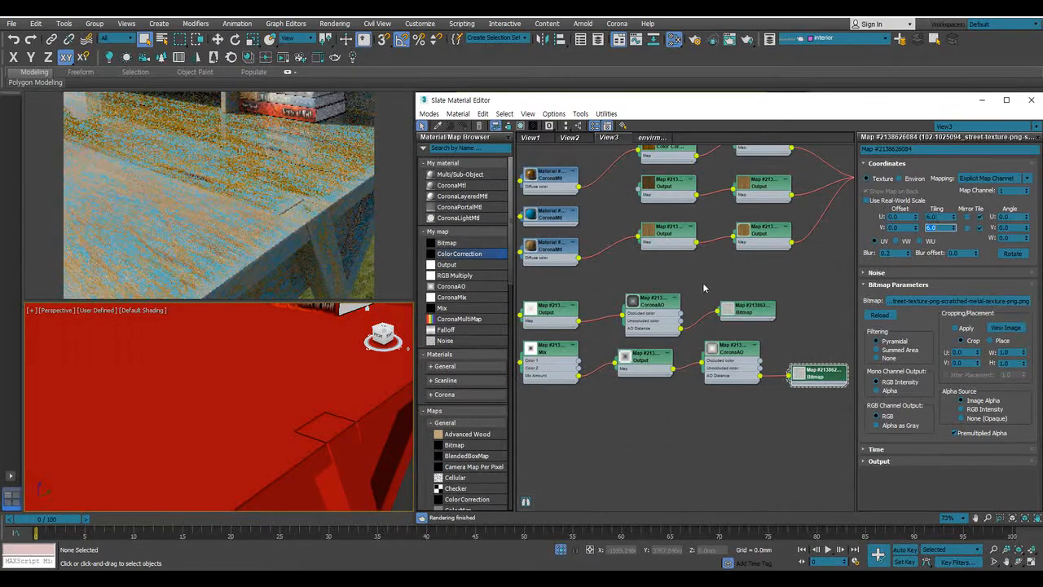
Set the upper CoronaAO's scratch bitmap tiling to 4.0 in U and V, and move both bitmap nodes closer to their CoronaAO maps
double_click(740, 312)
double_click(937, 216)
type("4")
key("Tab")
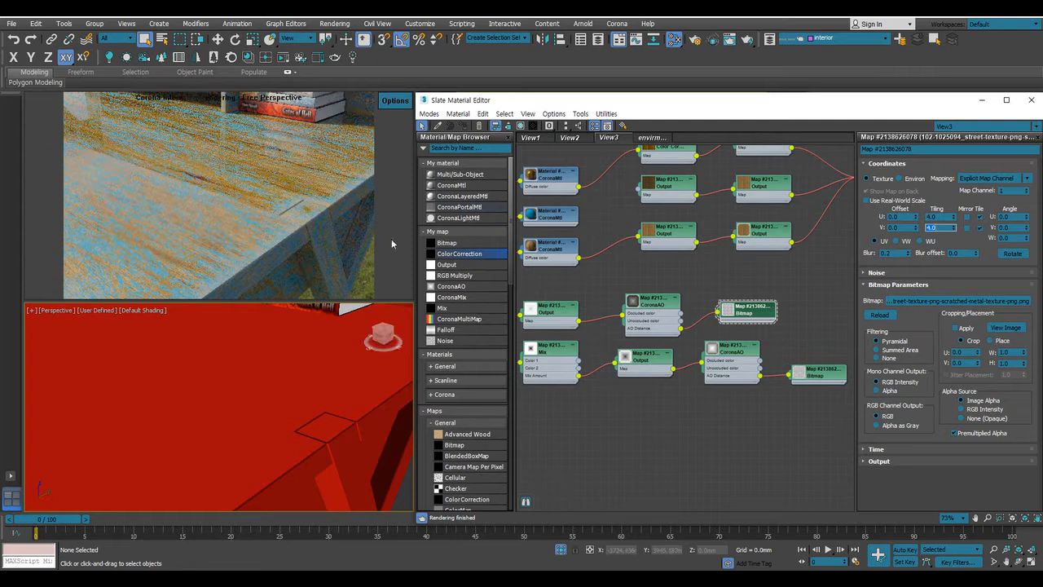
left_click_drag(823, 371, 803, 371)
left_click_drag(762, 313, 743, 313)
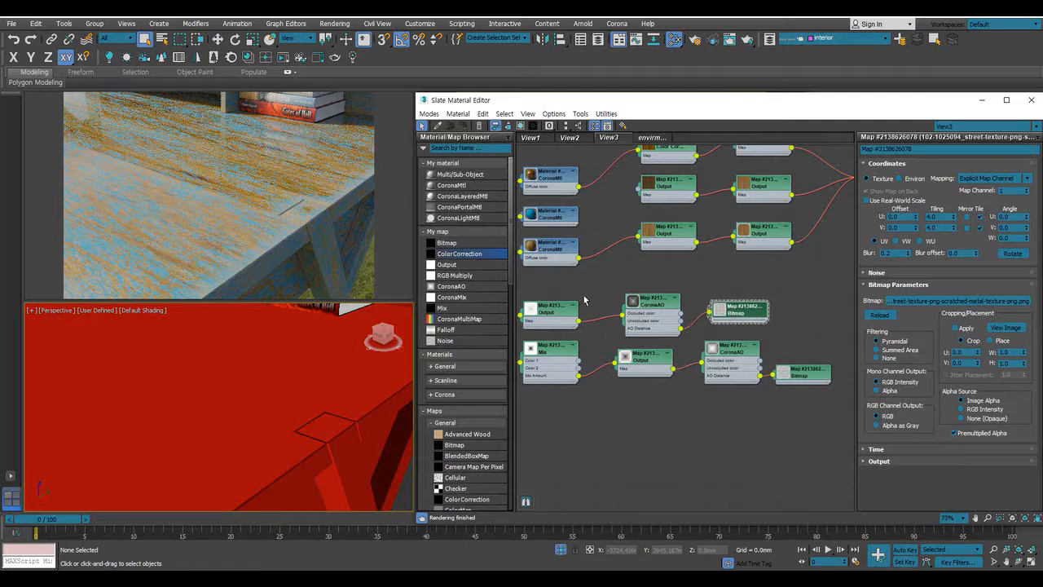
Reconnect the middle Output map to the Diffuse color of the middle layer's CoronaMtl
middle_click_drag(593, 300, 675, 287)
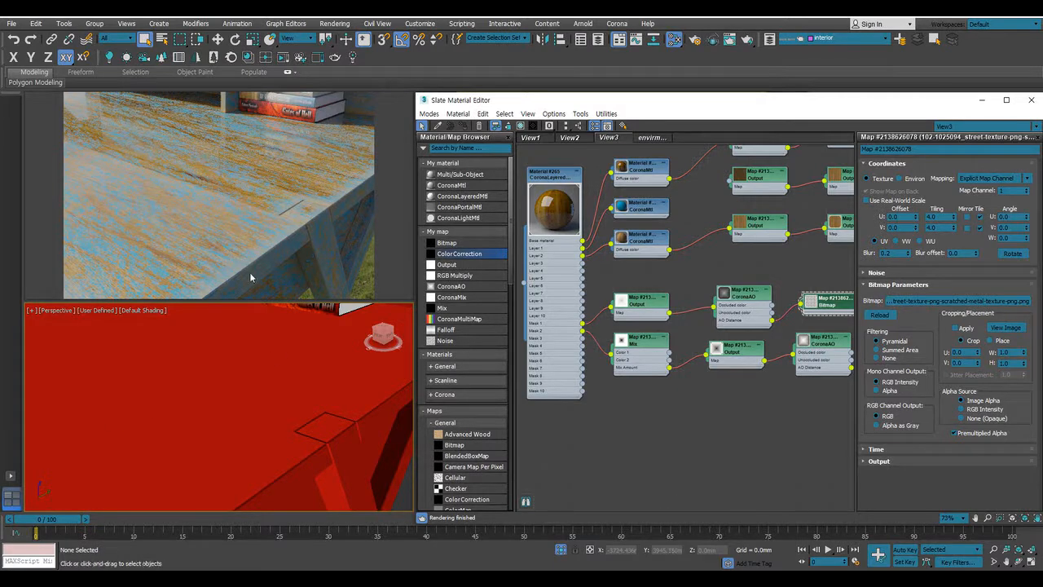
scroll(679, 217, "up", 2)
scroll(713, 236, "up", 1)
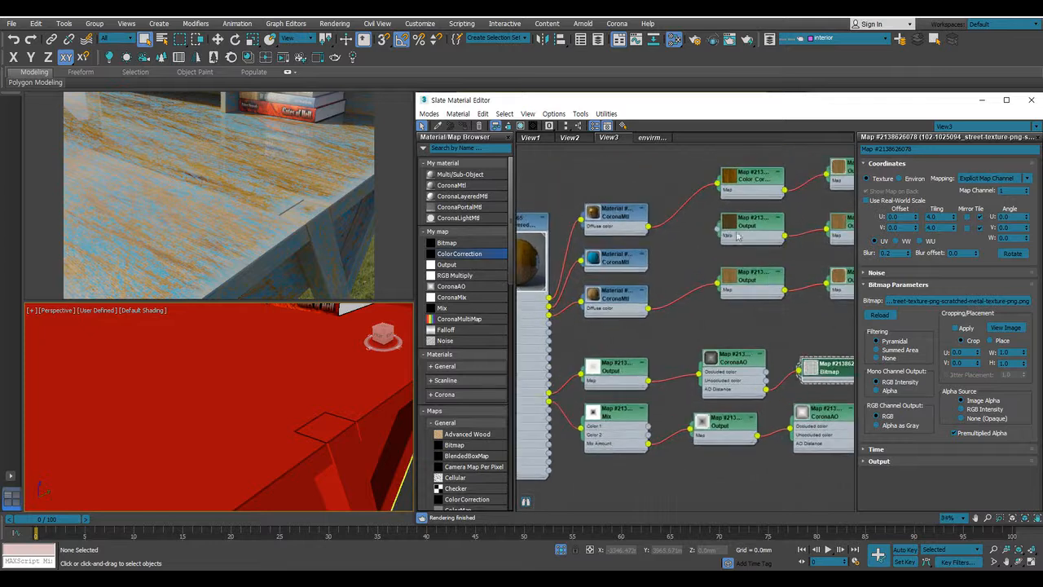
left_click_drag(719, 233, 632, 260)
left_click(652, 263)
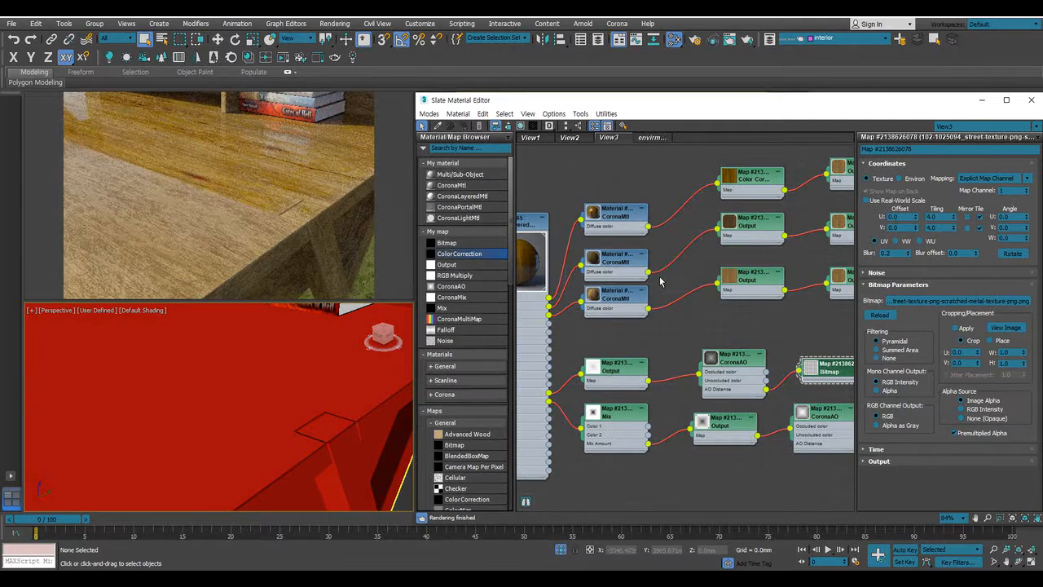
Raise the middle Output map's RGB Level to 0.5 and open the ColorCorrection map's parameters
middle_click_drag(740, 223, 659, 233)
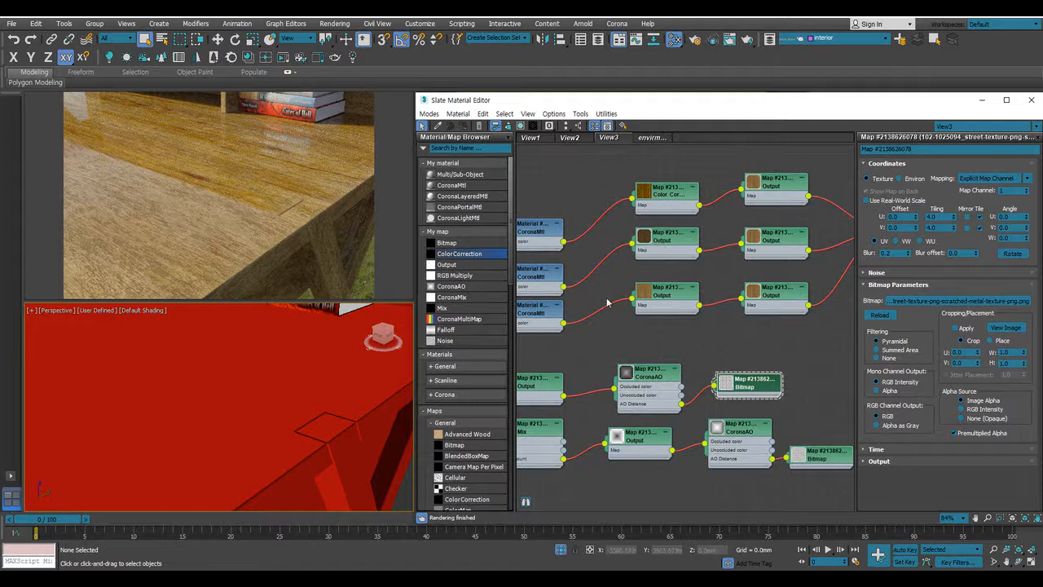
double_click(673, 254)
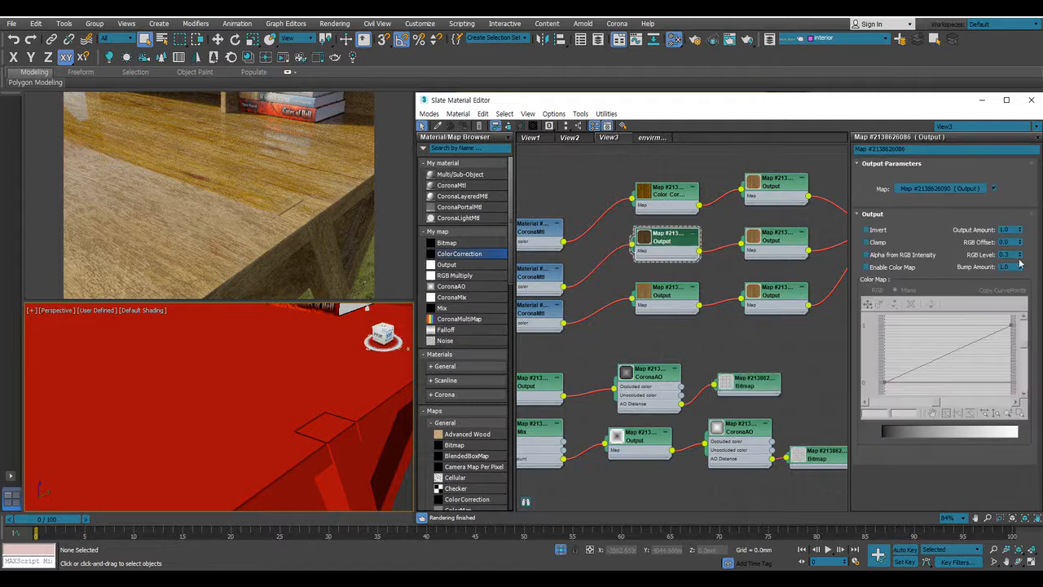
left_click(1021, 253)
left_click(1021, 253)
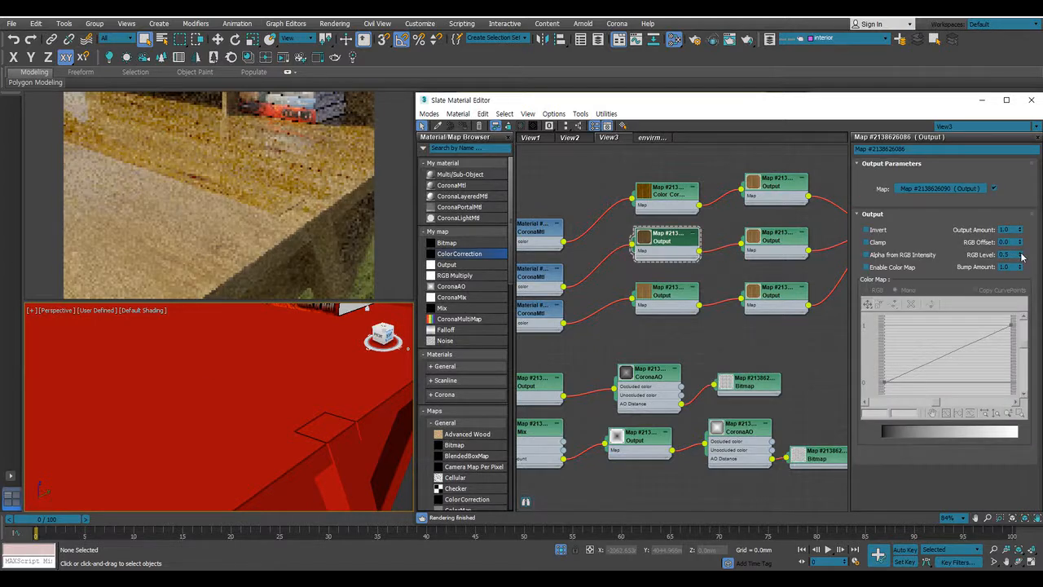
double_click(666, 197)
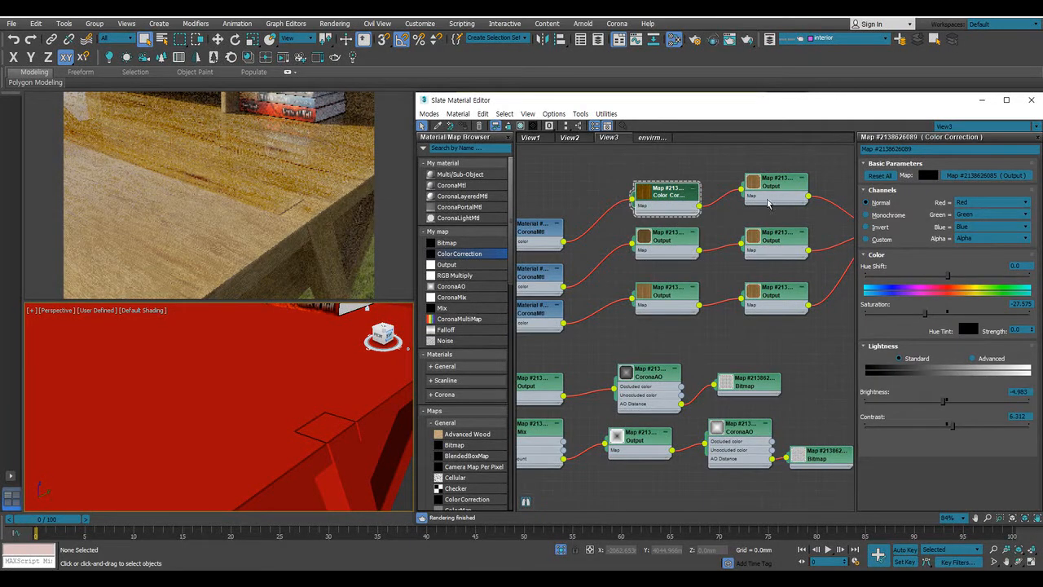
middle_click_drag(790, 252, 749, 247)
mouse_move(816, 258)
middle_mouse_down()
mouse_move(749, 261)
mouse_move(818, 255)
middle_mouse_up()
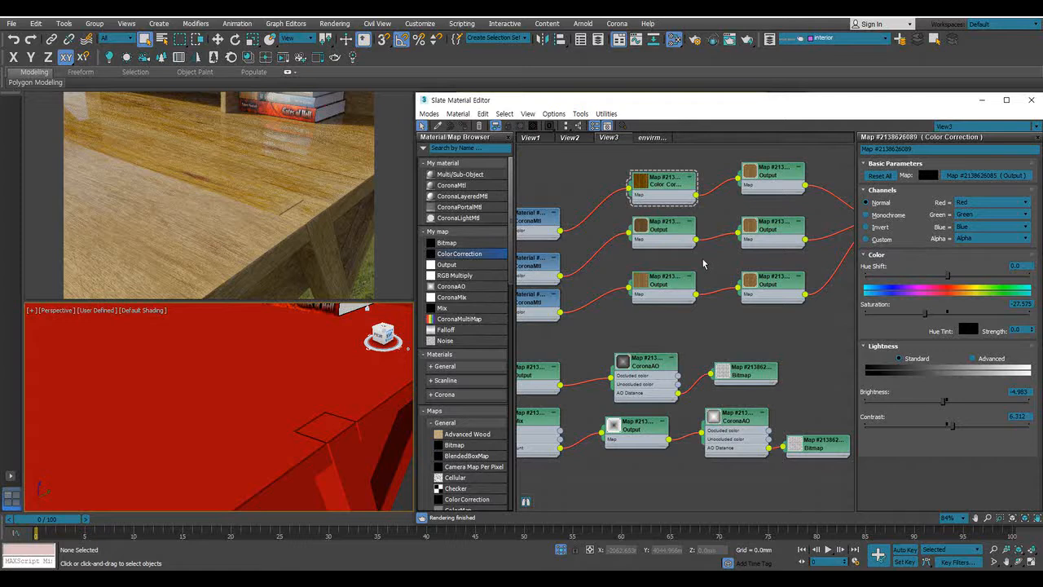
Delete the two adjusting Output maps feeding the middle and lowest layer materials
middle_click_drag(664, 246, 625, 244)
left_click(625, 241)
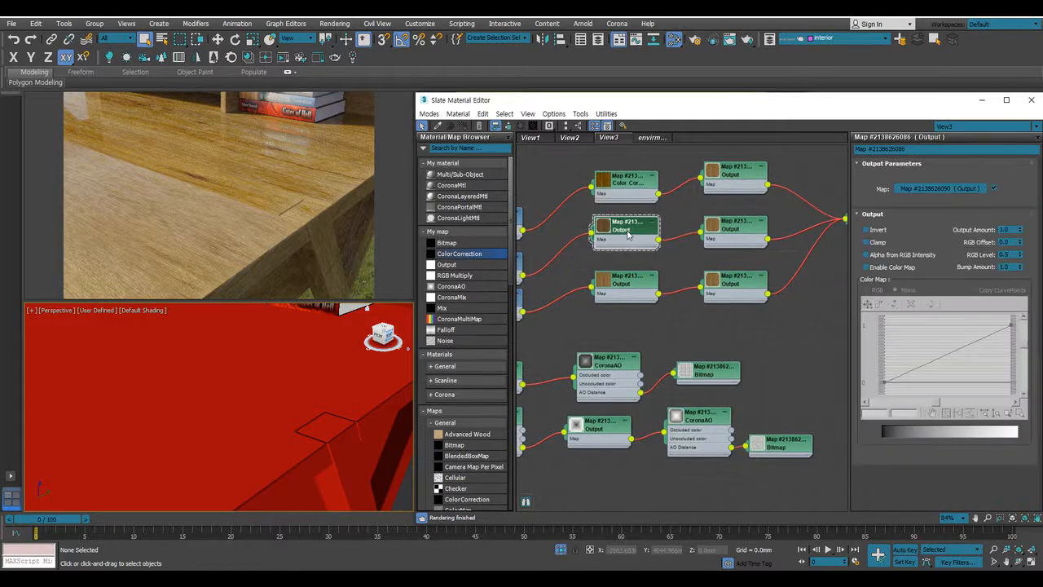
key("Delete")
left_click(626, 287)
key("Delete")
Clone the ColorCorrection map into the two emptied rows and move the top wood Output map closer to its ColorCorrection map
mouse_move(624, 196)
left_mouse_down("shift")
mouse_move(624, 243)
mouse_move(720, 174)
mouse_move(648, 237)
mouse_move(638, 233)
mouse_move(637, 289)
left_mouse_up("shift")
middle_click_drag(750, 196, 715, 242)
left_click_drag(775, 206, 701, 215)
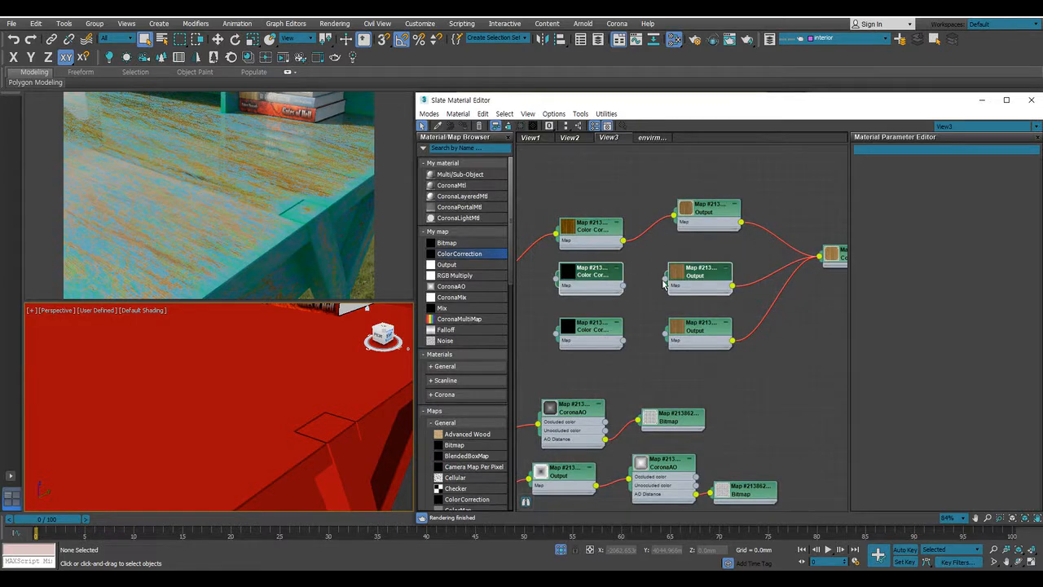
Wire the two cloned ColorCorrection maps between their Output maps and the Diffuse color of the middle and lowest CoronaMtl materials
right_click(628, 285)
left_click(786, 372)
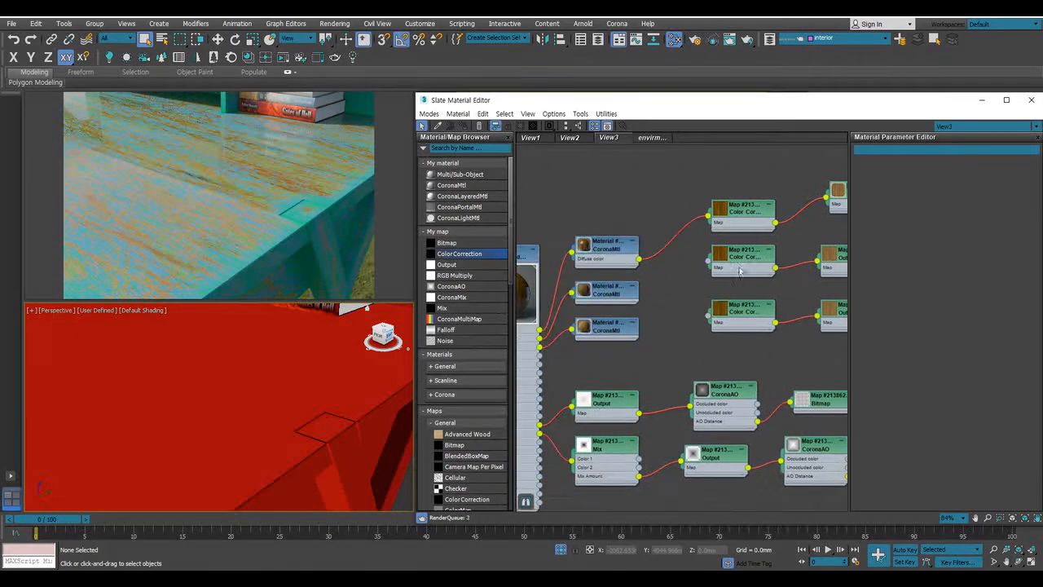
left_click(631, 293)
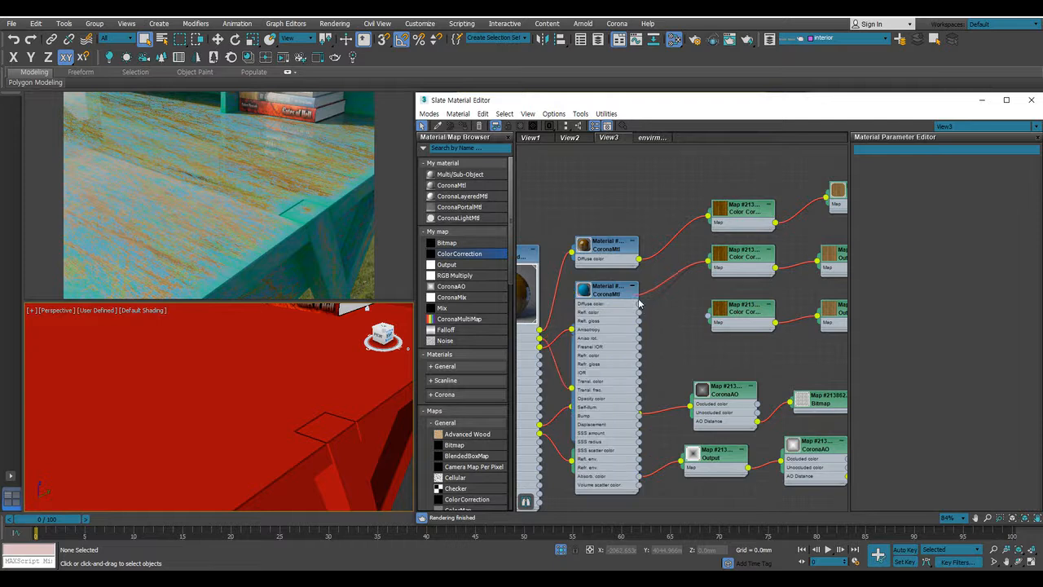
left_click(631, 289)
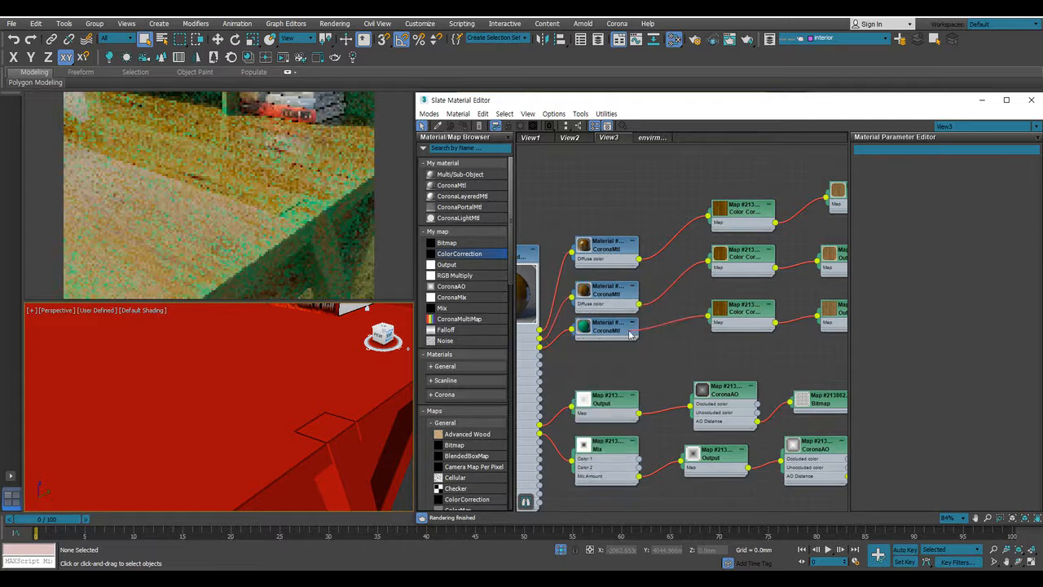
left_click(632, 326)
left_click(632, 324)
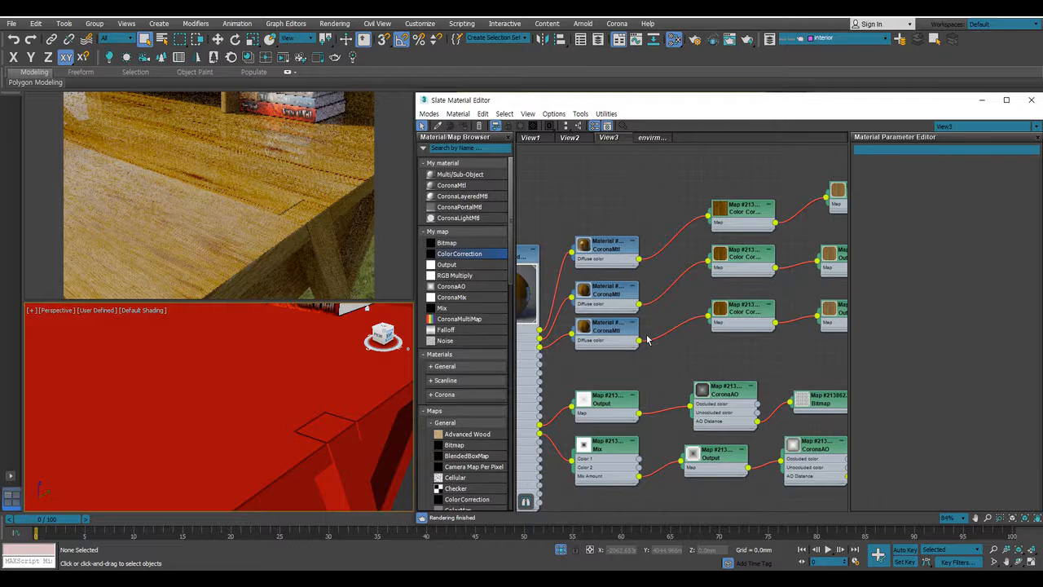
Raise the RGB Level of the lowest wood Output map to 1.2
middle_click_drag(770, 313, 712, 310)
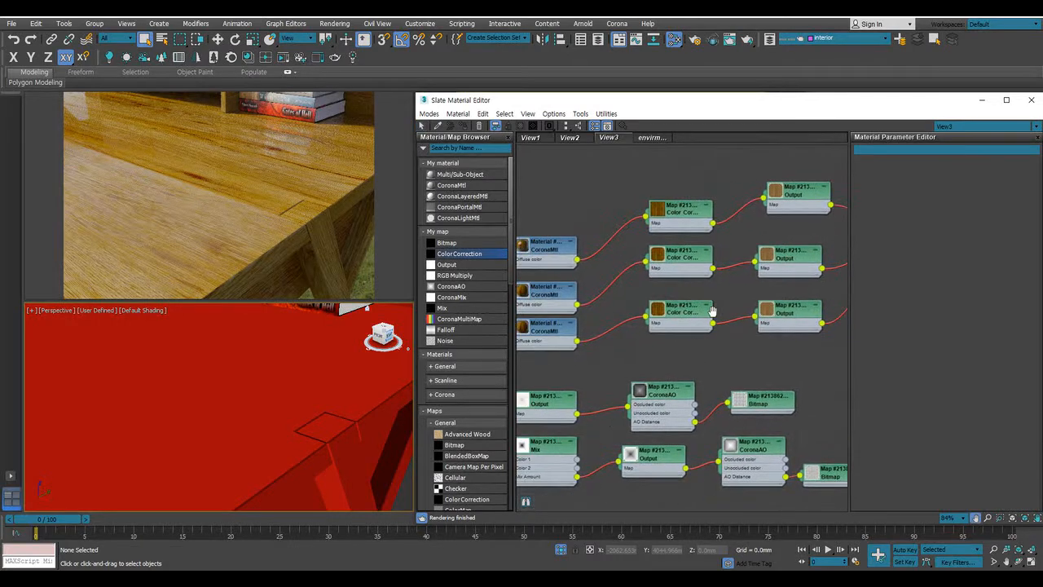
double_click(804, 316)
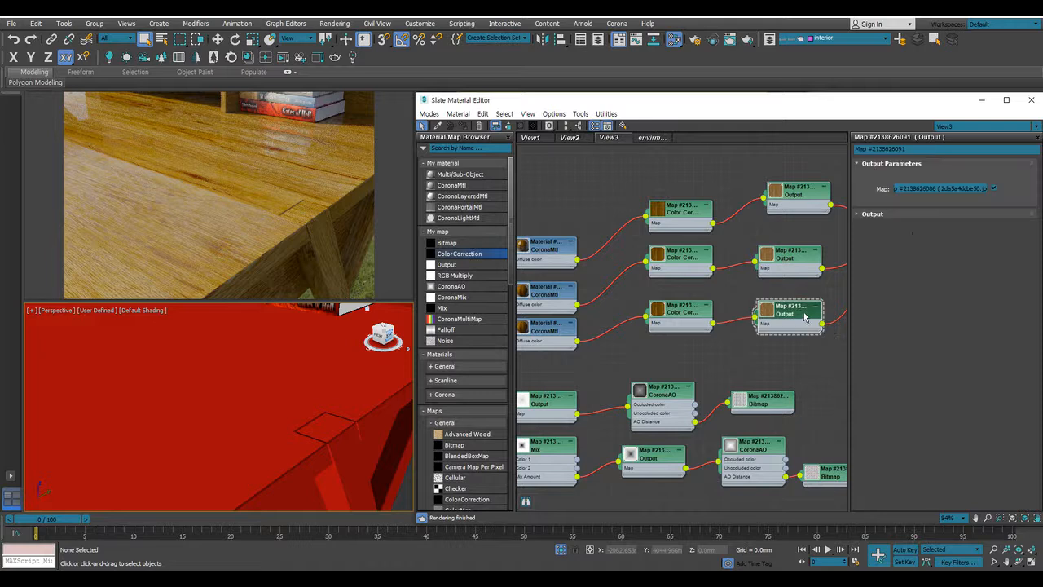
left_click(860, 216)
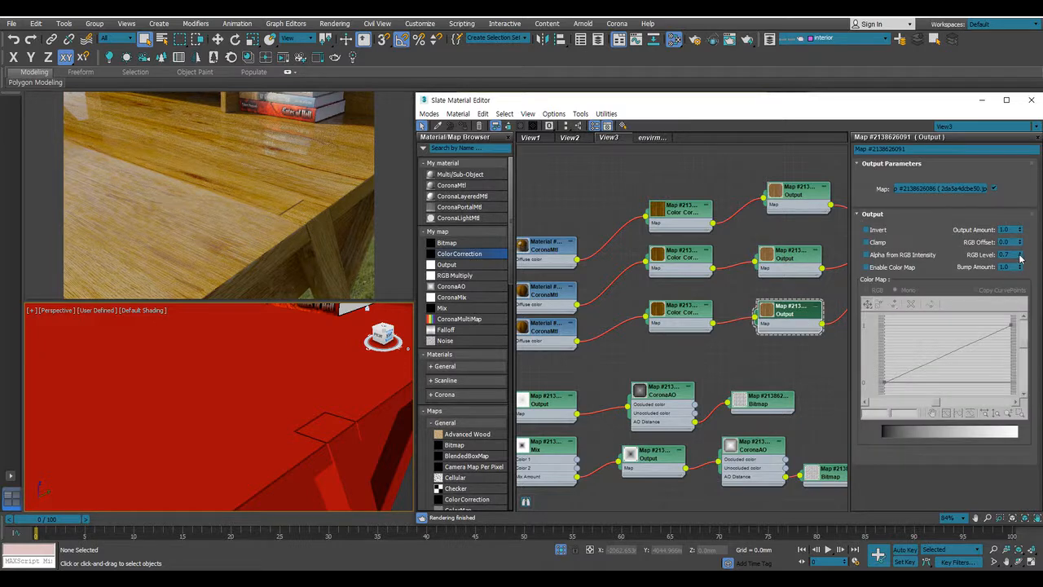
left_click(1019, 252)
left_click(1019, 252)
left_click(1020, 253)
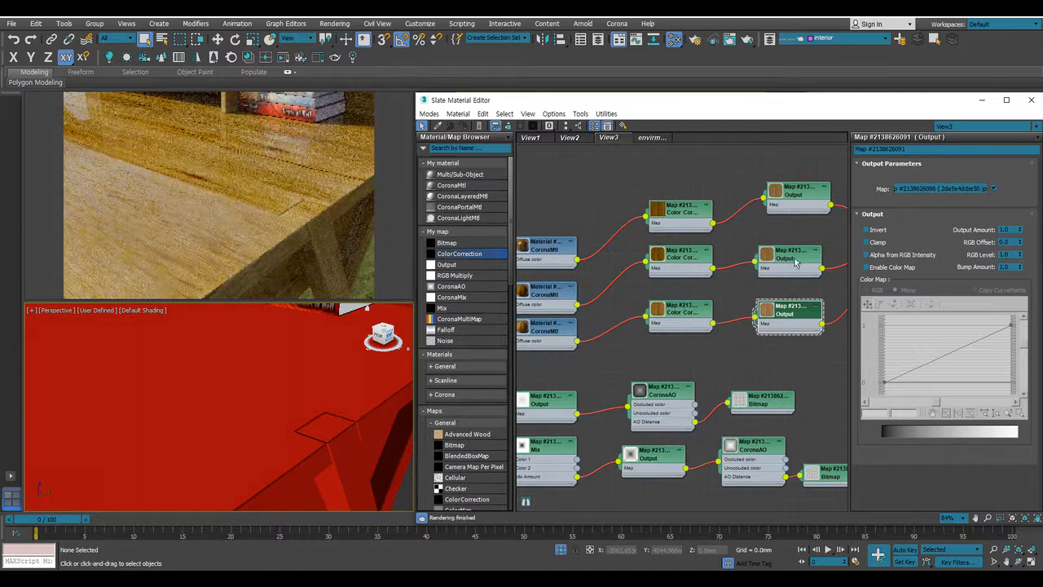
left_click(1021, 253)
left_click(1021, 253)
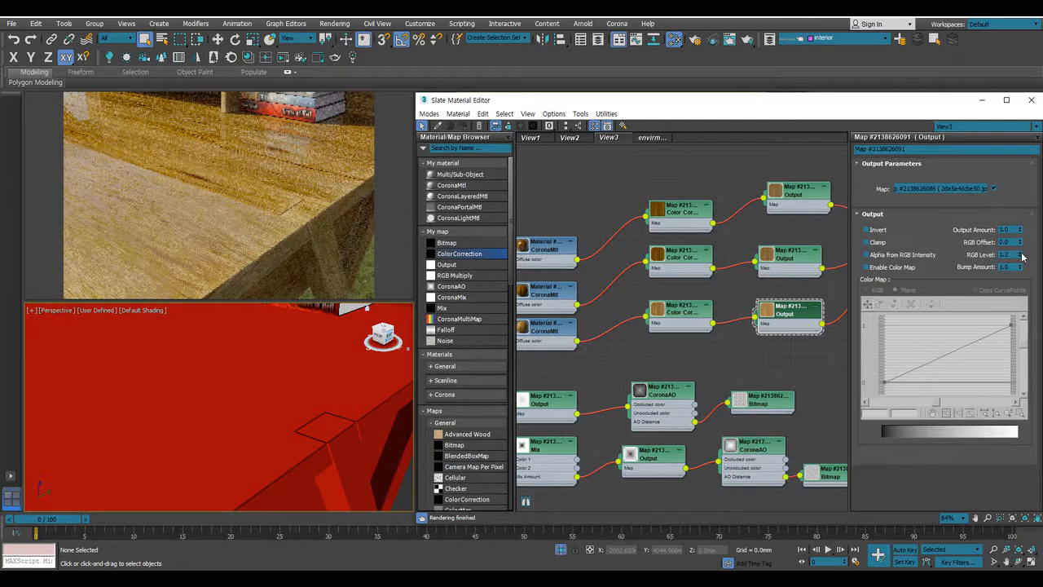
Lower the RGB Level of the middle wood Output map to 0.4
left_click(787, 255)
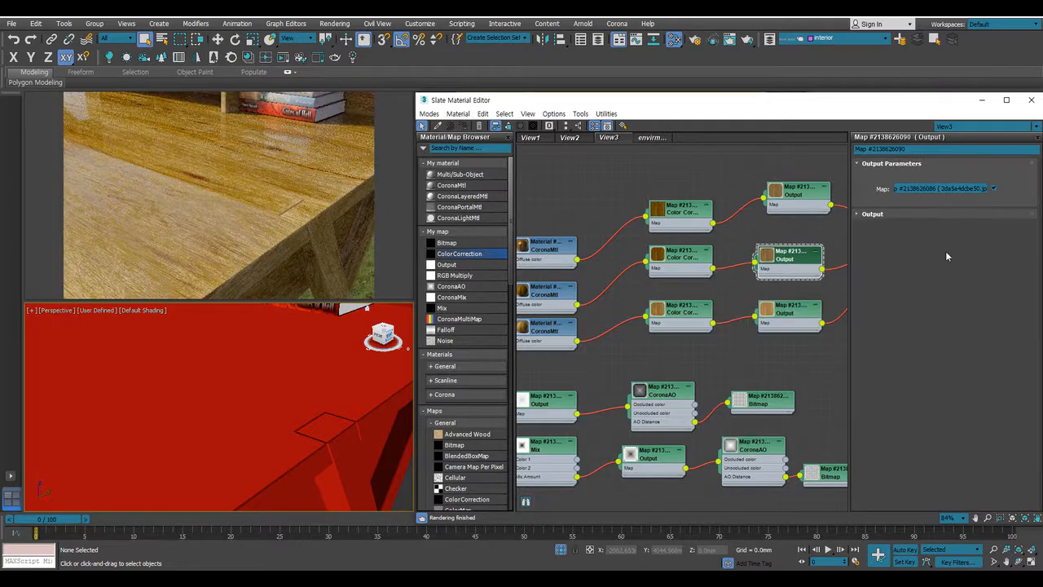
left_click(862, 216)
left_click(1019, 256)
left_click(1019, 257)
left_click(1020, 257)
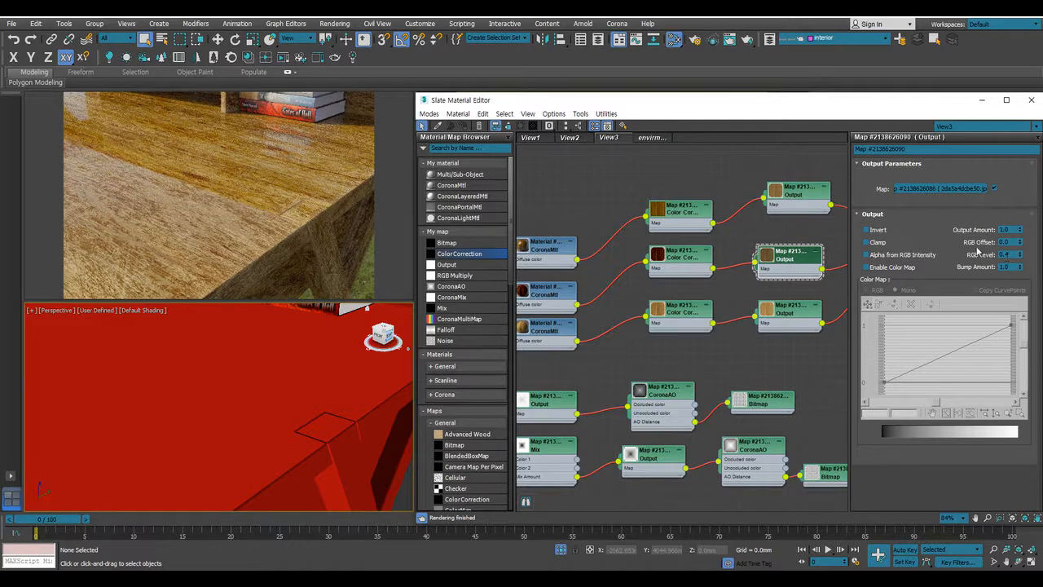
Set the middle ColorCorrection map's Brightness to -2.326 and Contrast to 4.319
double_click(683, 259)
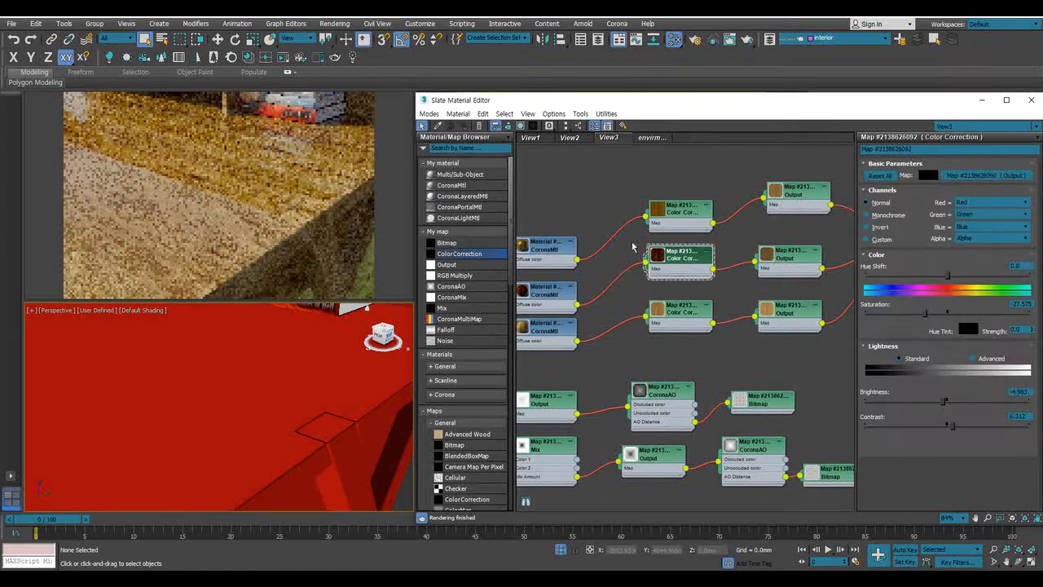
left_click_drag(946, 402, 949, 431)
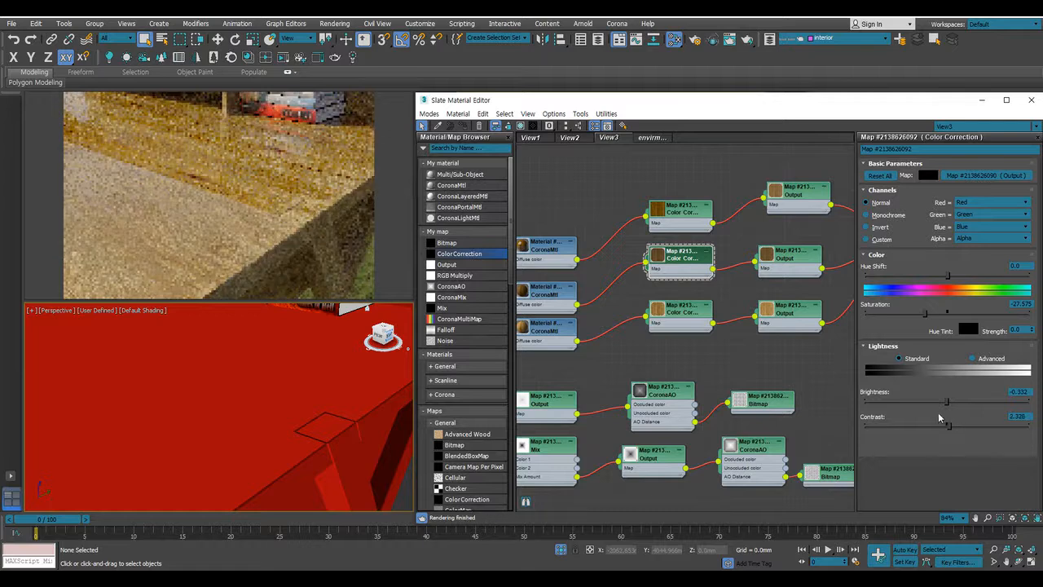
left_click_drag(946, 401, 945, 401)
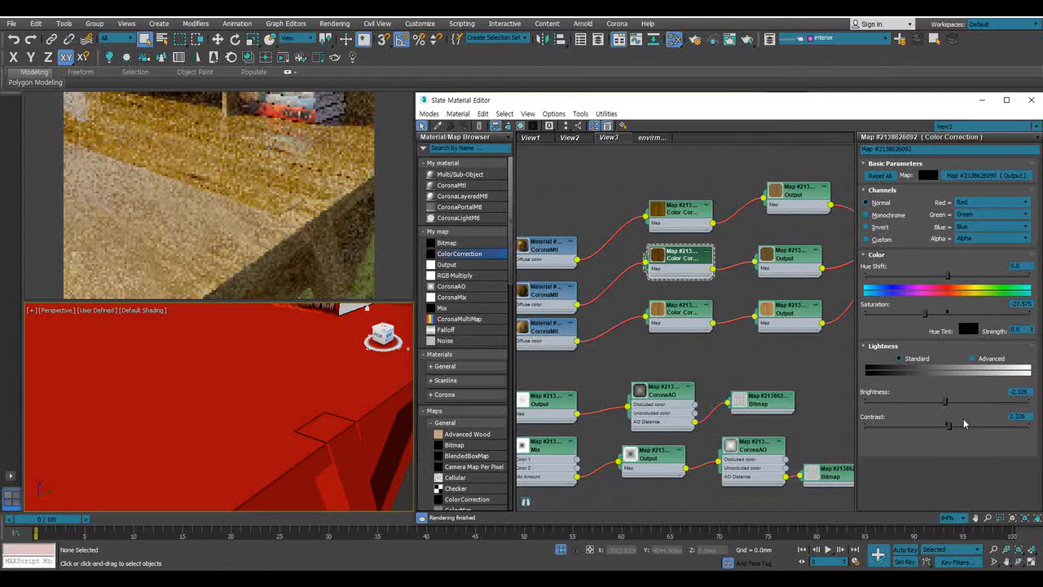
left_click_drag(947, 425, 951, 426)
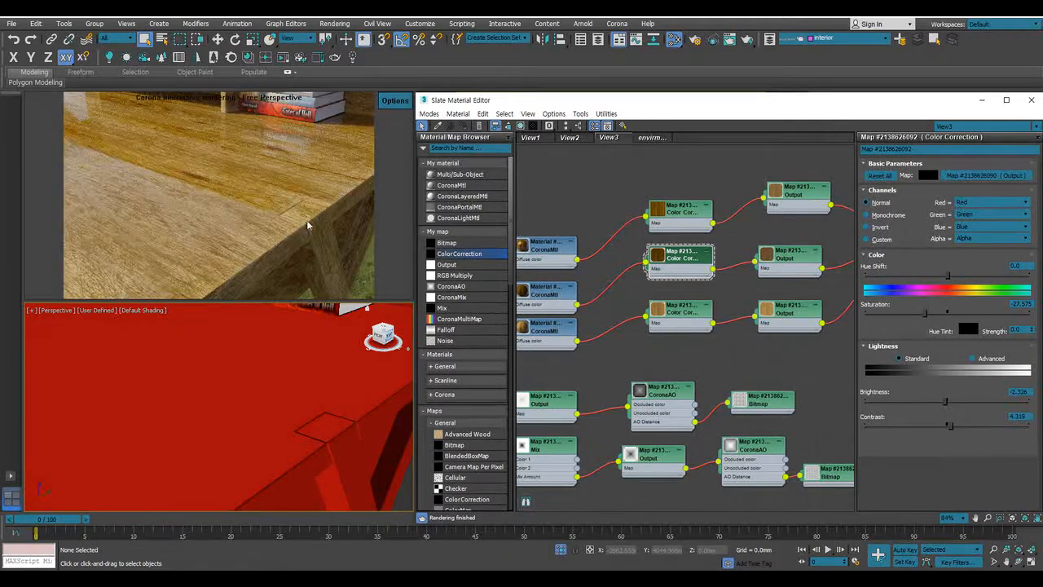
Examine the desk's edges and crossed legs in the interactive render and review the settings of both CoronaAO mask maps
scroll(314, 465, "down", 5)
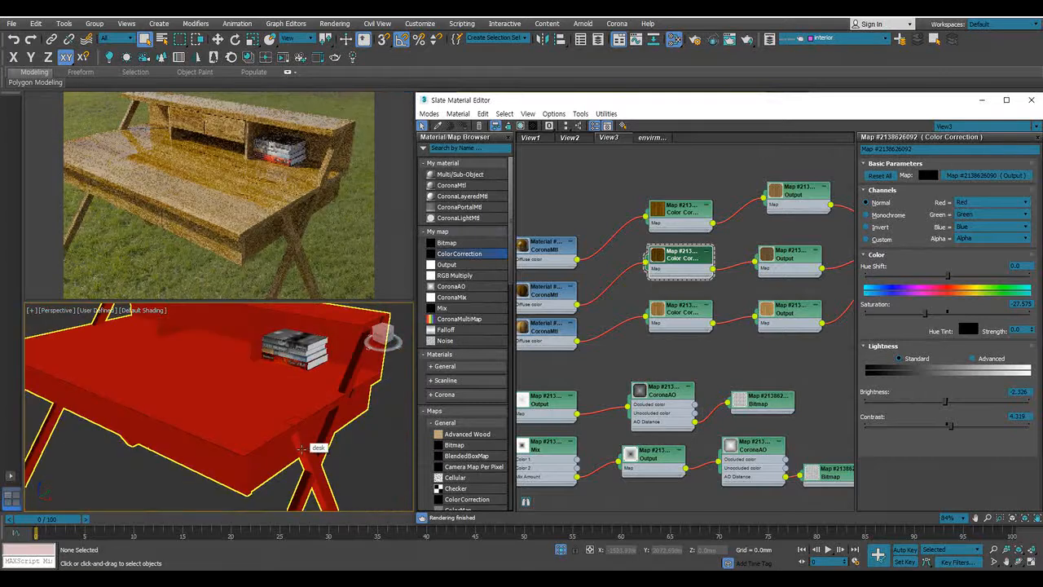
scroll(314, 464, "up", 5)
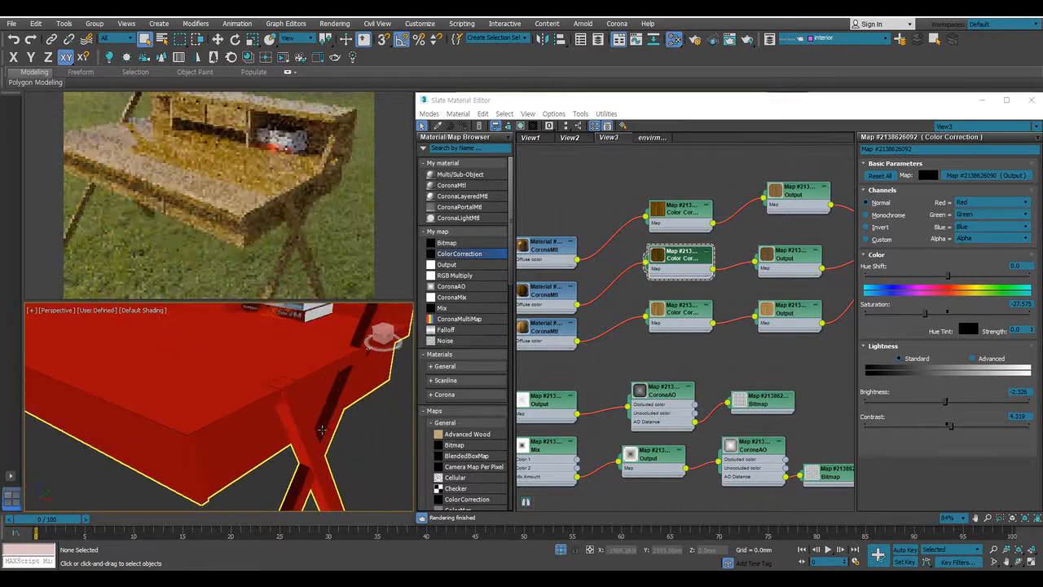
scroll(321, 428, "up", 3)
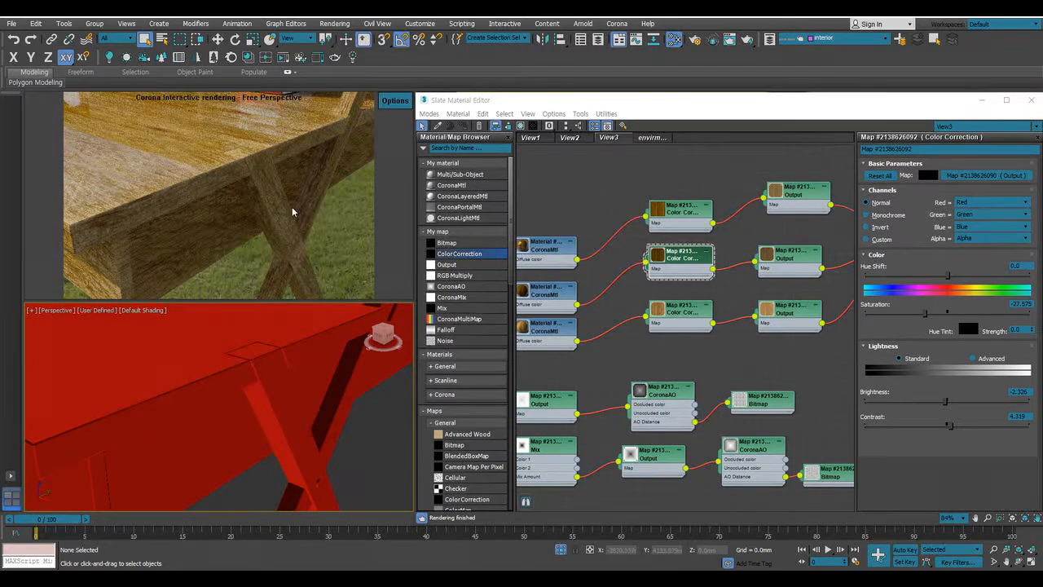
scroll(683, 308, "down", 3)
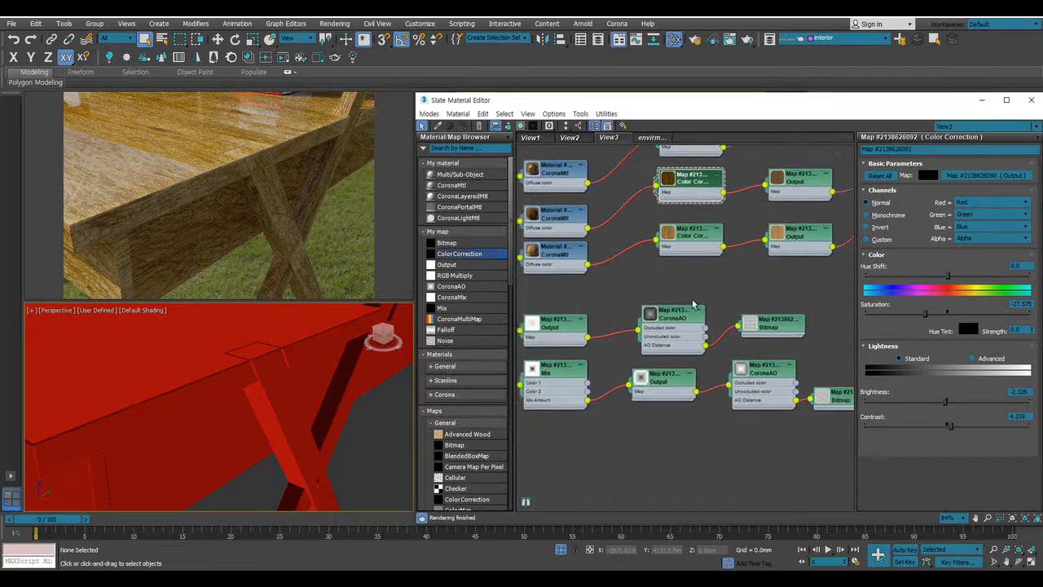
scroll(699, 327, "down", 3)
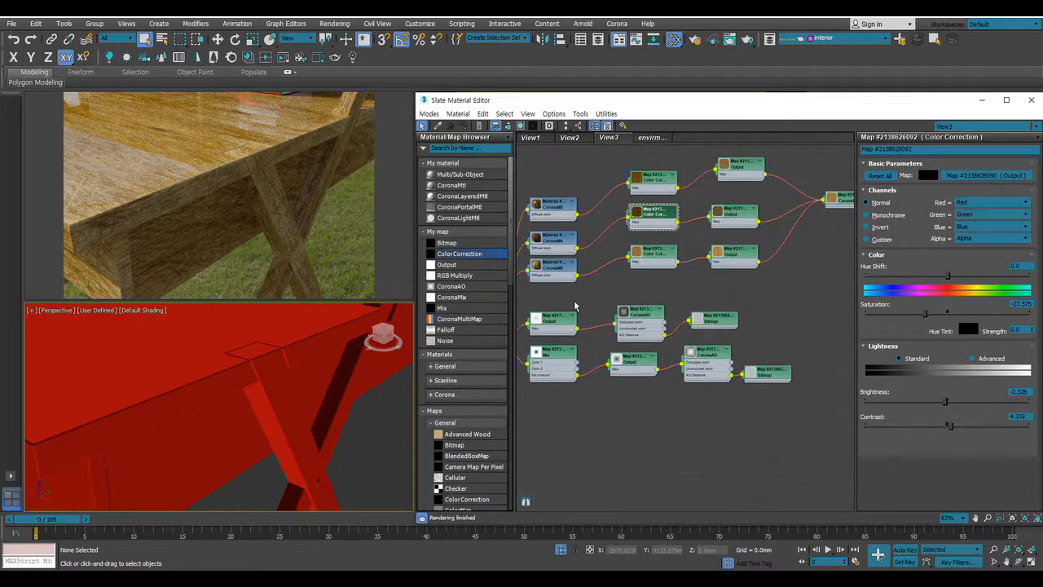
middle_click_drag(644, 295, 695, 321)
left_click(690, 340)
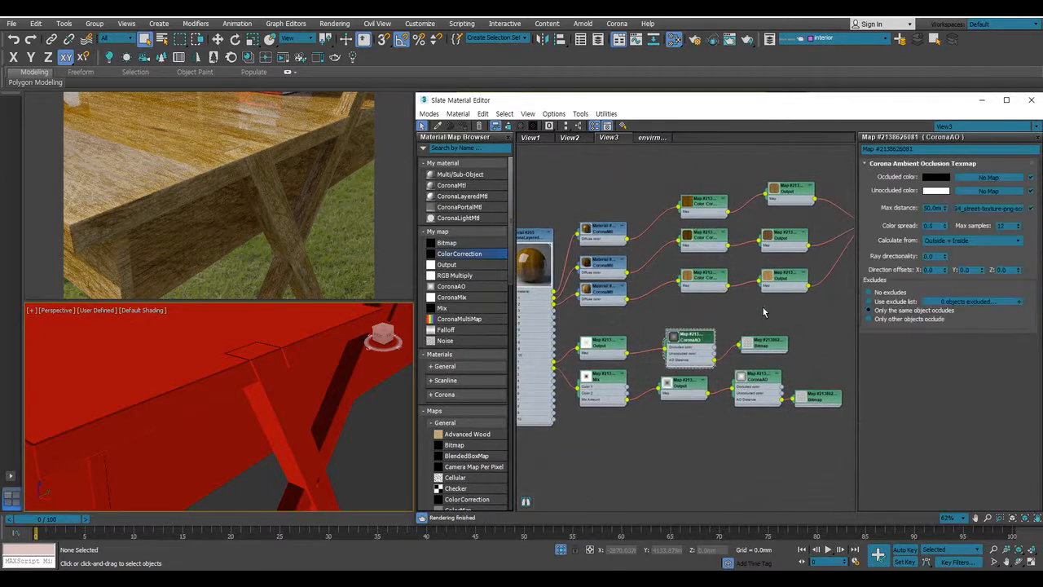
left_click(758, 388)
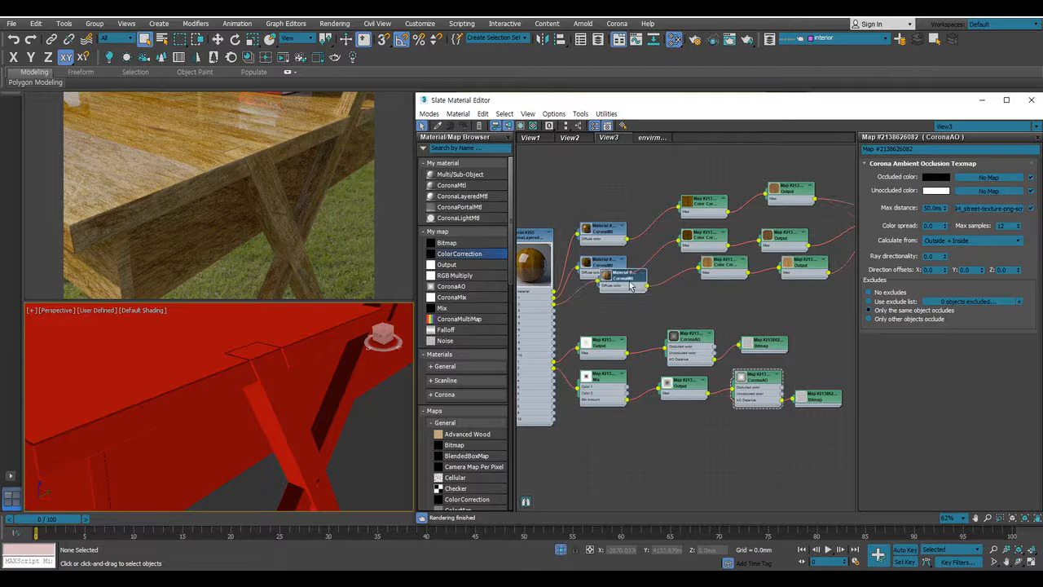
Disconnect the lowest ColorCorrection map from its CoronaMtl to expose that layer's plain green diffuse color
left_click_drag(626, 300, 645, 258)
middle_click_drag(636, 277, 636, 290)
left_click_drag(676, 250, 624, 283)
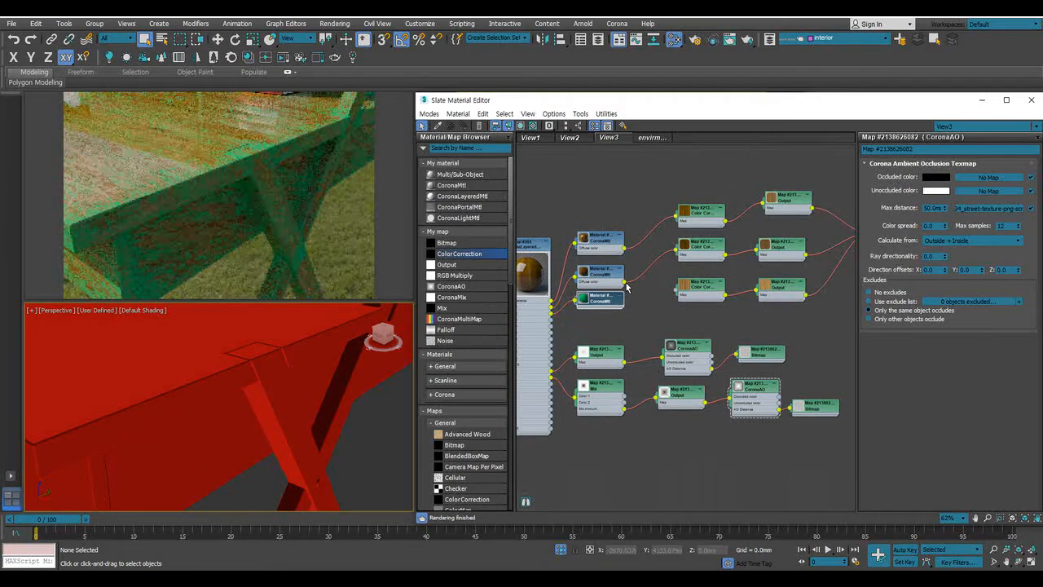
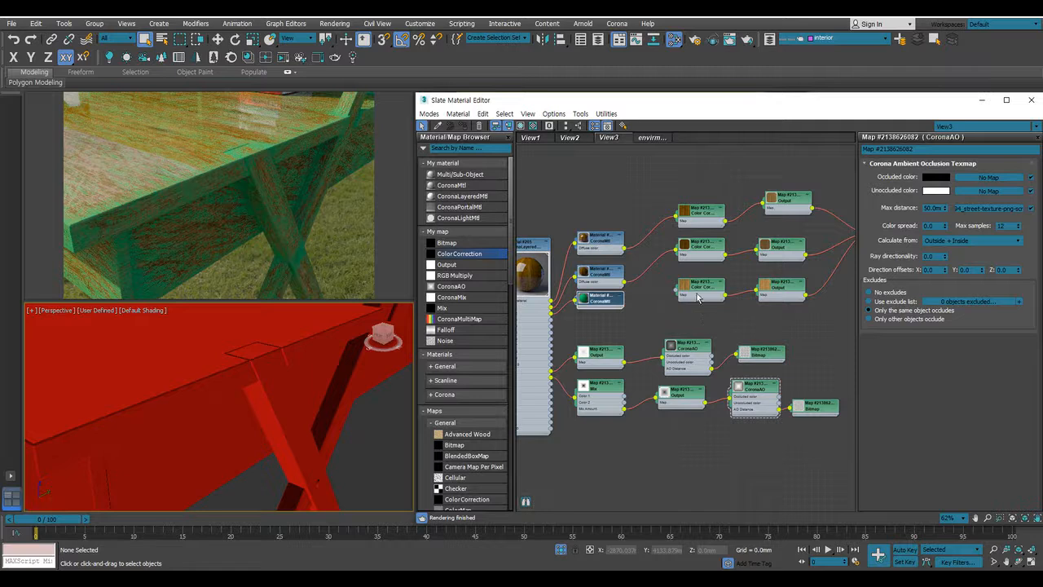
Try a Max distance of 15 mm on the lower CoronaAO map, and settle on 20 mm
middle_click_drag(732, 369, 687, 346)
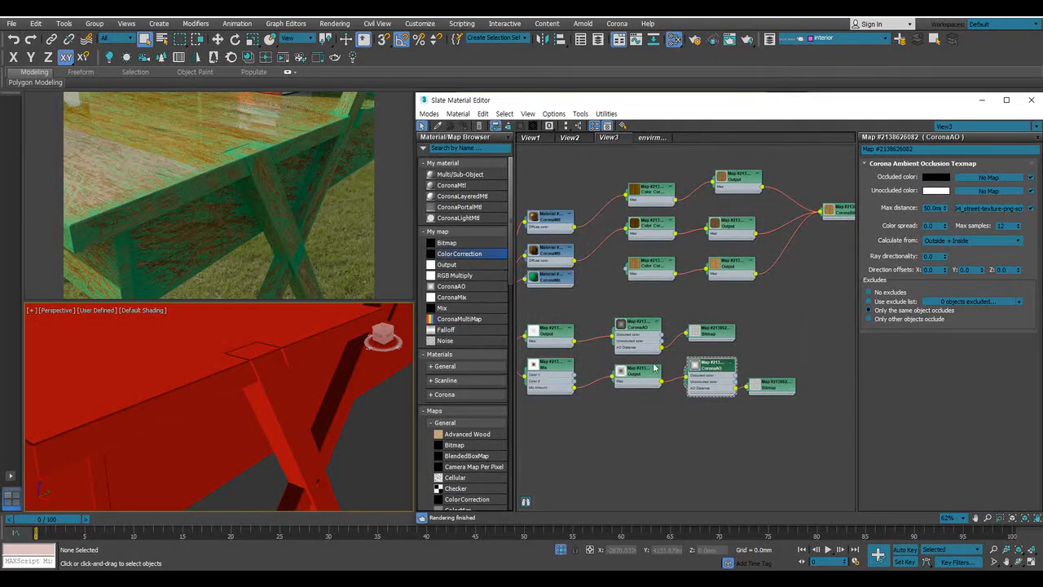
middle_click_drag(648, 373, 751, 348)
middle_click_drag(836, 345, 741, 362)
left_click(928, 208)
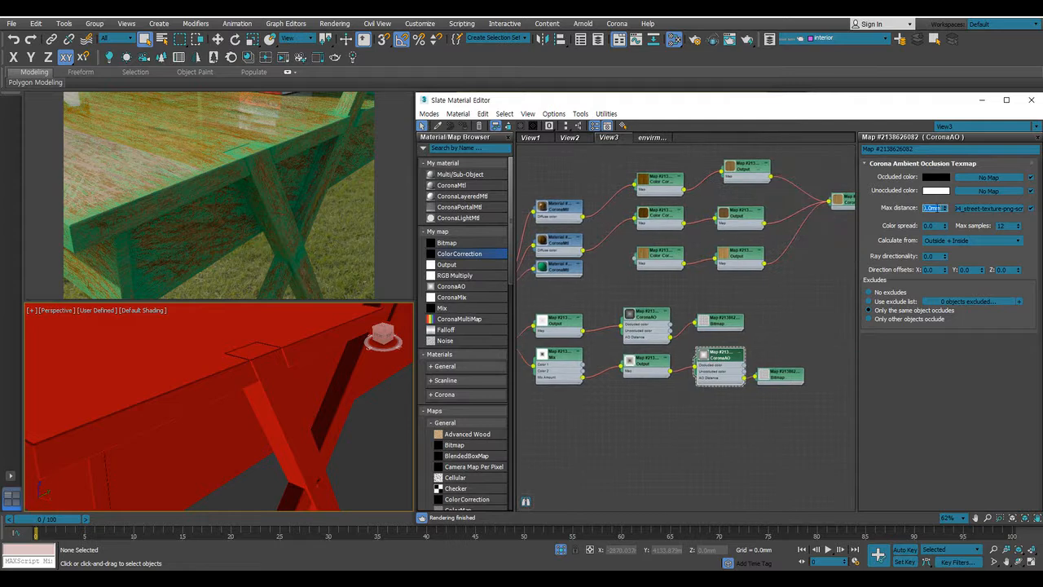
type("15")
key("Return")
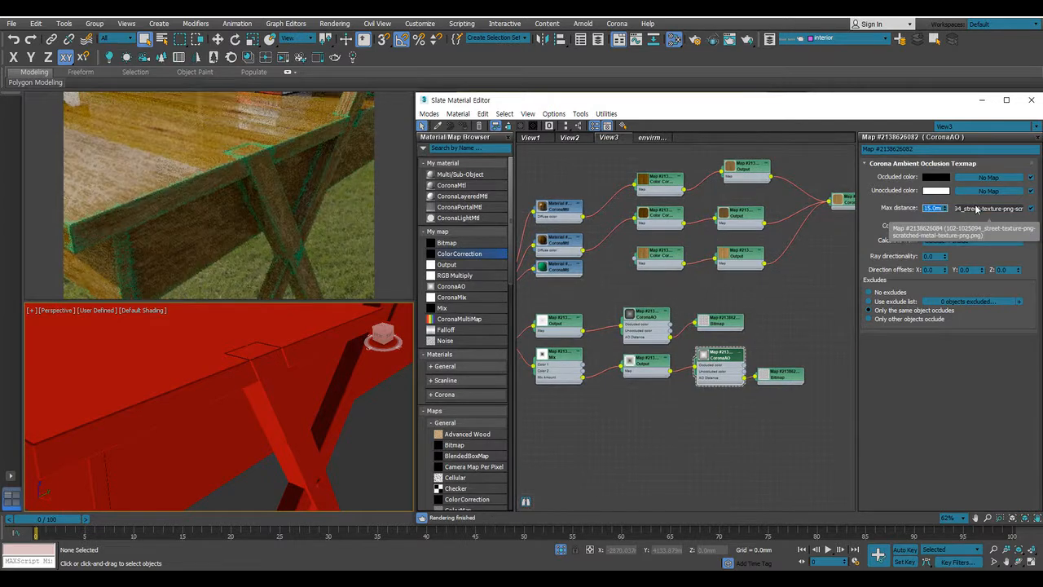
type("20")
key("Return")
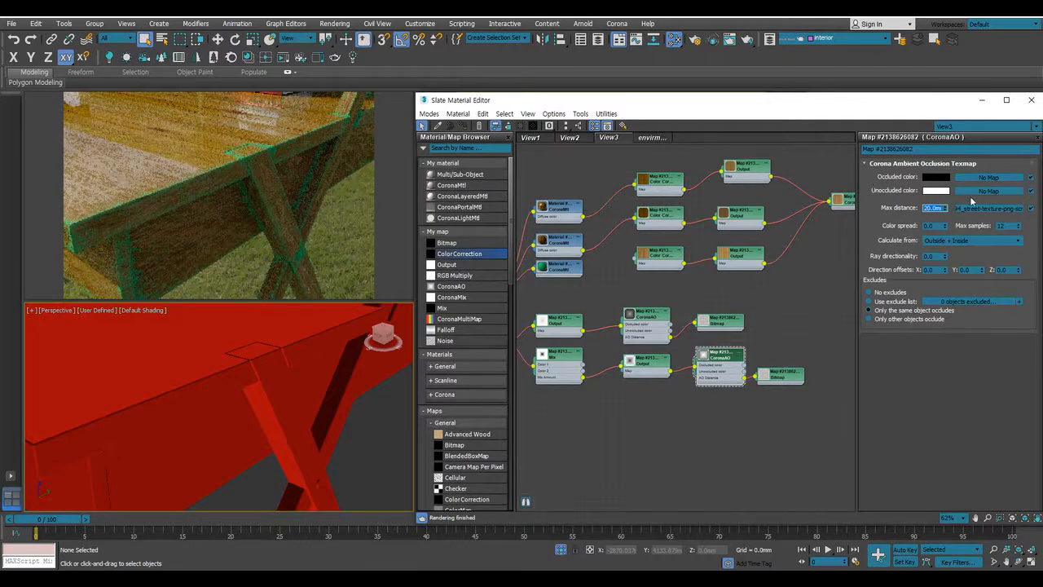
Reconnect the lowest ColorCorrection map to the Diffuse color of the lowest layer's CoronaMtl
middle_click_drag(632, 259, 705, 276)
left_click_drag(708, 272, 660, 294)
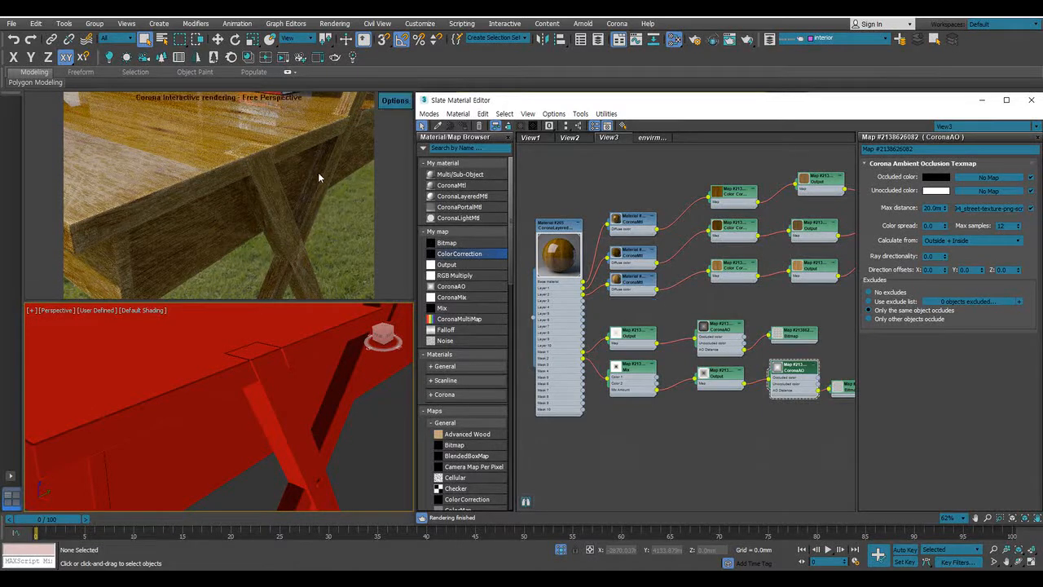
Temporarily disconnect the middle layer's ColorCorrection map to check its coverage on the desk corner, and reconnect it to Diffuse color
middle_click_drag(195, 383, 277, 417)
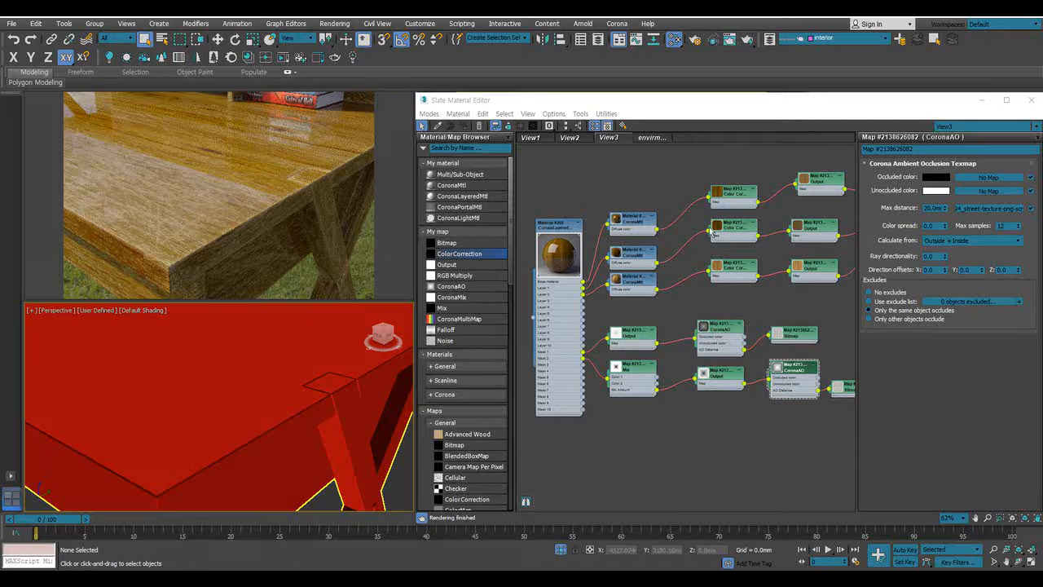
left_click_drag(657, 263, 683, 257)
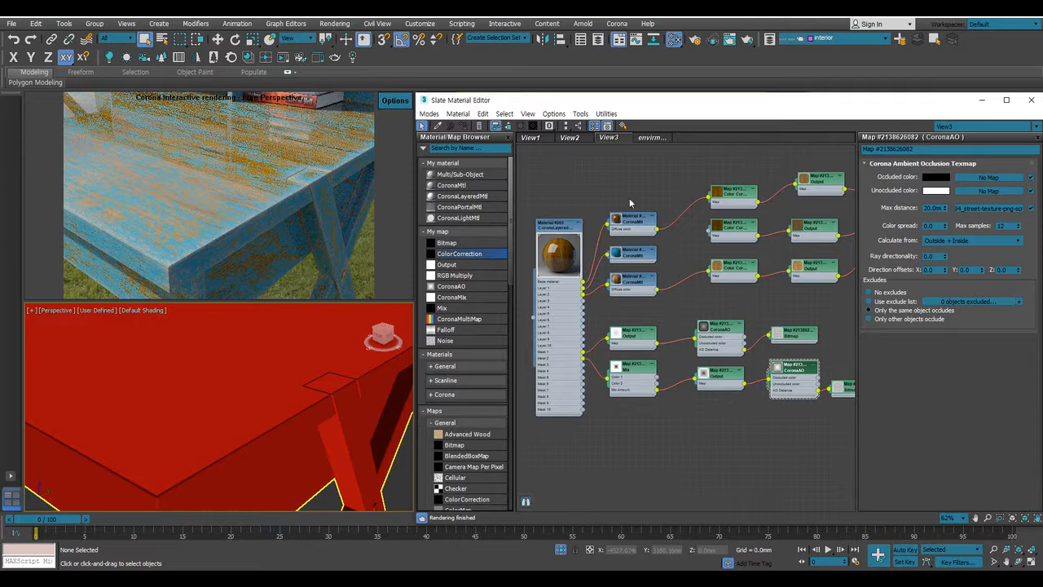
left_click_drag(650, 255, 658, 262)
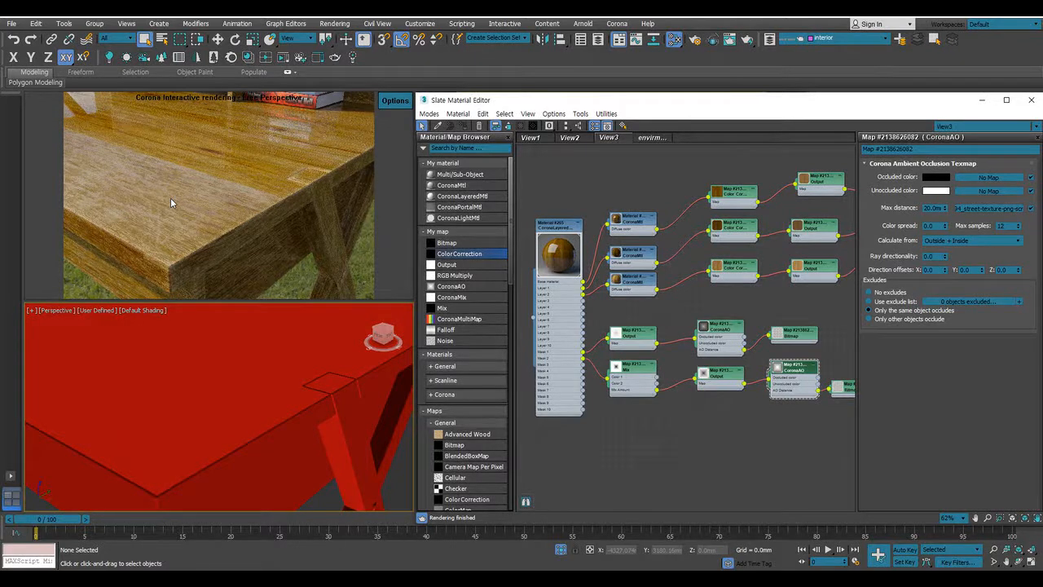
Set the Reflection Level to 1.0 on the middle and lowest layers' CoronaMtl materials, moving the lowest node slightly down
middle_click_drag(631, 259, 595, 237)
double_click(594, 238)
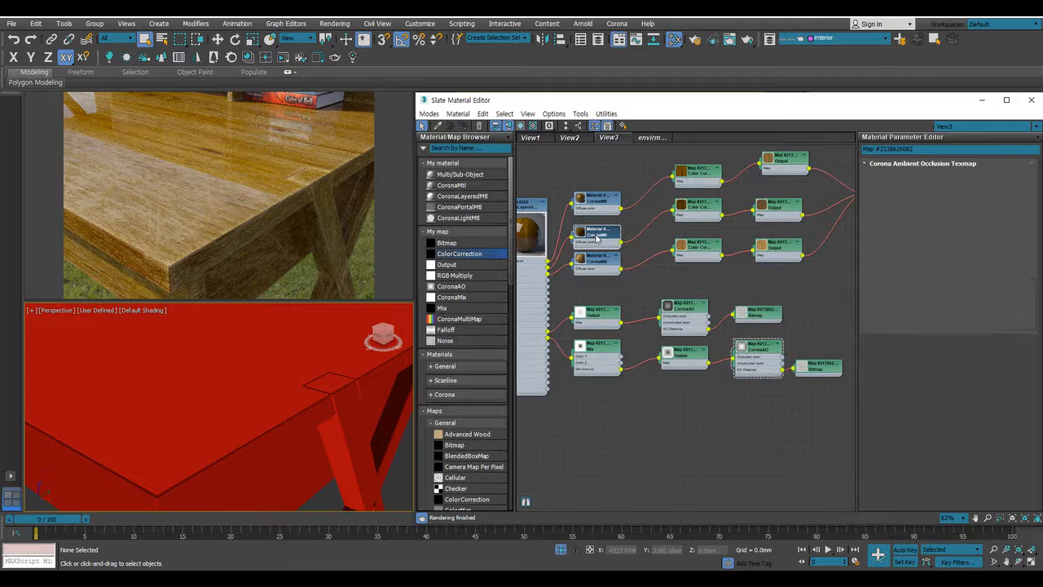
left_click(930, 229)
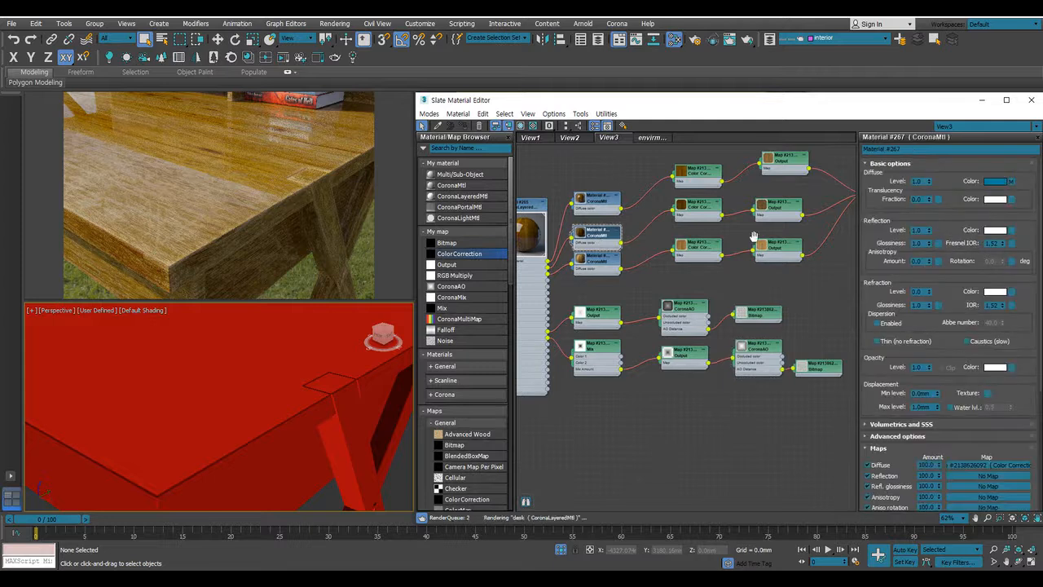
left_click_drag(594, 264, 594, 272)
double_click(594, 275)
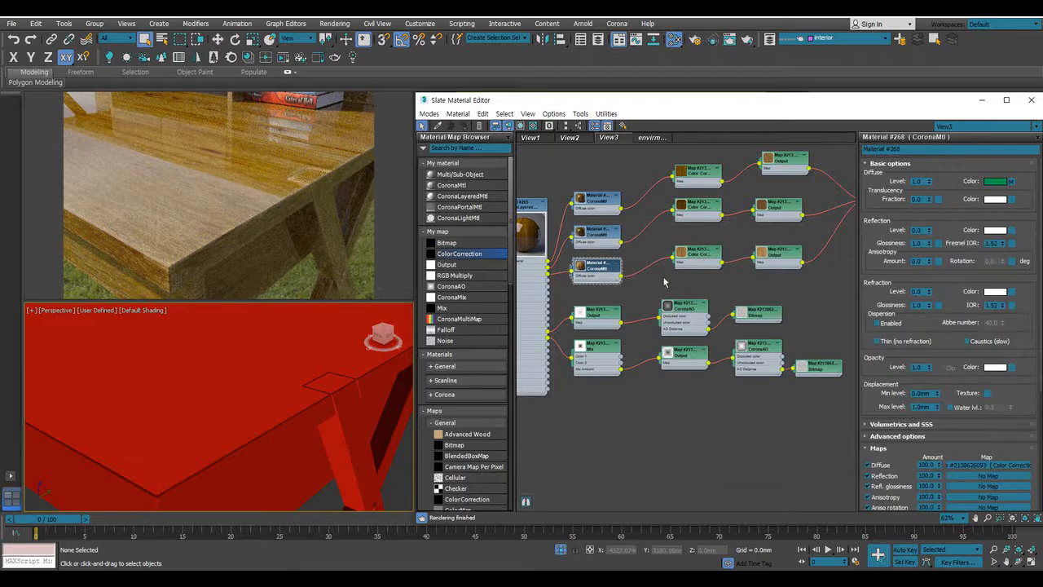
Set the reflection Glossiness to 0.3 on the lowest layer's CoronaMtl
left_click_drag(929, 230, 926, 218)
double_click(921, 243)
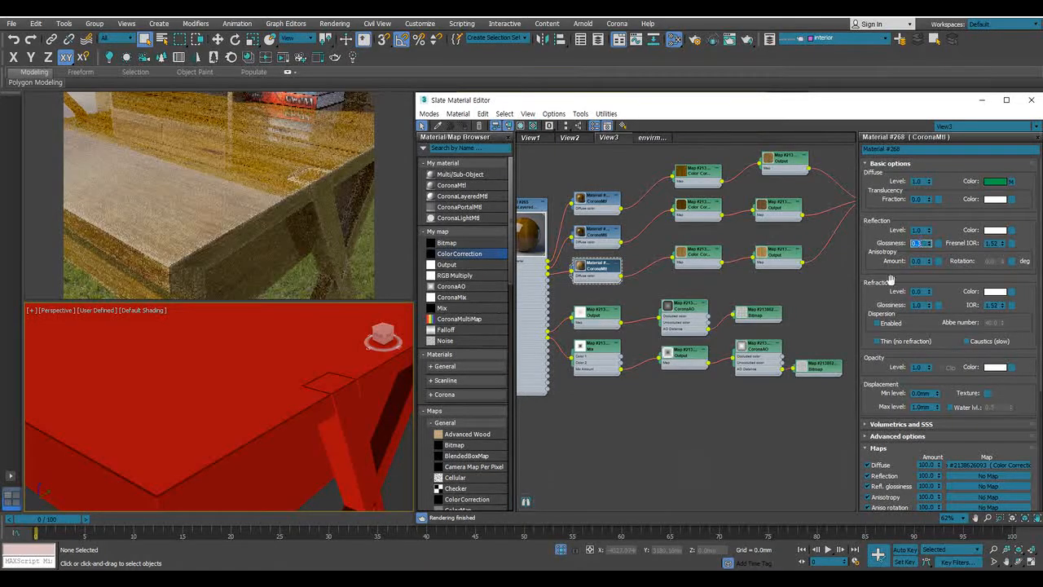
middle_click_drag(665, 274, 698, 332)
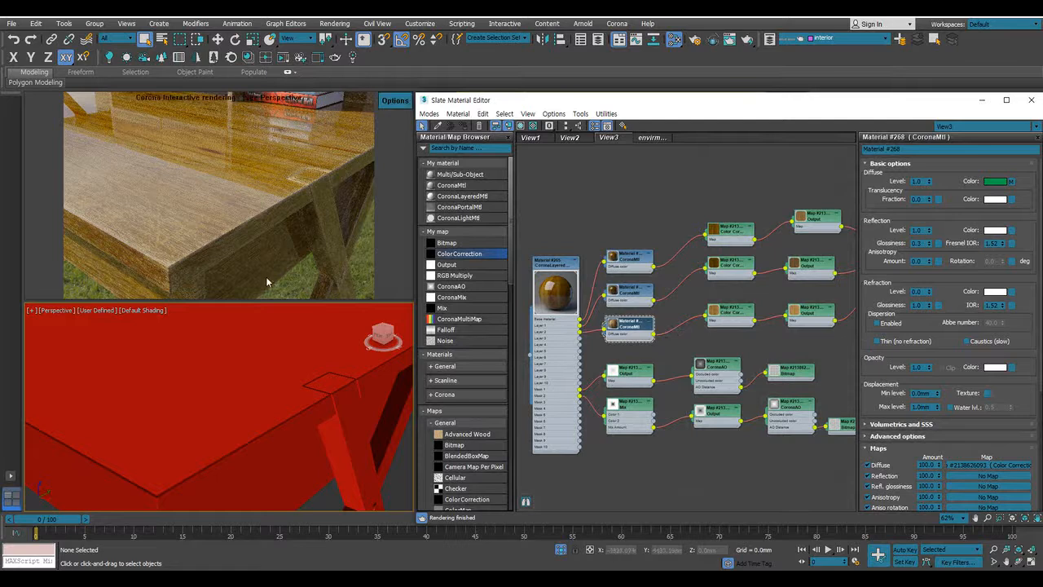
Inspect the middle layer's CoronaMtl settings and examine the reflections on the desk as a whole and close up
scroll(623, 284, "up", 4)
left_click(650, 290)
double_click(651, 290)
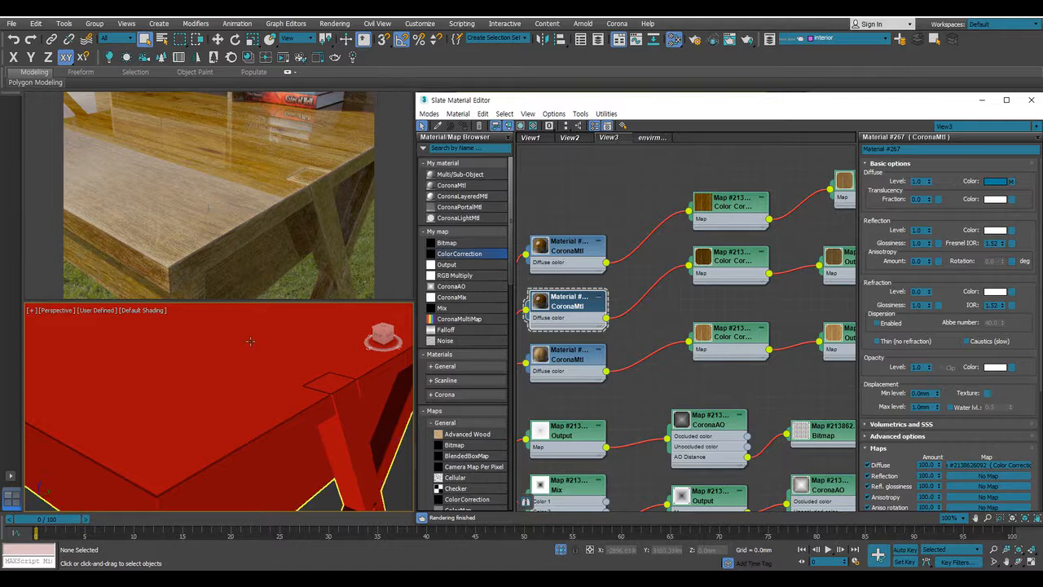
scroll(259, 356, "down", 5)
middle_click_drag(259, 355, 204, 380)
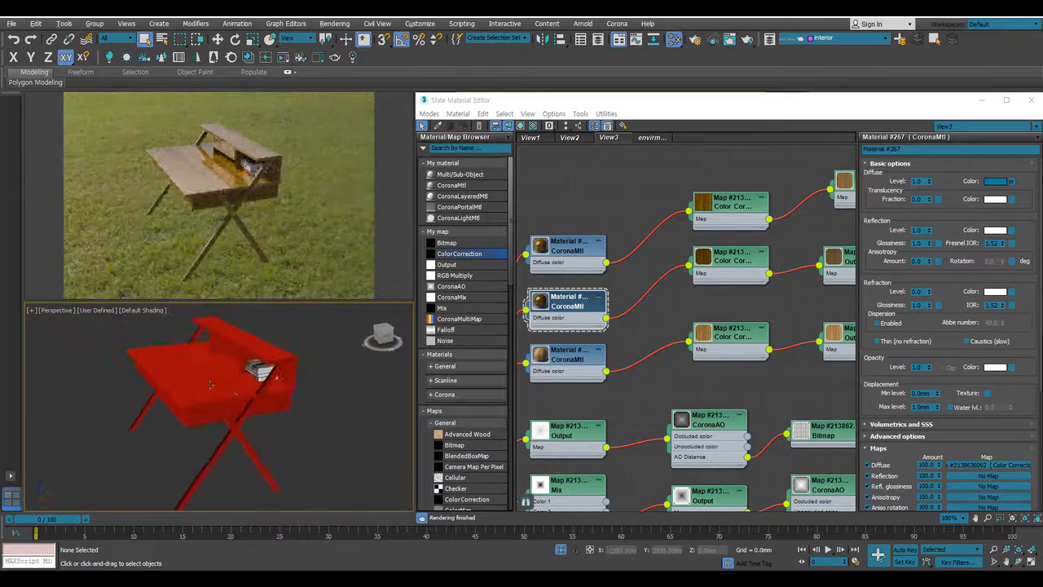
scroll(203, 380, "up", 4)
scroll(204, 381, "up", 5)
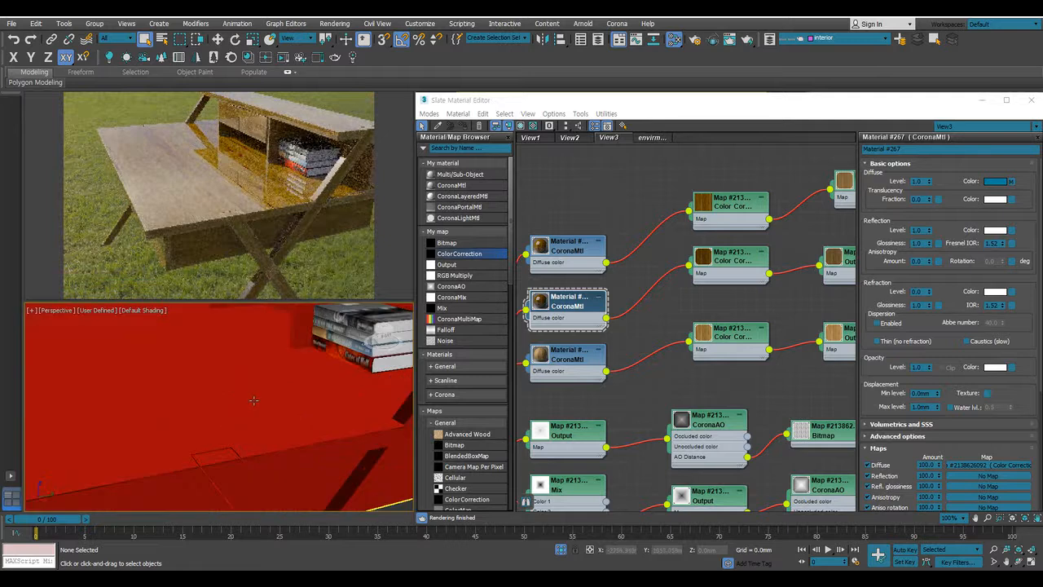
scroll(768, 292, "down", 6)
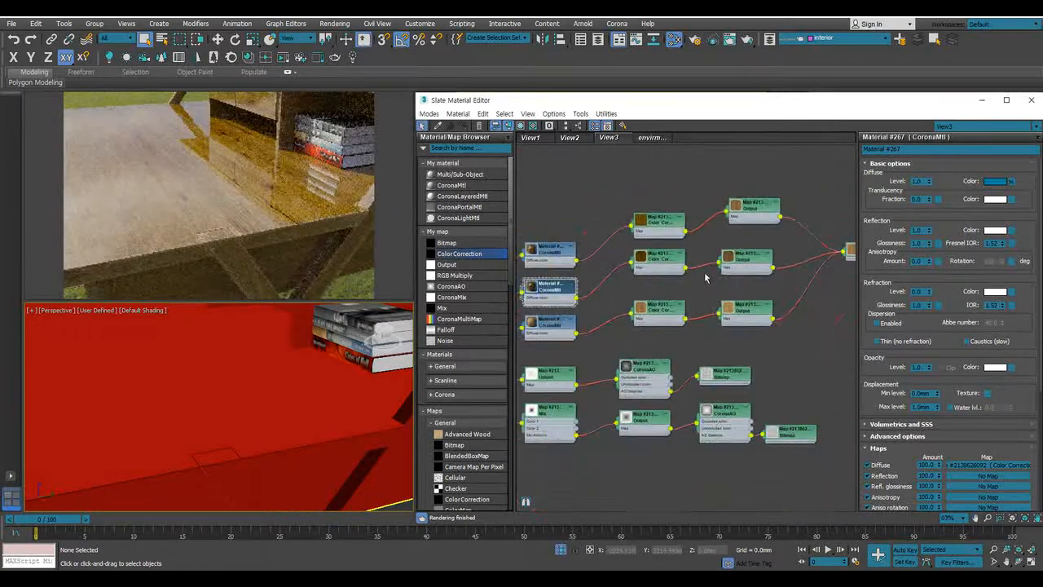
scroll(716, 290, "up", 3)
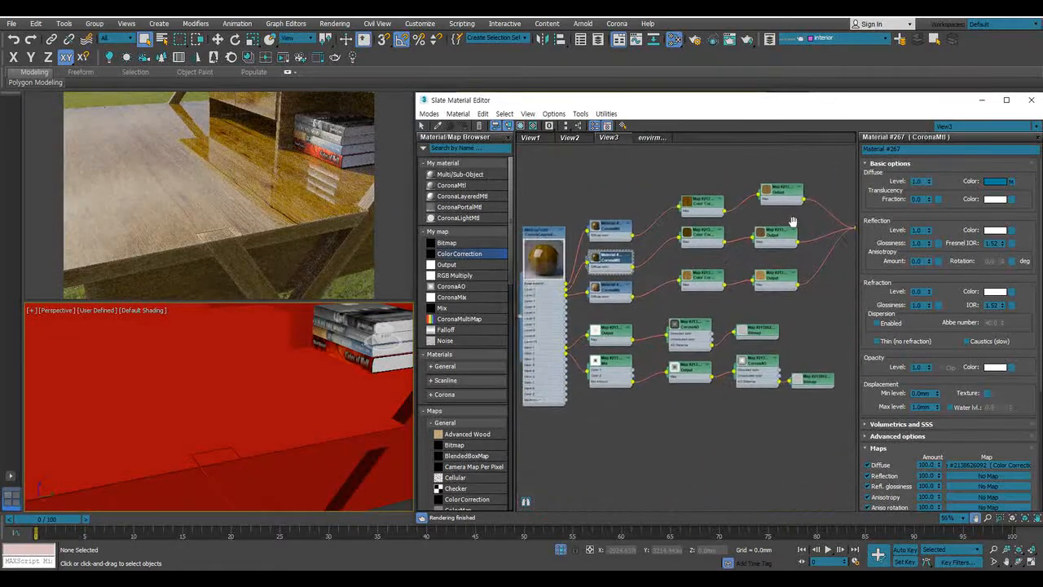
scroll(794, 235, "down", 1)
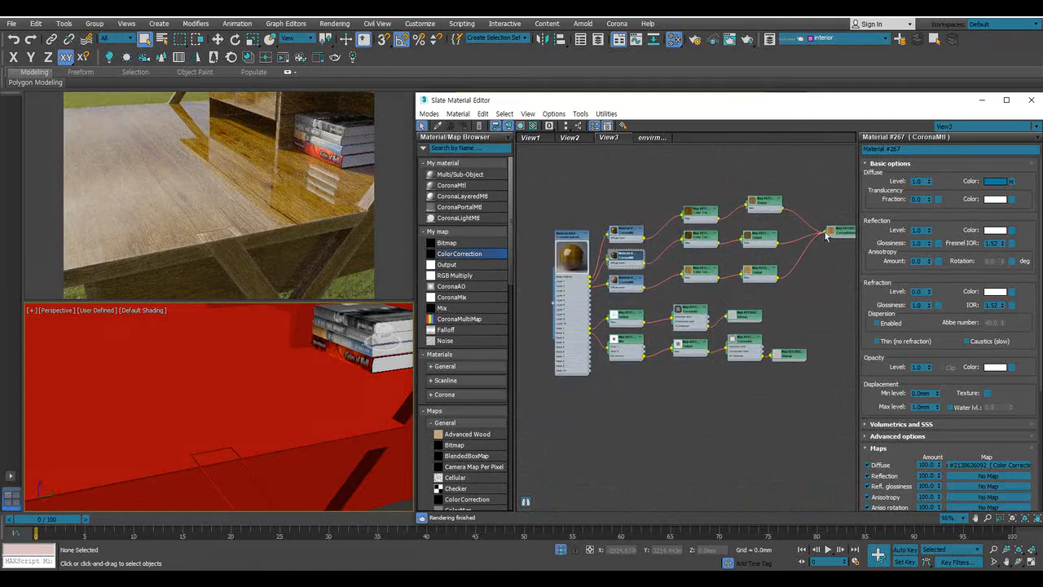
Connect the shared wood bitmap to the Refl. gloss. input of the uppermost CoronaMtl, the base layer
left_click(629, 234)
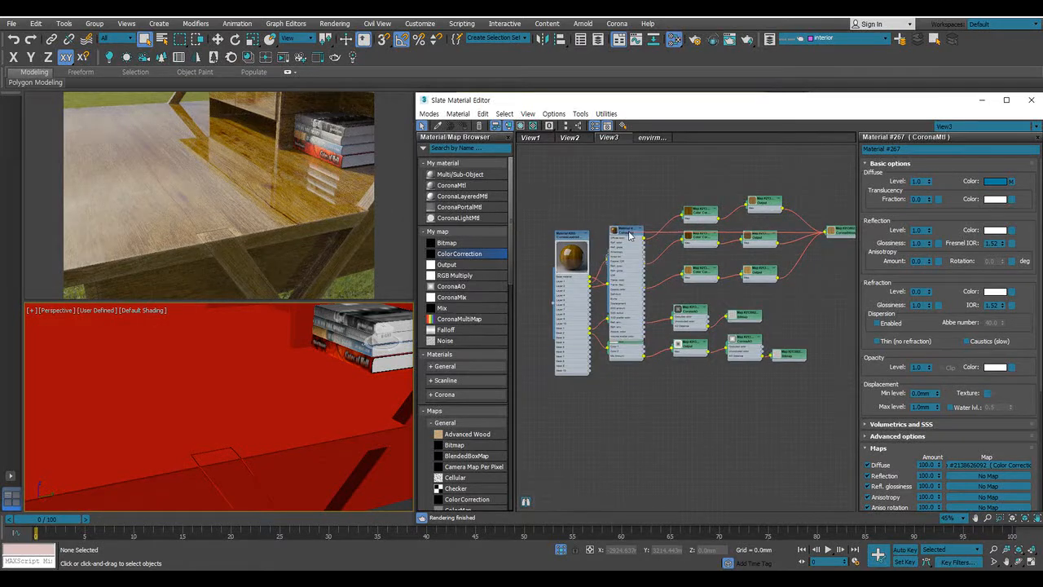
left_click_drag(629, 232, 629, 232)
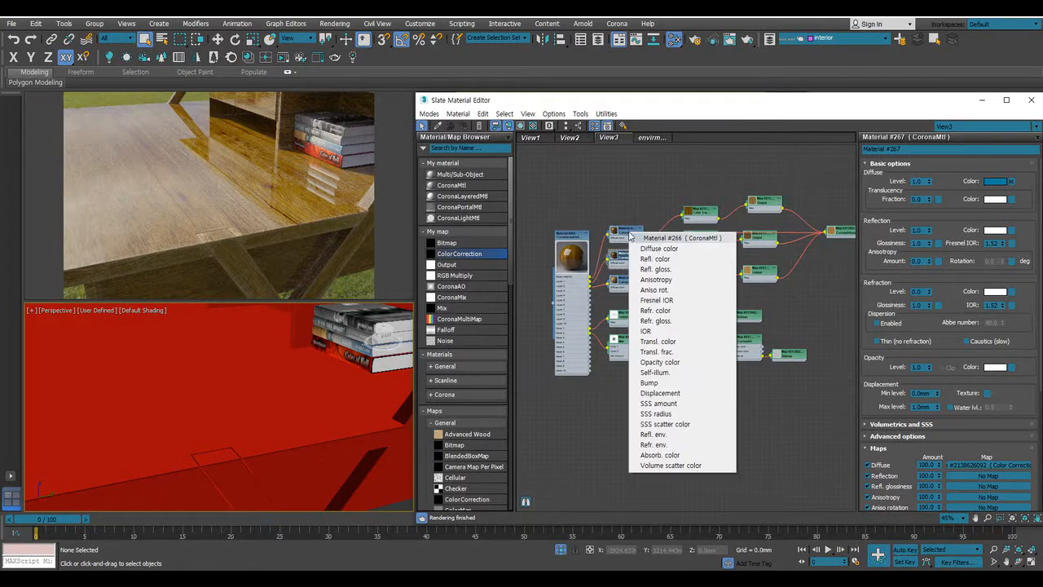
left_click(664, 271)
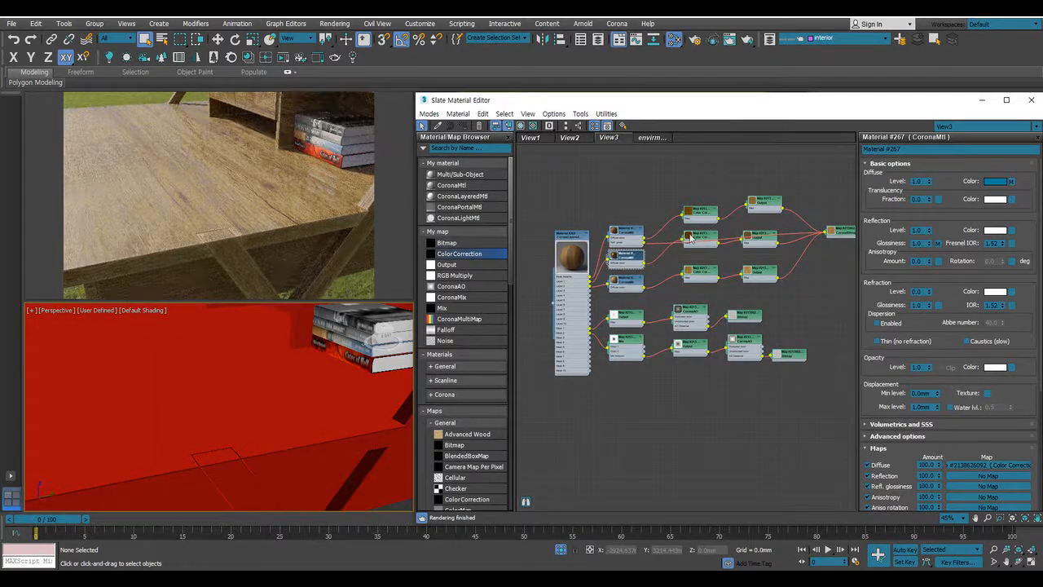
Insert an Output map between the wood bitmap and the base CoronaMtl's Refl. gloss. input, with RGB Level 3.0
left_click_drag(447, 269, 682, 276)
scroll(671, 246, "up", 5)
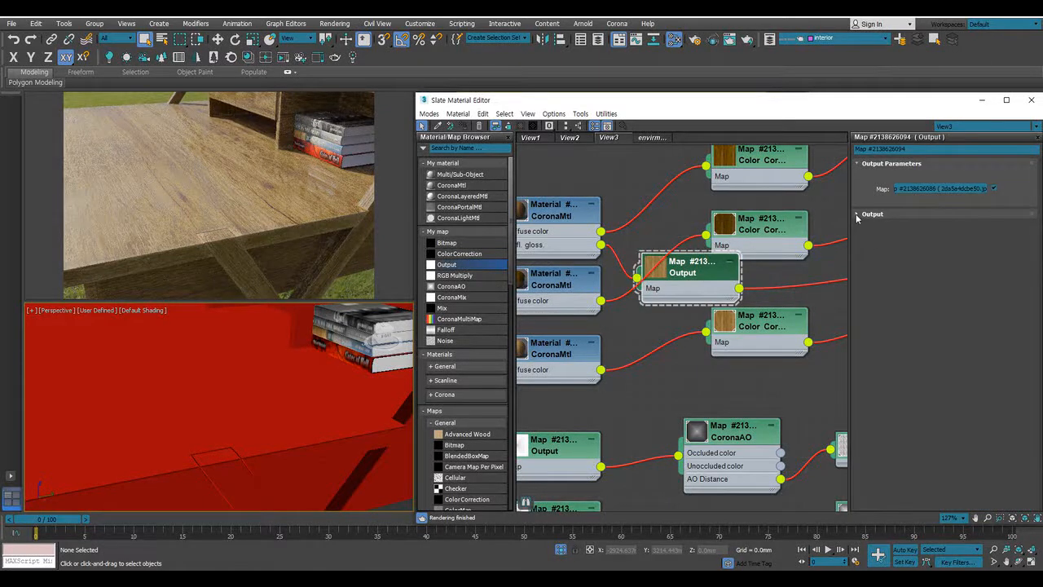
left_click(857, 213)
double_click(1011, 254)
type("1.2")
key("Return")
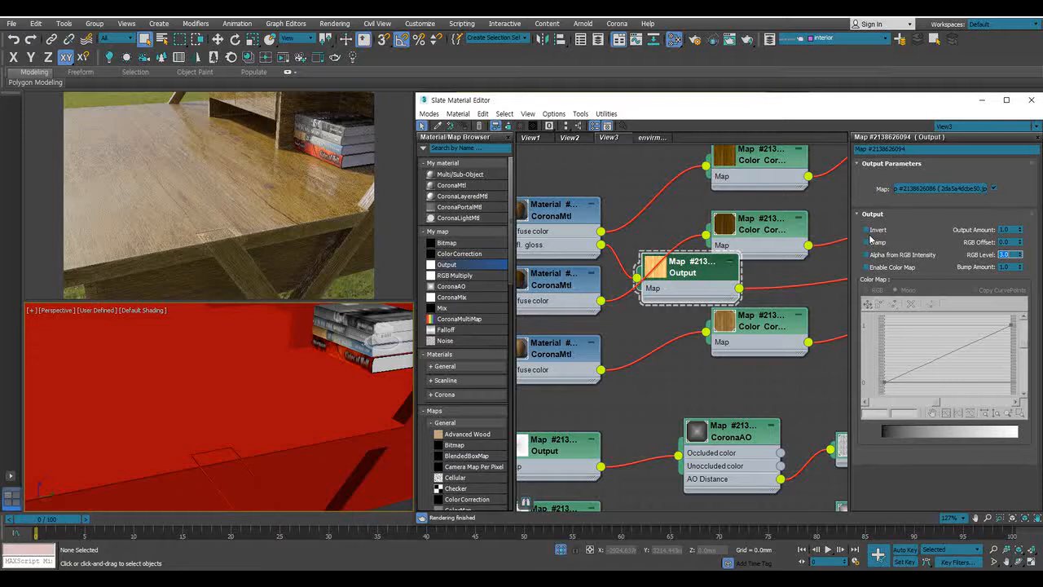
Disconnect the middle and lowest CoronaMtl materials from the CoronaLayeredMtl to isolate the base layer on the desk
middle_click_drag(575, 204, 629, 286)
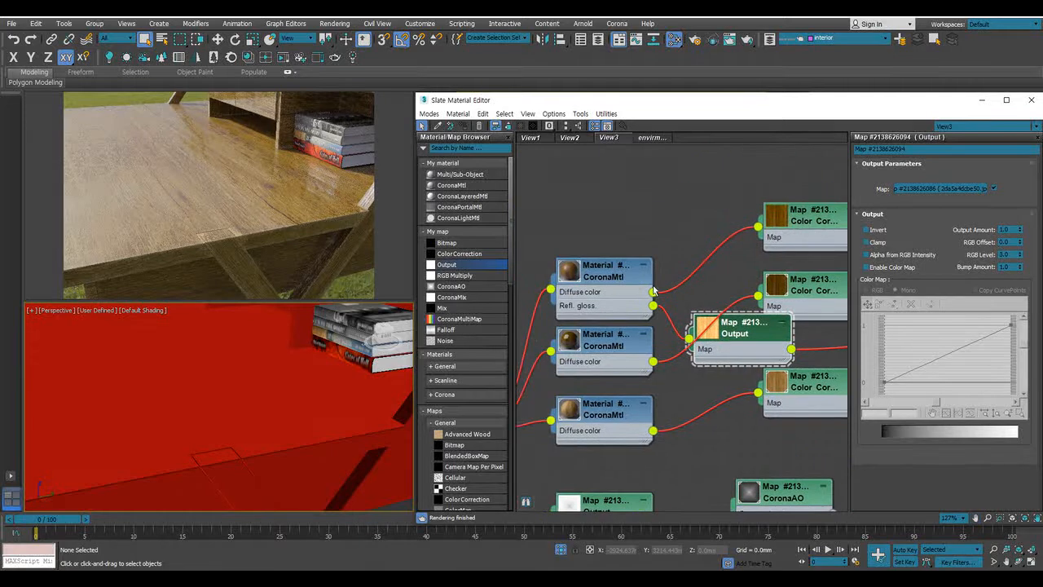
scroll(652, 292, "down", 2)
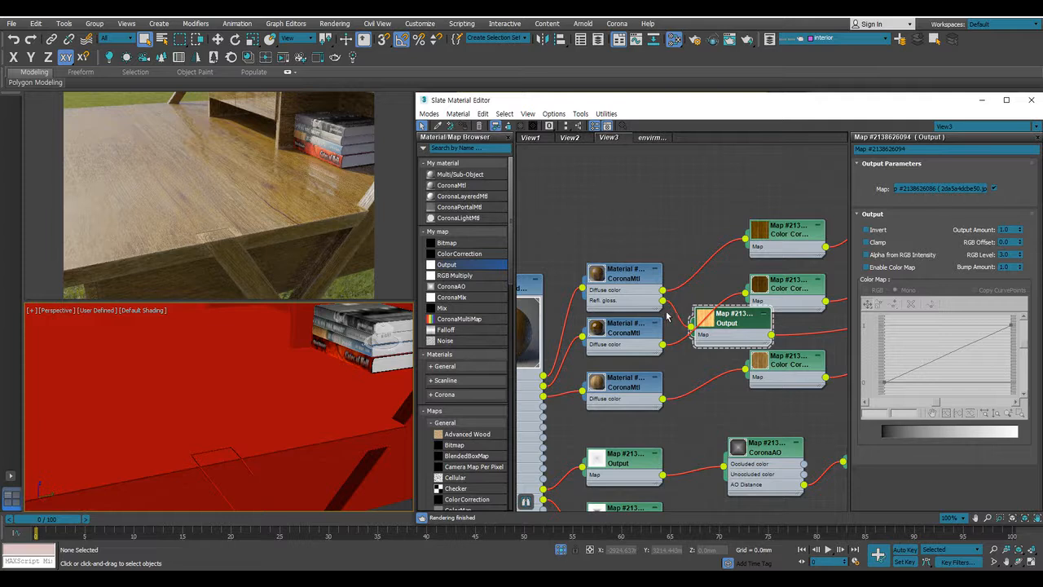
scroll(287, 349, "down", 5)
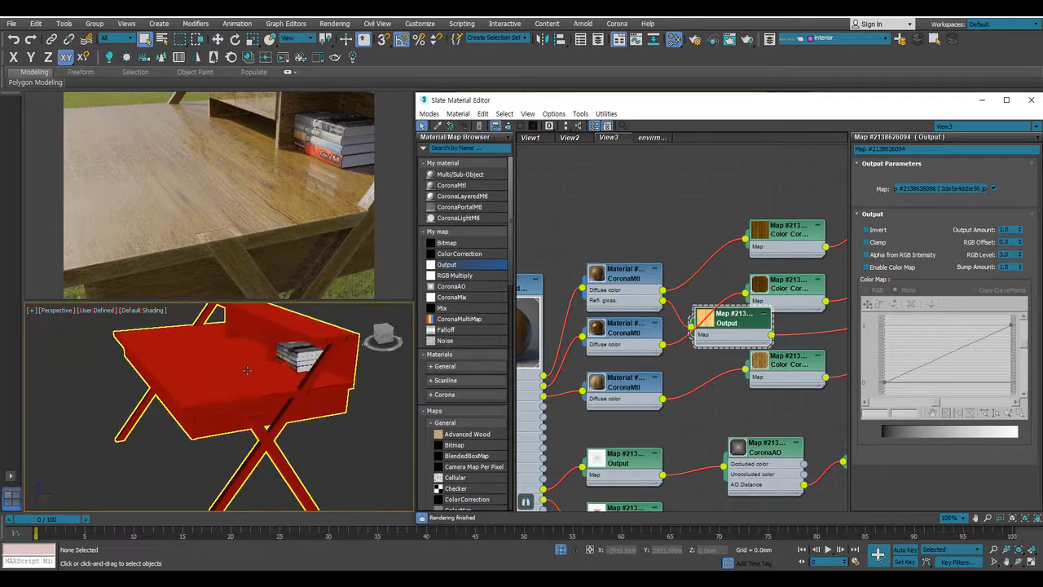
middle_click_drag(229, 369, 208, 383, "alt")
scroll(209, 384, "up", 3)
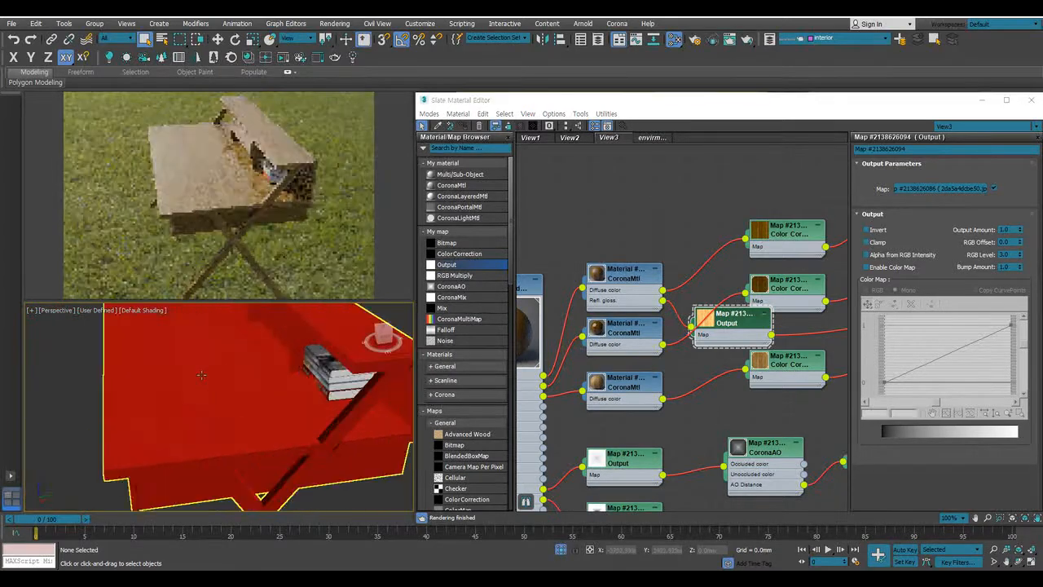
scroll(210, 383, "up", 3)
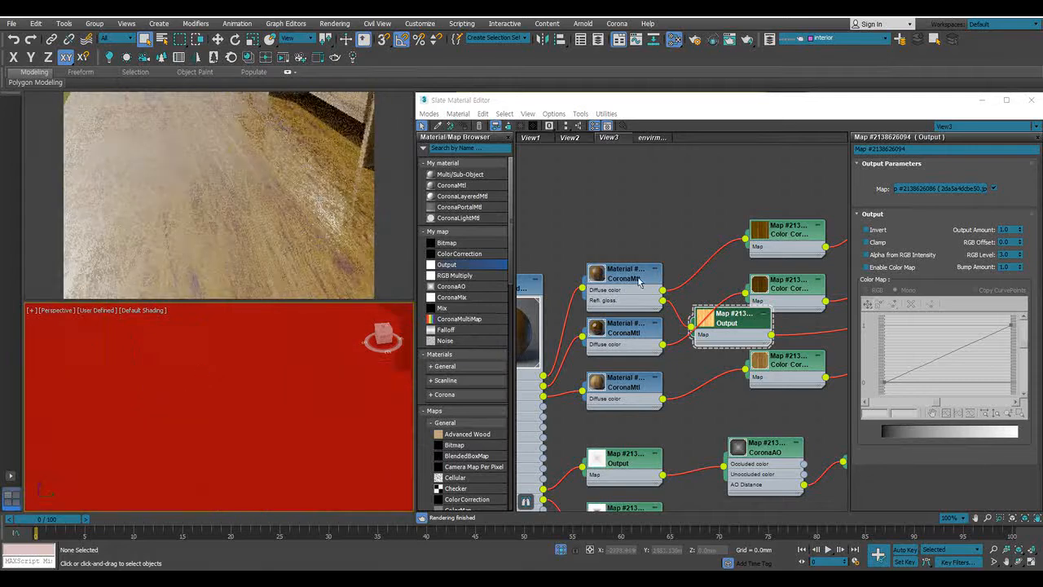
scroll(604, 321, "down", 1)
middle_click_drag(546, 376, 630, 316)
left_click_drag(634, 318, 669, 321)
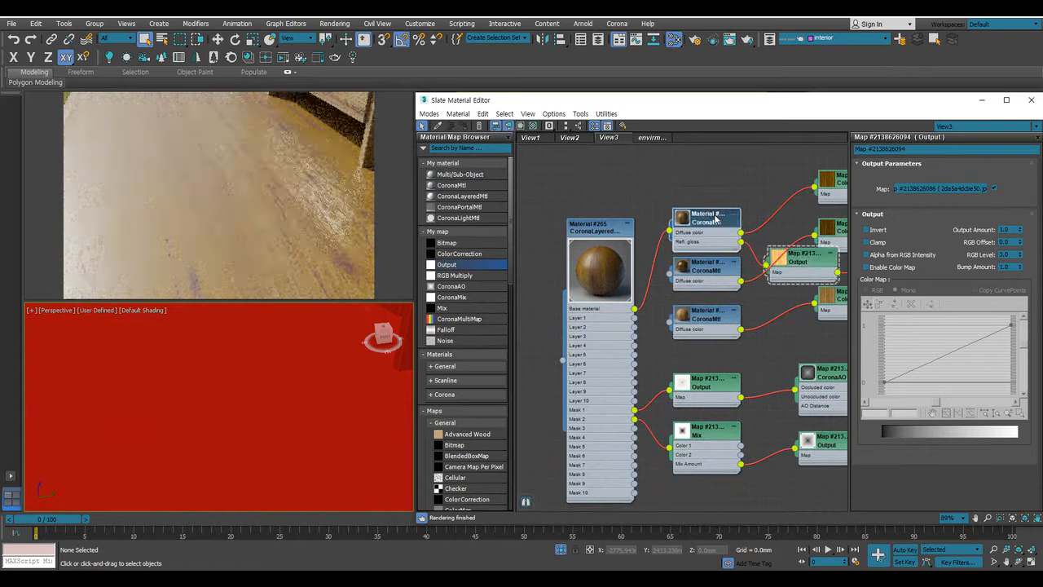
Set the Diffuse Level of the base layer's CoronaMtl to 0.0 to judge only its reflections on the desk
double_click(707, 236)
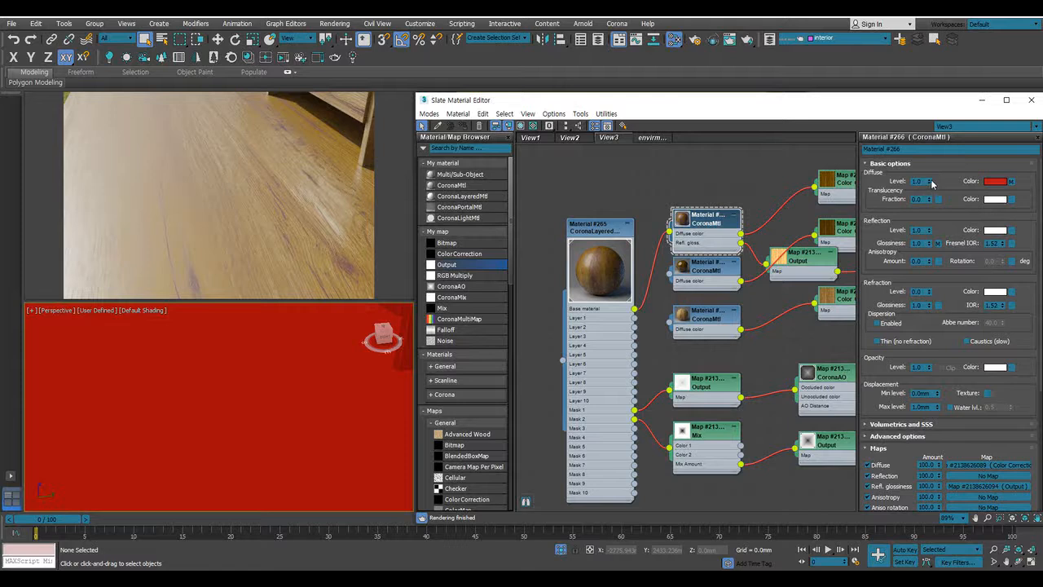
right_click(928, 184)
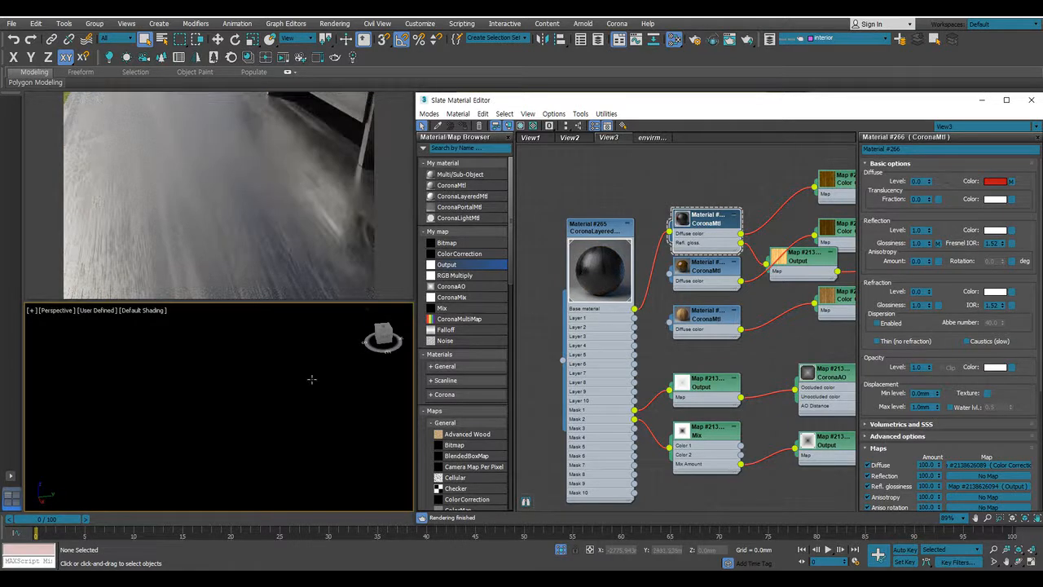
scroll(268, 379, "down", 5)
middle_click_drag(275, 386, 276, 379, "alt")
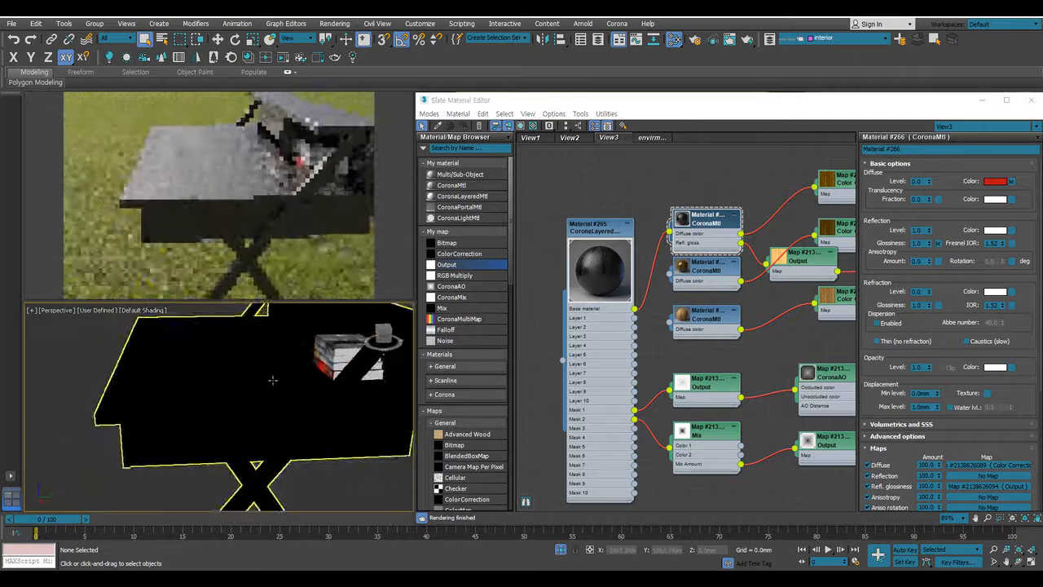
scroll(276, 380, "up", 5)
Set the RGB Offset of the glossiness Output map to -0.3 and enlarge its node preview
middle_click_drag(716, 338, 637, 355)
double_click(718, 273)
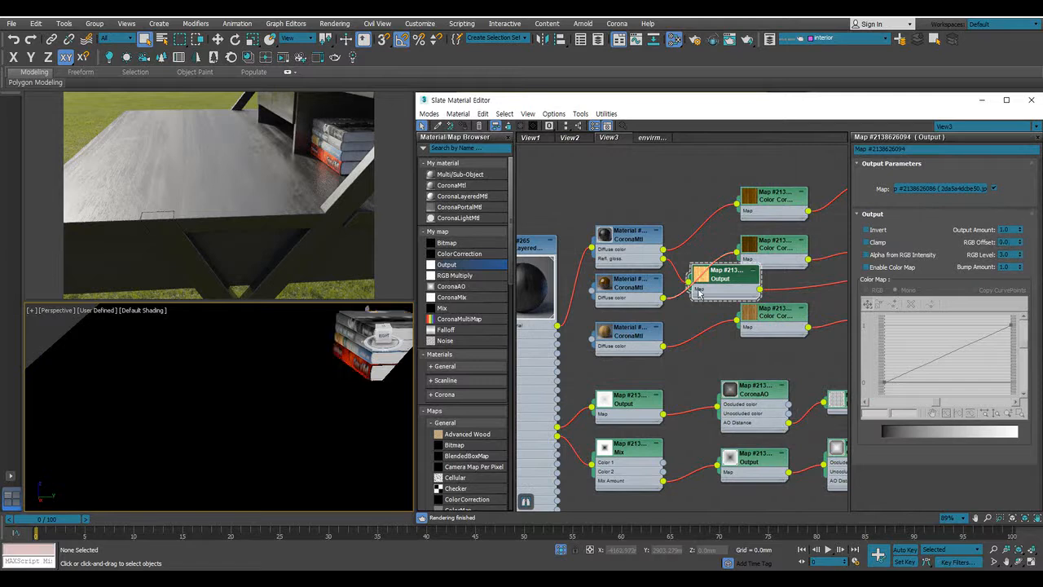
left_click(1020, 245)
left_click(1020, 245)
left_click(1020, 244)
double_click(701, 278)
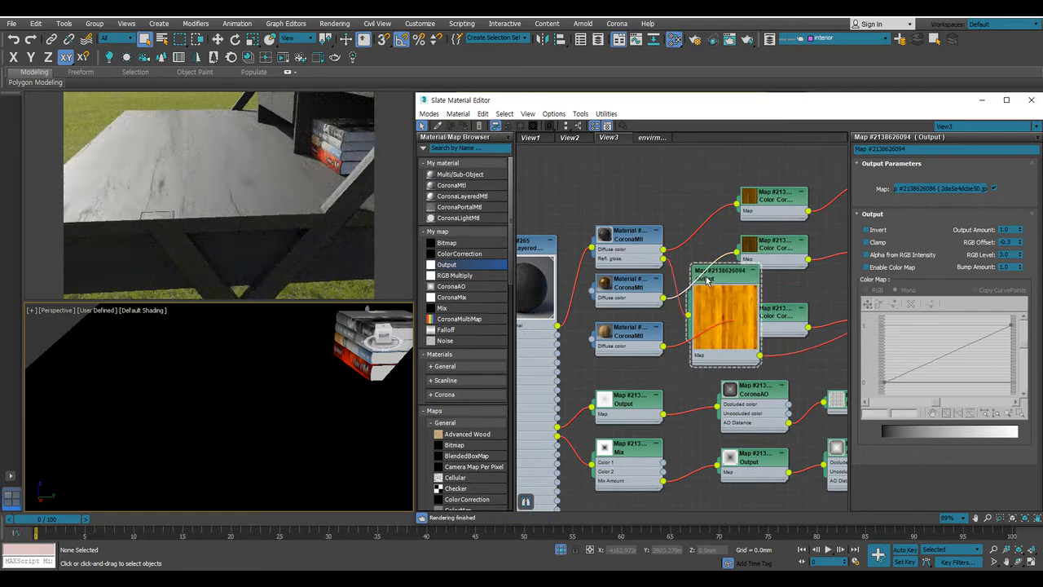
scroll(717, 293, "up", 3)
scroll(717, 293, "up", 2)
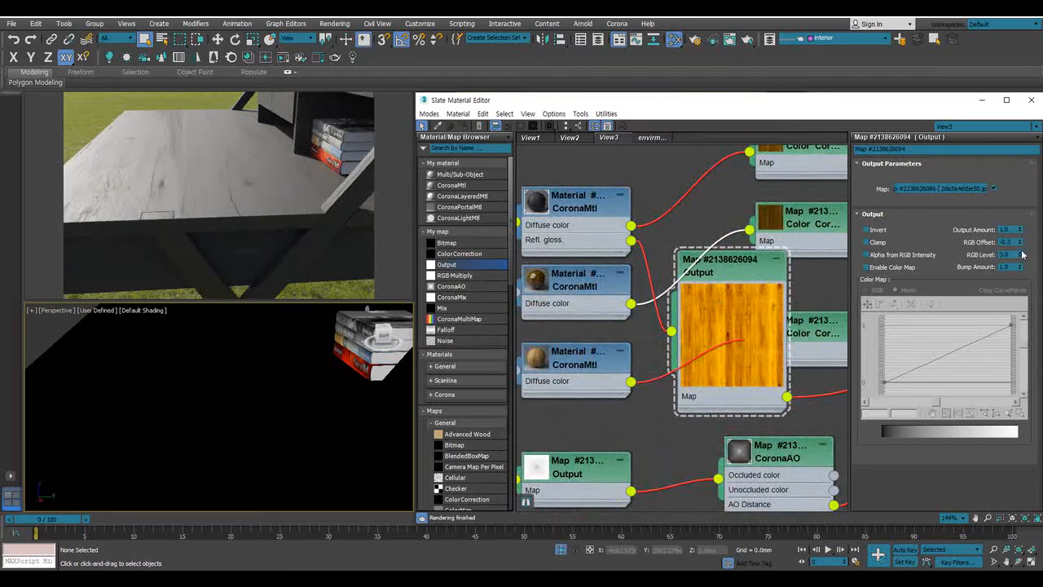
Try higher RGB Level values on the glossiness Output map, up to 7.39, and settle on 5.0
left_click(1020, 255)
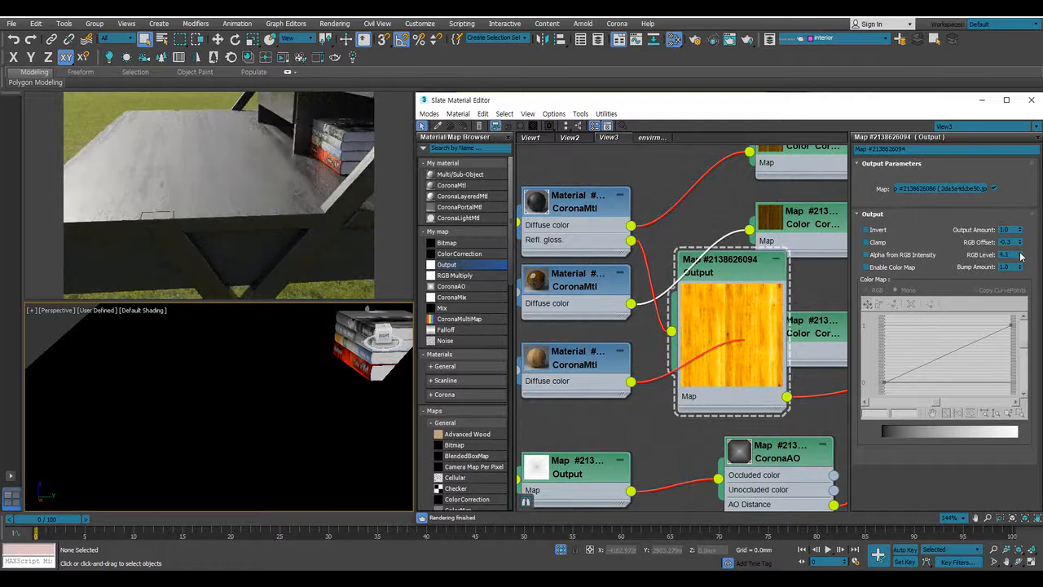
left_click(1020, 253)
left_click(1020, 254)
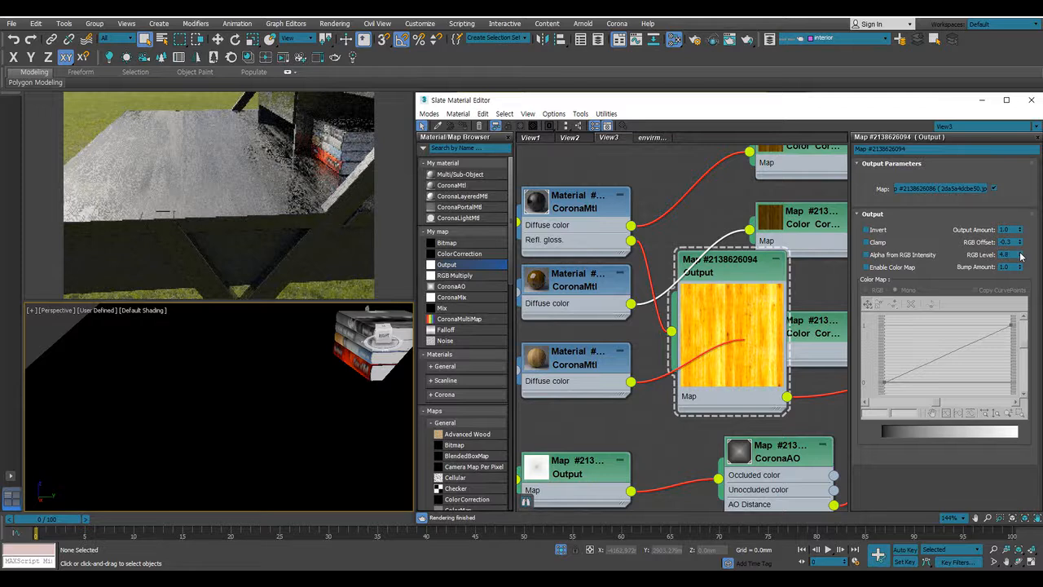
left_click(1020, 253)
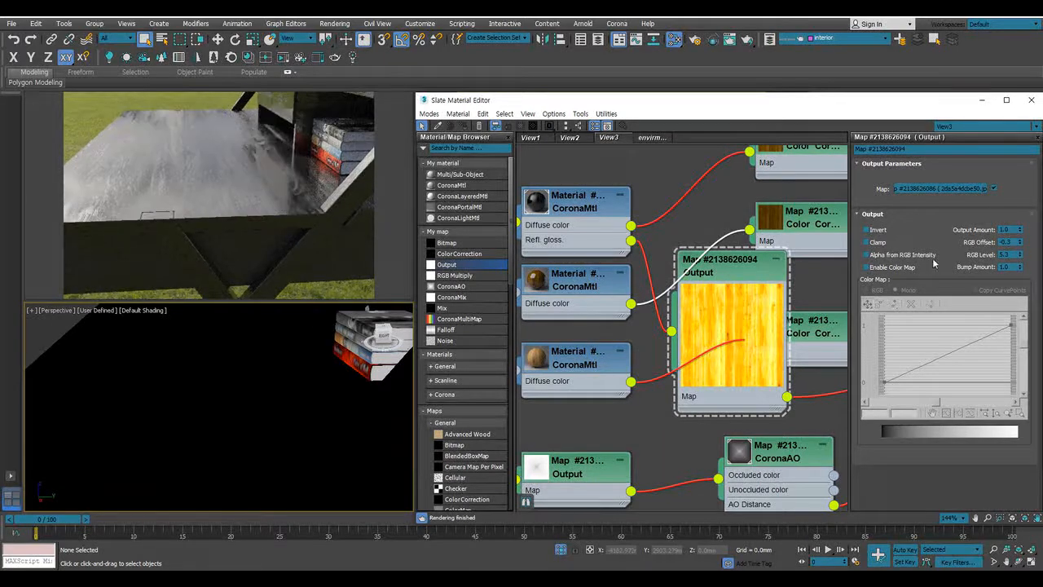
middle_click_drag(256, 353, 228, 372, "alt")
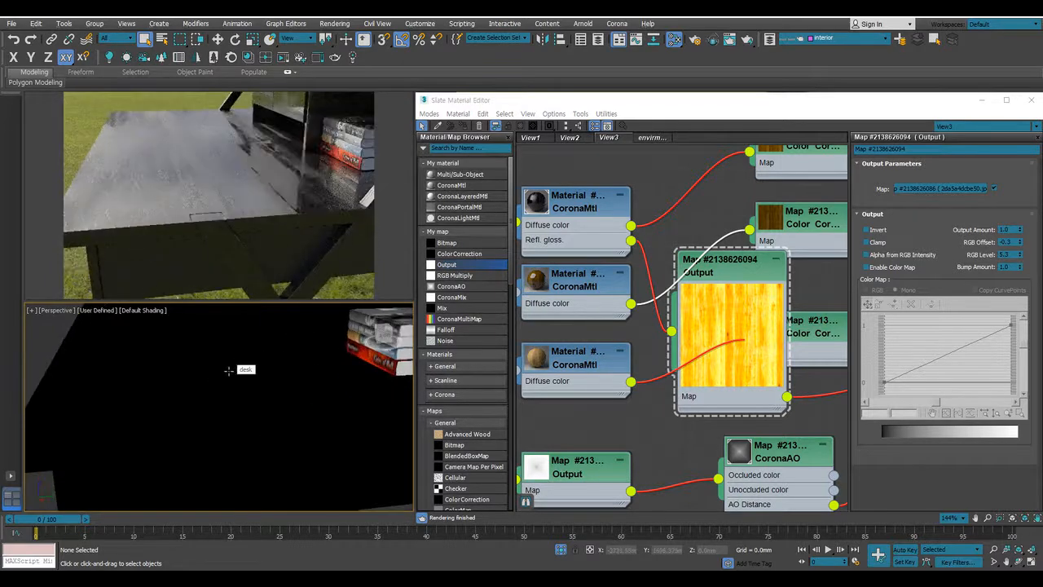
left_click(1019, 253)
left_click(1019, 253)
left_click(1019, 252)
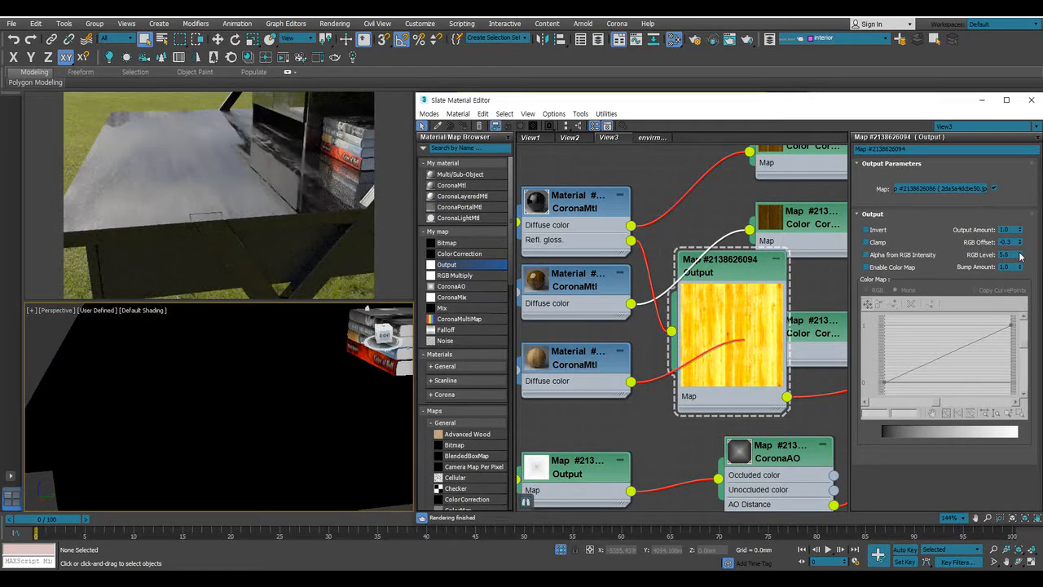
left_click_drag(1019, 256, 1024, 243)
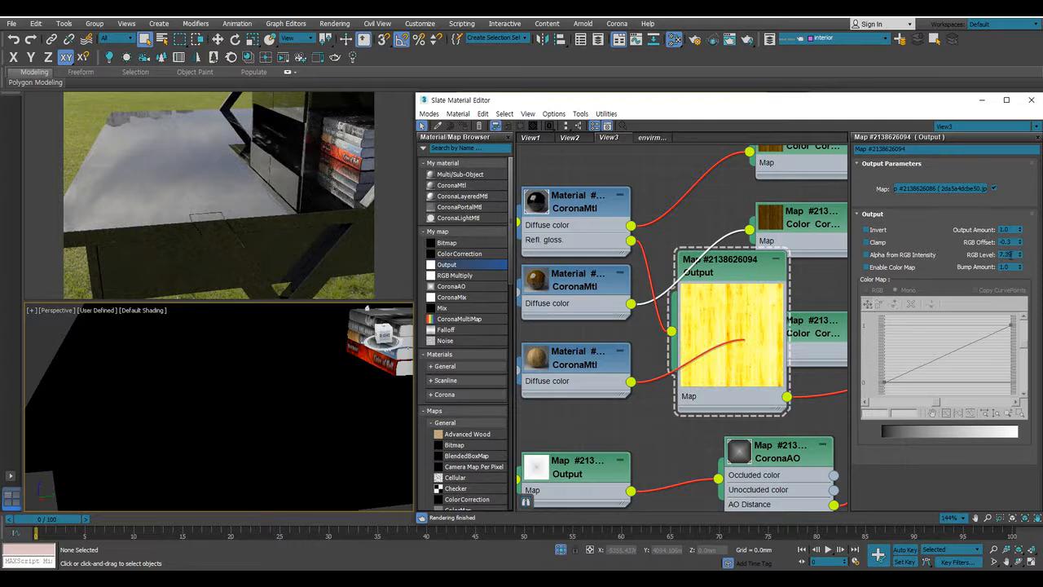
key("Return")
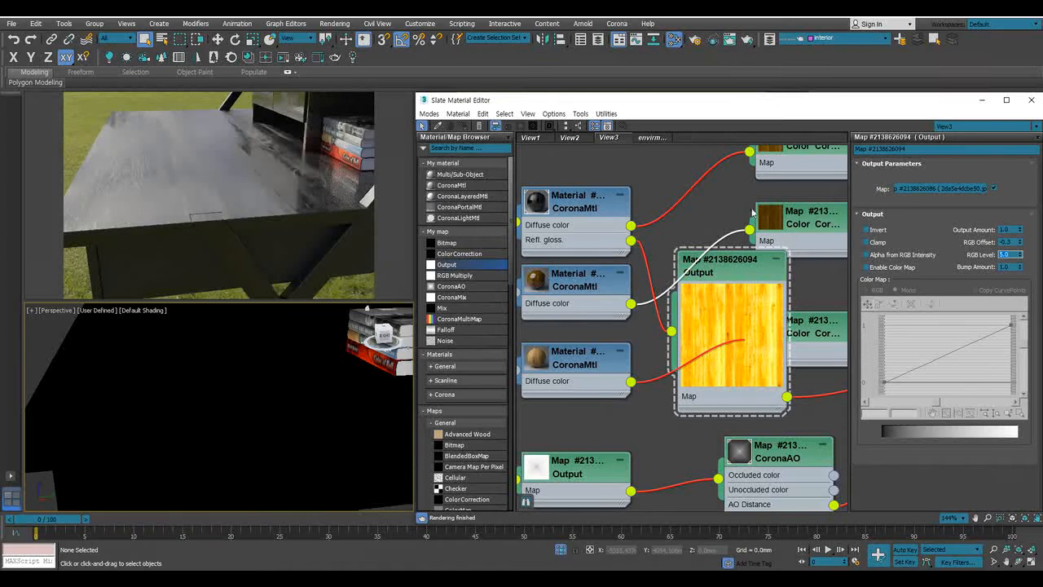
Try a Fresnel IOR of 1.8 on the base layer's CoronaMtl, and raise it to 2.0
double_click(585, 207)
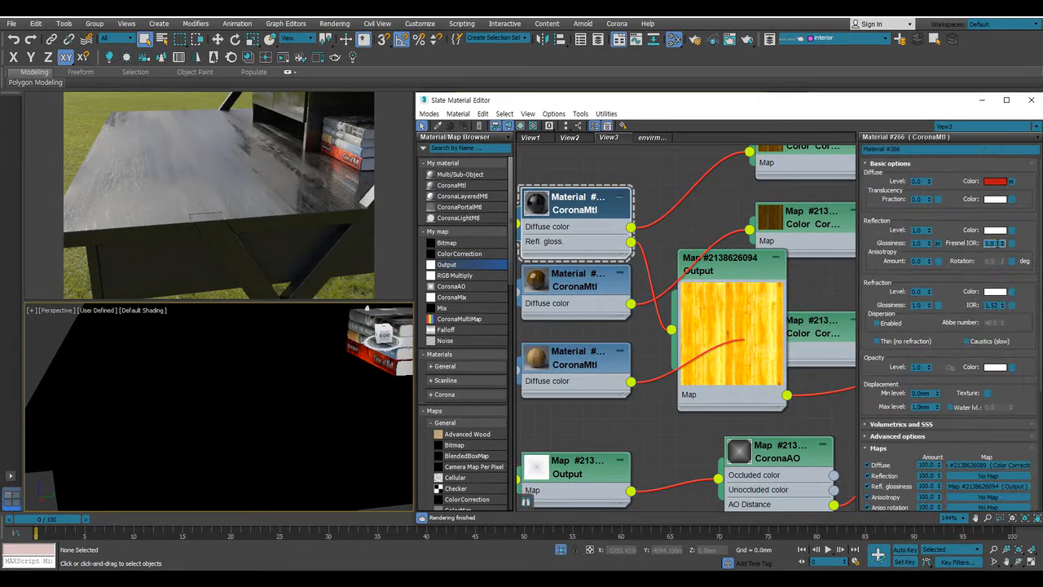
key("Return")
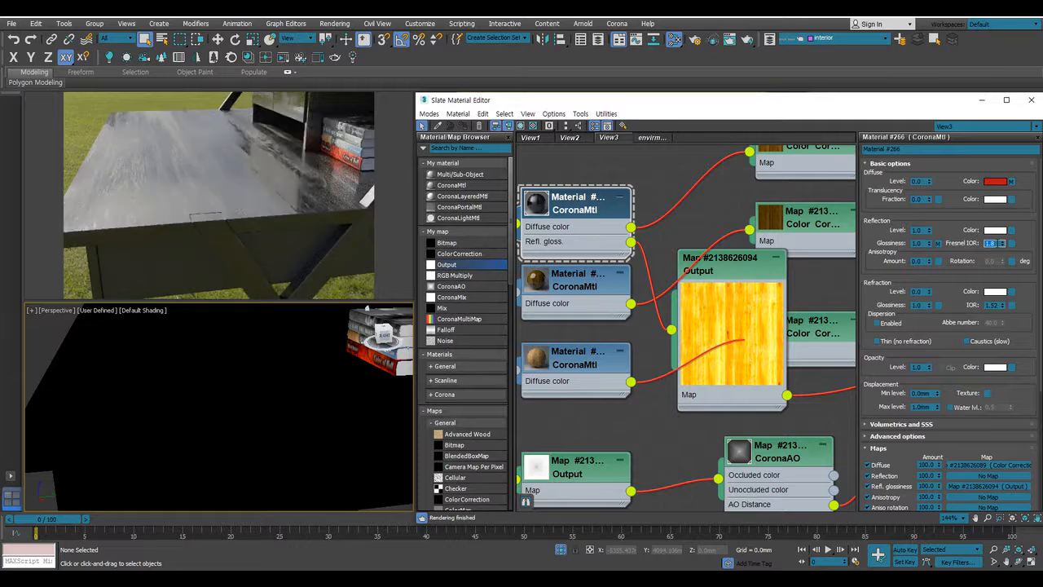
key("Return")
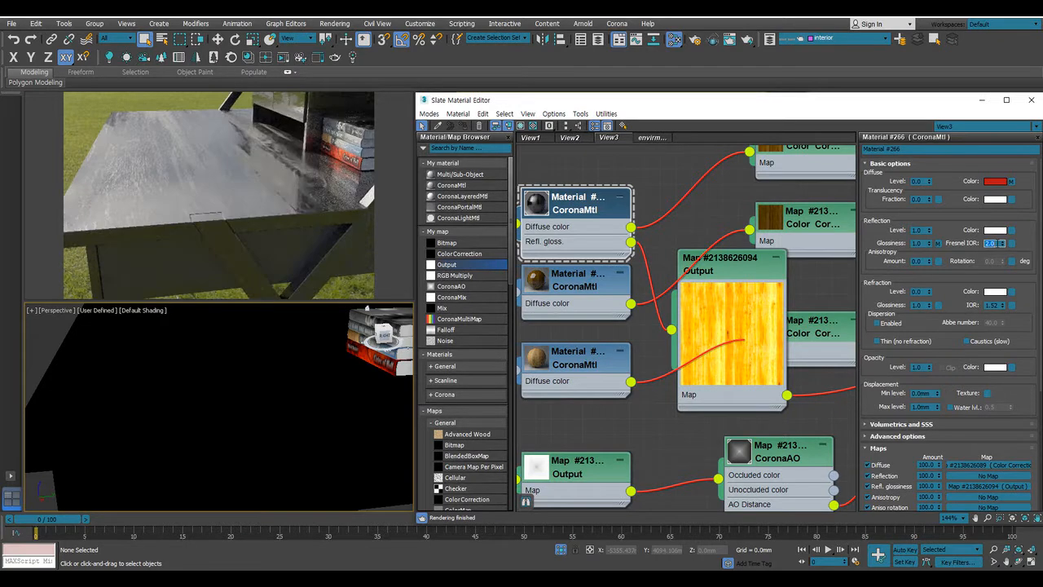
Collapse the glossiness Output map's preview and restore the base layer CoronaMtl's Diffuse Level to 1.0
scroll(634, 317, "down", 3)
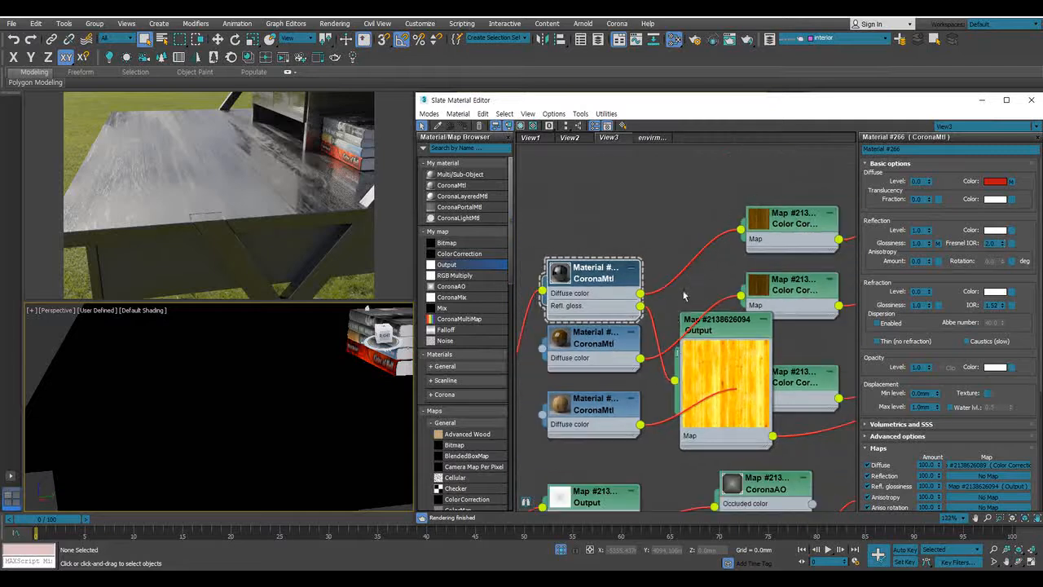
left_click(614, 274)
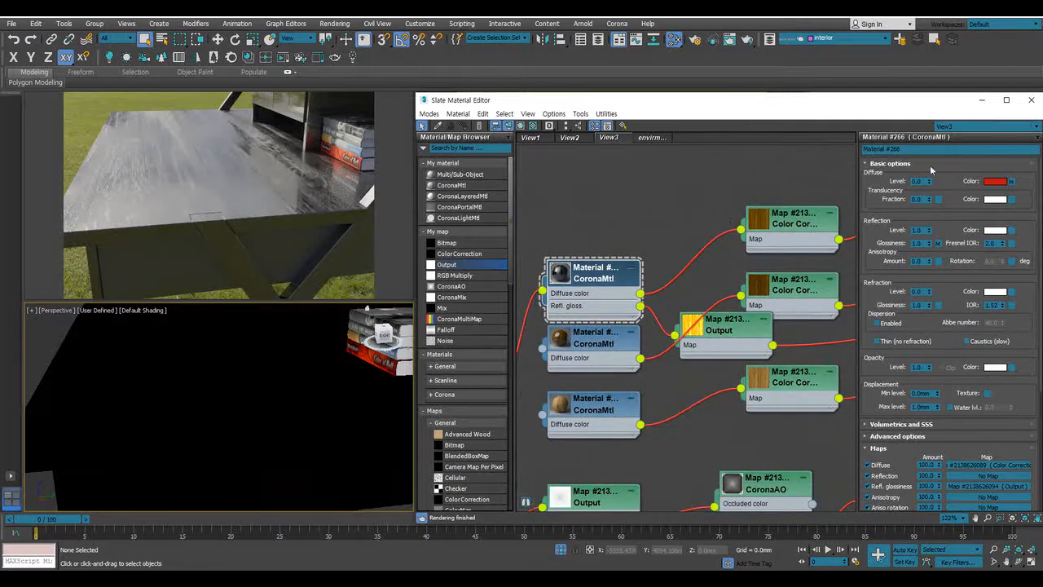
left_click_drag(928, 181, 929, 122)
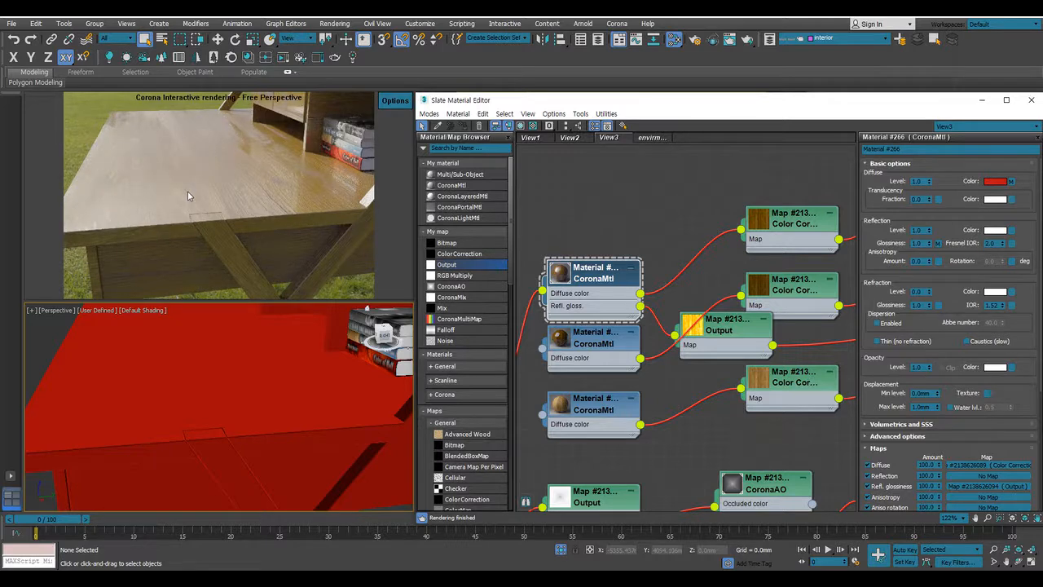
left_click_drag(620, 267, 619, 253)
Lower the RGB Level of the base layer's glossiness Output map to 4.5
double_click(749, 324)
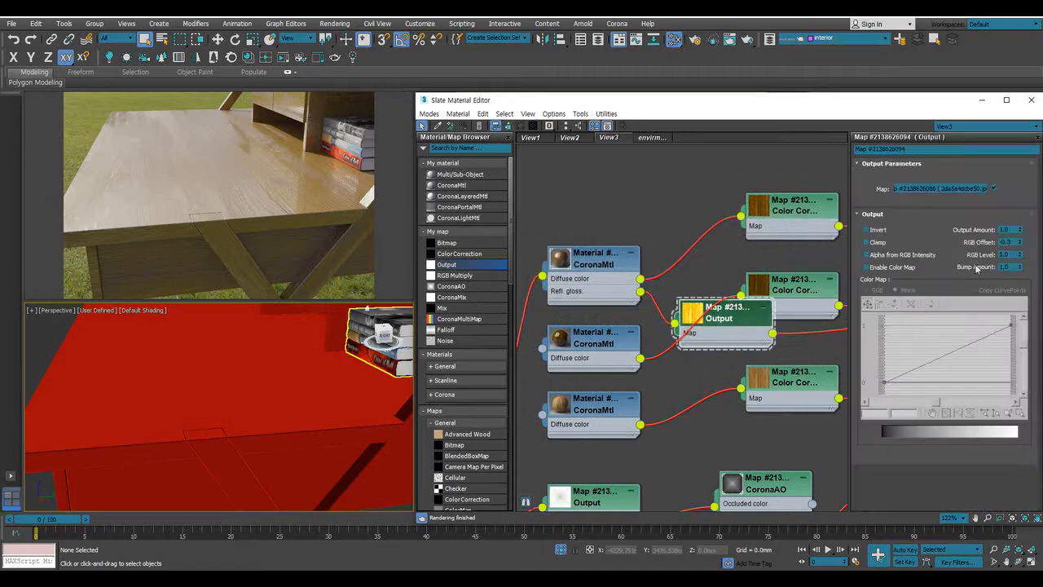
left_click_drag(1014, 254, 870, 234)
type("4")
key("Return")
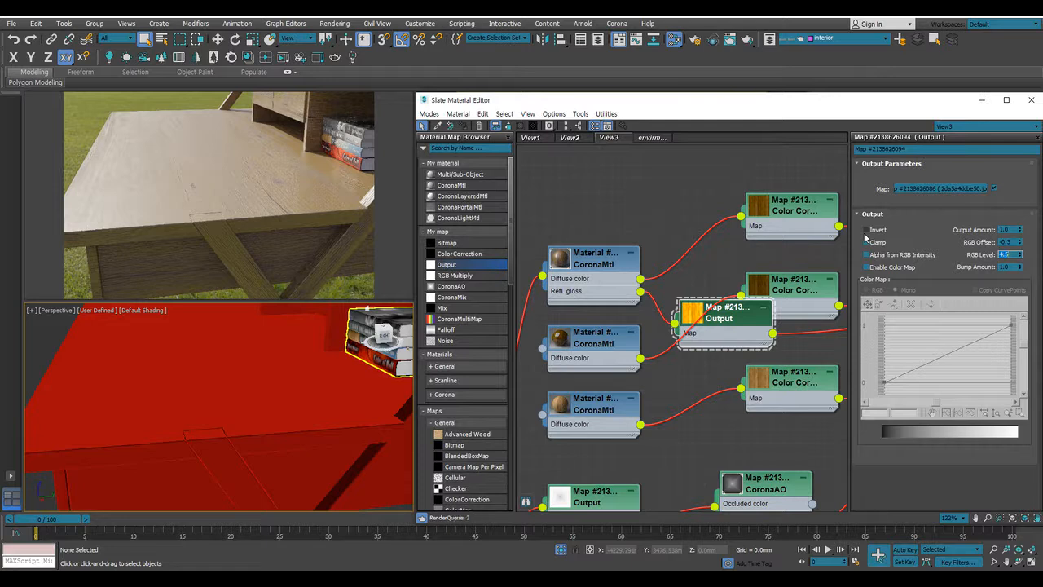
key("Return")
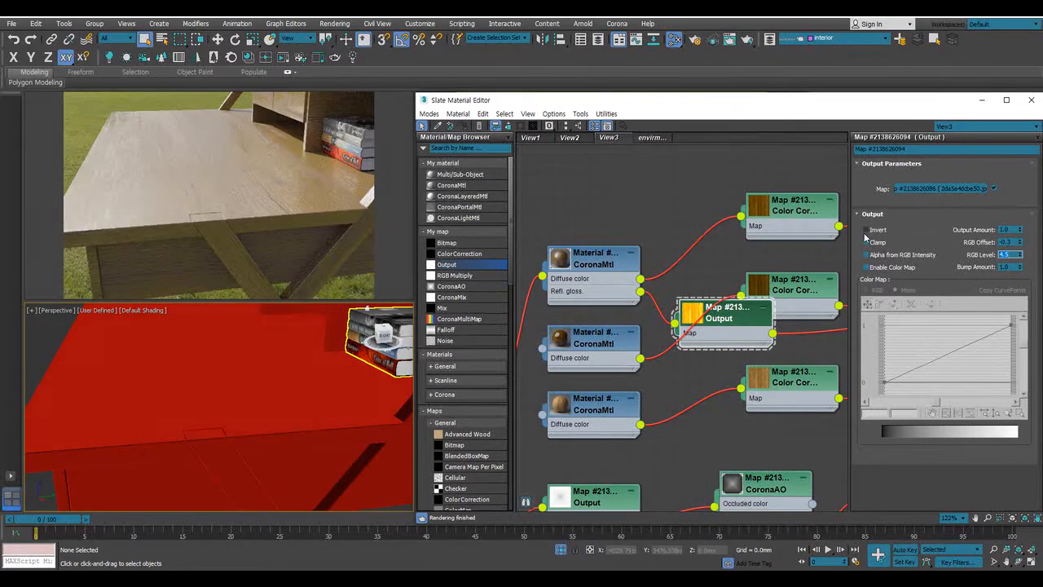
Try a Reflection Level of 0.5 on the base layer's CoronaMtl, and return it to 1.0
left_click(599, 267)
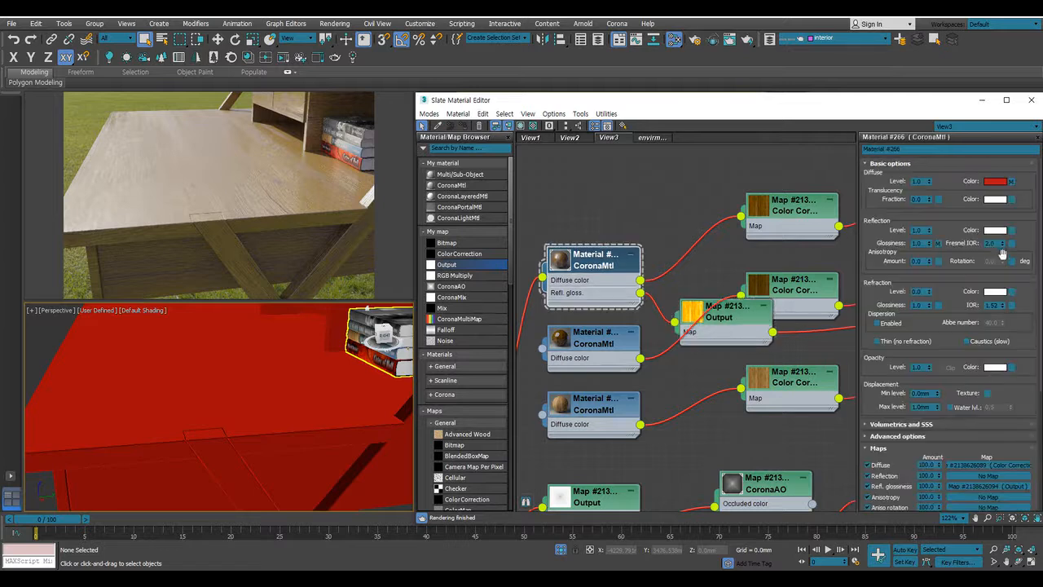
left_click_drag(923, 230, 861, 227)
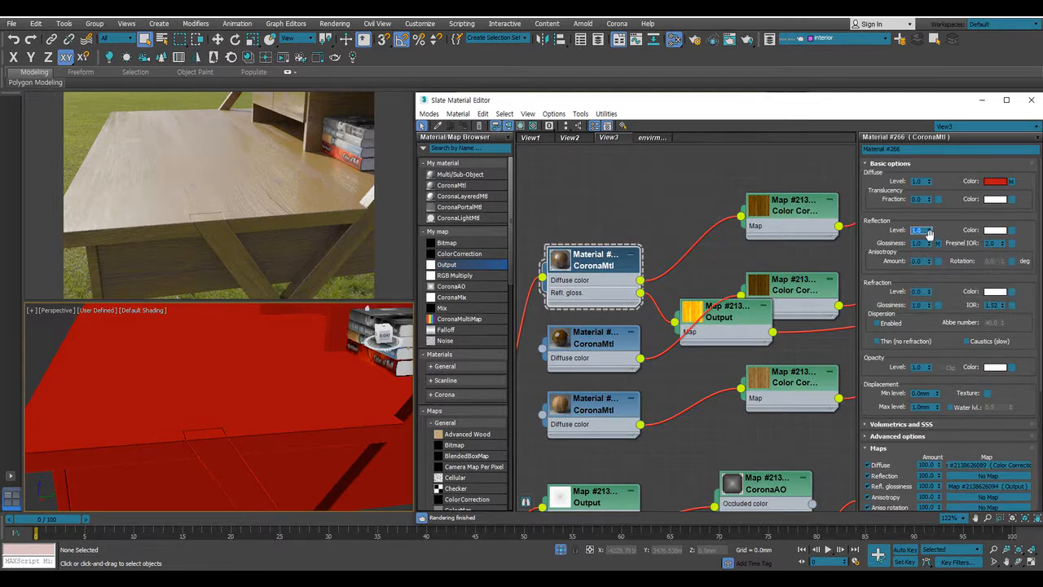
type("0.5")
key("Return")
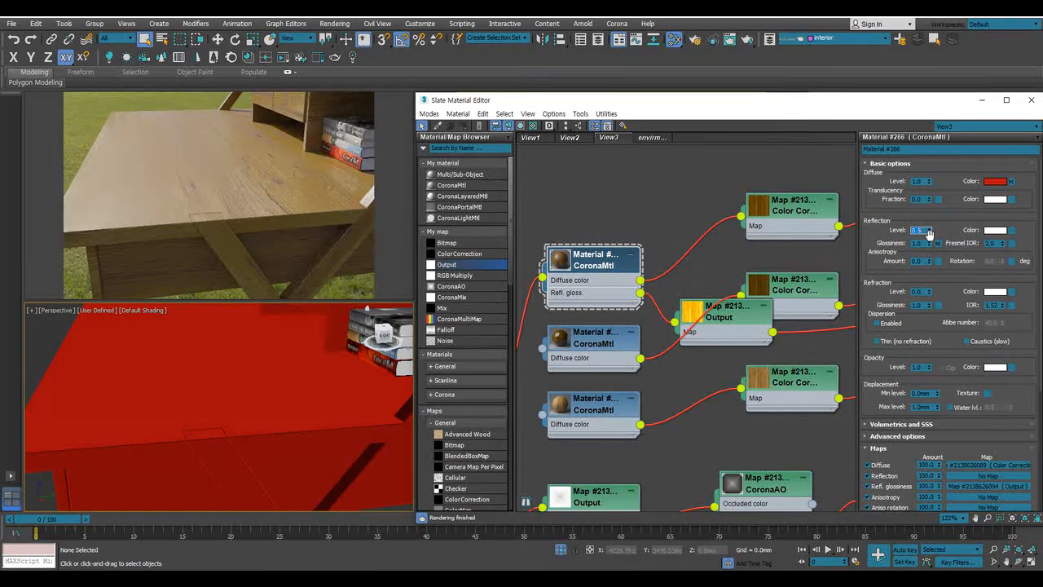
type("1")
key("Return")
Set the Fresnel IOR of the base layer's CoronaMtl to 1.66
double_click(993, 243)
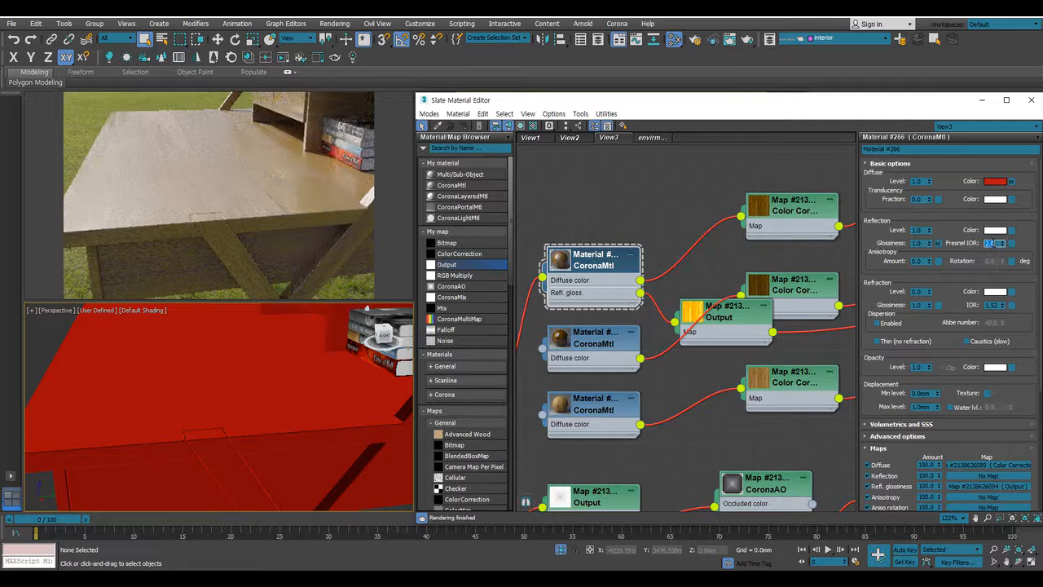
type("1.66")
key("Return")
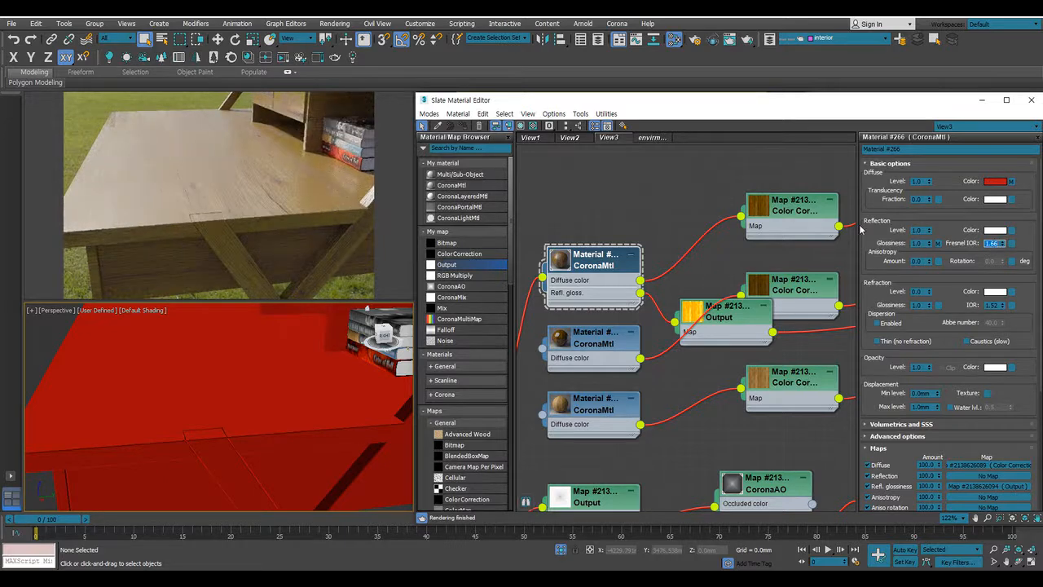
Raise the RGB Level of the glossiness Output map to 5.2
left_click(729, 333)
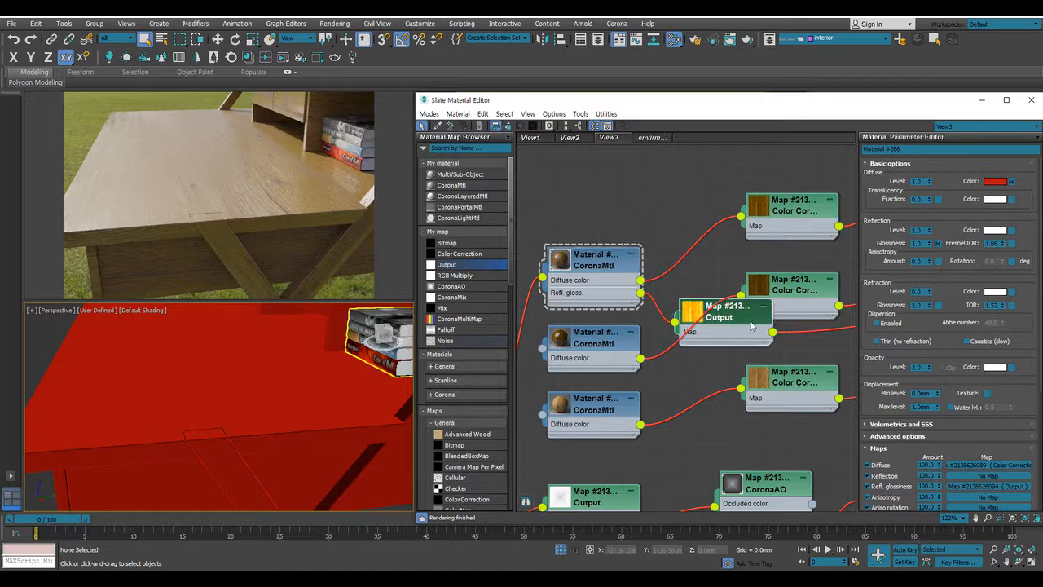
left_click(1022, 253)
left_click(1022, 253)
left_click(1022, 253)
left_click(1021, 252)
left_click(1022, 253)
left_click(1022, 253)
left_click(1022, 253)
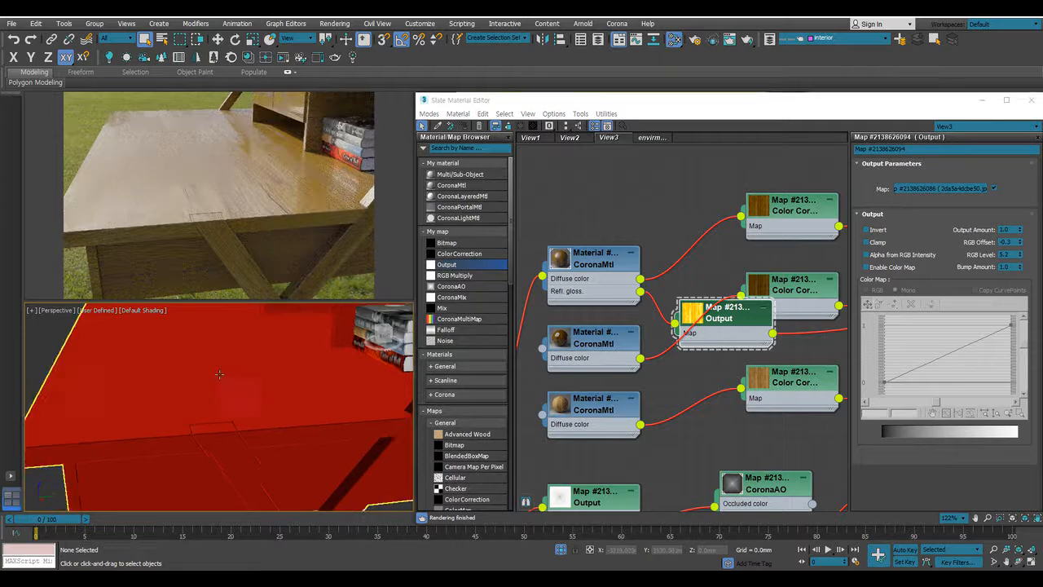
Examine the wood reflections on the whole desk and close up on the desktop, and review the layered material's connections
scroll(204, 380, "down", 5)
middle_click_drag(204, 380, 291, 361, "alt")
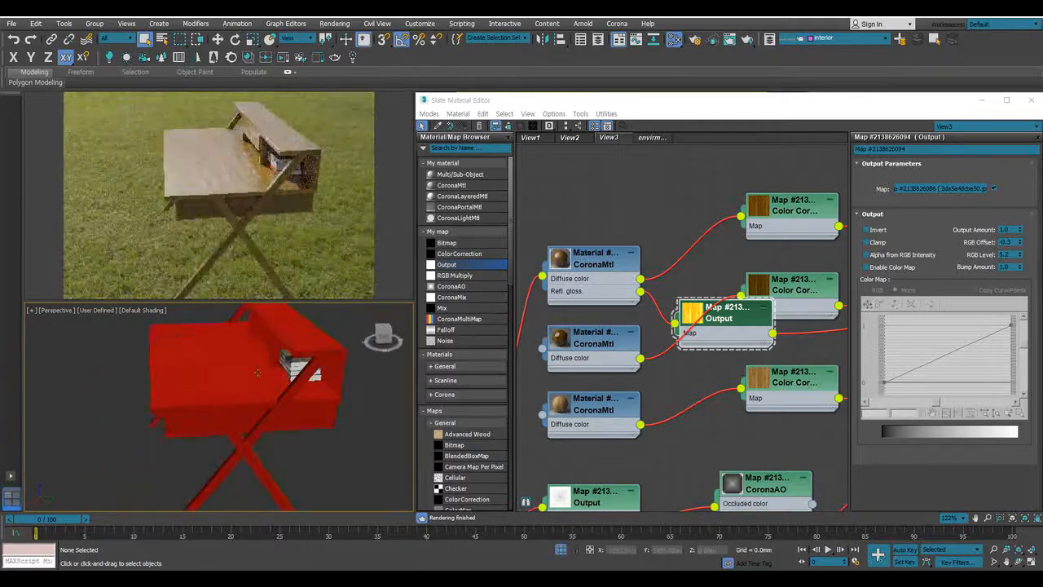
scroll(598, 321, "down", 2)
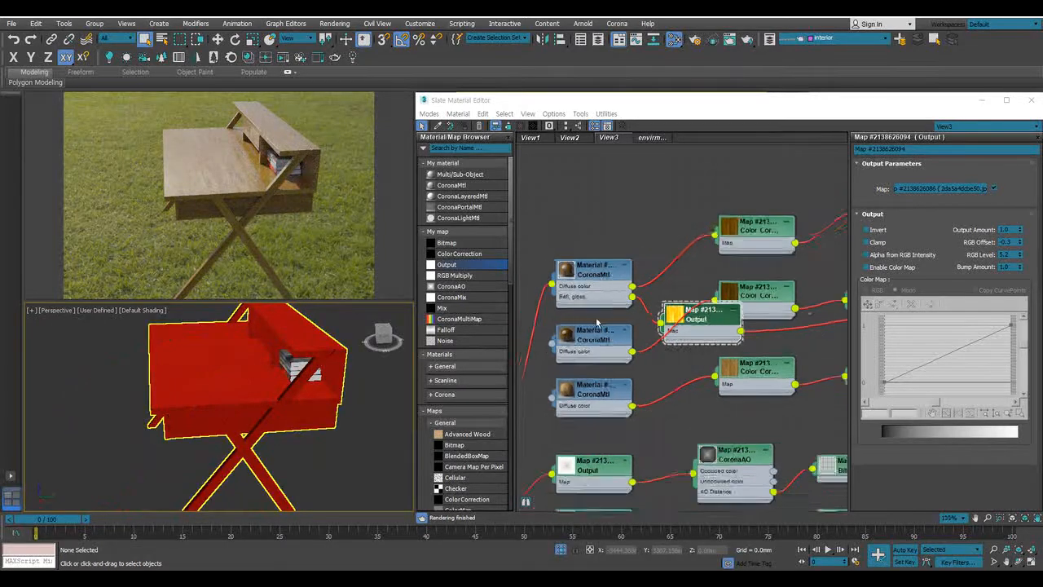
scroll(613, 307, "up", 1)
middle_click_drag(538, 352, 639, 305)
left_click_drag(649, 297, 607, 364)
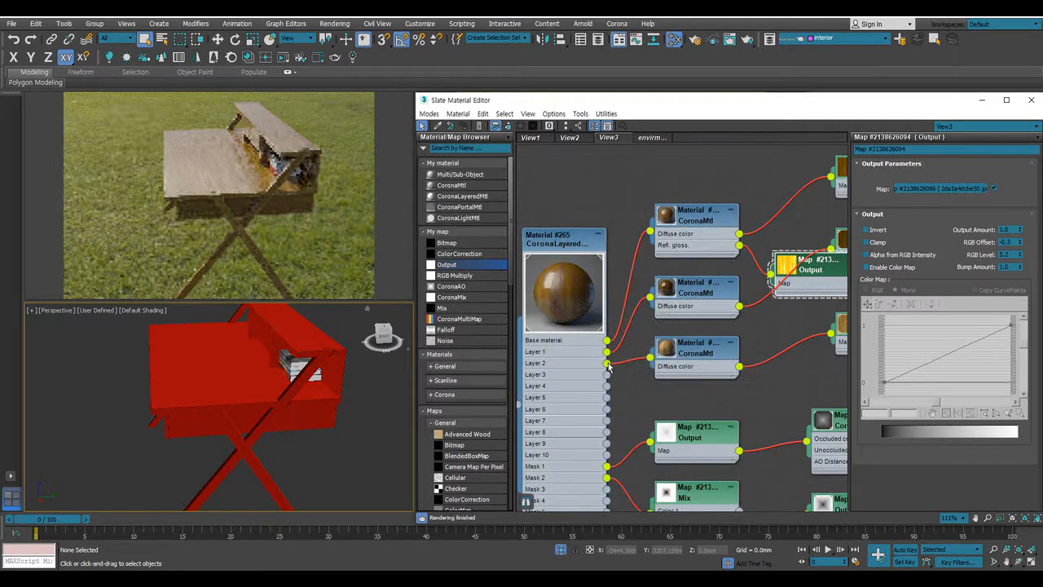
scroll(200, 388, "up", 5)
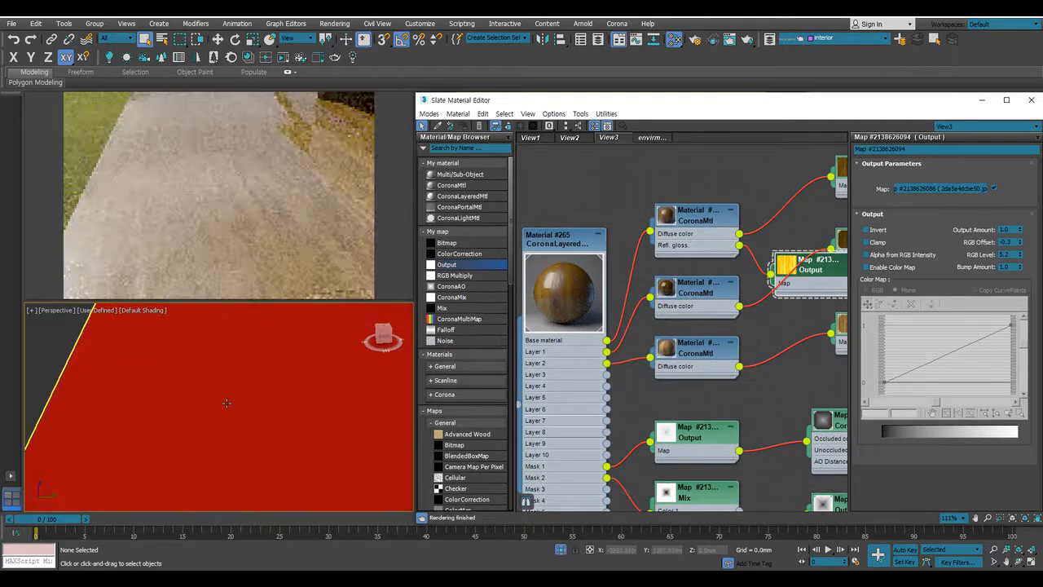
Move the glossiness Output map node up between the base and Layer 1 Color Correction nodes
double_click(667, 289)
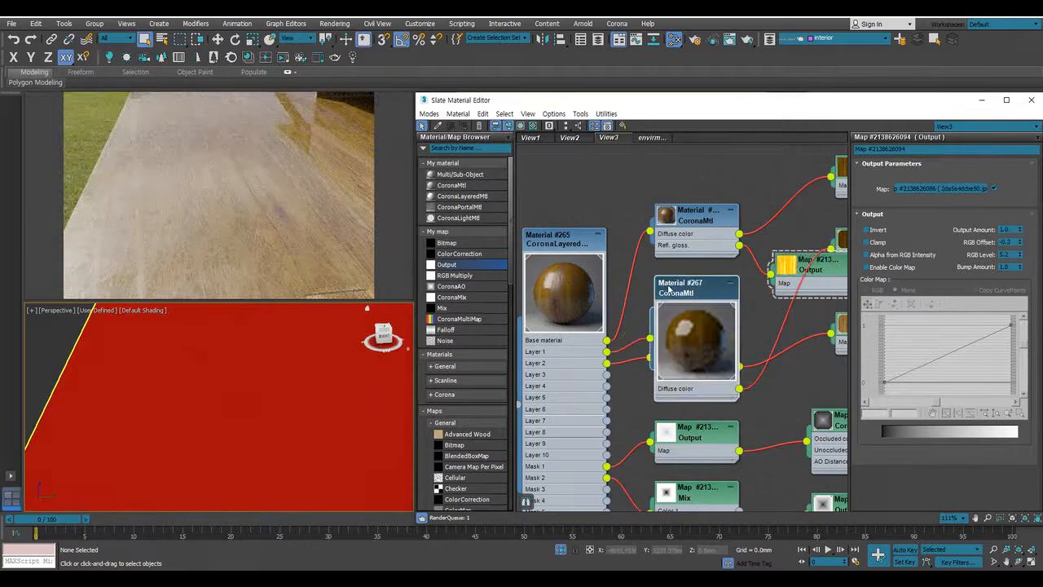
double_click(691, 330)
scroll(697, 310, "down", 4)
scroll(722, 240, "down", 1)
middle_click_drag(722, 241, 677, 292)
left_click_drag(671, 297, 714, 255)
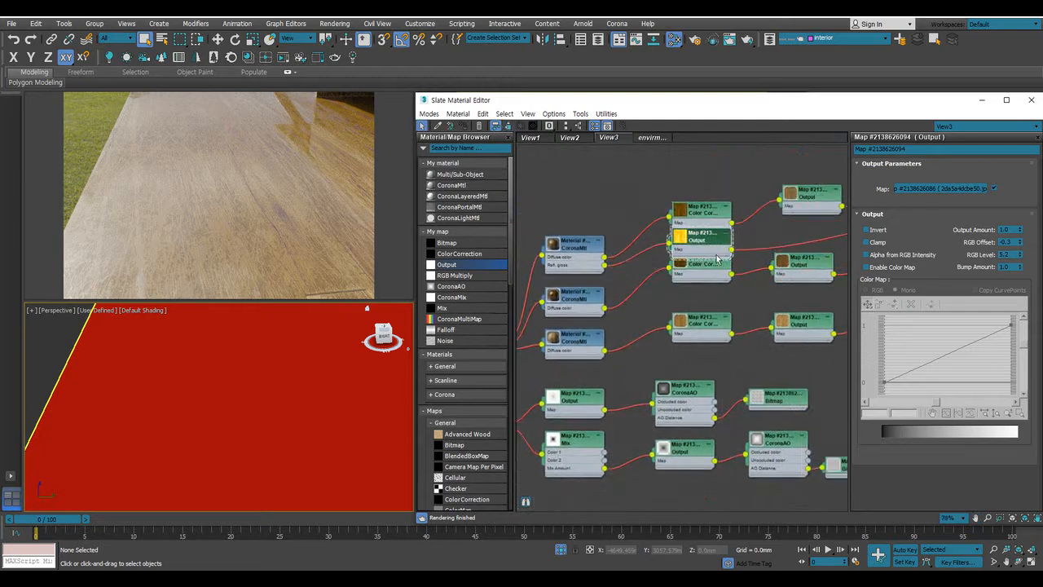
Move the base layer's Color Correction node up so it sits clear above the glossiness Output node
scroll(714, 257, "down", 3)
middle_click_drag(669, 274, 657, 246)
scroll(660, 245, "down", 2)
scroll(673, 247, "down", 1)
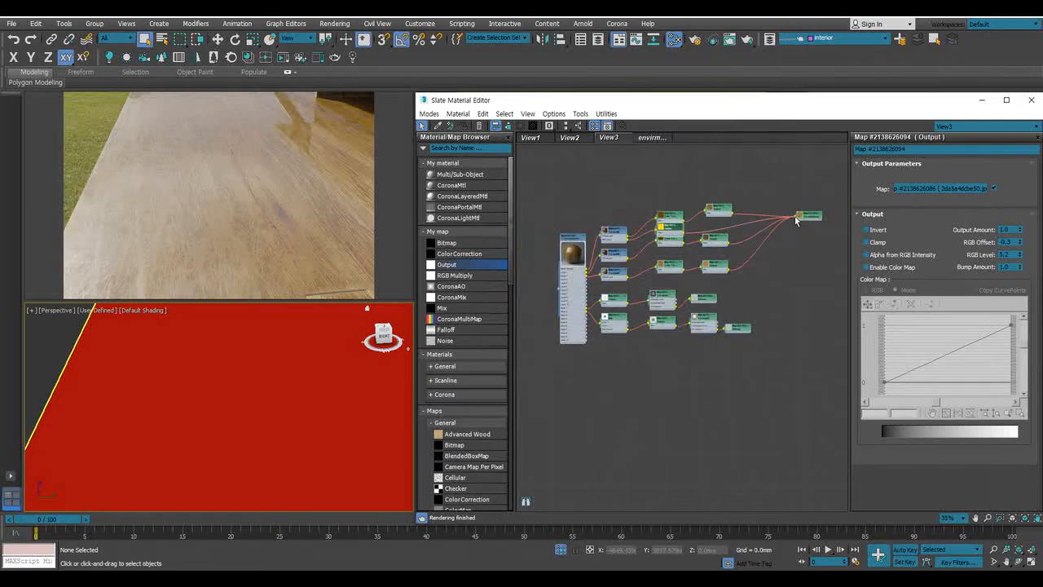
scroll(796, 220, "up", 5)
scroll(786, 229, "down", 1)
middle_click_drag(786, 229, 774, 282)
middle_click_drag(619, 221, 643, 279)
left_click_drag(644, 278, 646, 248)
Connect the shared wood bitmap to the Bump input of the base layer's CoronaMtl
scroll(647, 246, "down", 2)
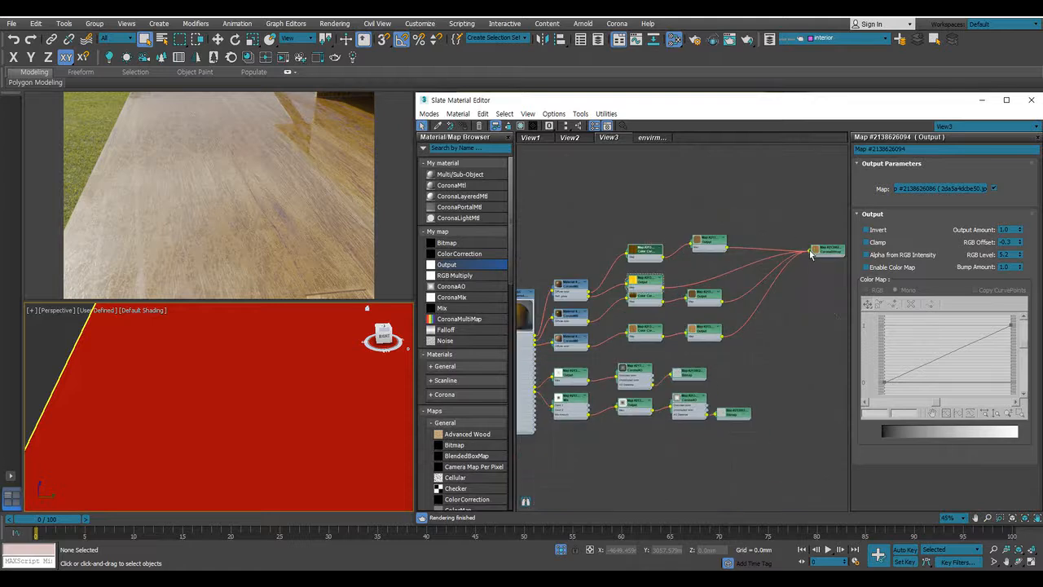
left_click_drag(810, 255, 573, 308)
left_click(604, 408)
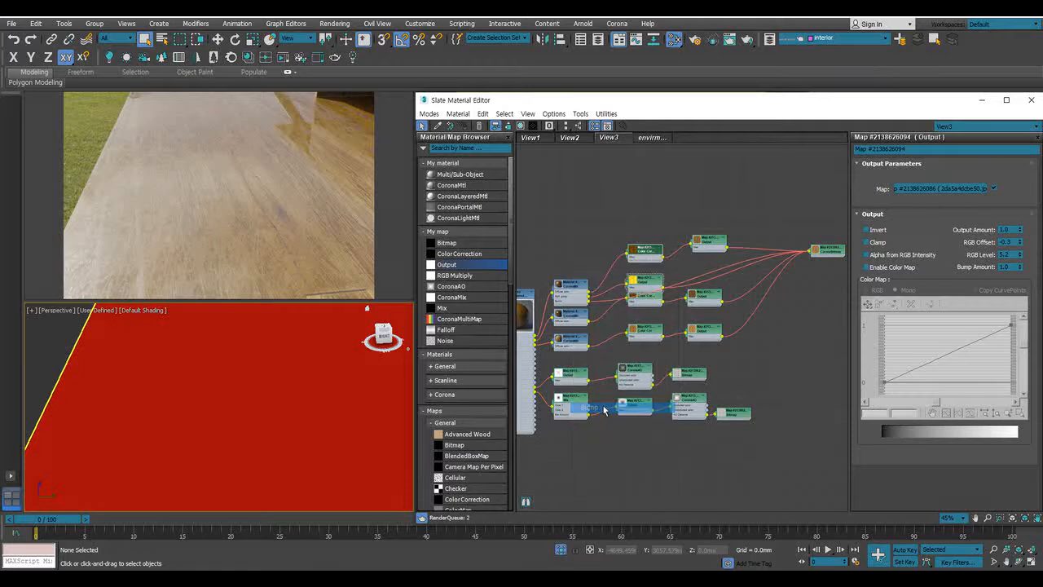
scroll(577, 300, "up", 3)
Set the Bump amount of the base layer's CoronaMtl to 0.1
double_click(577, 300)
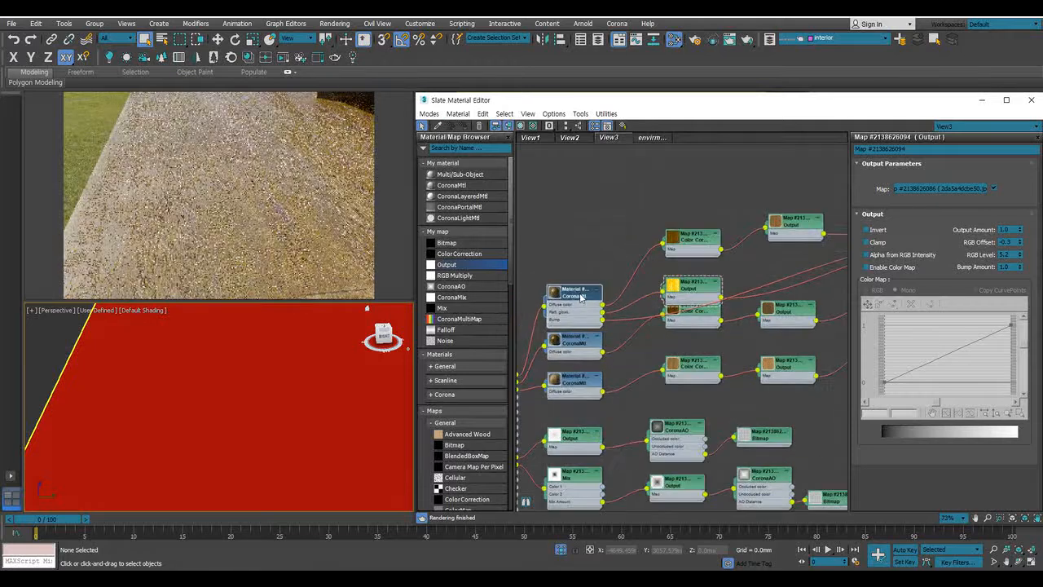
scroll(900, 456, "down", 5)
double_click(927, 468)
type("0.1")
key("Return")
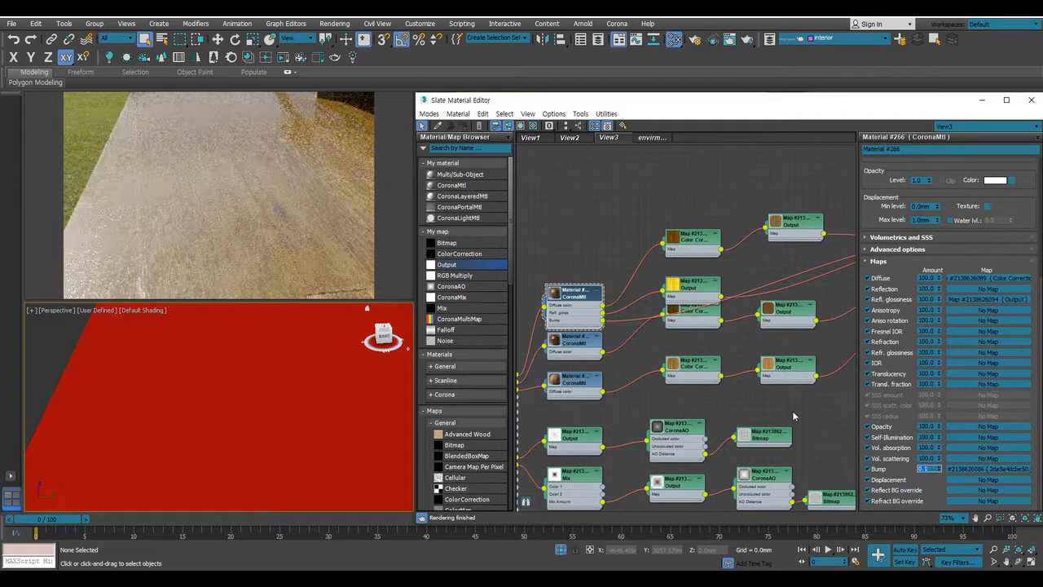
Connect the Mask 1 Output map to the Bump input of Layer 1's CoronaMtl
scroll(700, 306, "down", 1)
mouse_move(701, 307)
middle_mouse_down()
mouse_move(640, 318)
mouse_move(684, 297)
middle_mouse_up()
scroll(733, 279, "down", 1)
middle_click_drag(810, 235, 835, 226)
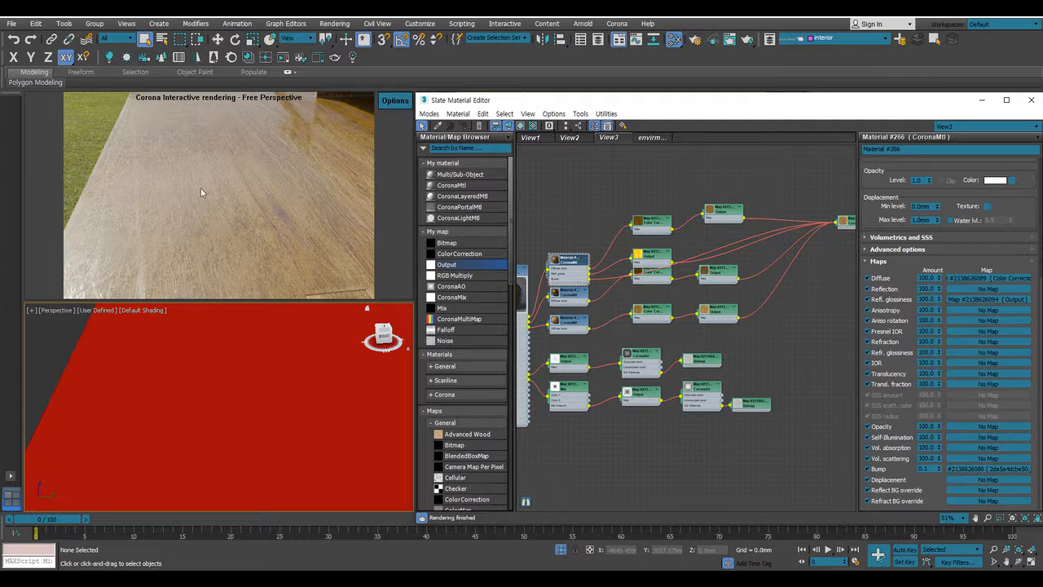
middle_click_drag(682, 362, 726, 304)
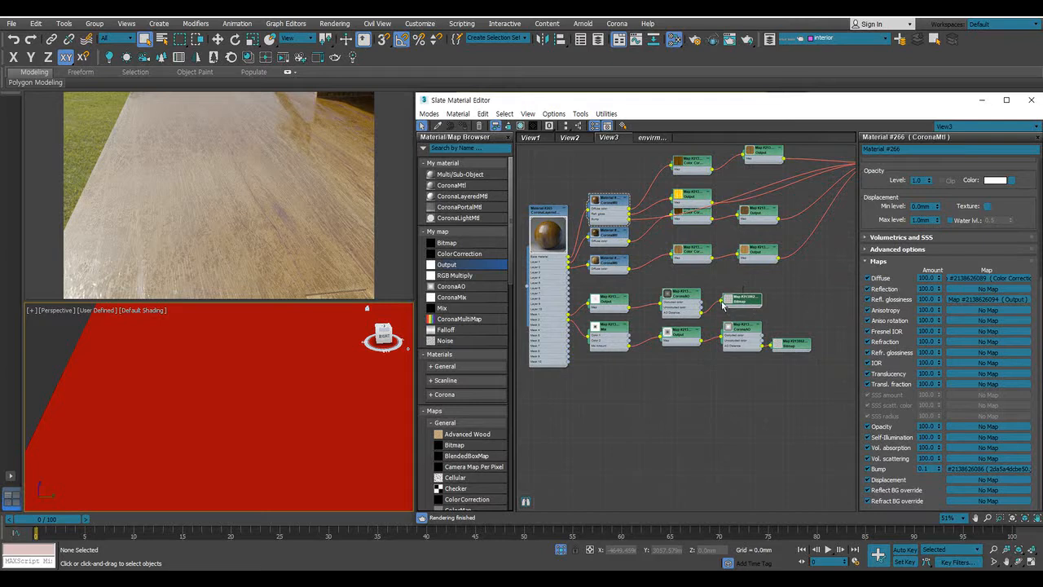
scroll(722, 306, "up", 5)
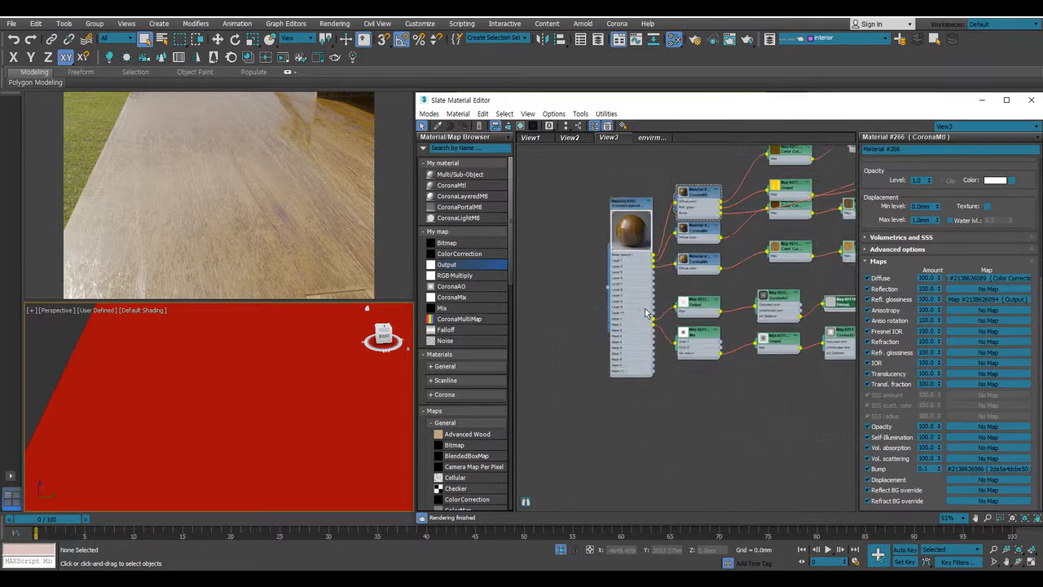
middle_click_drag(700, 352, 607, 411)
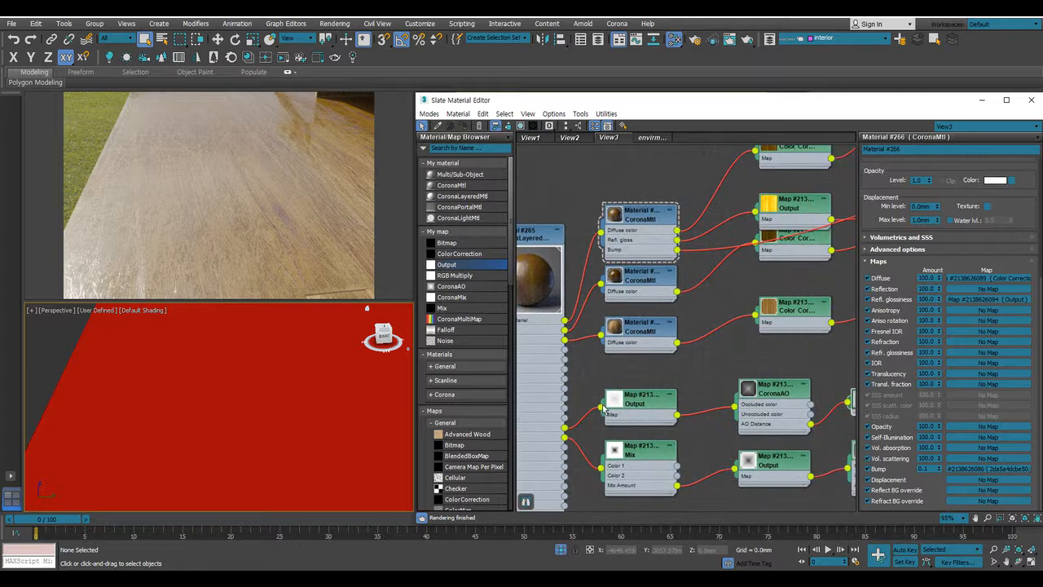
left_click_drag(604, 411, 639, 359)
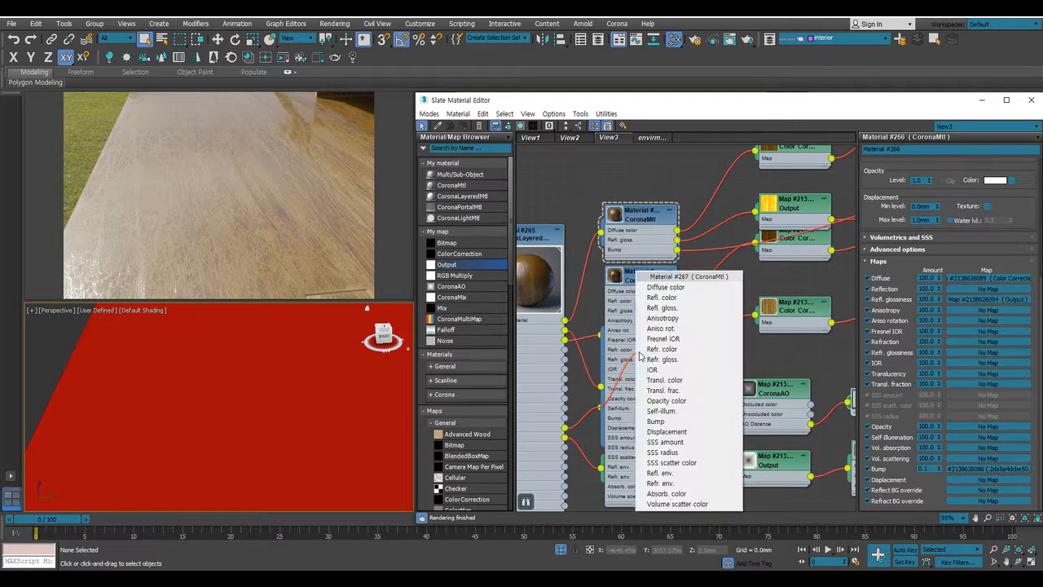
left_click(664, 425)
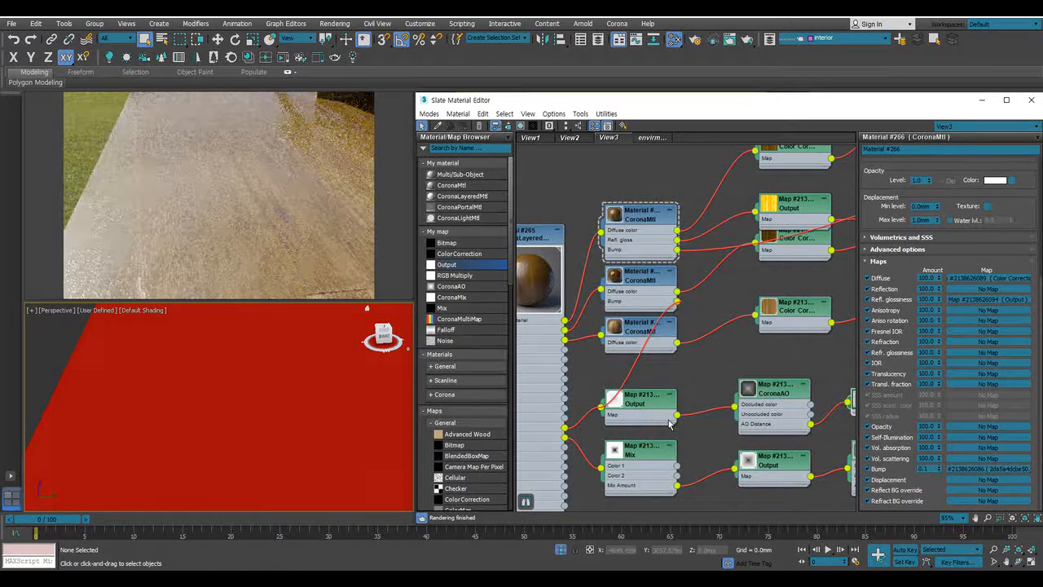
Try Bump amounts of 5 and 50 on Layer 1's CoronaMtl, and settle on 99.0
double_click(644, 281)
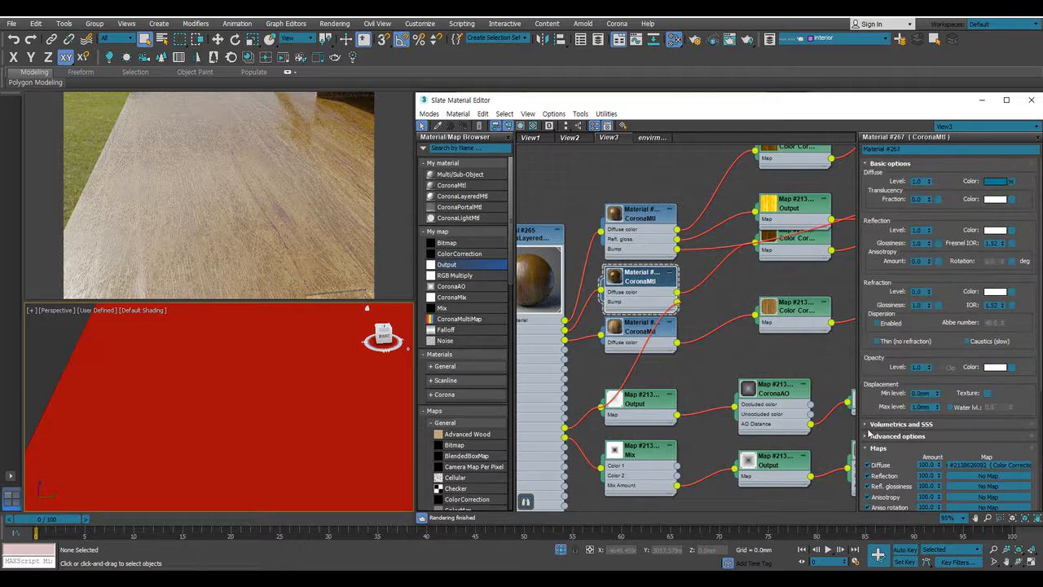
scroll(908, 460, "down", 5)
double_click(923, 468)
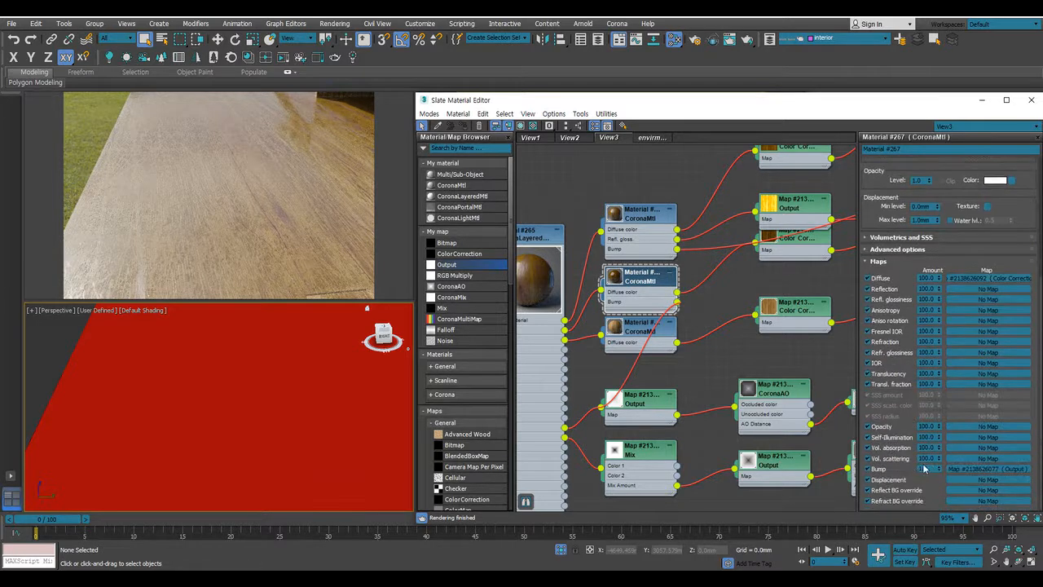
type("5")
key("Return")
type("50")
key("Return")
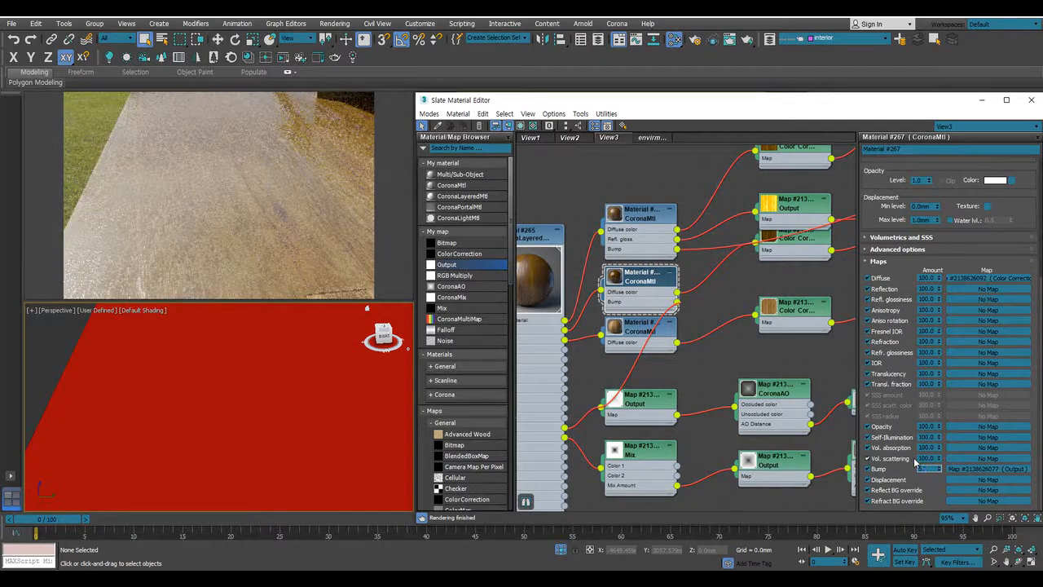
type("99")
key("Return")
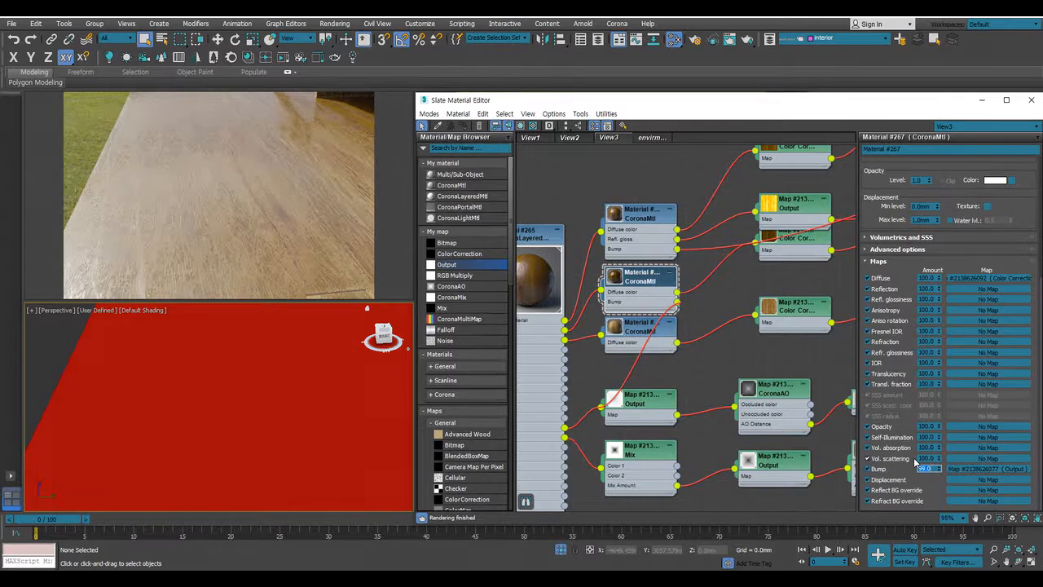
Replace the Output map in the Bump input of Layer 1's CoronaMtl with the scratch bitmap that feeds the Mask 1 CoronaAO
middle_click_drag(191, 415, 191, 386)
middle_click_drag(302, 448, 310, 396)
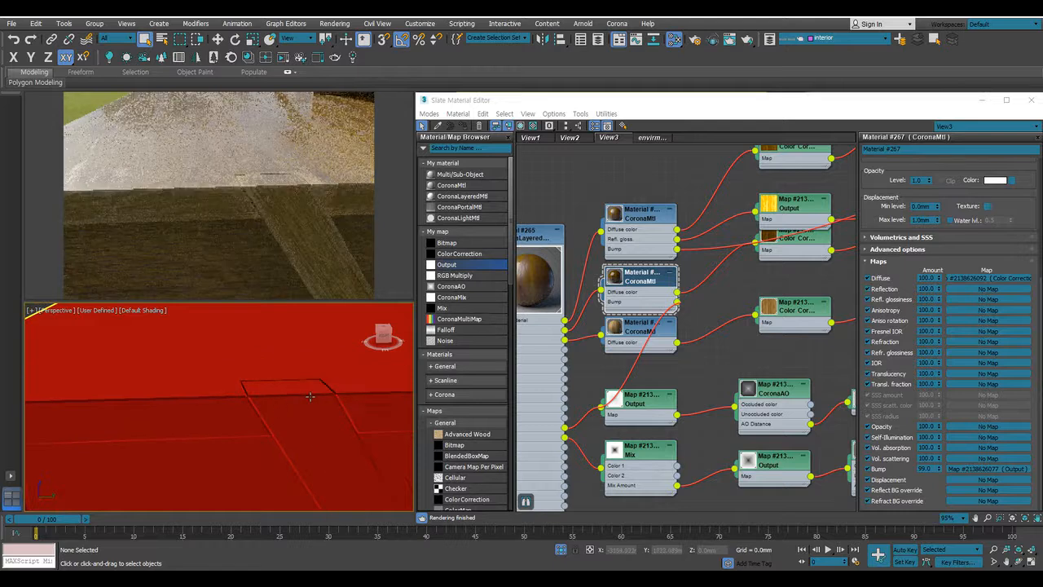
left_click(635, 366)
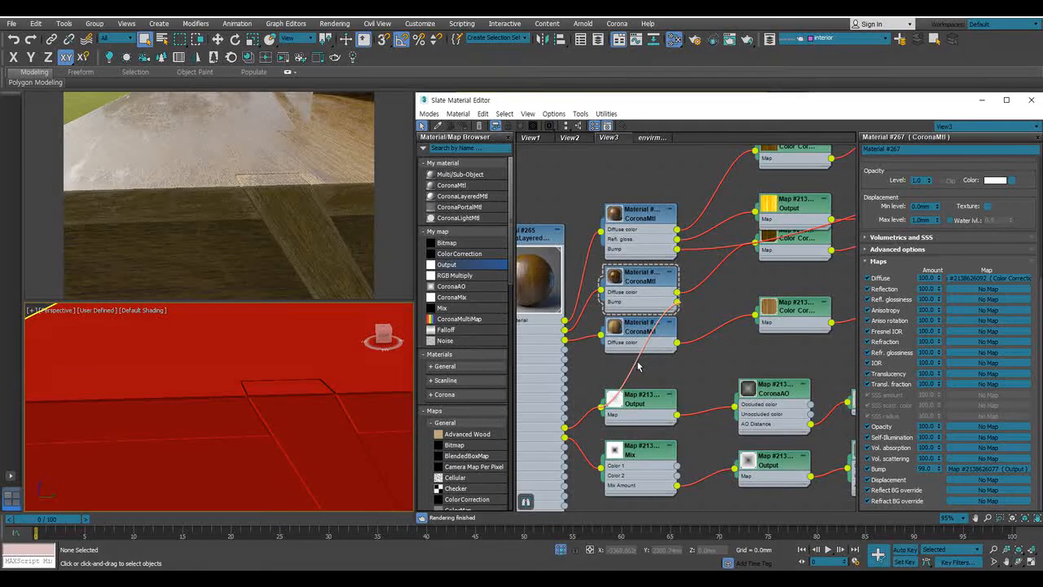
key("Delete")
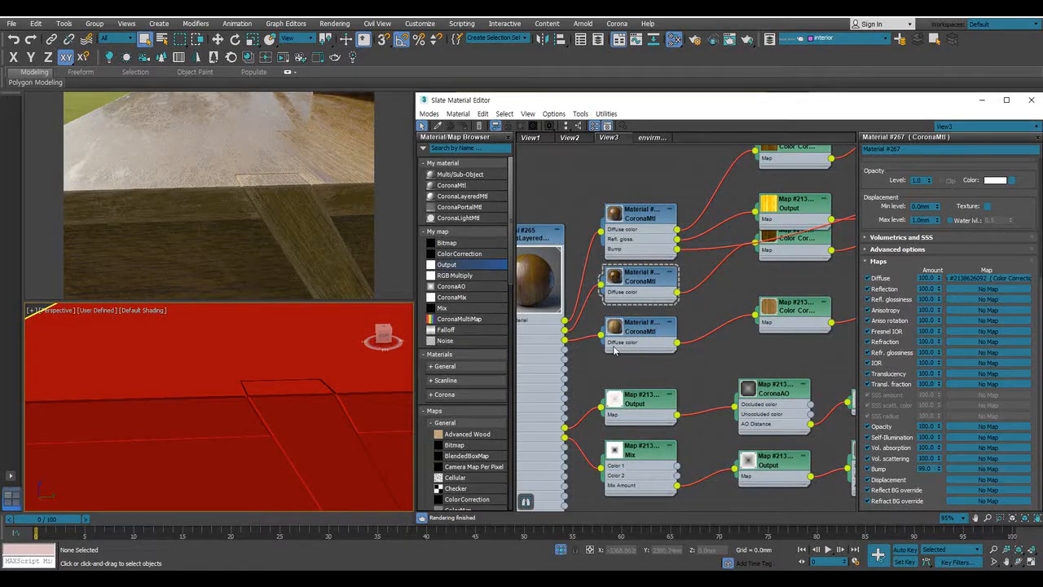
middle_click_drag(745, 349, 700, 339)
left_click_drag(805, 393, 588, 278)
left_click(607, 416)
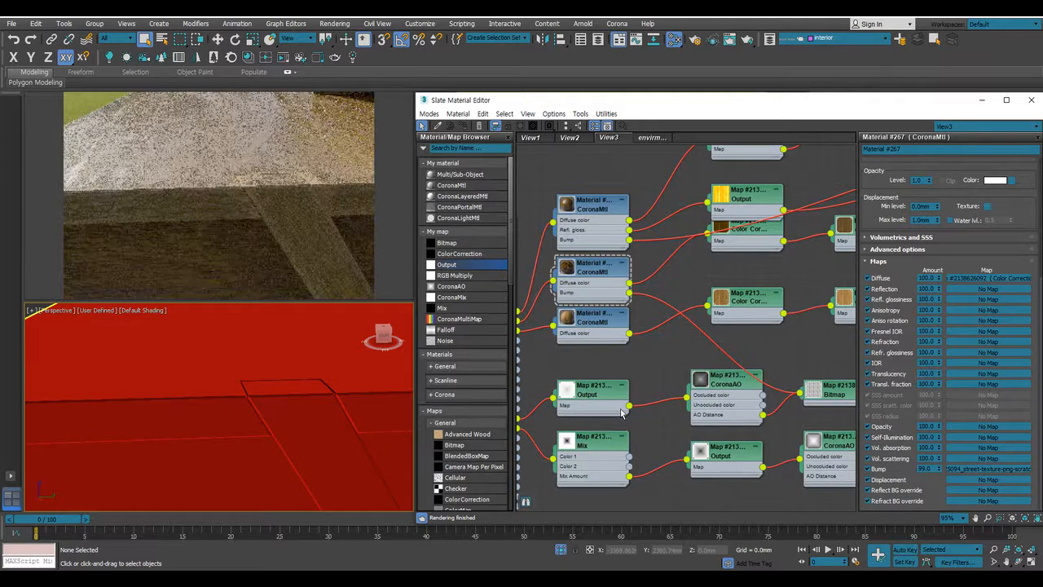
Examine the scratch bump on the desk's top surface and front edge from several angles in the interactive render
left_click(167, 373)
scroll(279, 361, "up", 2)
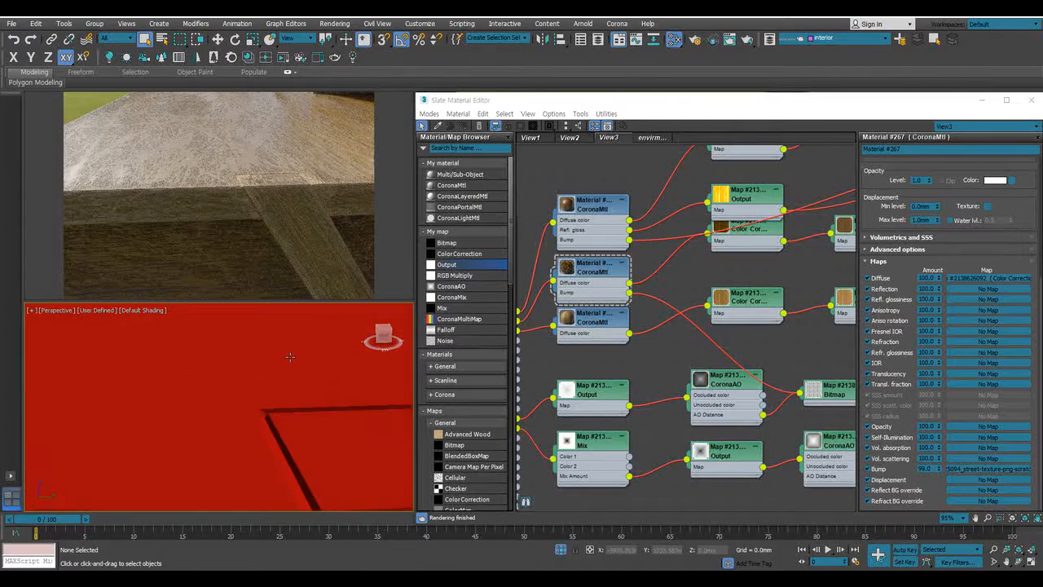
scroll(289, 360, "down", 5)
middle_click_drag(306, 355, 317, 400, "alt")
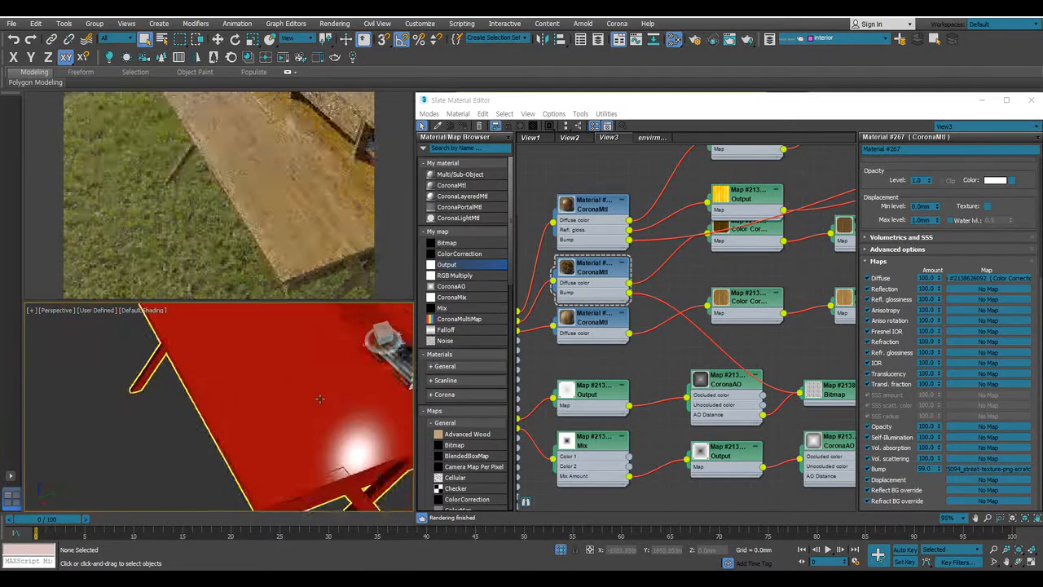
scroll(317, 399, "up", 2)
middle_click_drag(319, 407, 257, 368, "alt")
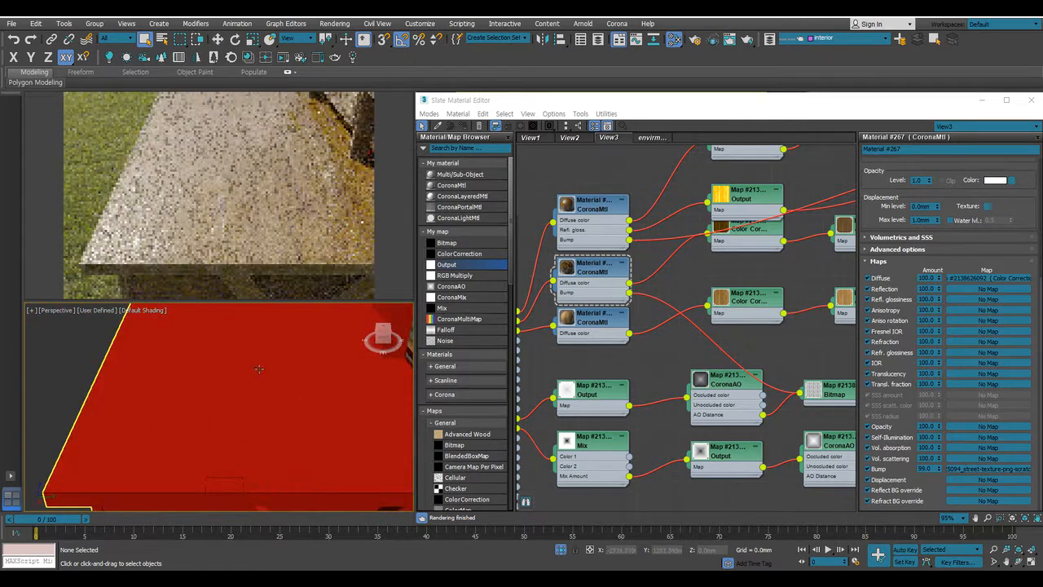
scroll(249, 387, "up", 2)
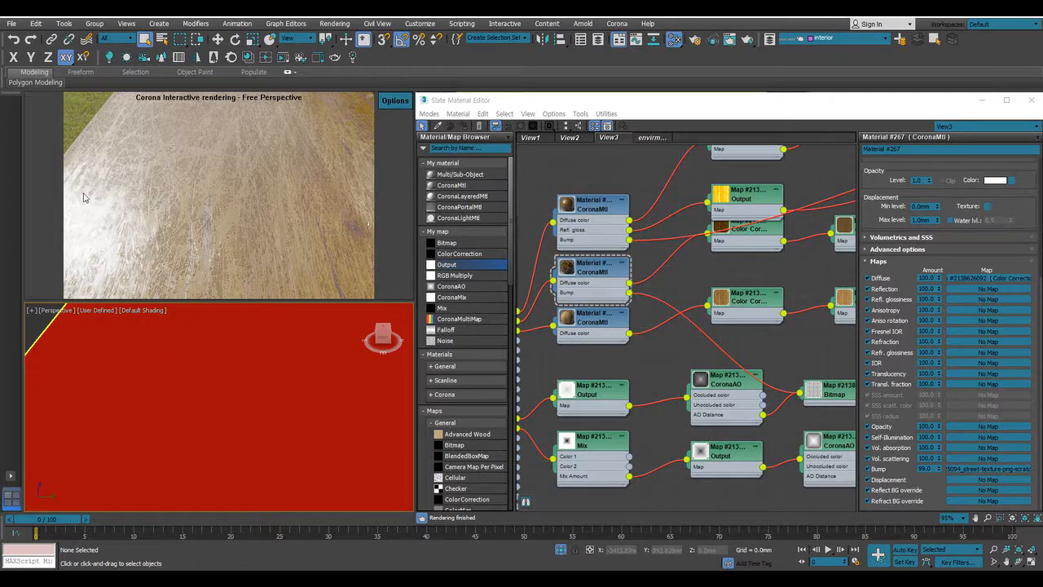
scroll(175, 391, "down", 5)
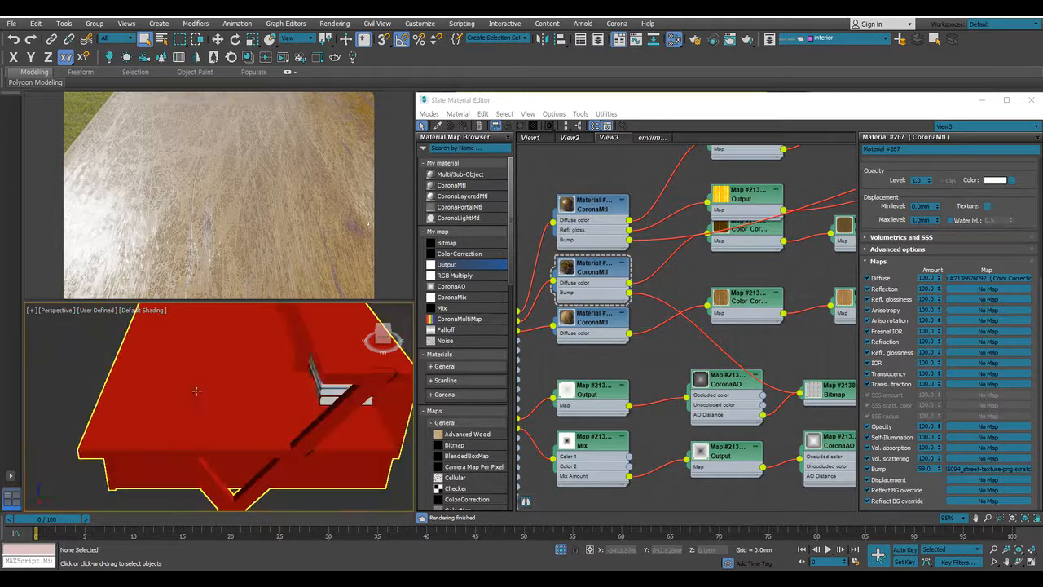
middle_click_drag(175, 391, 190, 365, "alt")
scroll(190, 336, "up", 3)
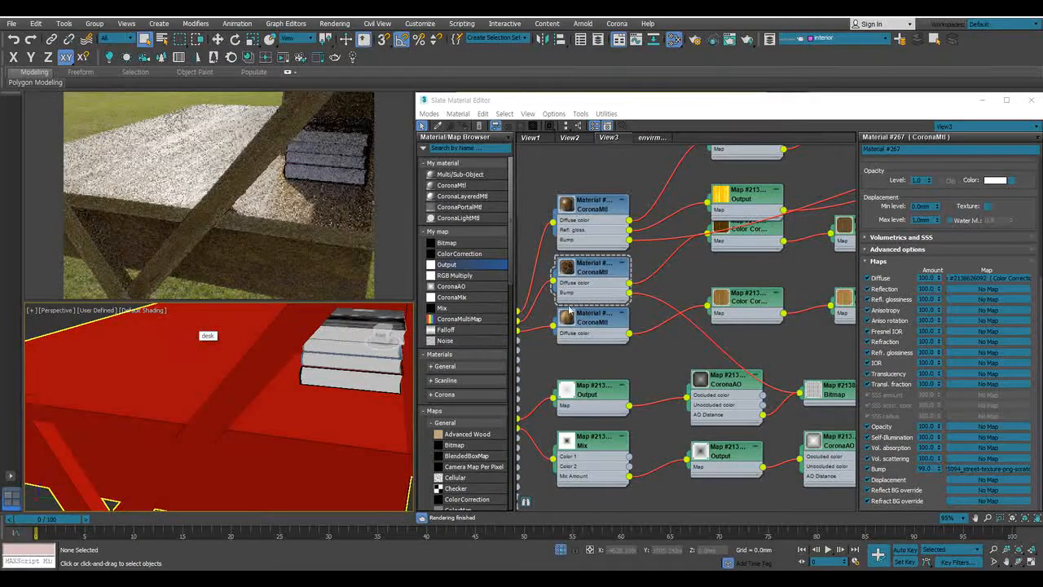
Try a Bump amount of 50 on the base layer's CoronaMtl, settle on 0.2, and set Layer 1's Bump amount to 1.0
middle_click_drag(683, 301, 701, 310)
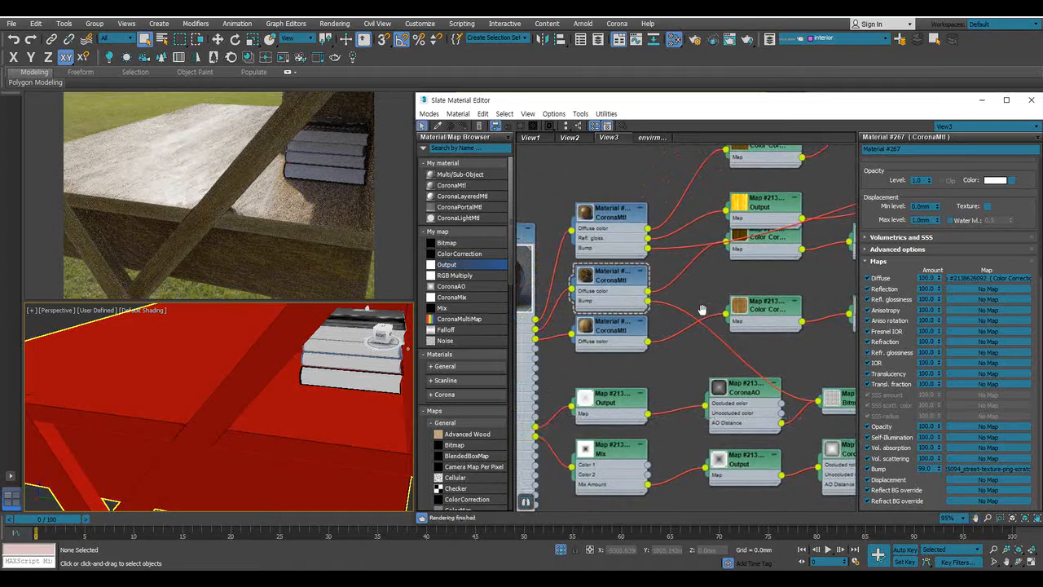
double_click(616, 218)
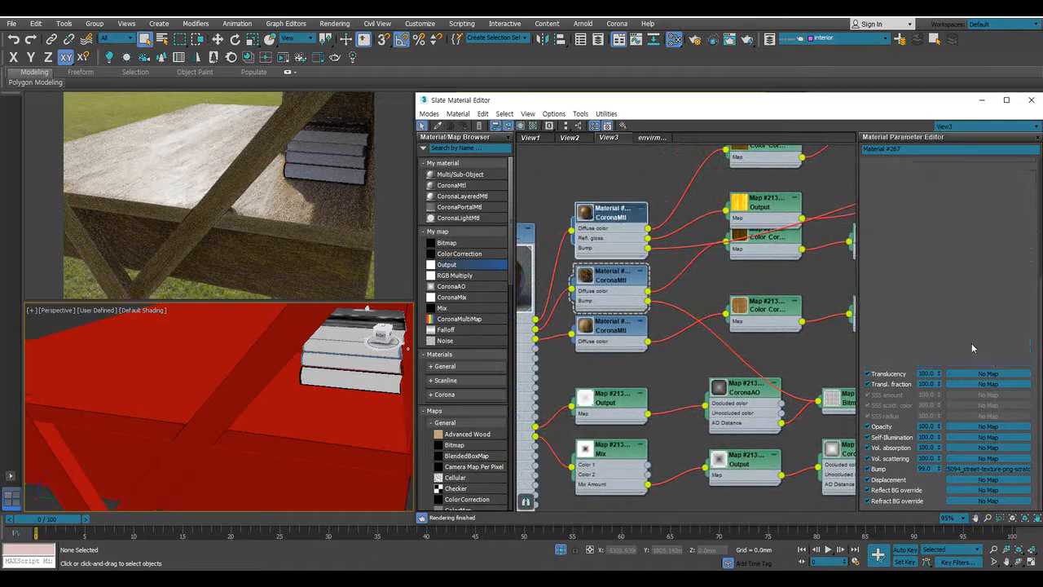
double_click(924, 469)
key("Return")
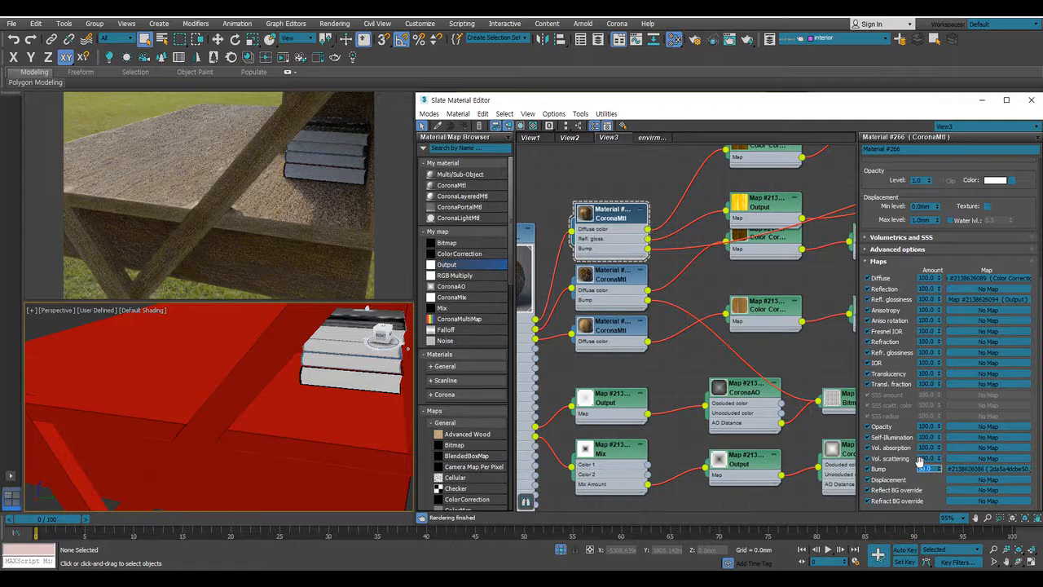
key("Return")
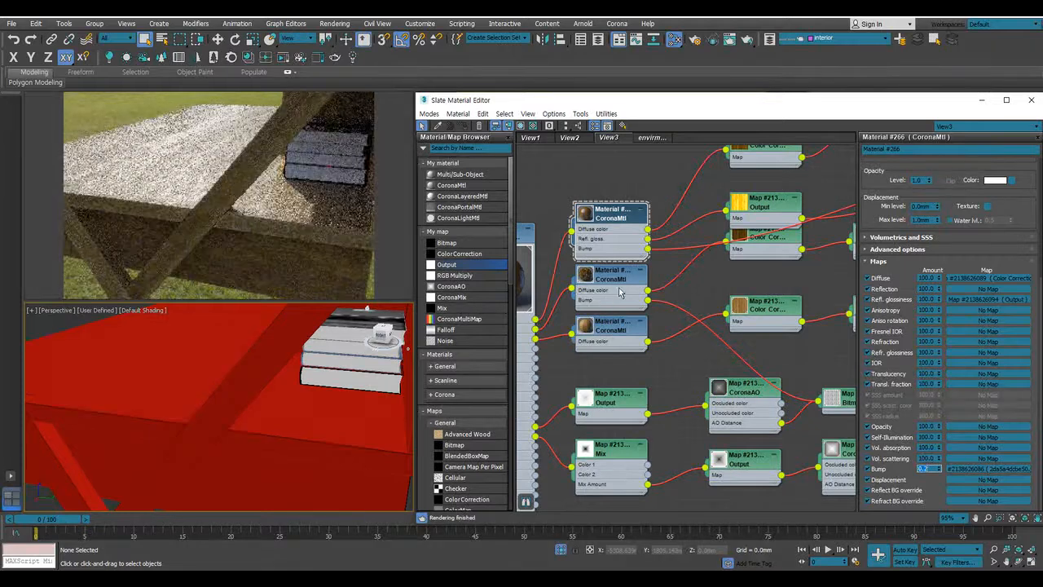
double_click(930, 469)
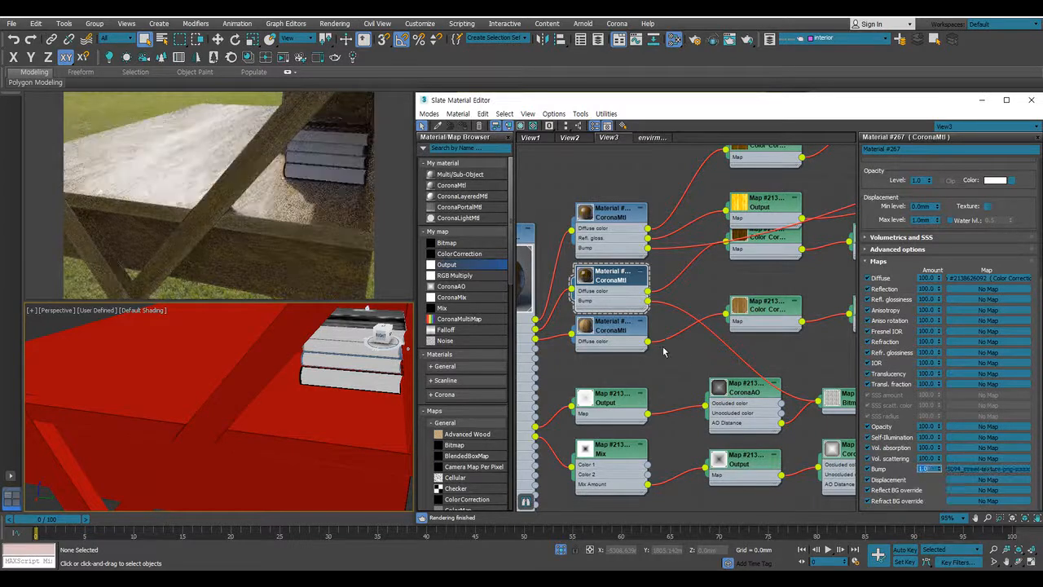
Connect Layer 2's Color Correction map to the Bump input of Layer 2's CoronaMtl
middle_click_drag(665, 358, 659, 328)
scroll(659, 328, "down", 2)
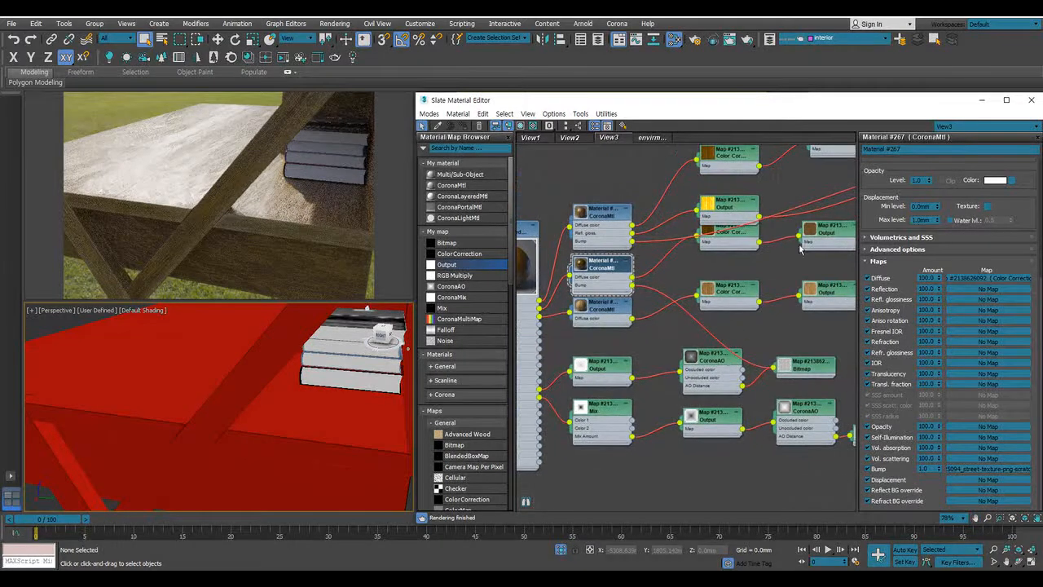
middle_click_drag(787, 243, 698, 259)
scroll(717, 262, "down", 2)
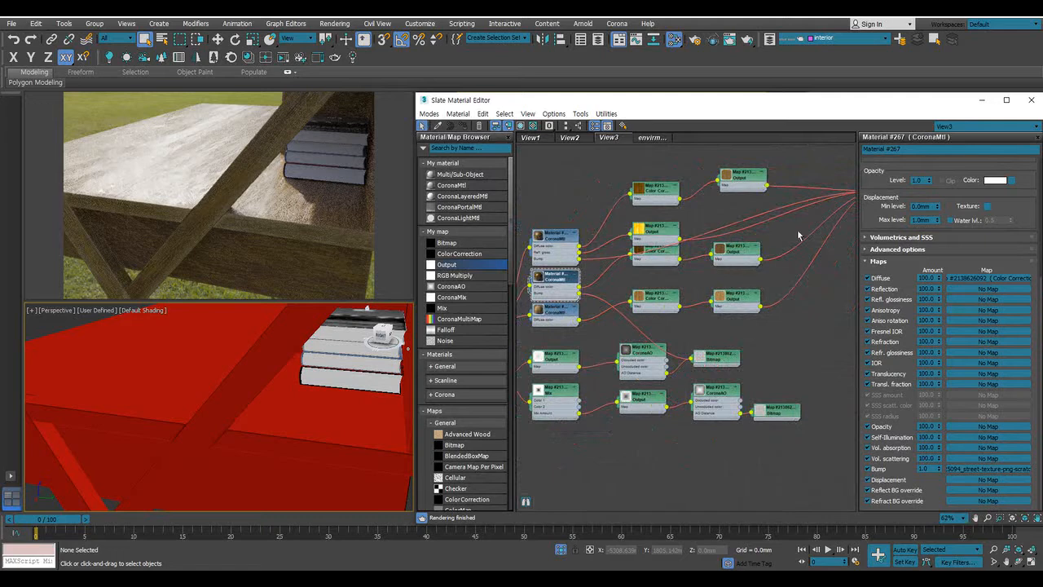
scroll(674, 275, "up", 4)
scroll(746, 233, "down", 3)
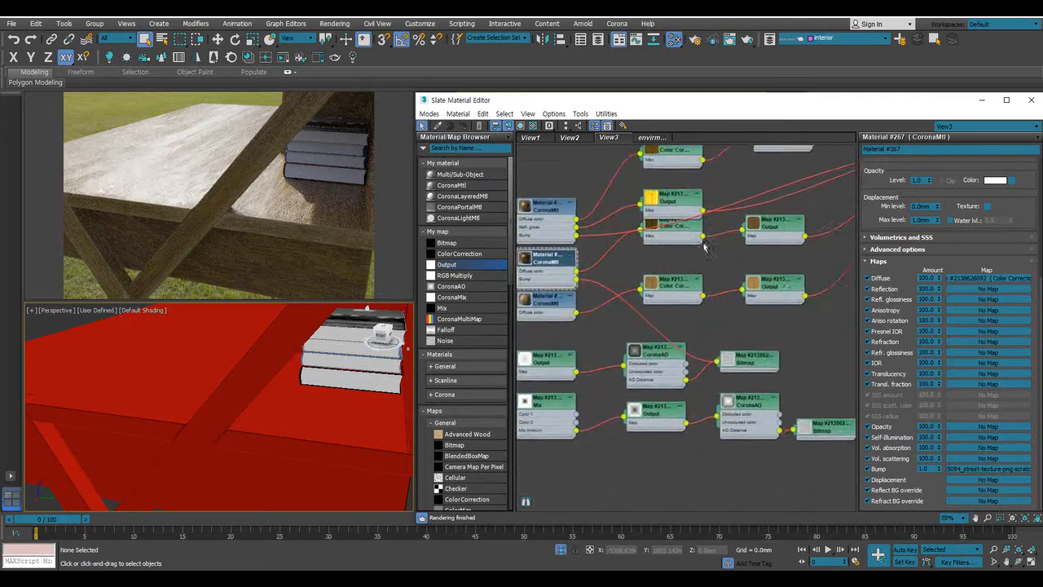
middle_click_drag(729, 253, 822, 213)
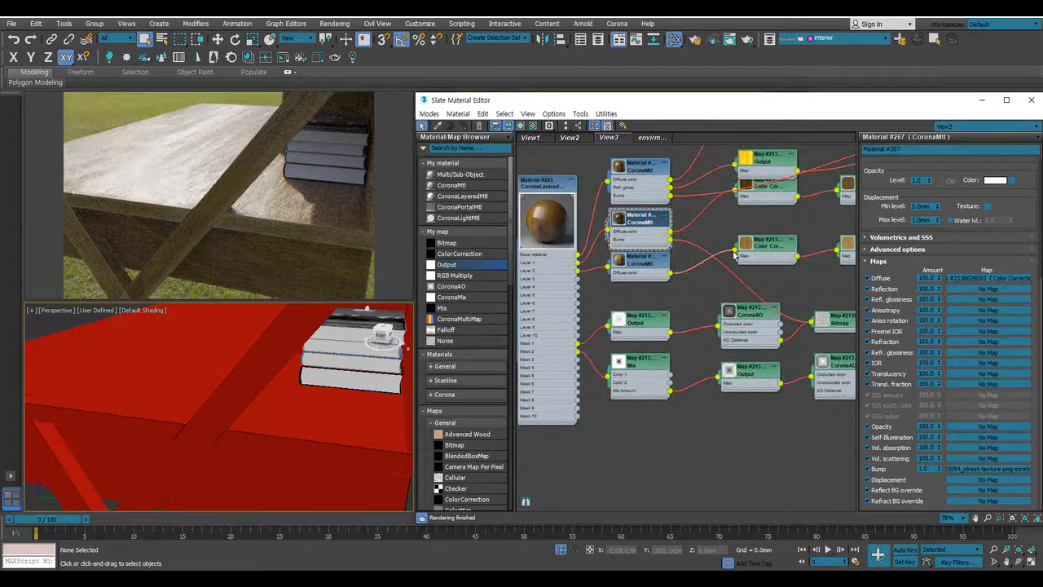
left_click(632, 274)
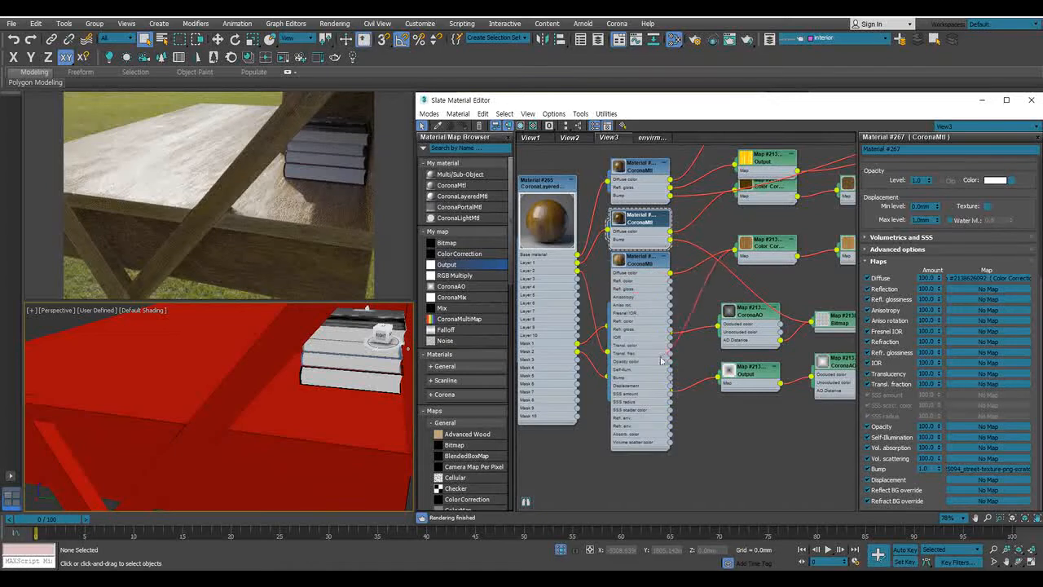
left_click_drag(672, 378, 671, 378)
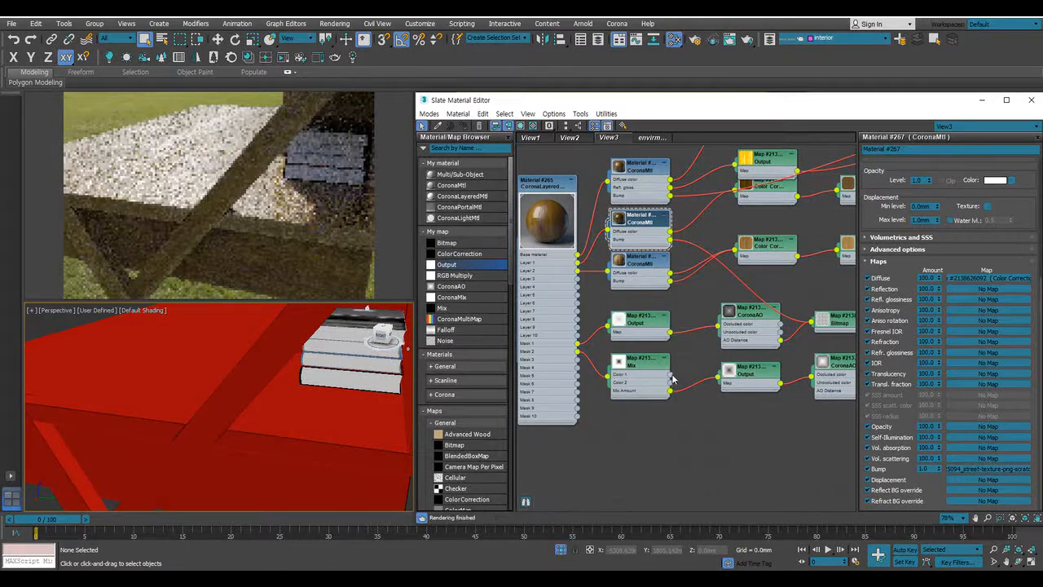
Set the Bump amount of Layer 2's CoronaMtl to 50
double_click(644, 269)
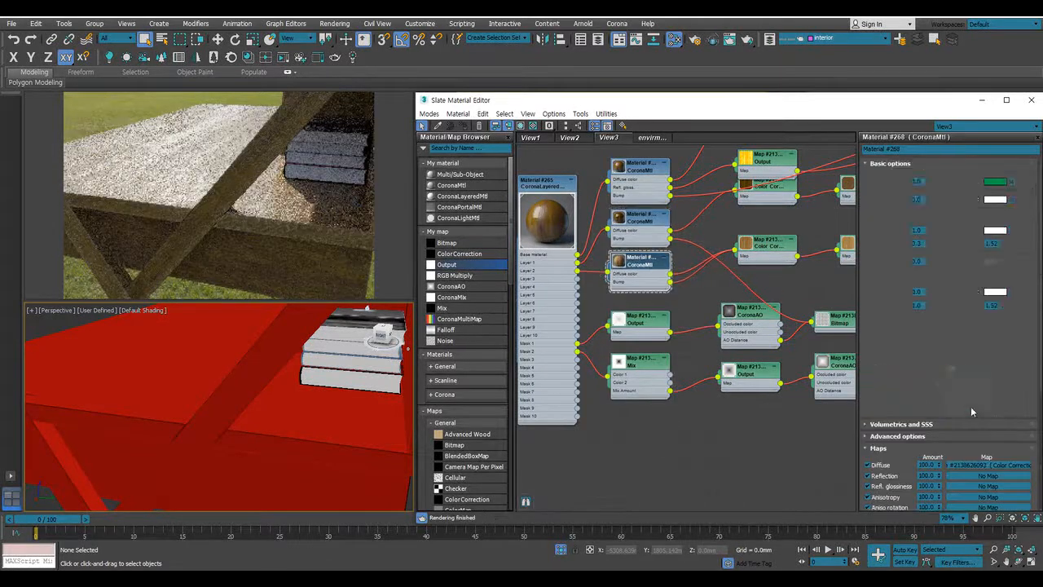
scroll(900, 454, "down", 5)
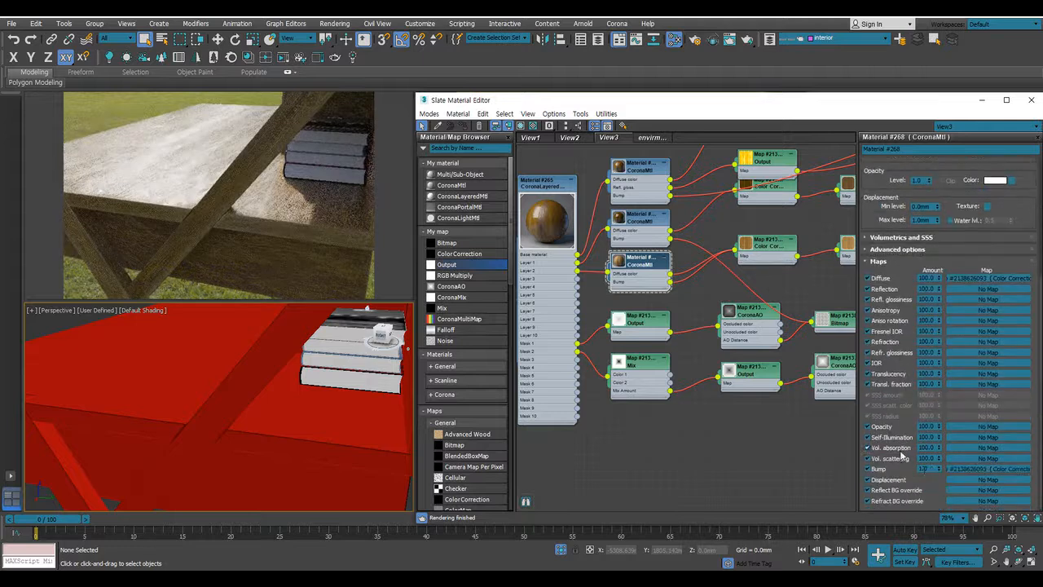
left_click_drag(931, 468, 919, 468)
type("50")
key("Return")
Inspect the bump on the desk's worn top and edges near the books in the interactive render
middle_click(144, 349)
scroll(144, 350, "down", 5)
middle_click_drag(193, 367, 283, 363, "alt")
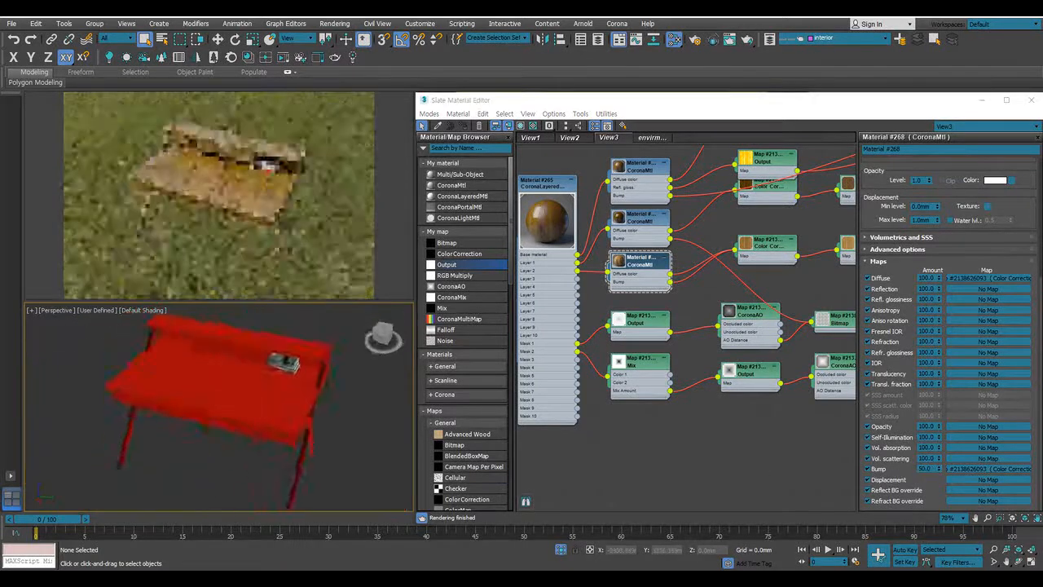
scroll(299, 385, "up", 5)
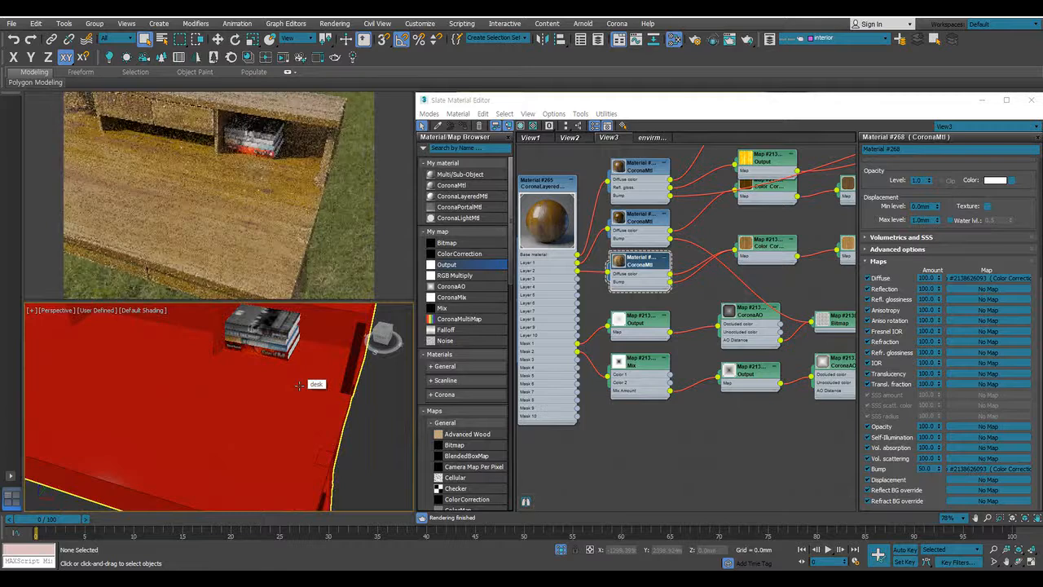